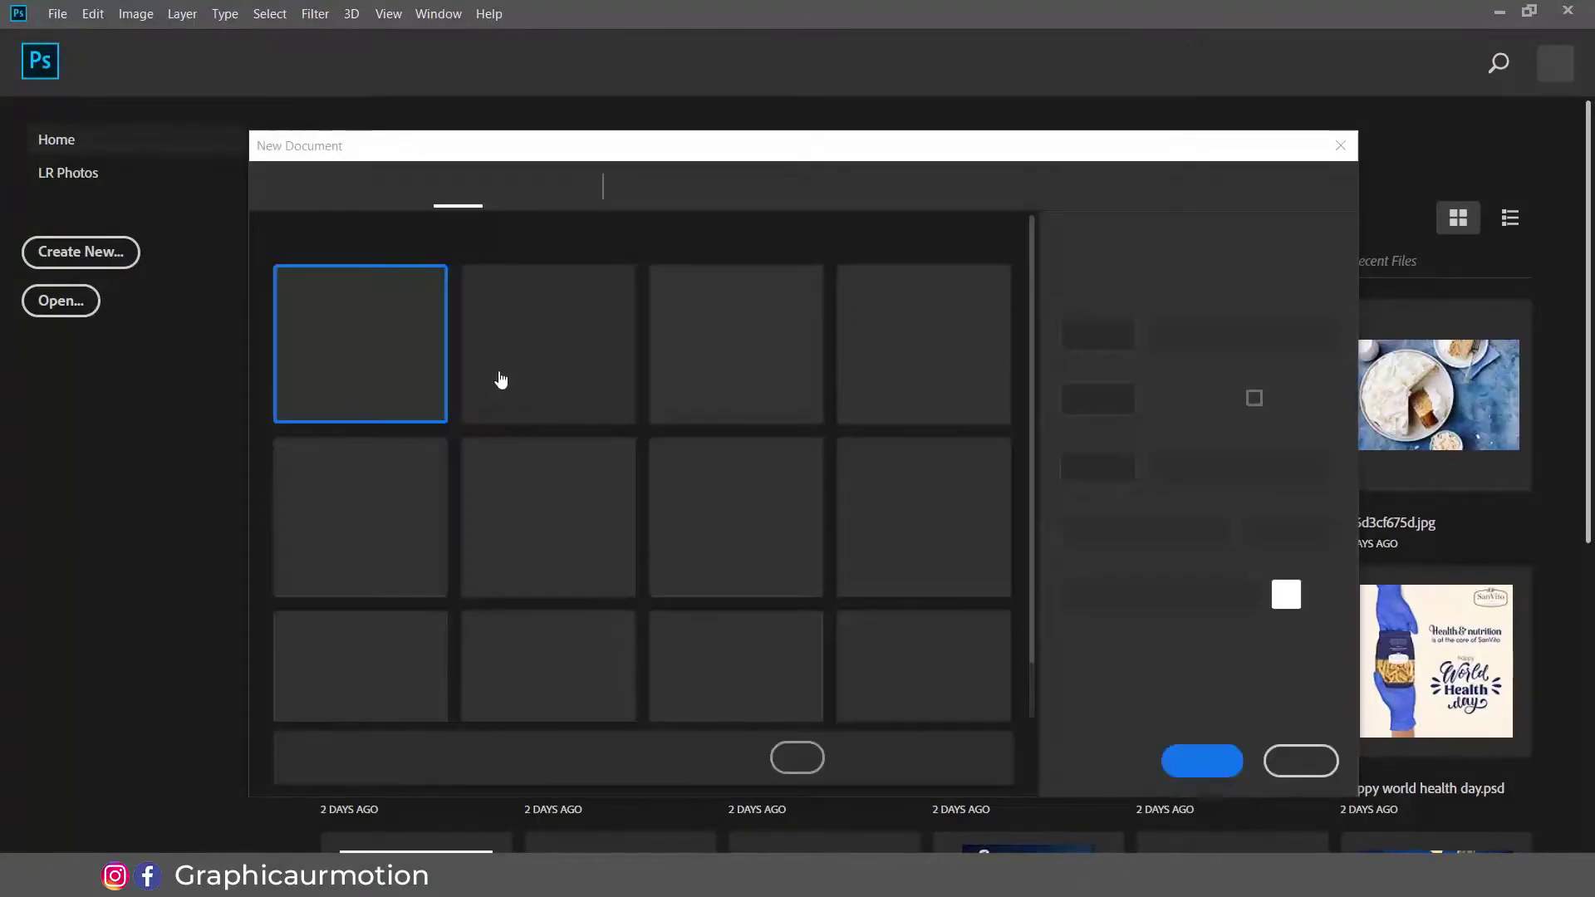
Step: Create a 1080 x 1080 px document at 300 ppi and open the xiaomi-mi-11-pro-render1 image from the desktop
left_click(580, 336)
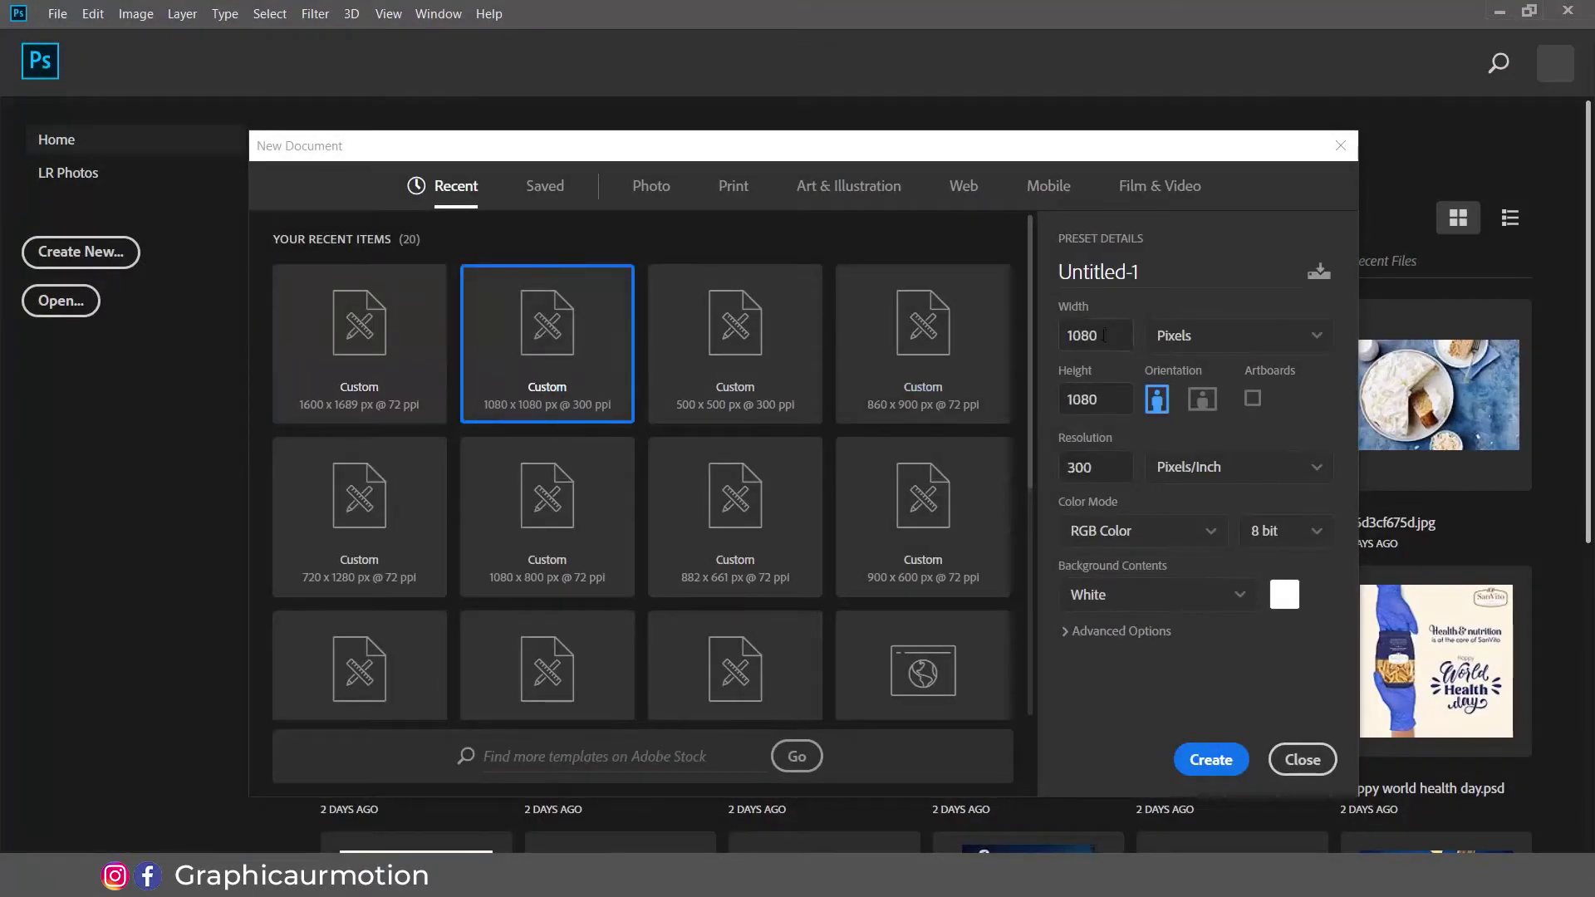
left_click(1212, 765)
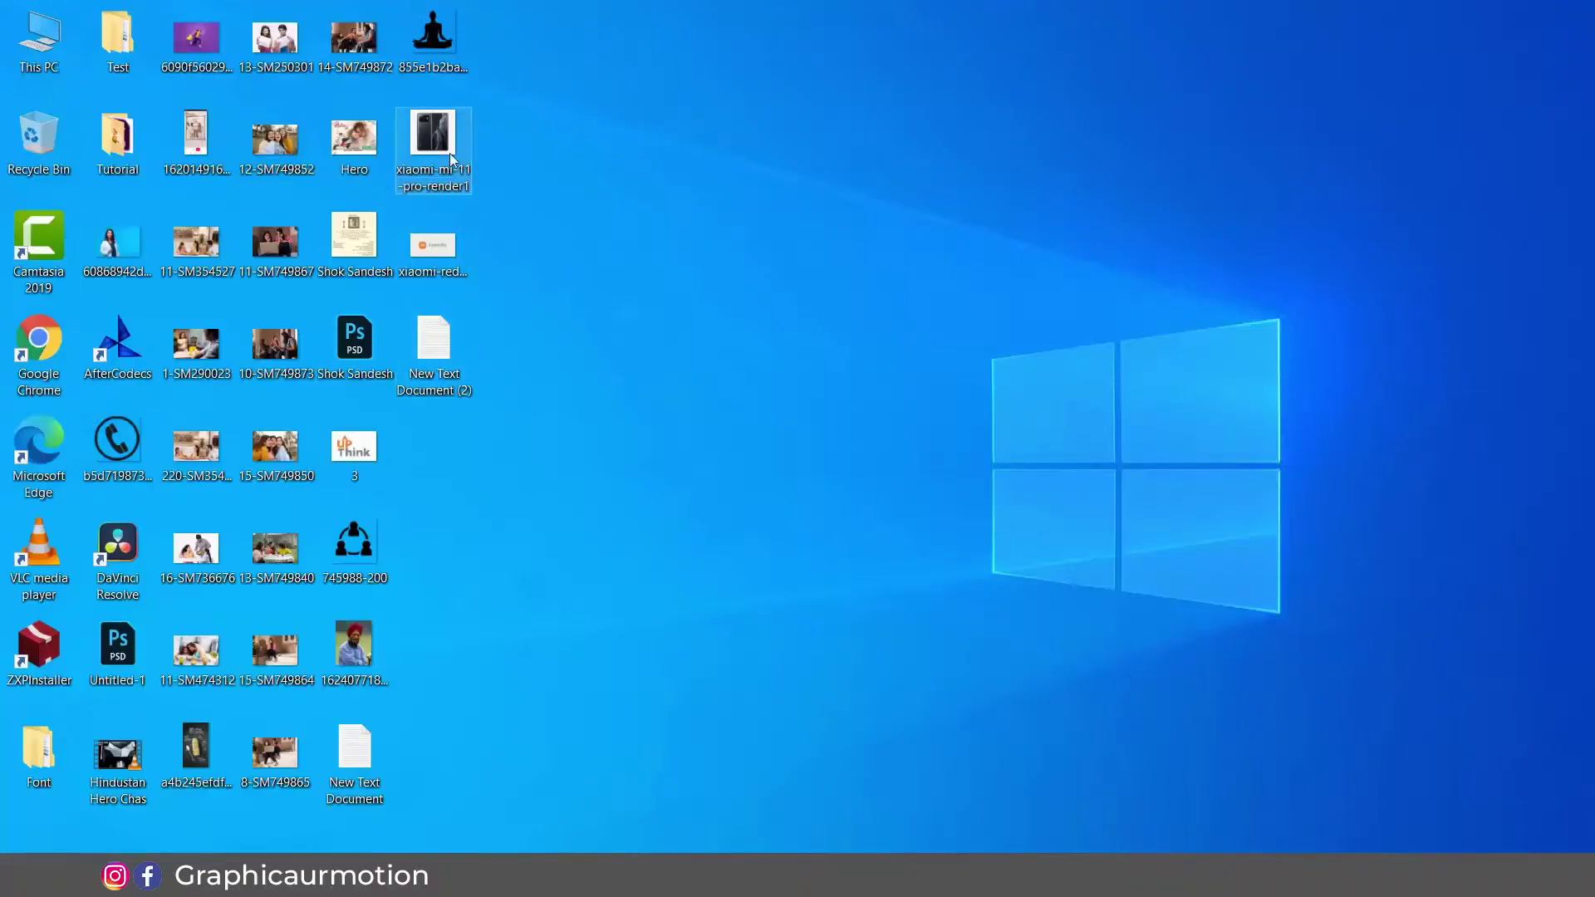
left_click_drag(425, 152, 519, 87)
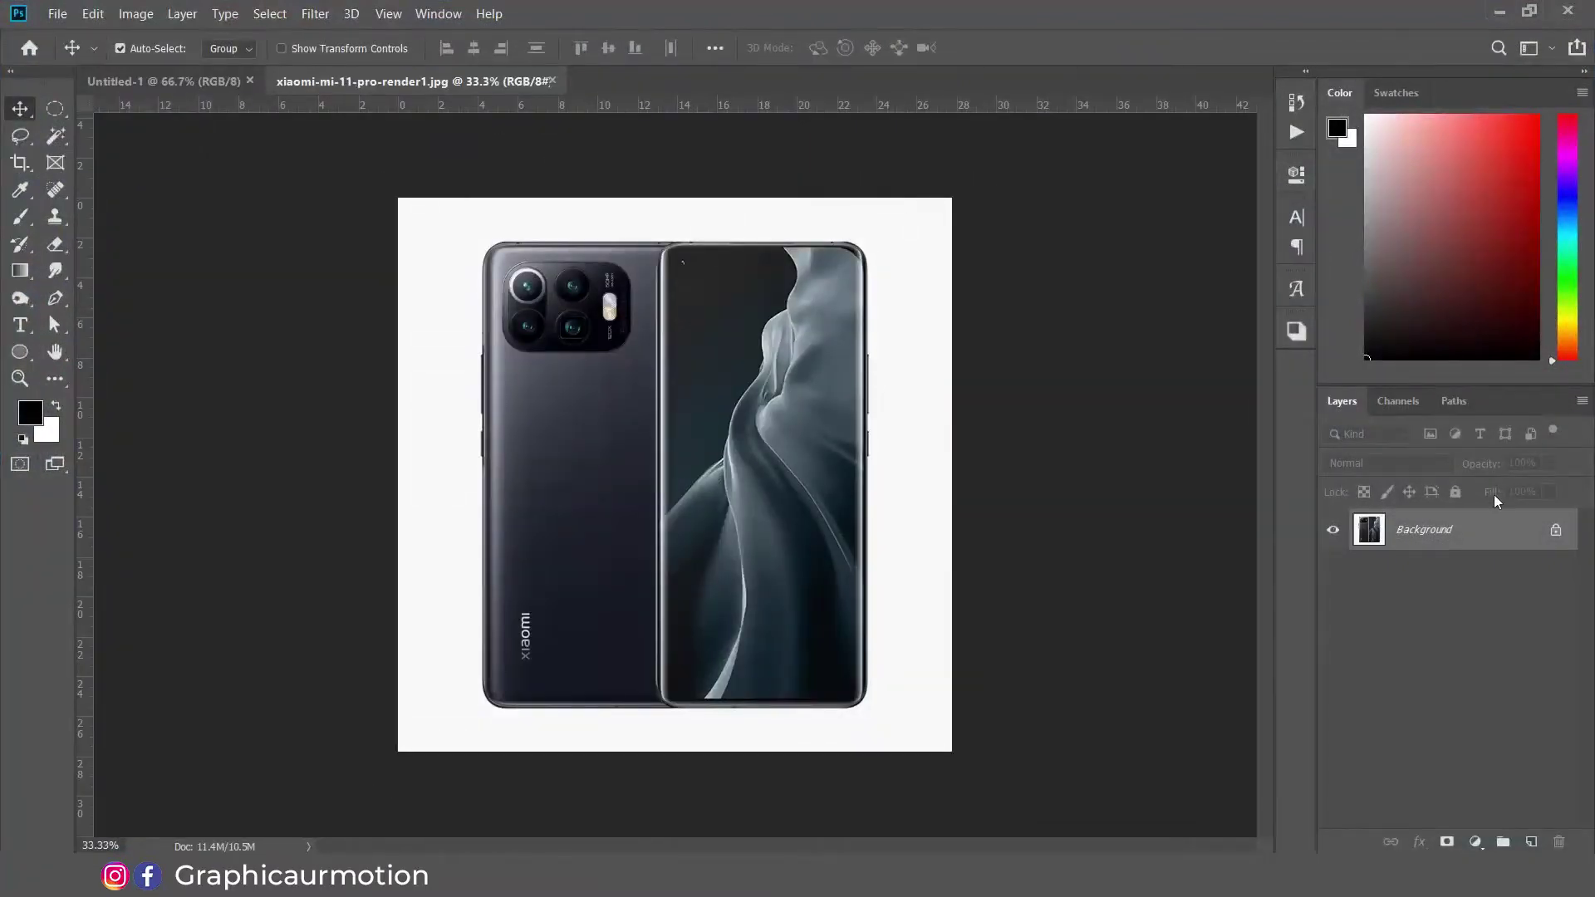
Step: Unlock the phone image's background layer and delete the white area around the phones using the Magic Wand
left_click(1554, 532)
key("w")
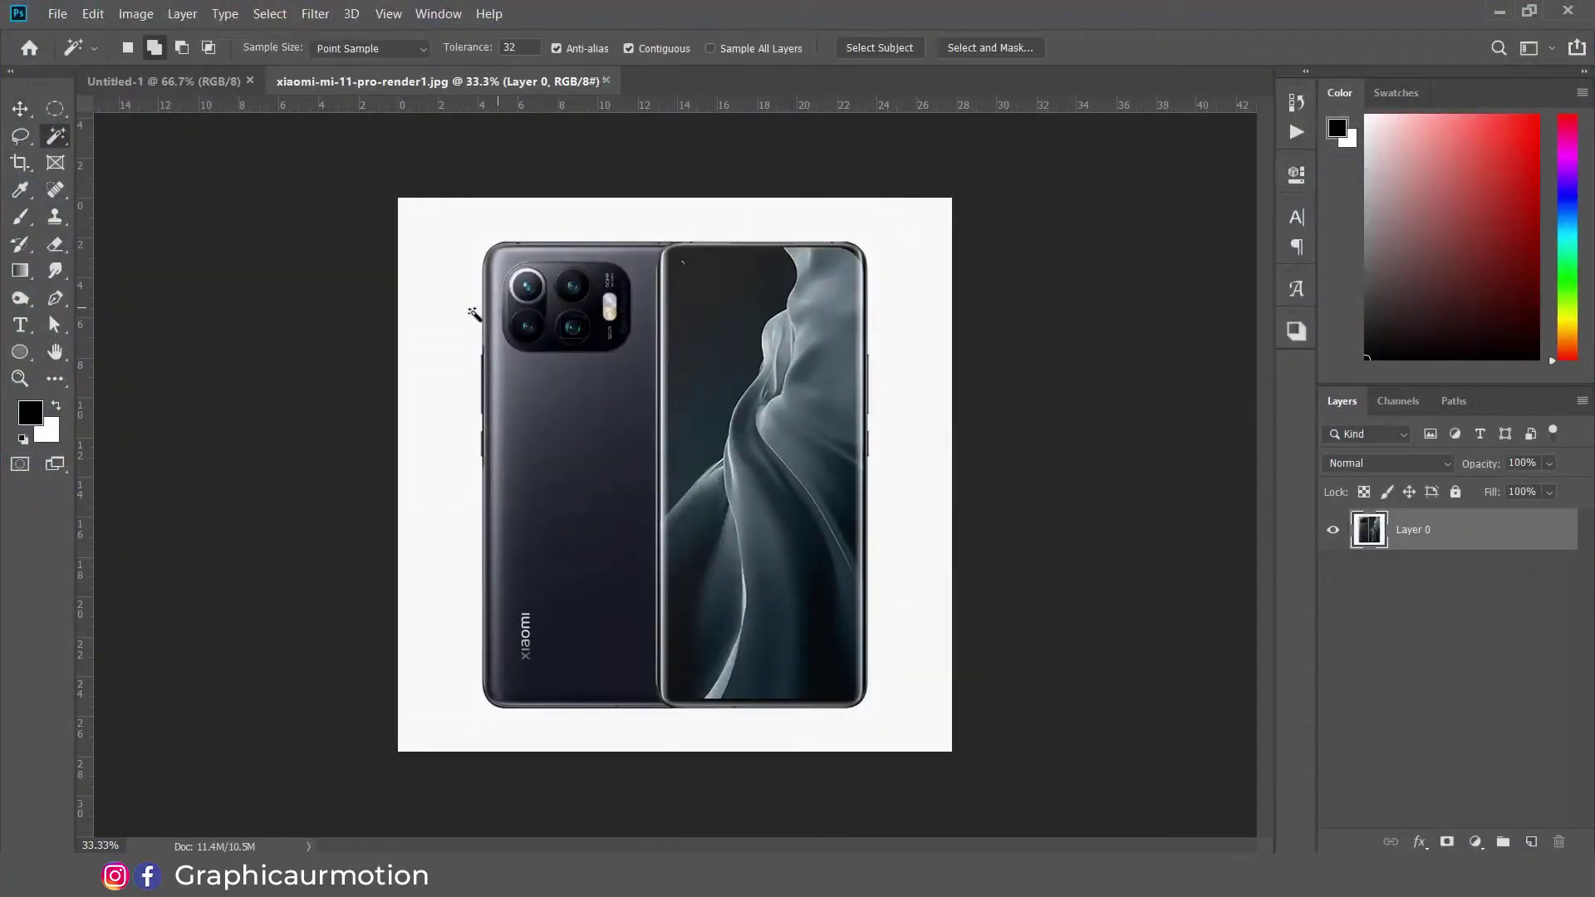
left_click(442, 314)
key("Delete")
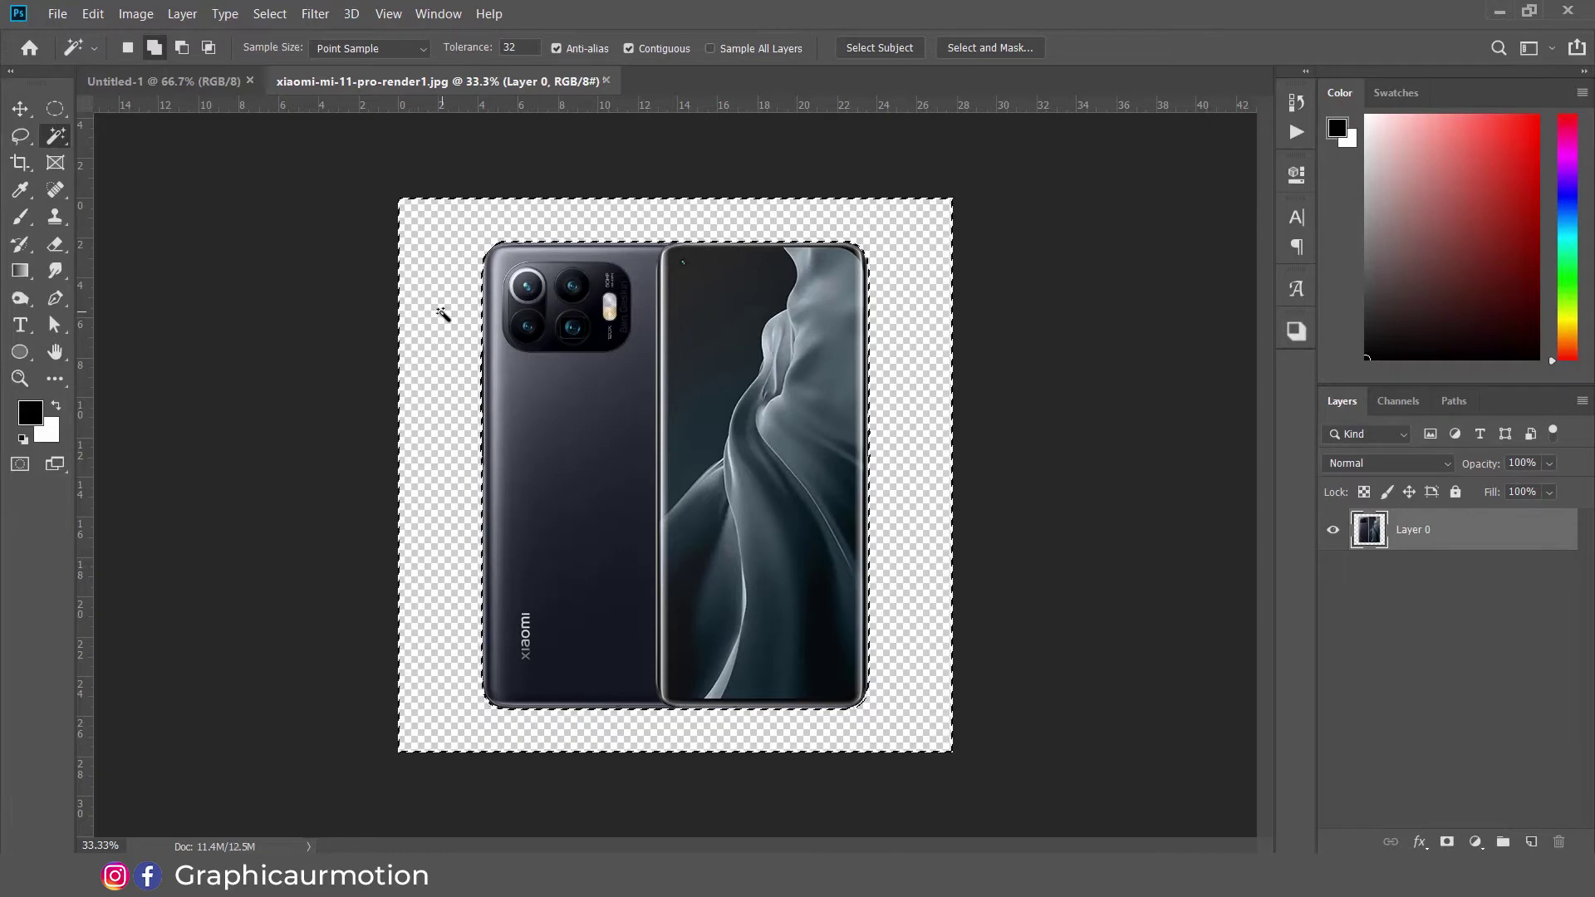
key("ctrl+d")
Step: Bring the cut-out phone image into the Untitled-1 document and convert its layer to a smart object
left_click(25, 109)
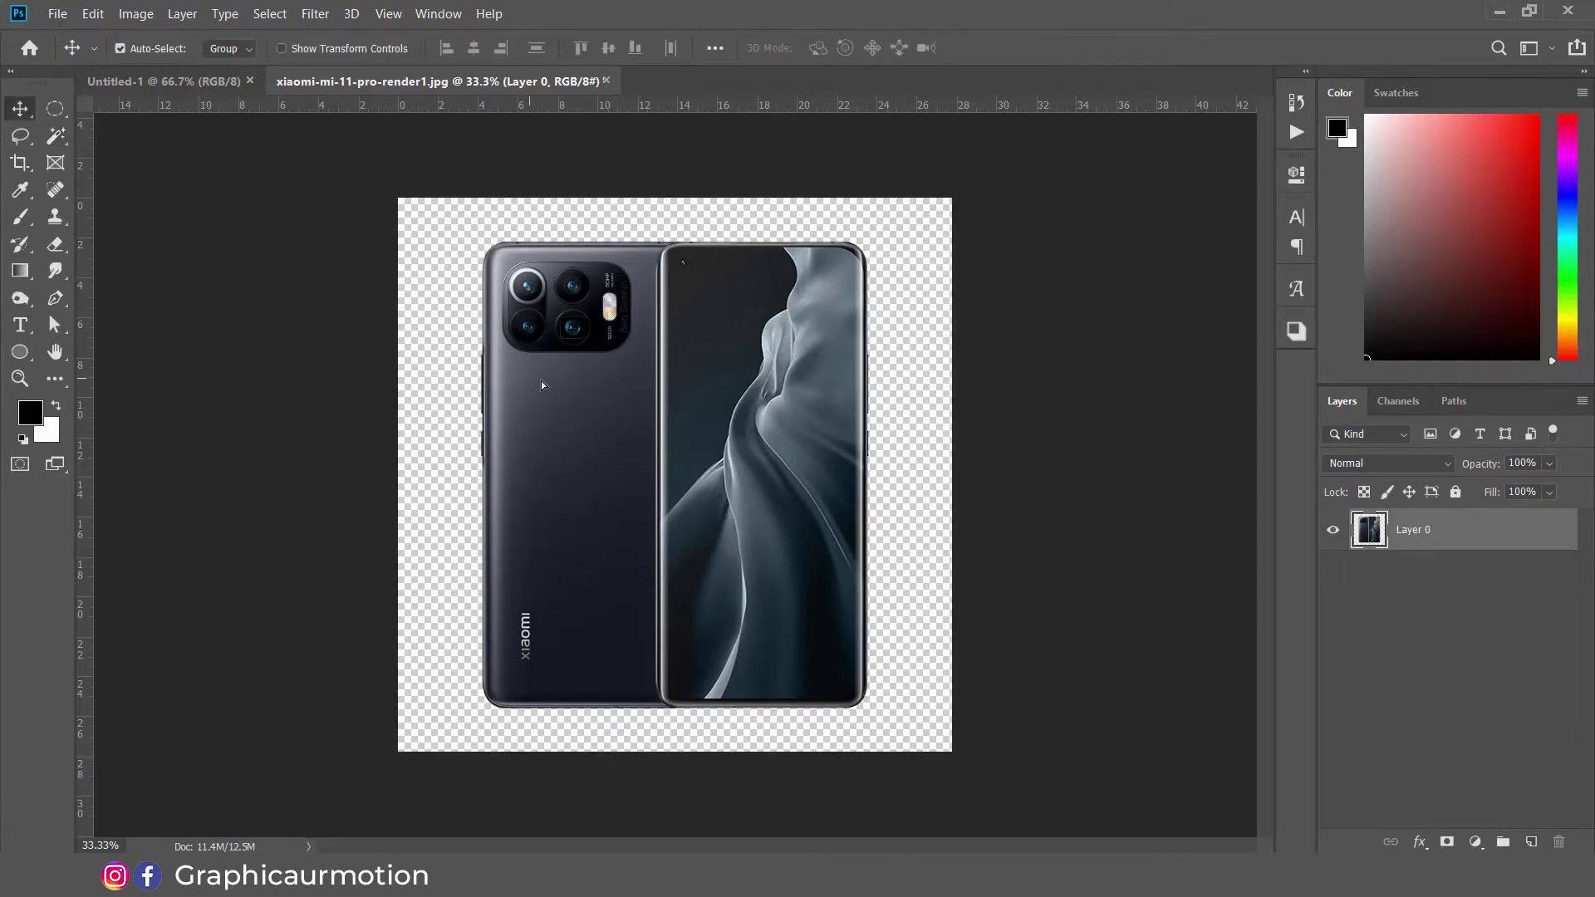
left_click_drag(537, 380, 742, 426)
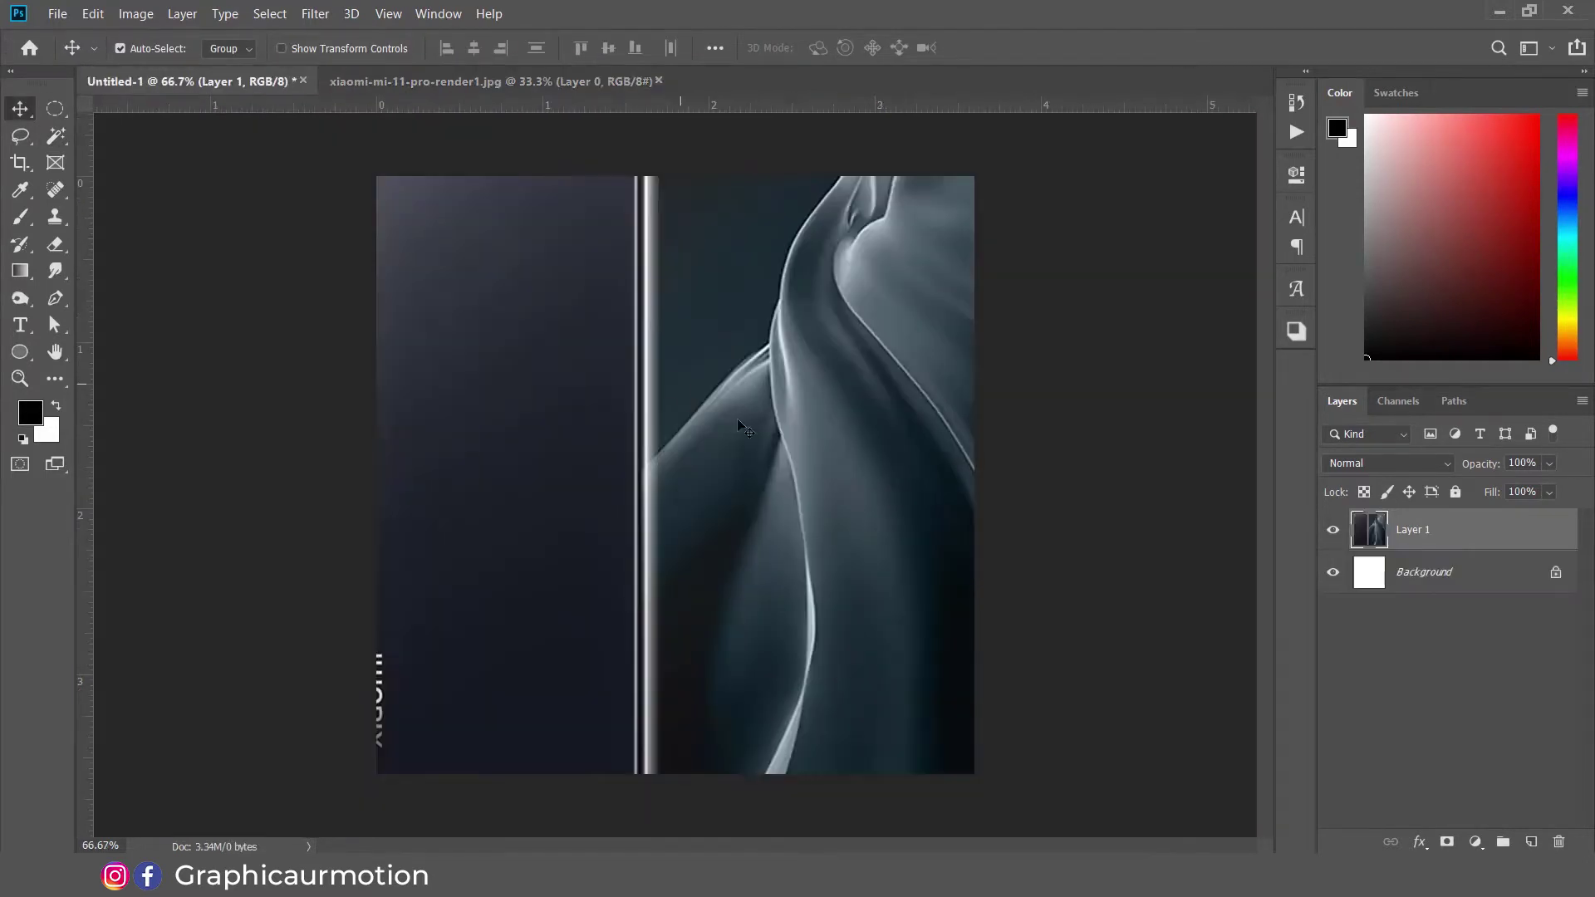
right_click(1464, 518)
left_click(1329, 271)
Step: Scale the phone image to about 1.27 x 1.53 in and place it slightly below the canvas centre
key("ctrl+t")
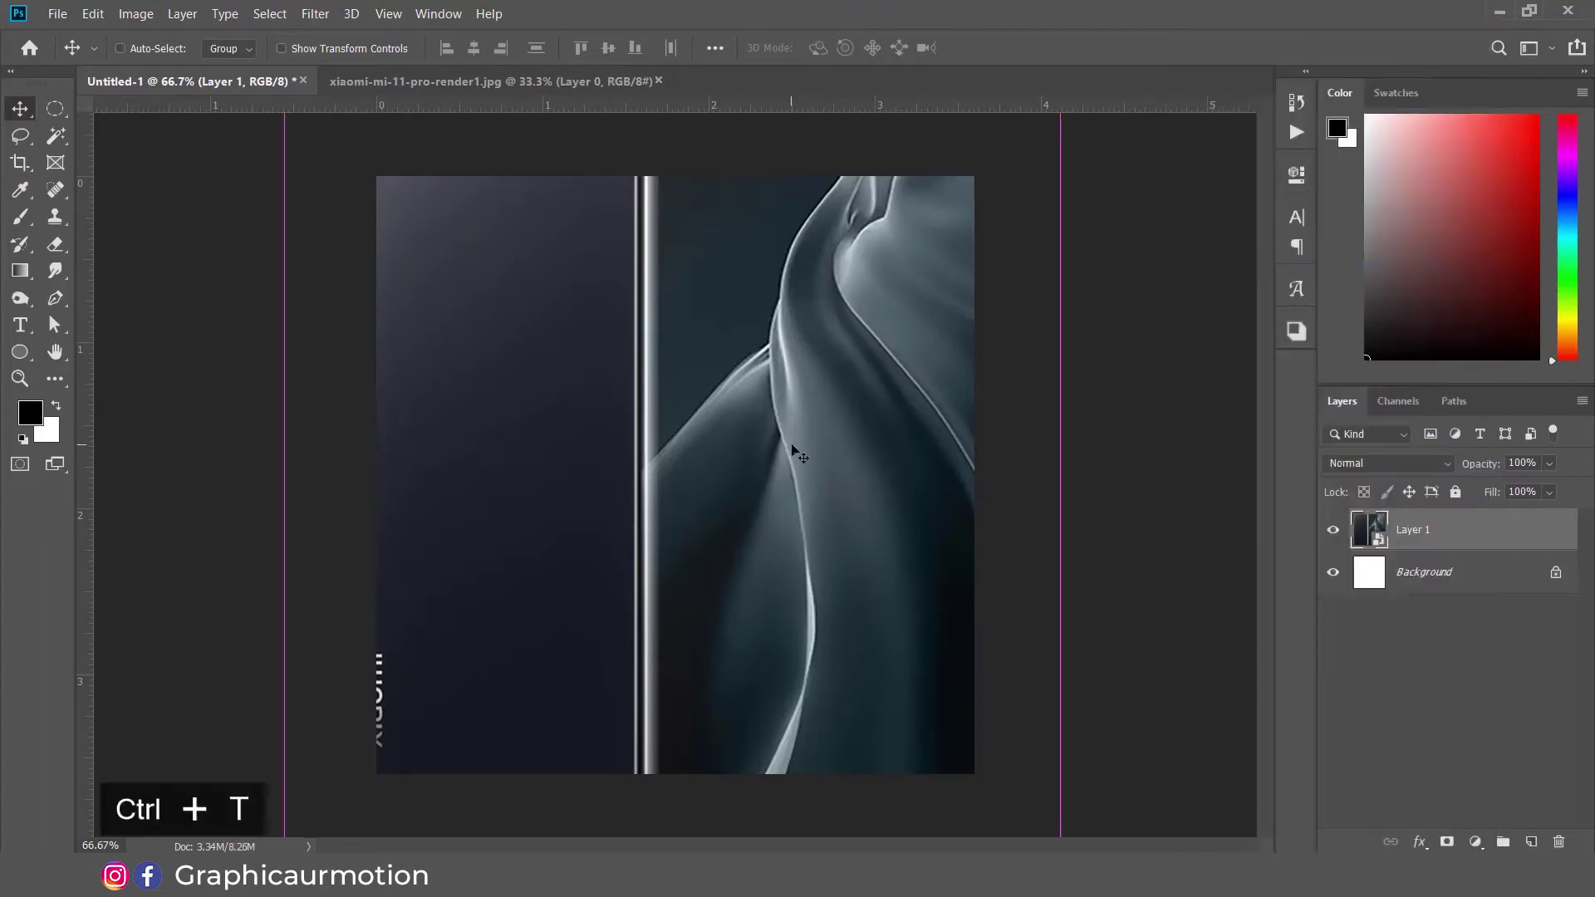
left_click_drag(1059, 377, 782, 487)
key("Return")
left_click_drag(730, 371, 730, 498)
left_click(911, 434)
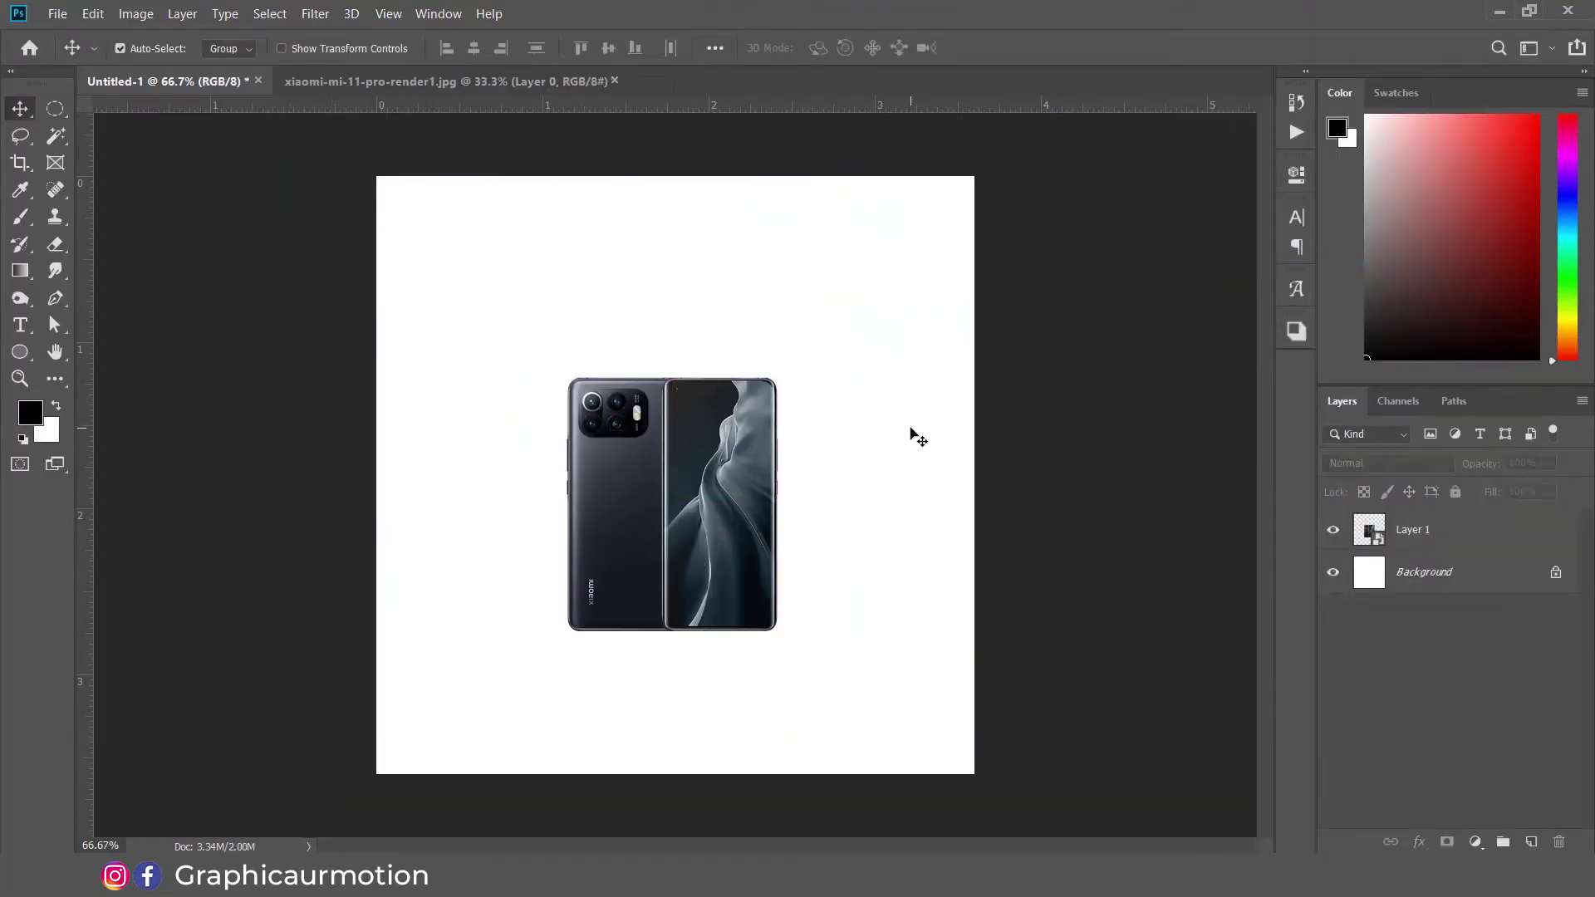
Step: Set up the Rectangle tool with no stroke and the dark fill 161920 sampled from the phone's back
left_click(20, 351)
left_click(108, 351)
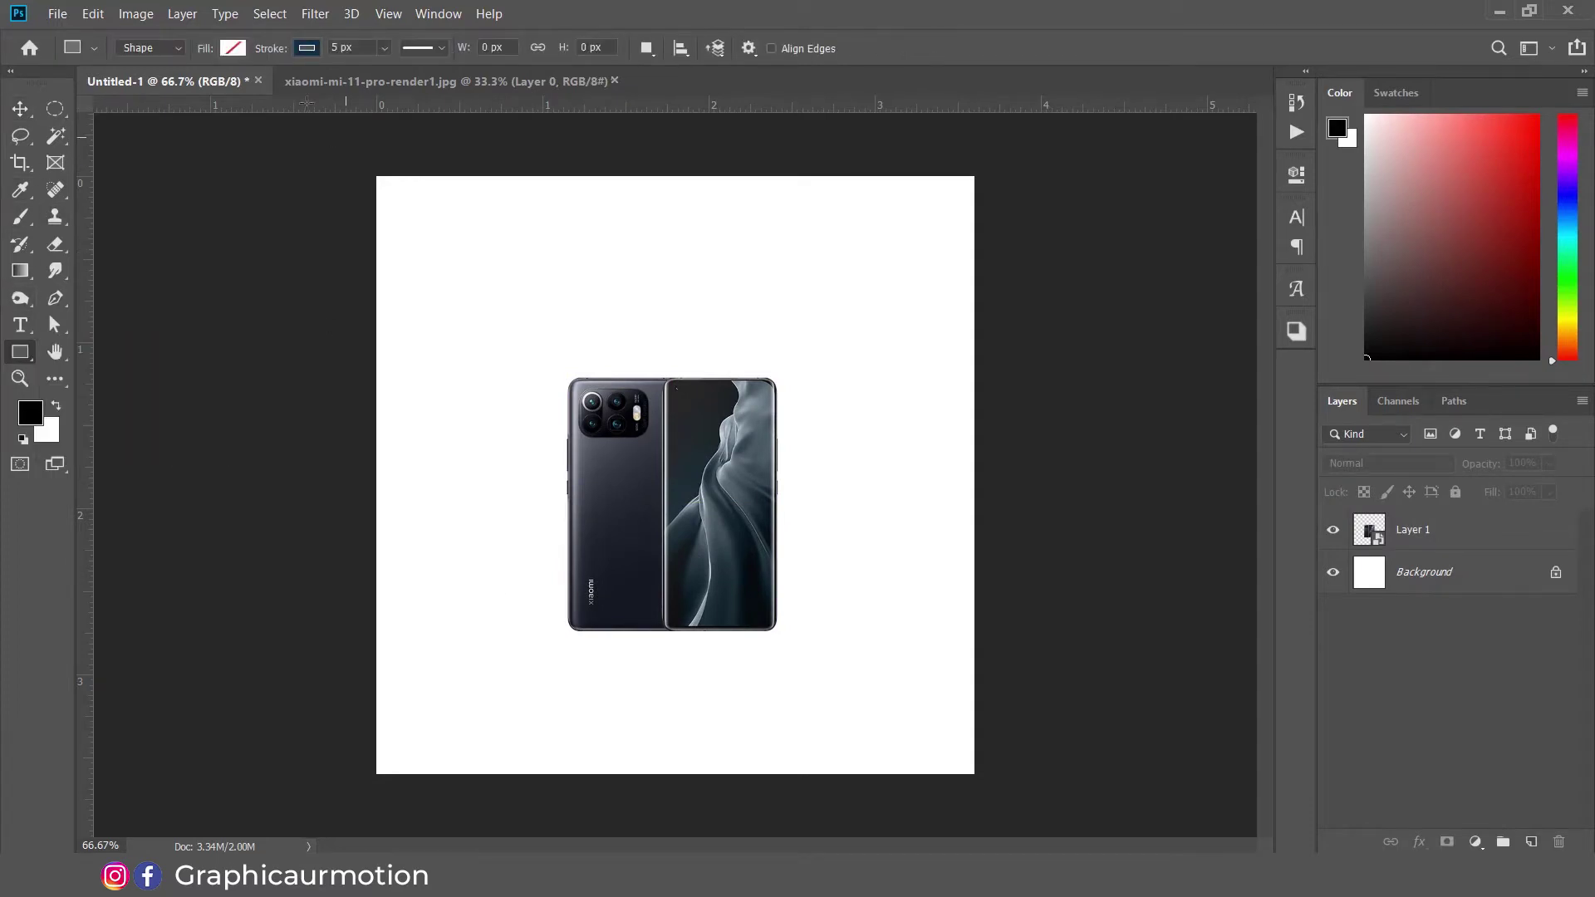
left_click(233, 48)
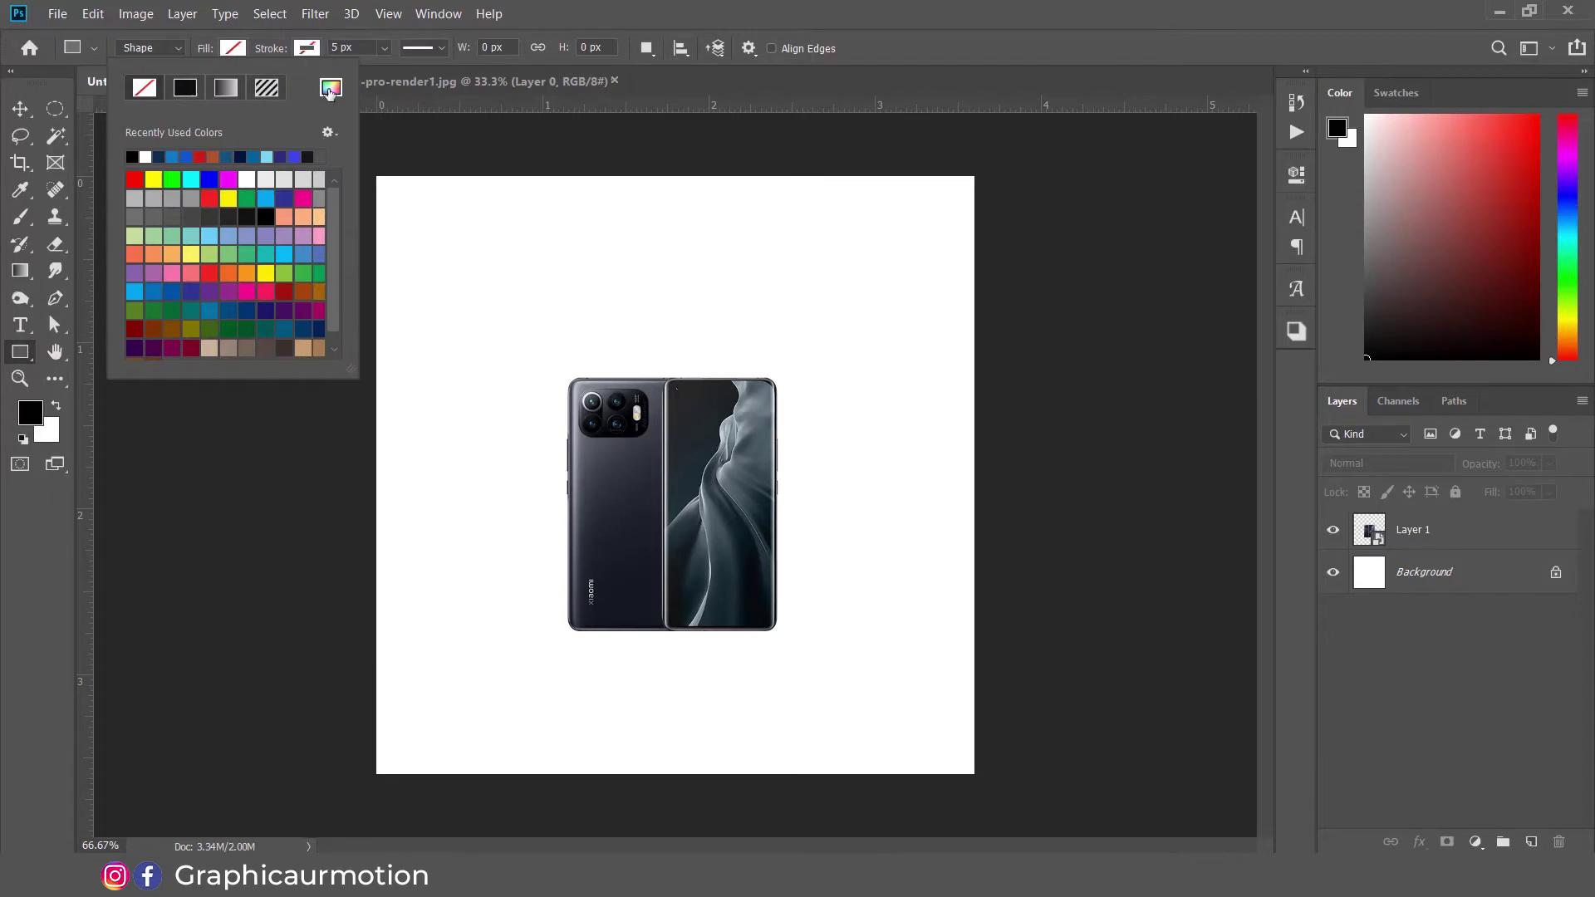
left_click(330, 88)
left_click(625, 526)
left_click(628, 581)
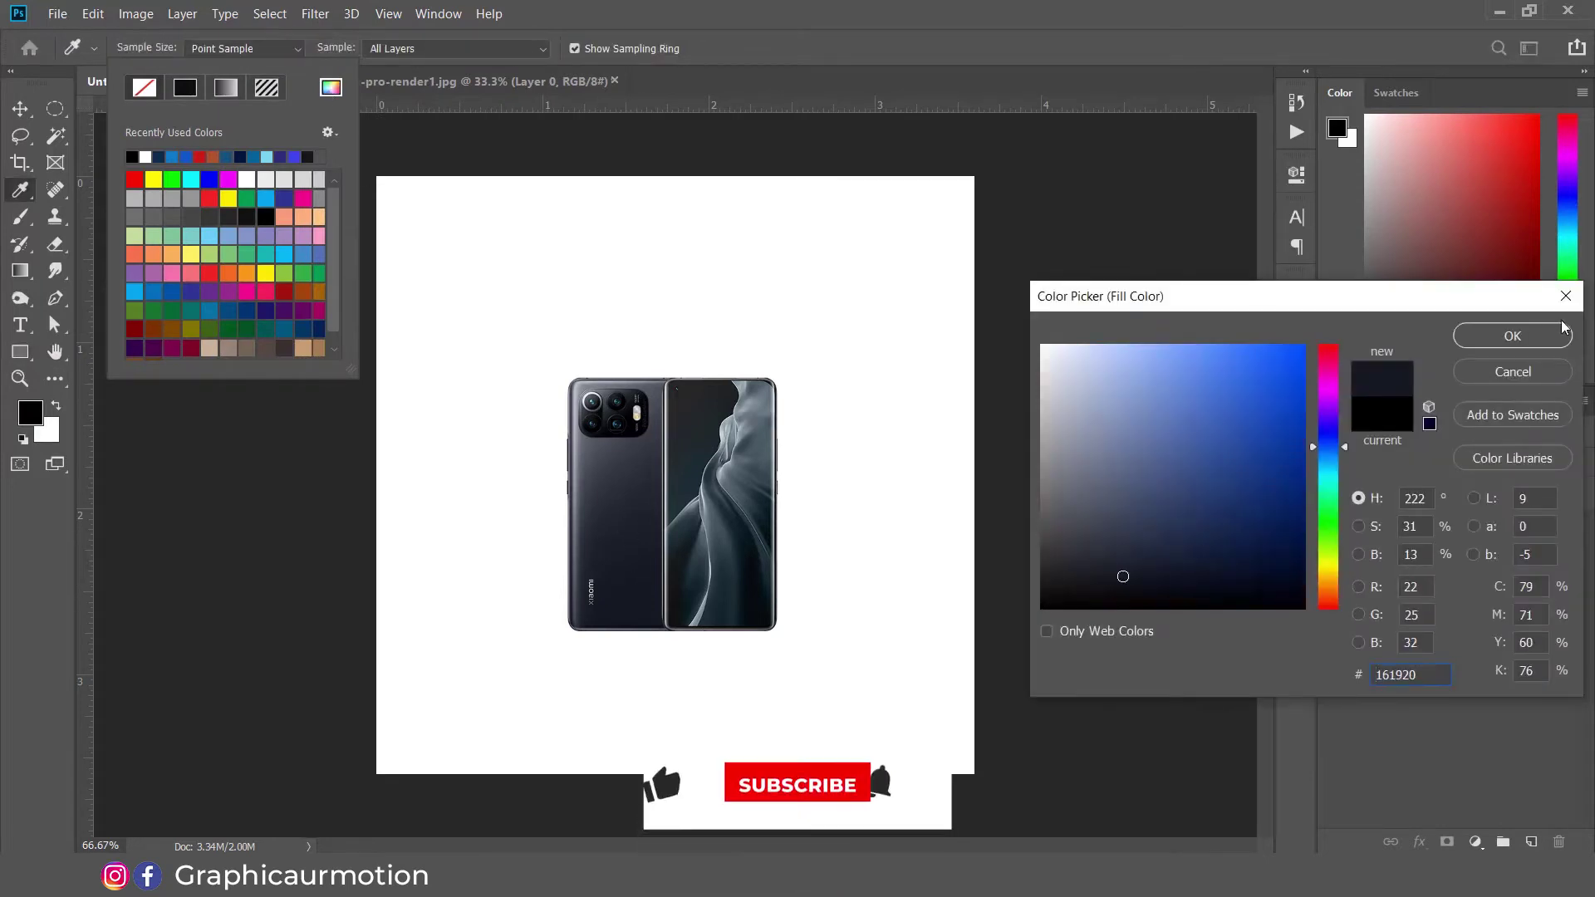
left_click(1510, 332)
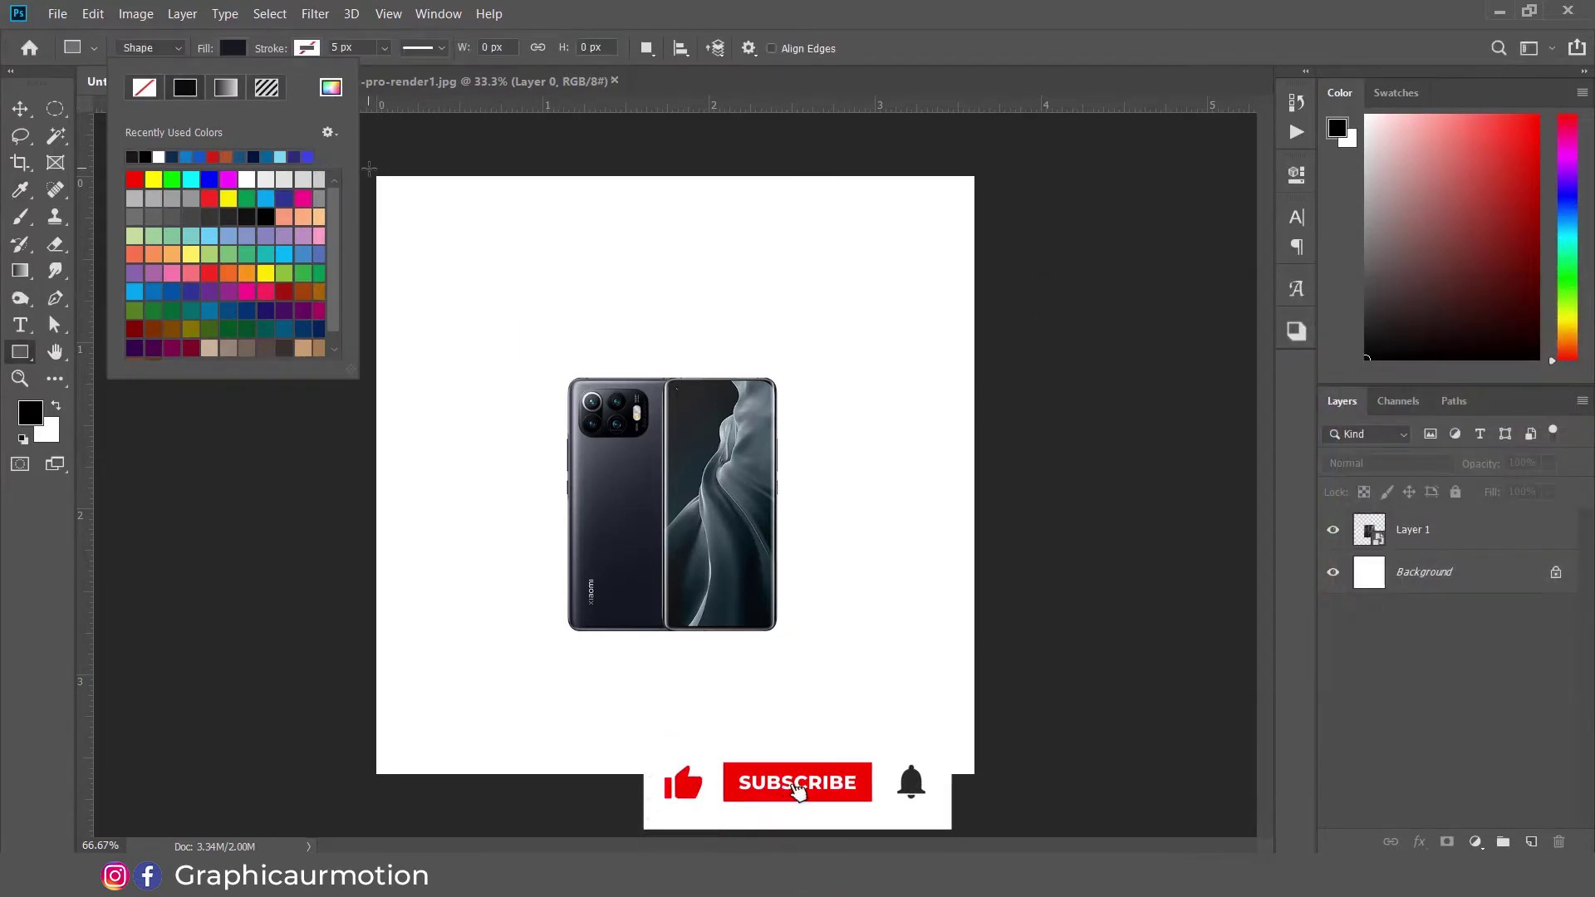
Step: Draw a rectangle of about 1123 x 1109 px covering the canvas, place it beneath the phone layer and lock it
left_click_drag(370, 169, 990, 782)
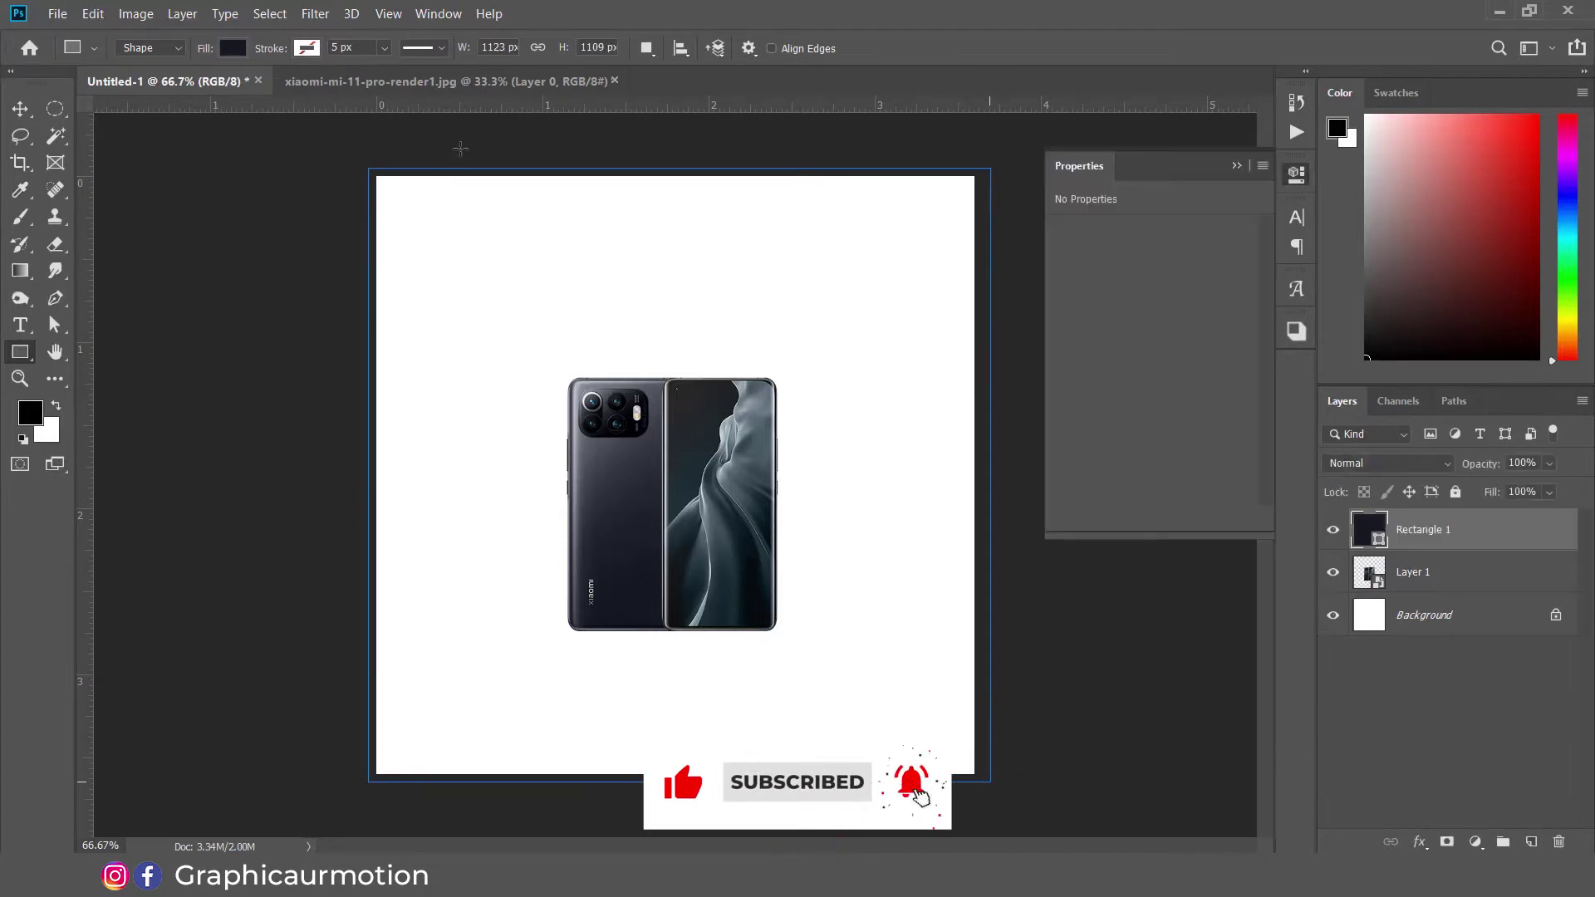
key("v")
left_click_drag(1539, 541, 1534, 592)
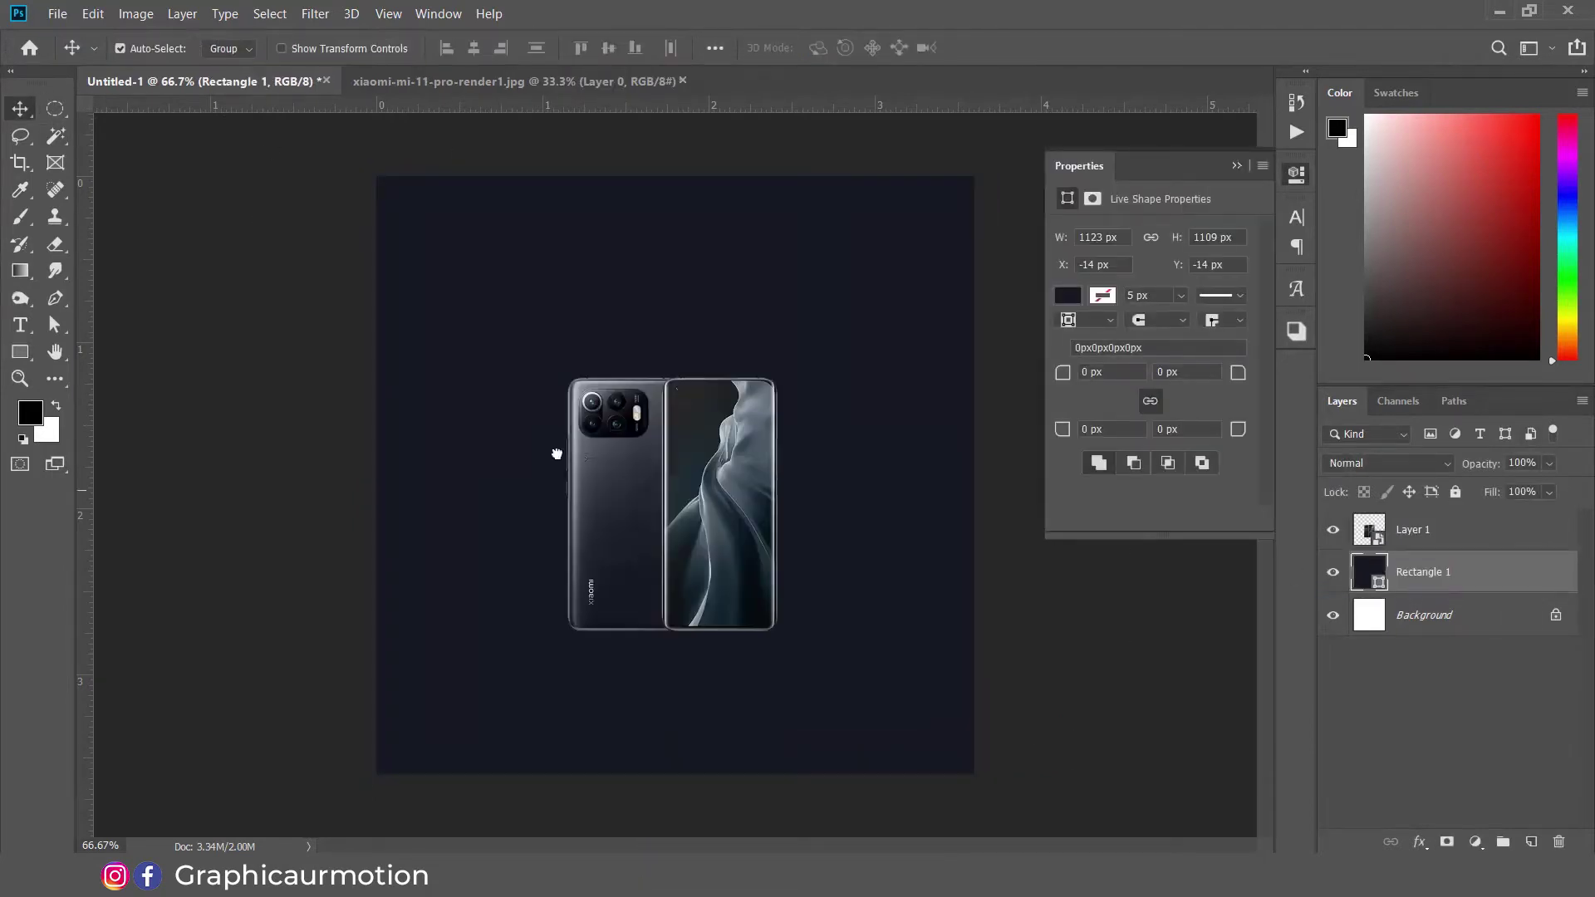
left_click(1455, 494)
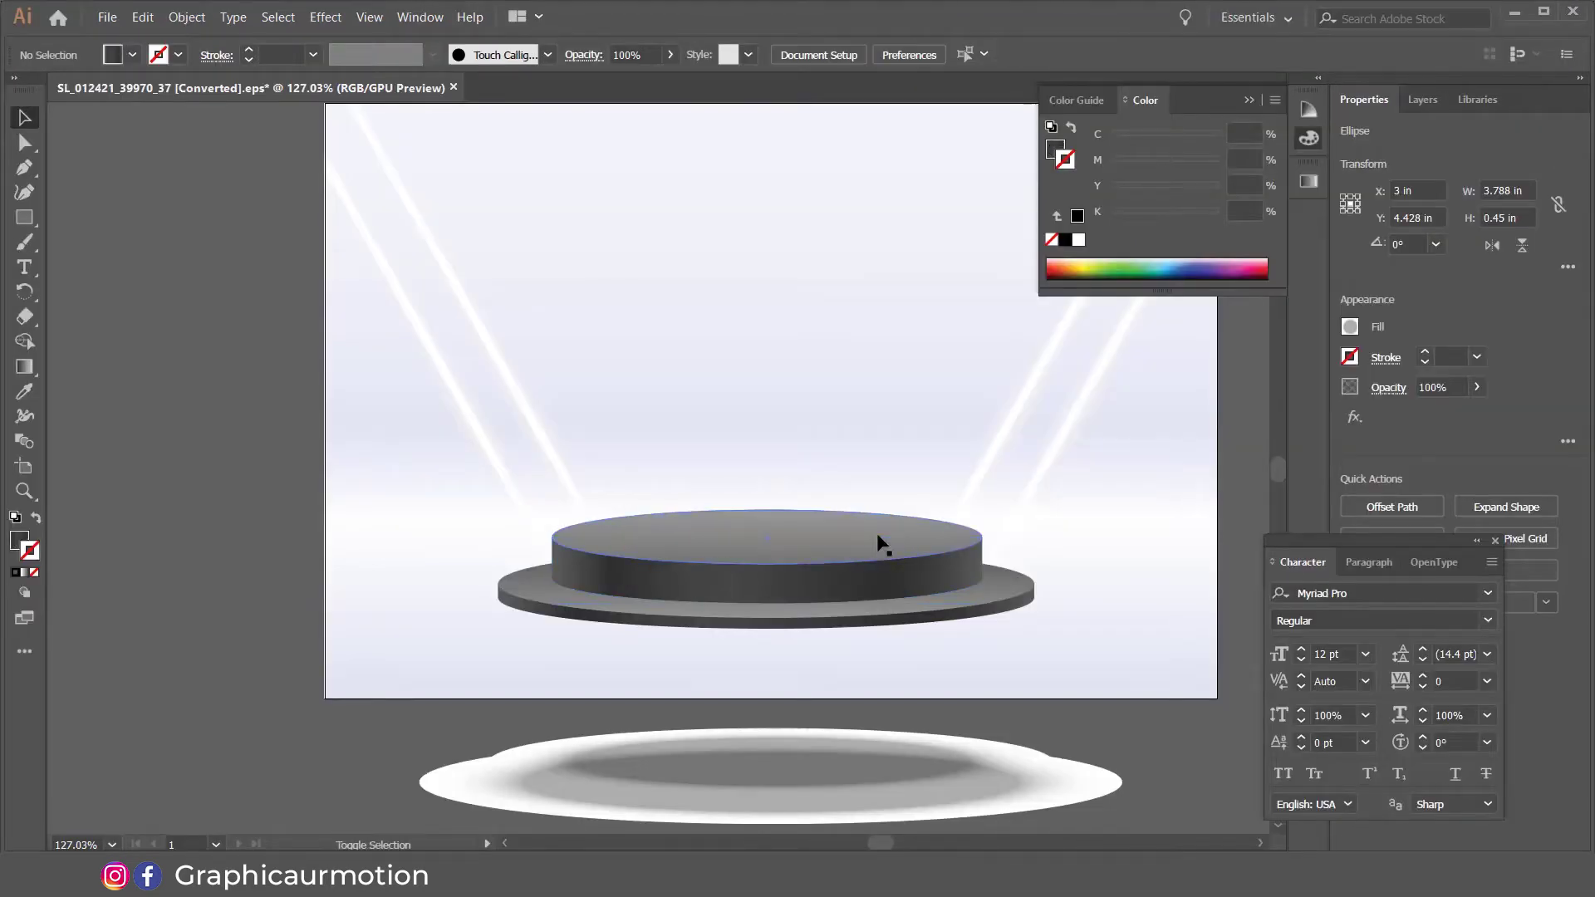
Step: Copy the upper podium disc's top and side from the Illustrator file and paste them into the Photoshop document as a smart object
left_click(845, 540)
left_click(840, 593, "shift")
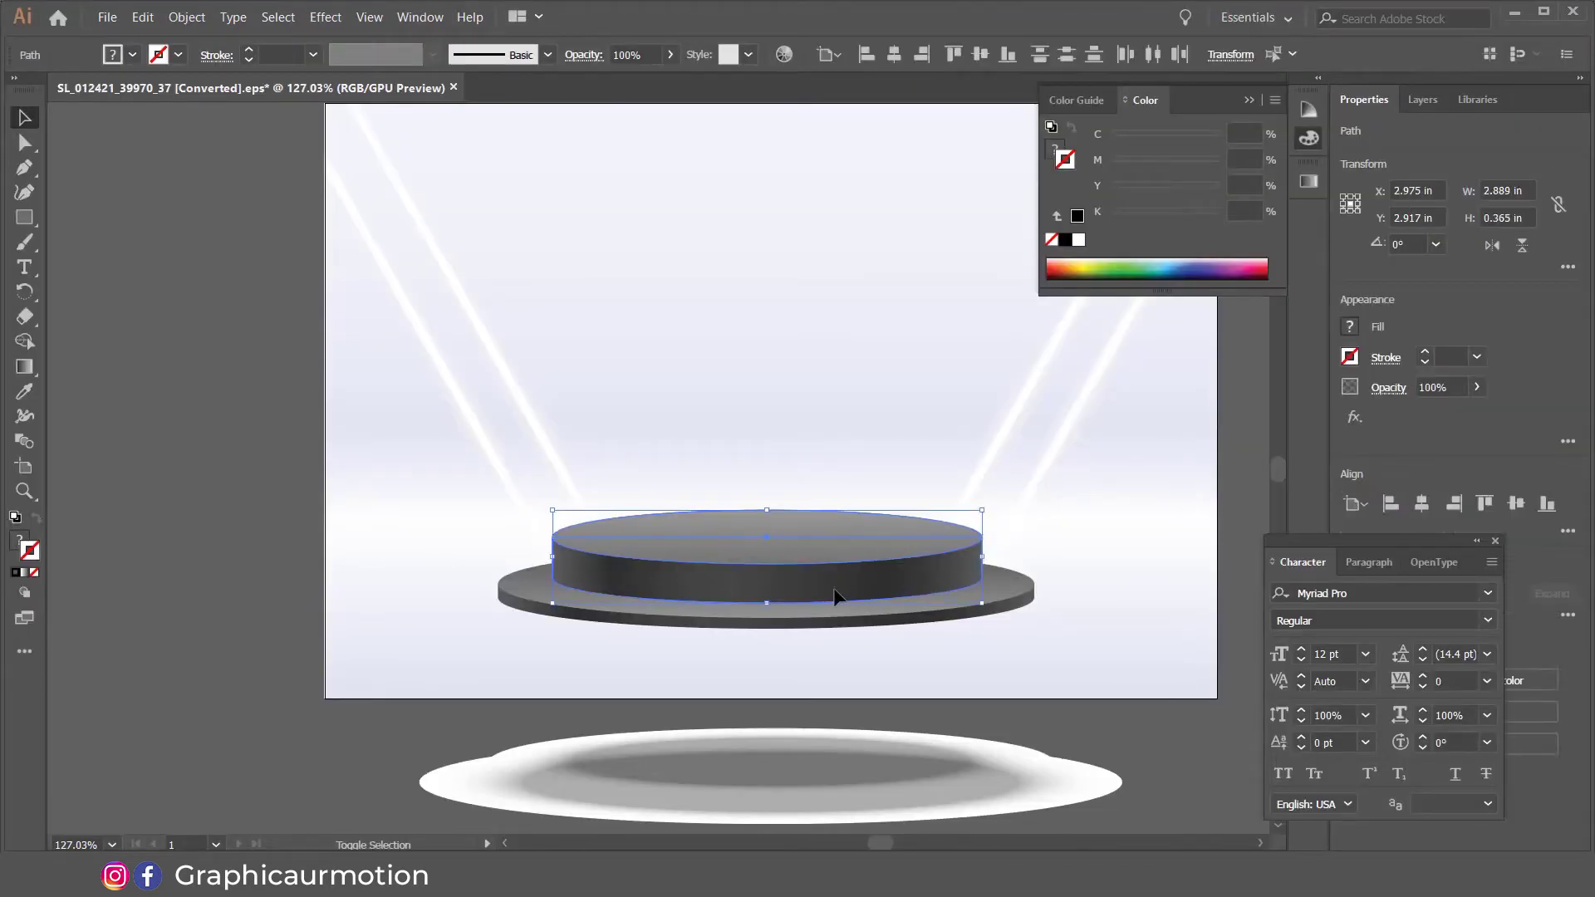
key("ctrl+c")
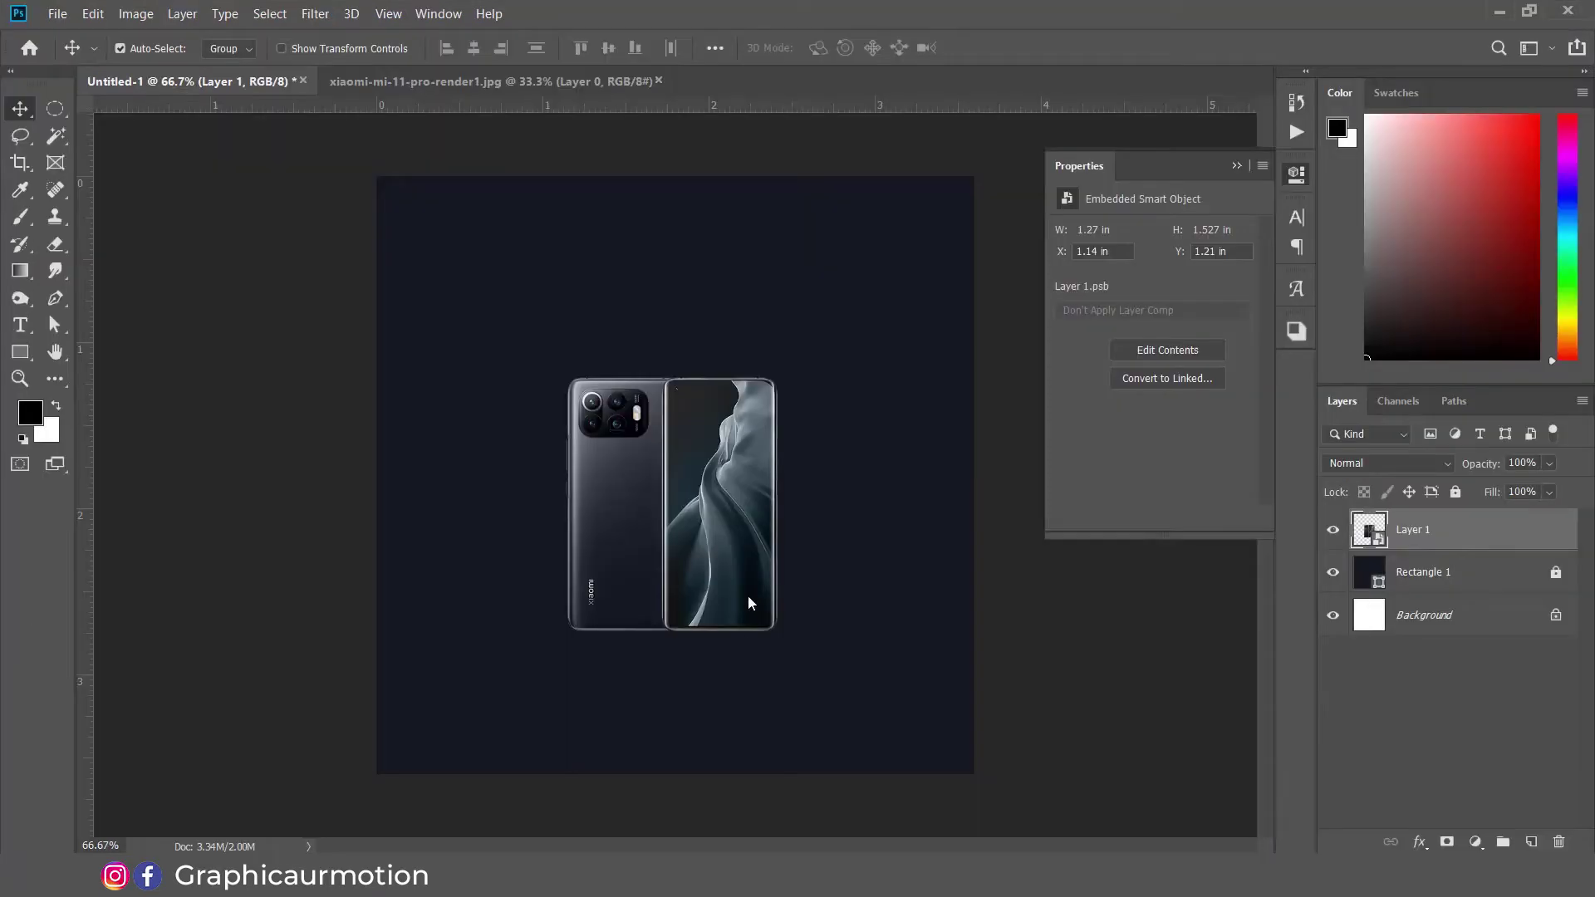
key("ctrl+v")
key("Return")
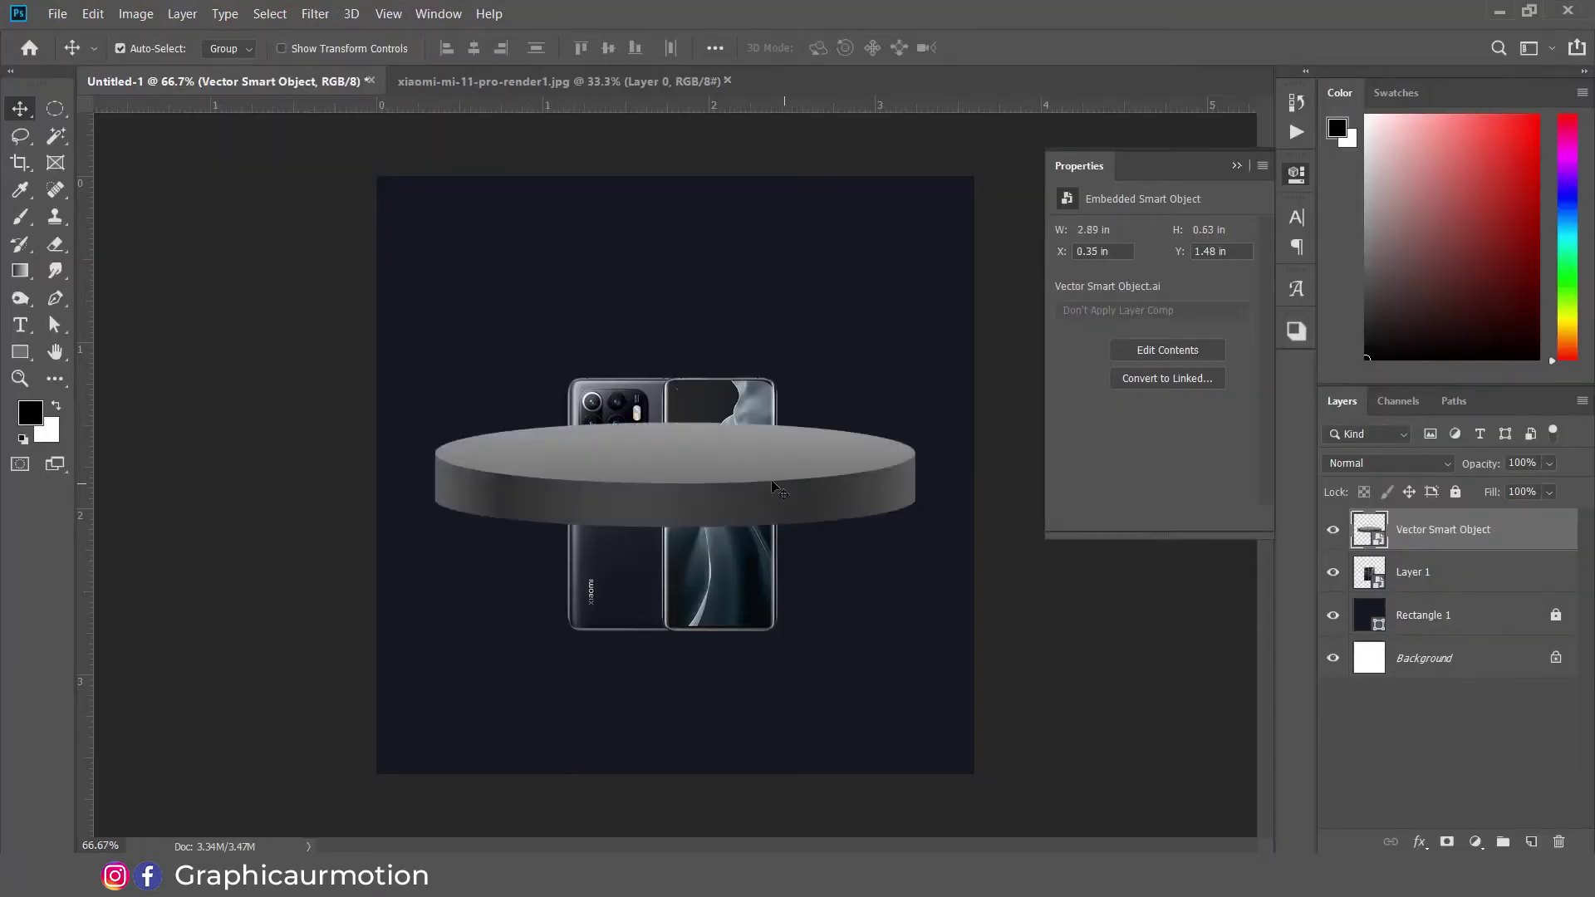
Step: Move the podium below the phones and scale it to about 2.02 x 0.44 in
left_click_drag(785, 488, 805, 711)
key("ctrl+0")
key("ctrl+t")
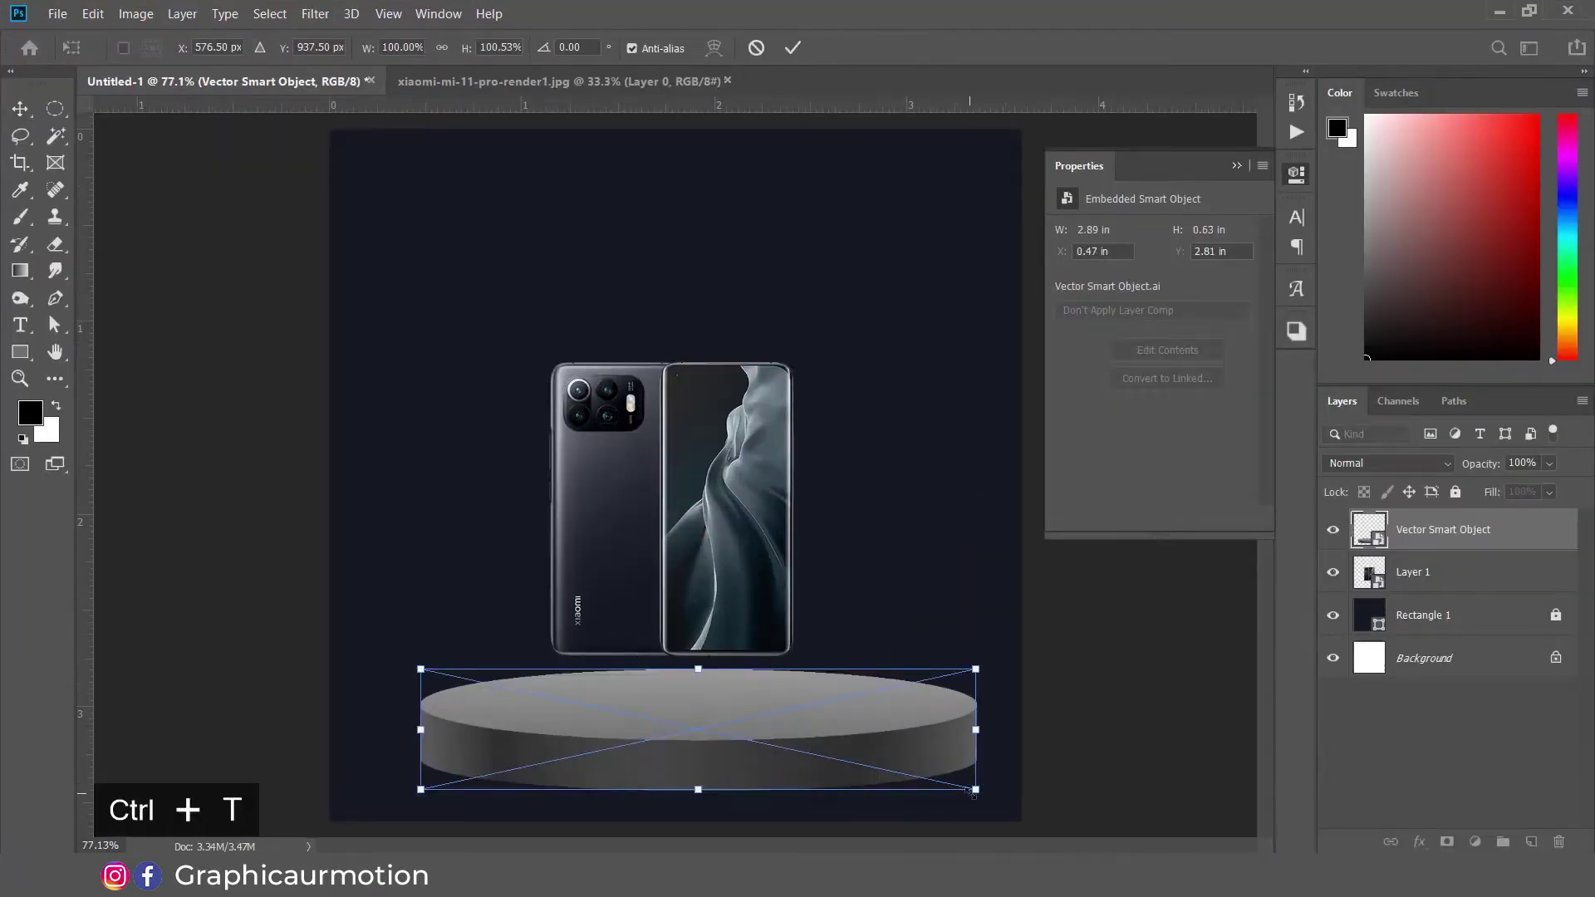
left_click_drag(975, 789, 893, 771)
key("Return")
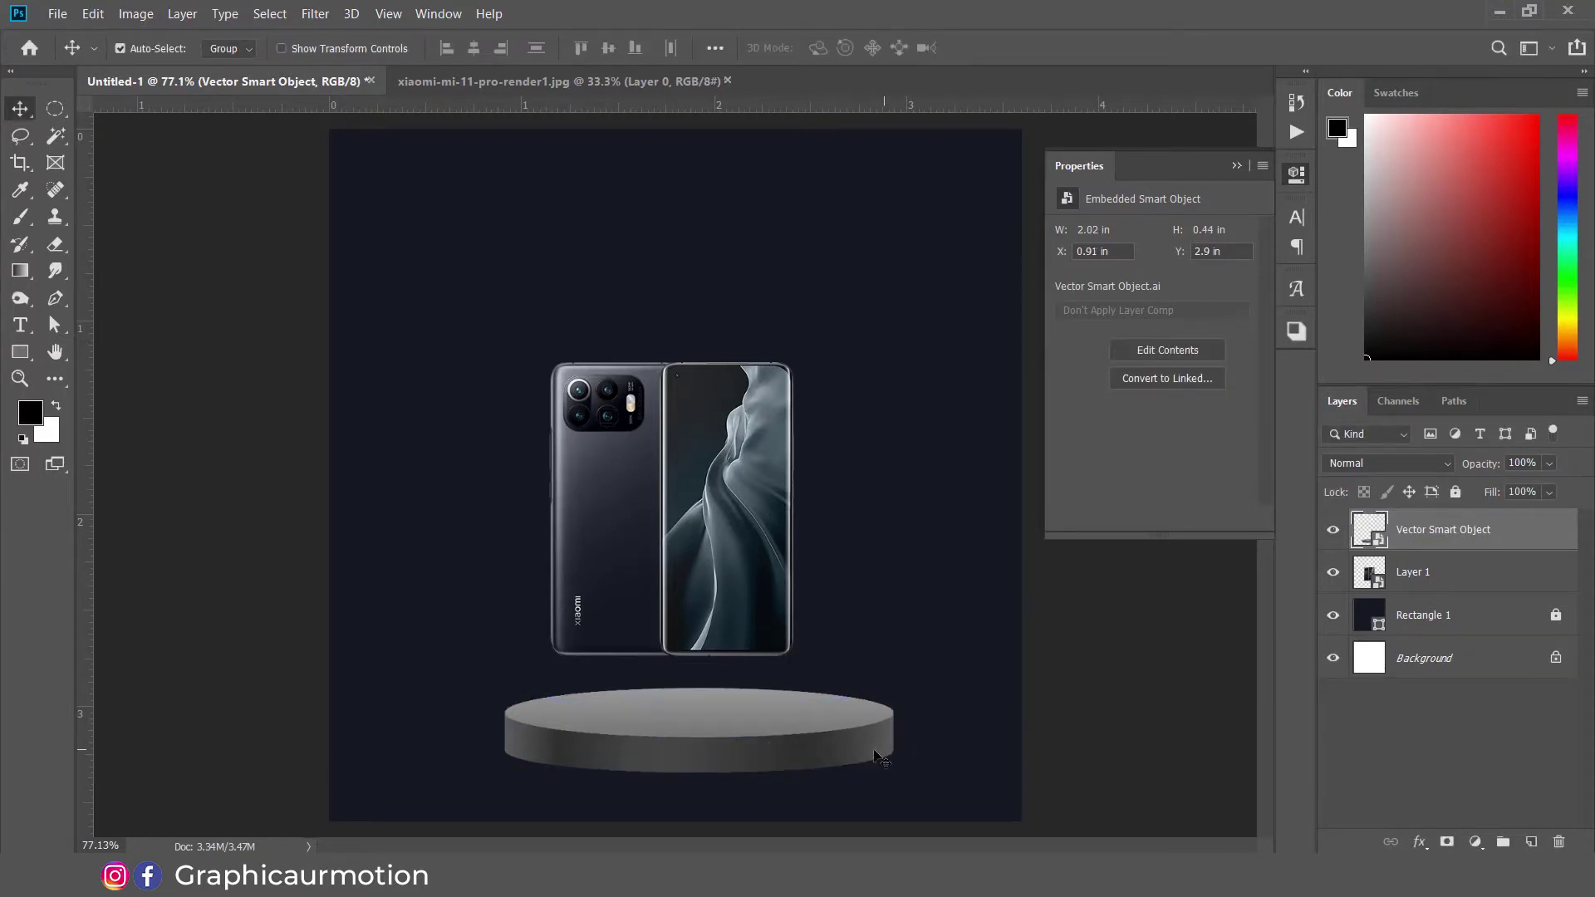
Step: Shift the podium toward the canvas's lower right and stretch its height upward to about 0.7 in
key("ctrl+minus")
left_click_drag(804, 719, 875, 734)
key("ctrl+t")
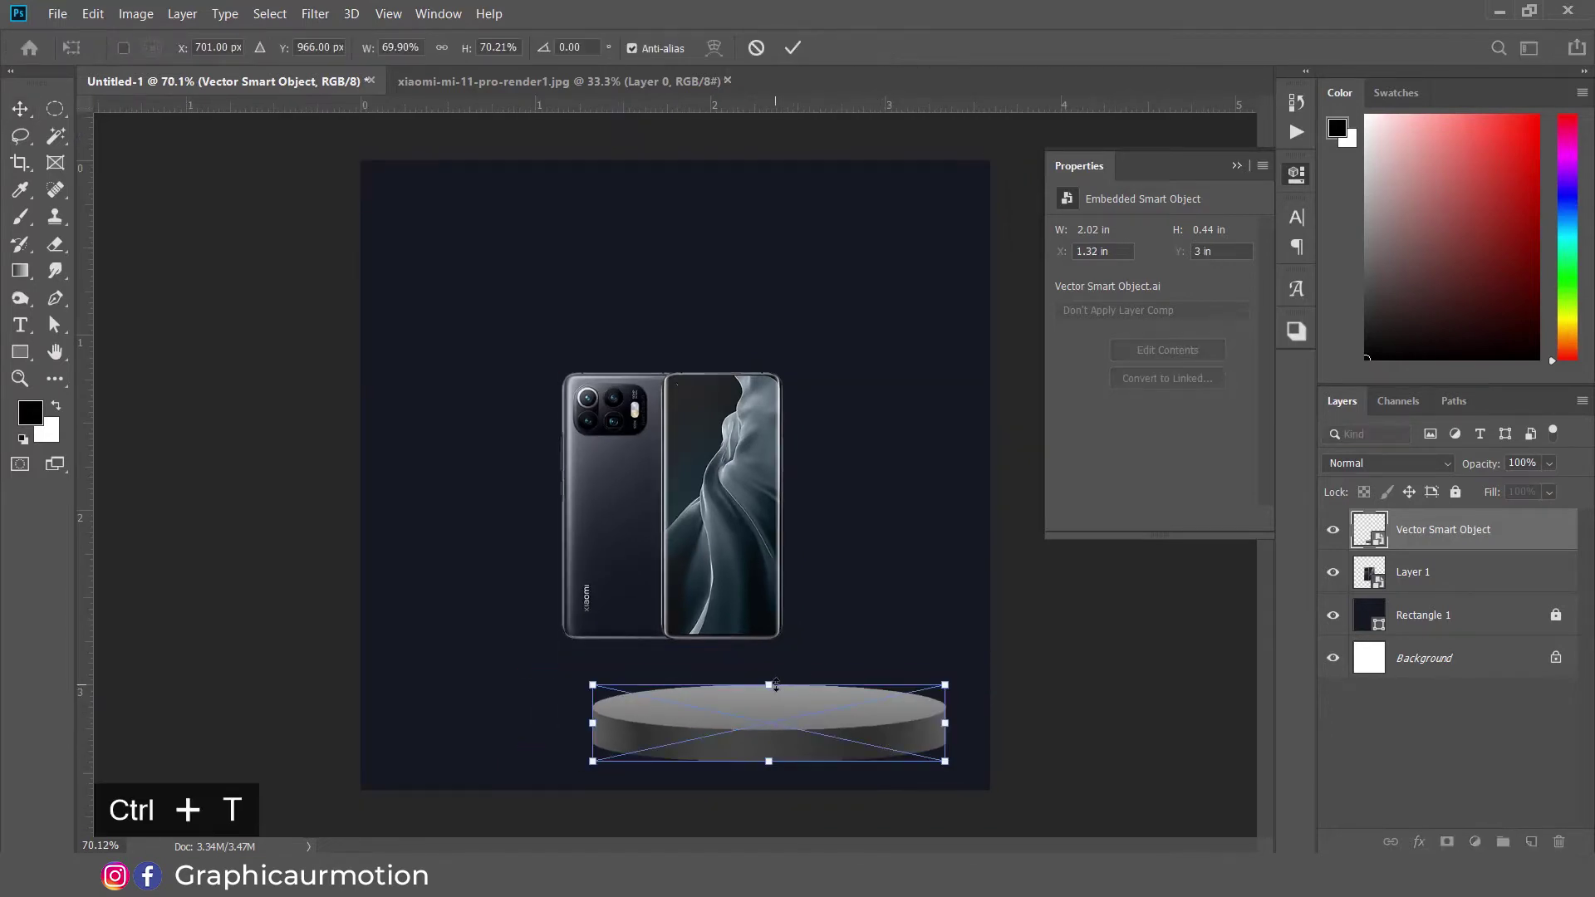
left_click_drag(775, 685, 783, 639)
key("Return")
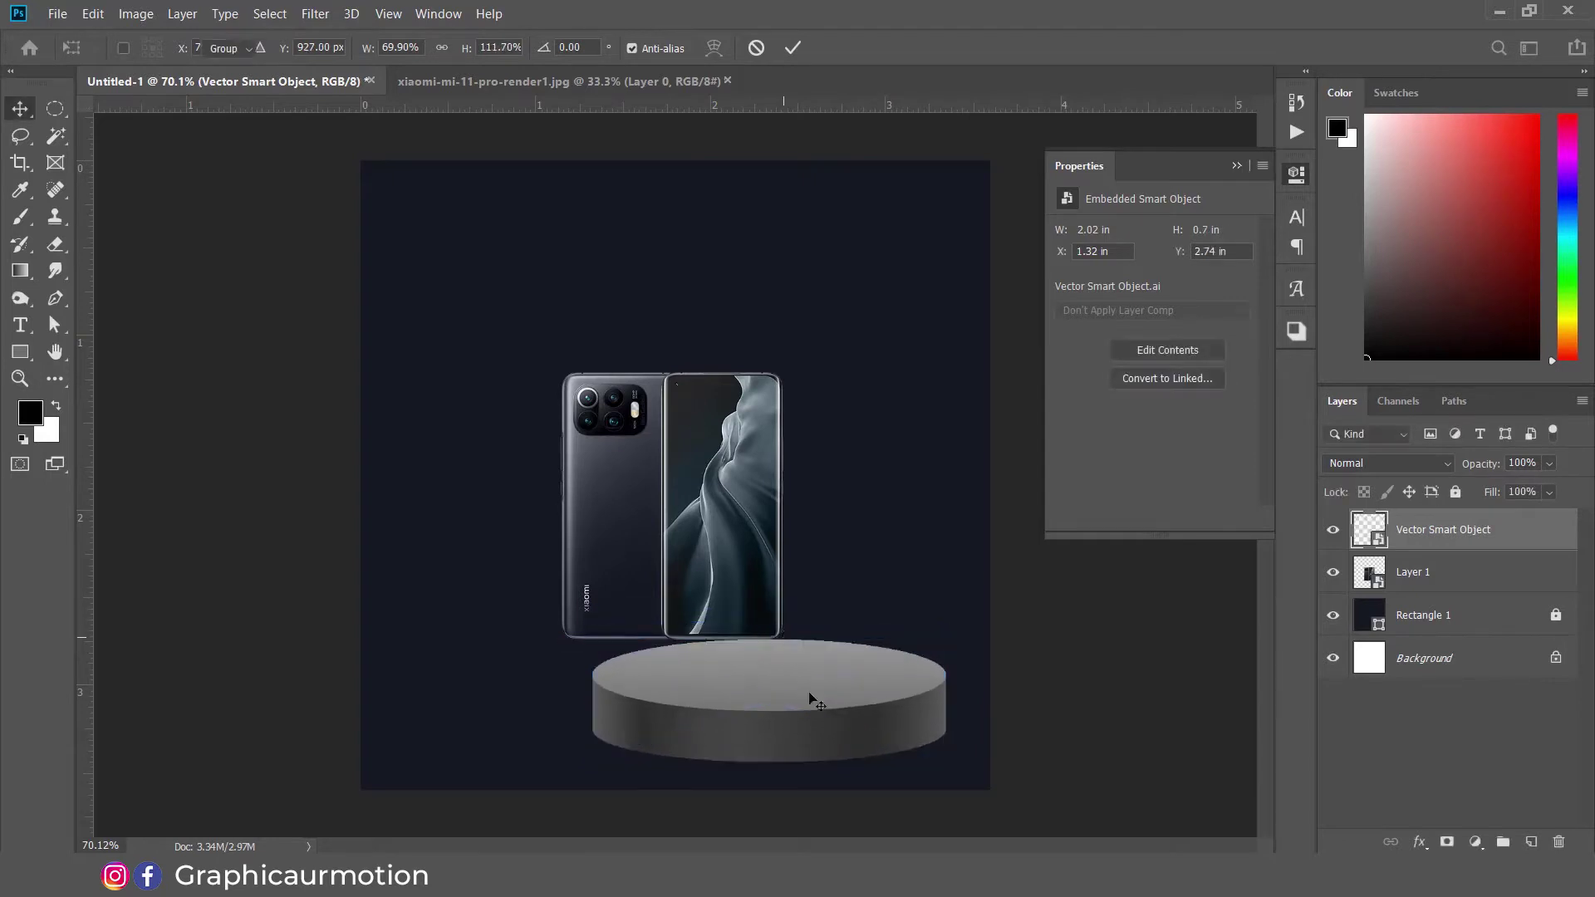
Step: Nudge the podium slightly right, stand the phones on top of it and bring the phone layer in front
left_click_drag(810, 699, 825, 700)
left_click_drag(748, 561, 849, 622)
key("ctrl+bracketright")
key("ctrl+minus")
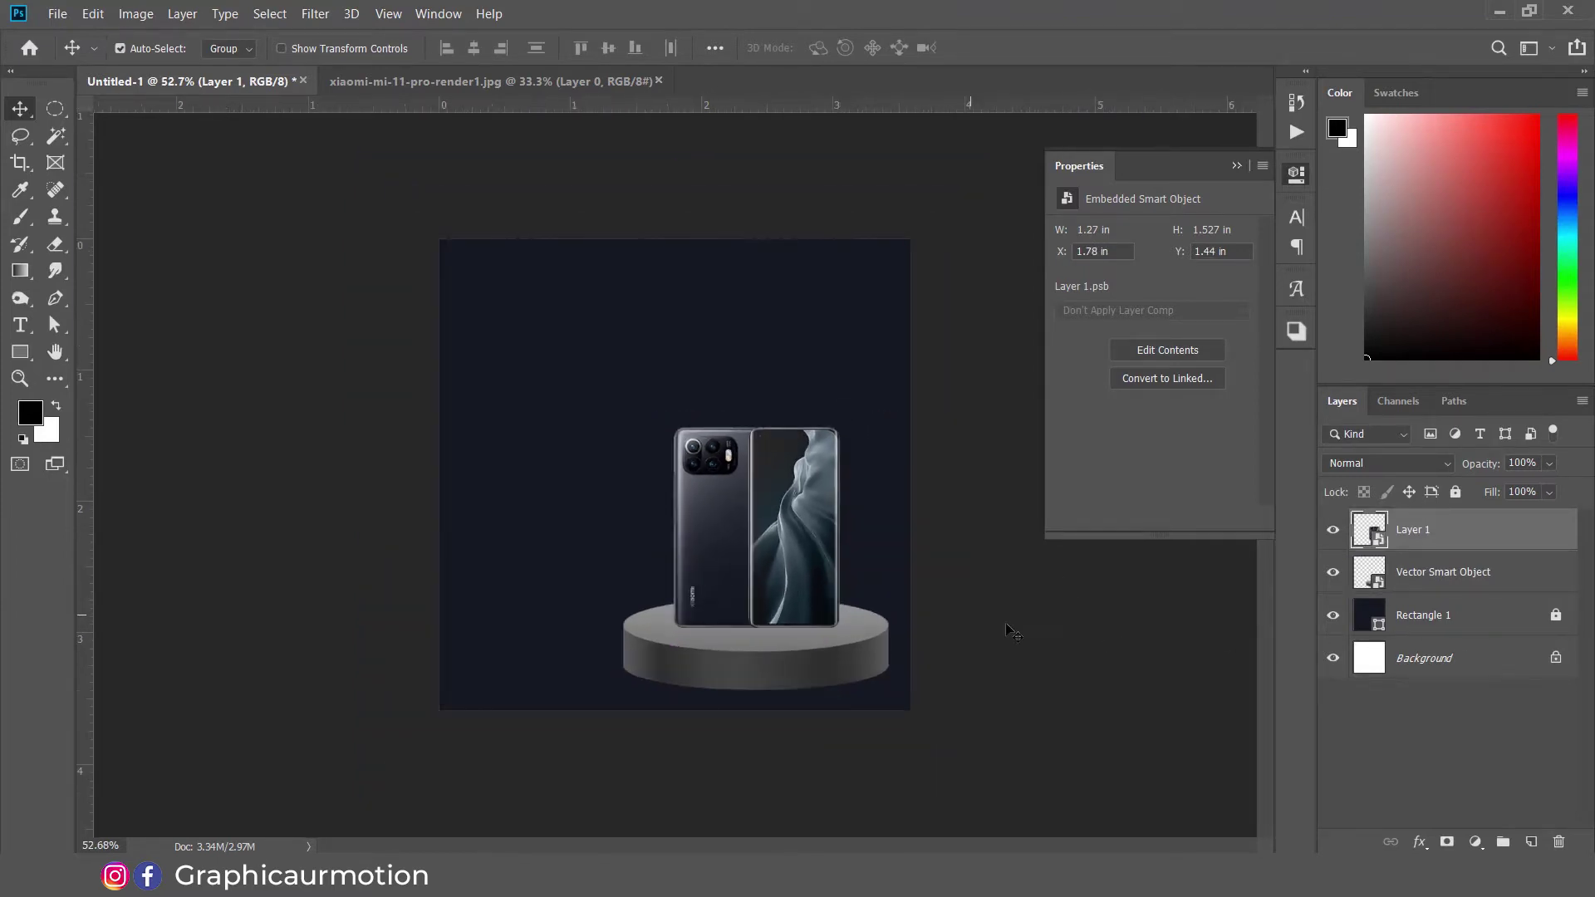
Step: Scale the phones and podium together to about 115% and reposition them in the lower right area of the canvas
left_click(1443, 573, "shift")
key("ctrl+t")
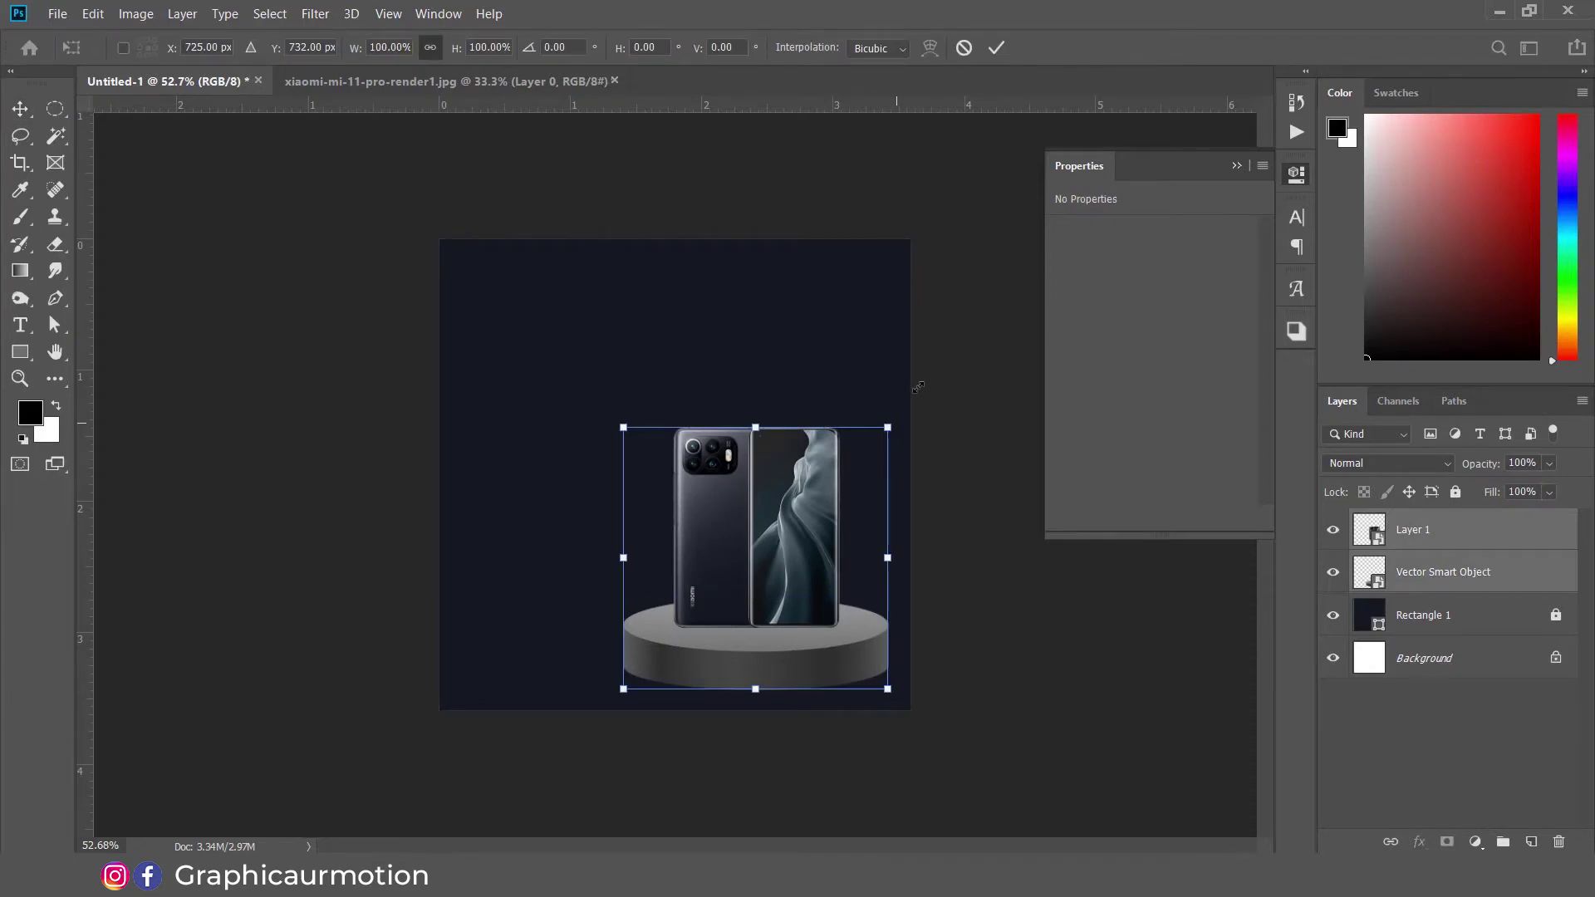
left_click_drag(918, 387, 931, 376)
key("Return")
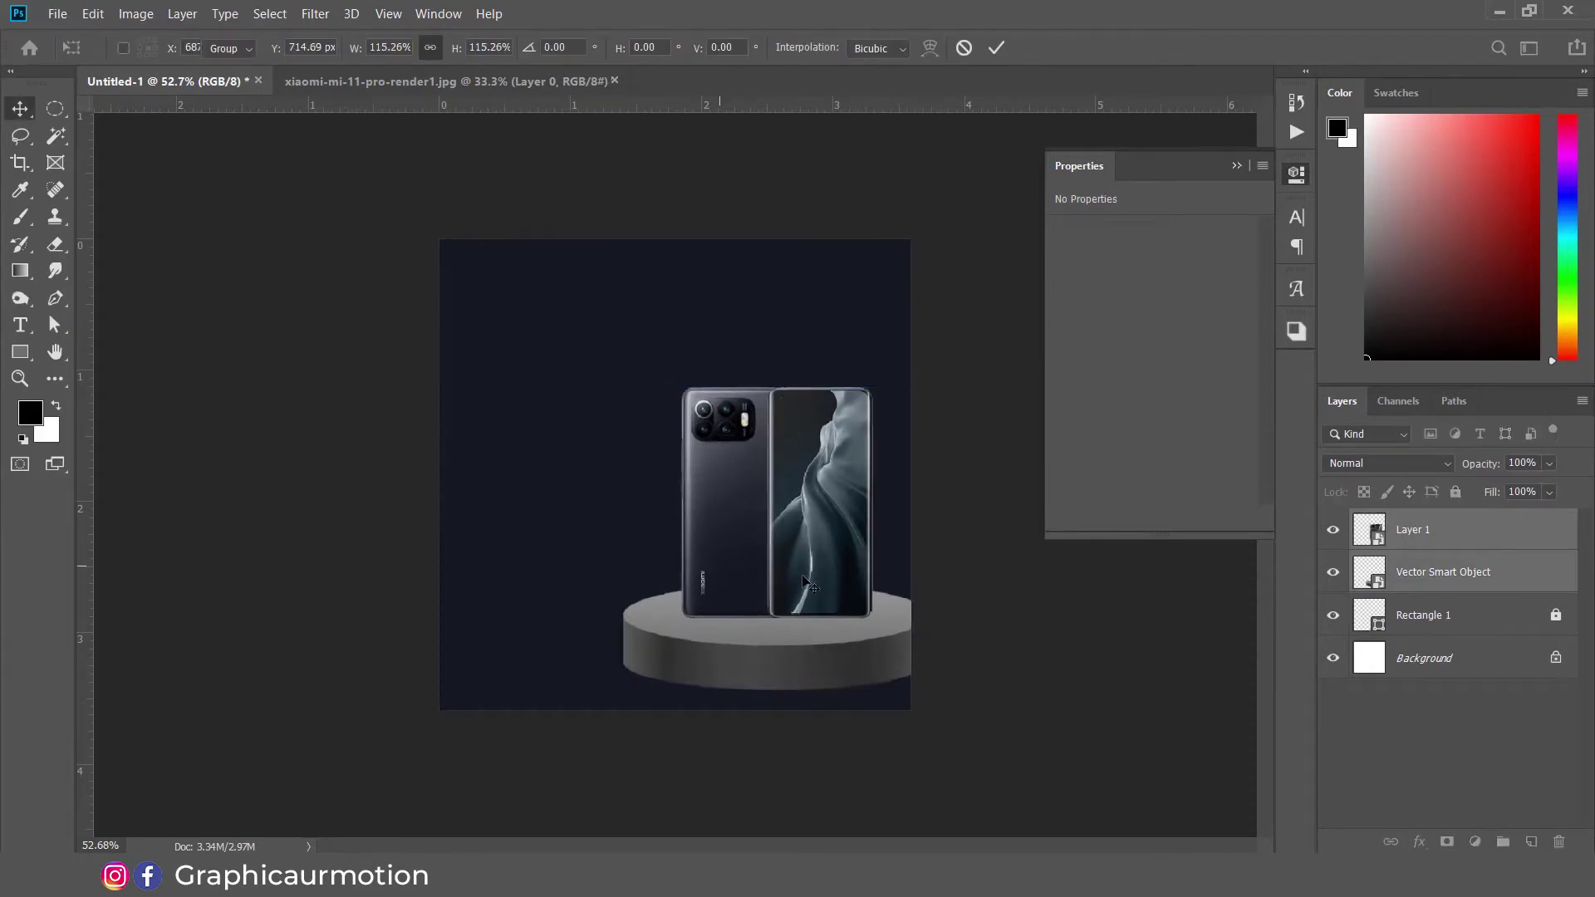
scroll(789, 621, "up", 2)
left_click_drag(817, 565, 790, 697)
left_click(1045, 669)
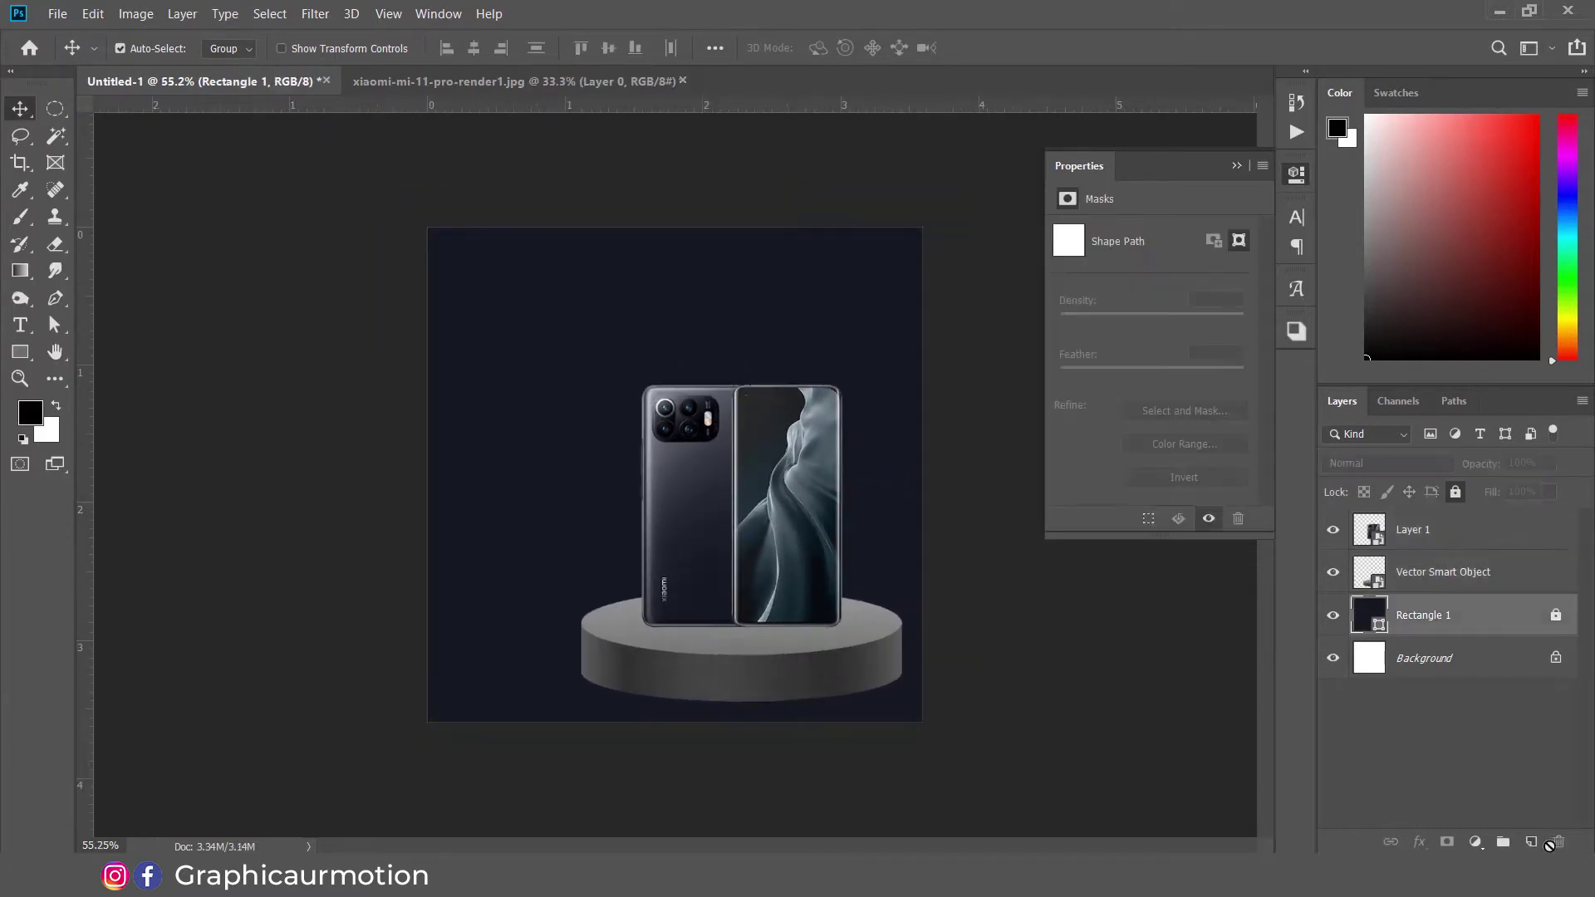
Step: Add a new layer above the background rectangle and paint one soft black dab with a 322 px brush at 0% hardness
left_click(1530, 842)
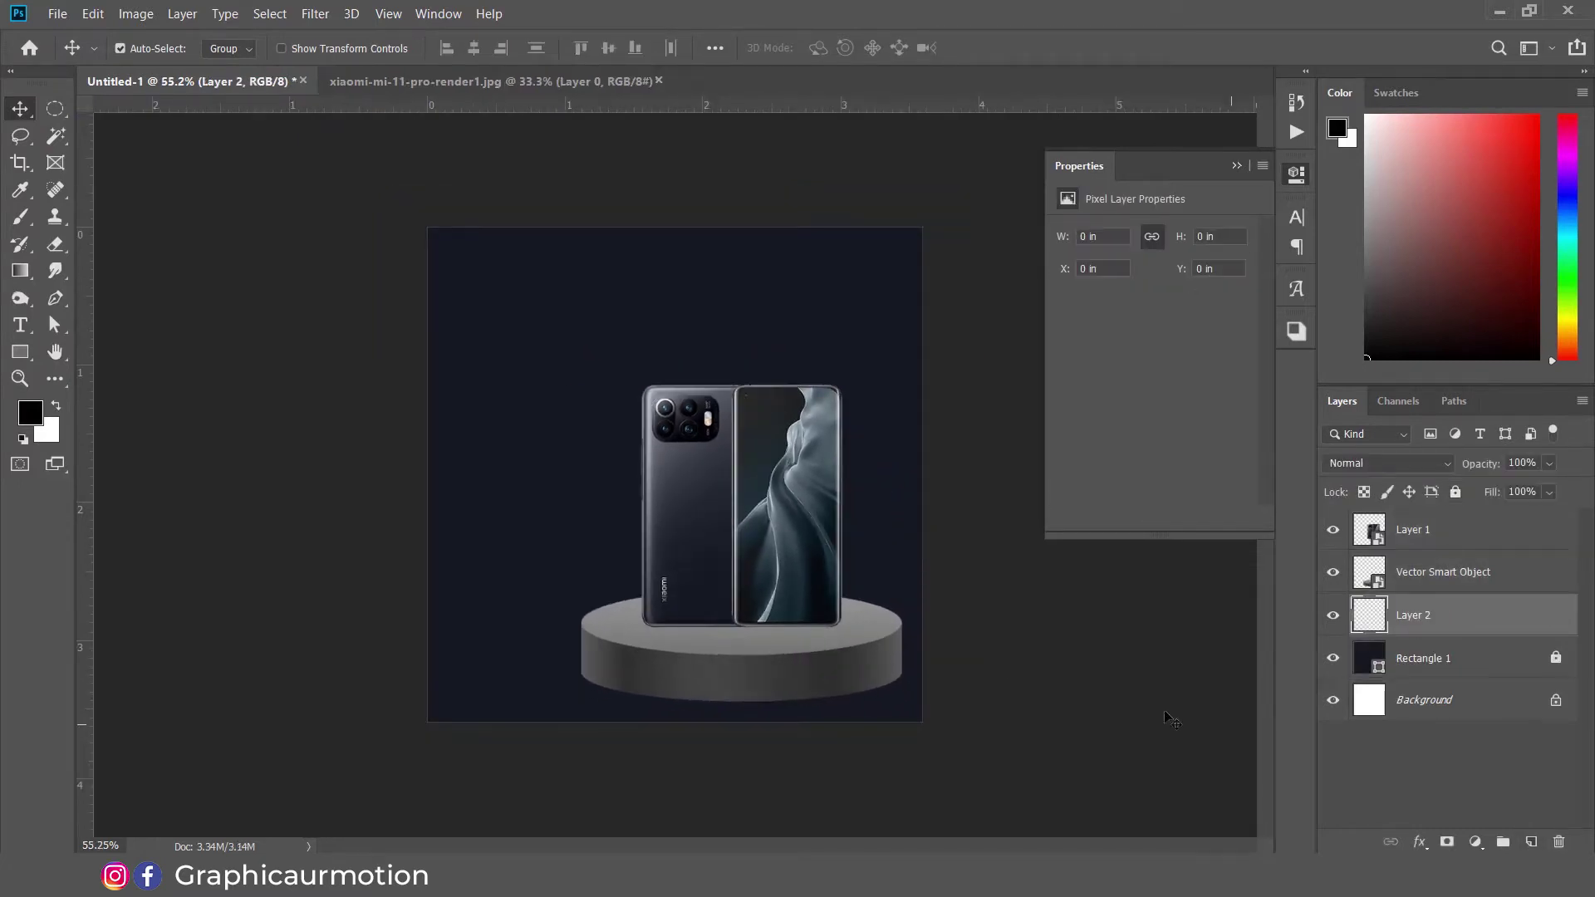
key("b")
right_click(577, 372)
mouse_move(730, 355)
left_mouse_down()
mouse_move(800, 357)
mouse_move(751, 363)
left_mouse_up()
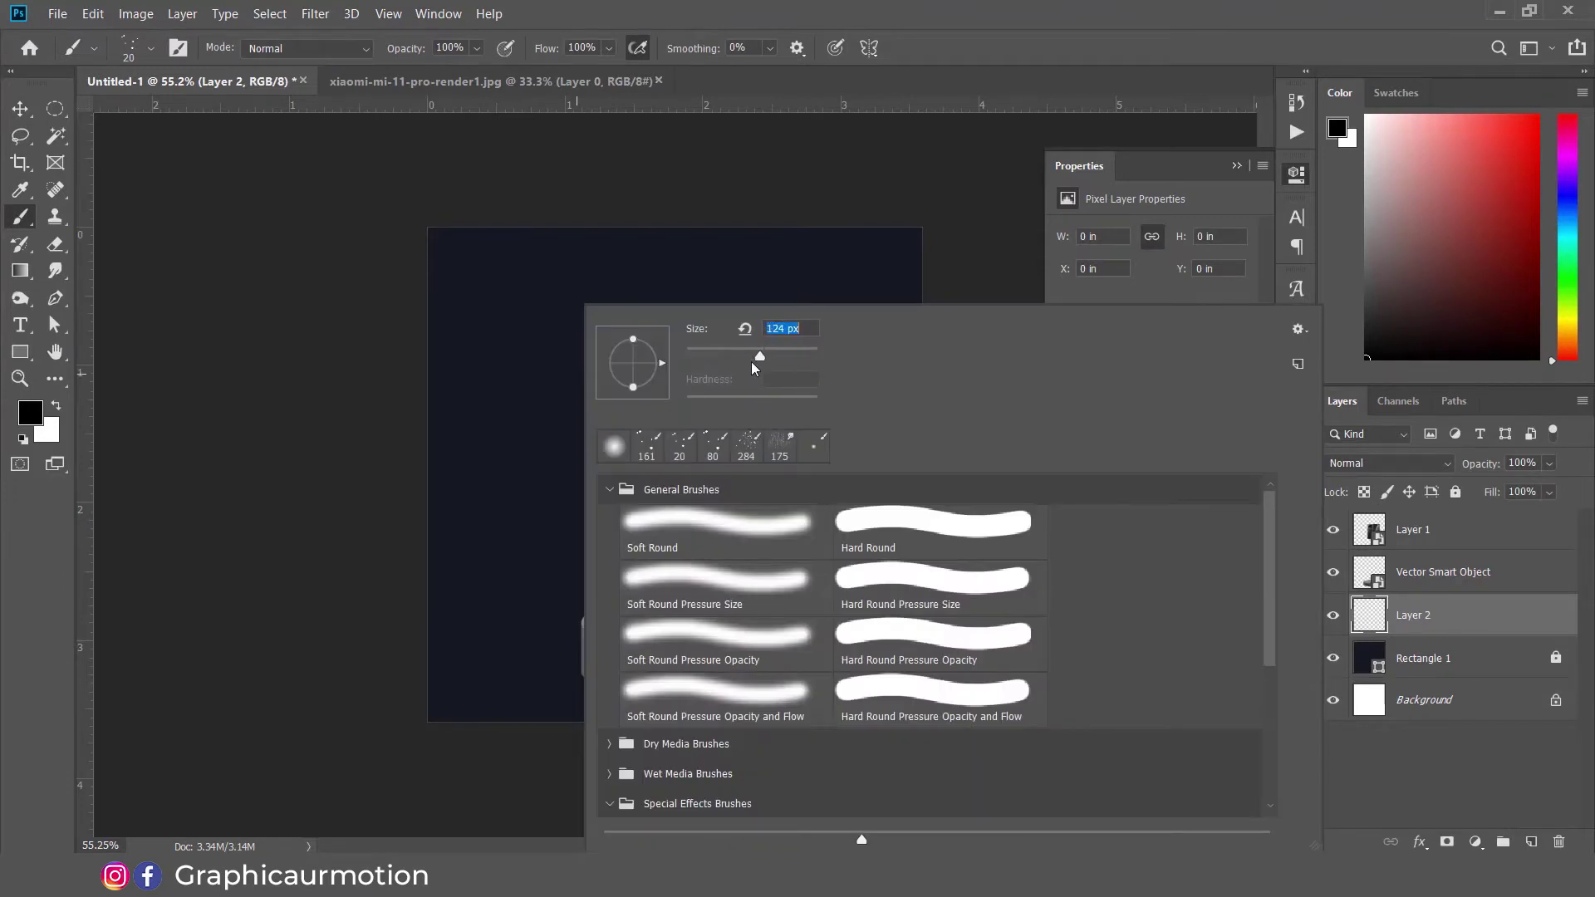
left_click(623, 453)
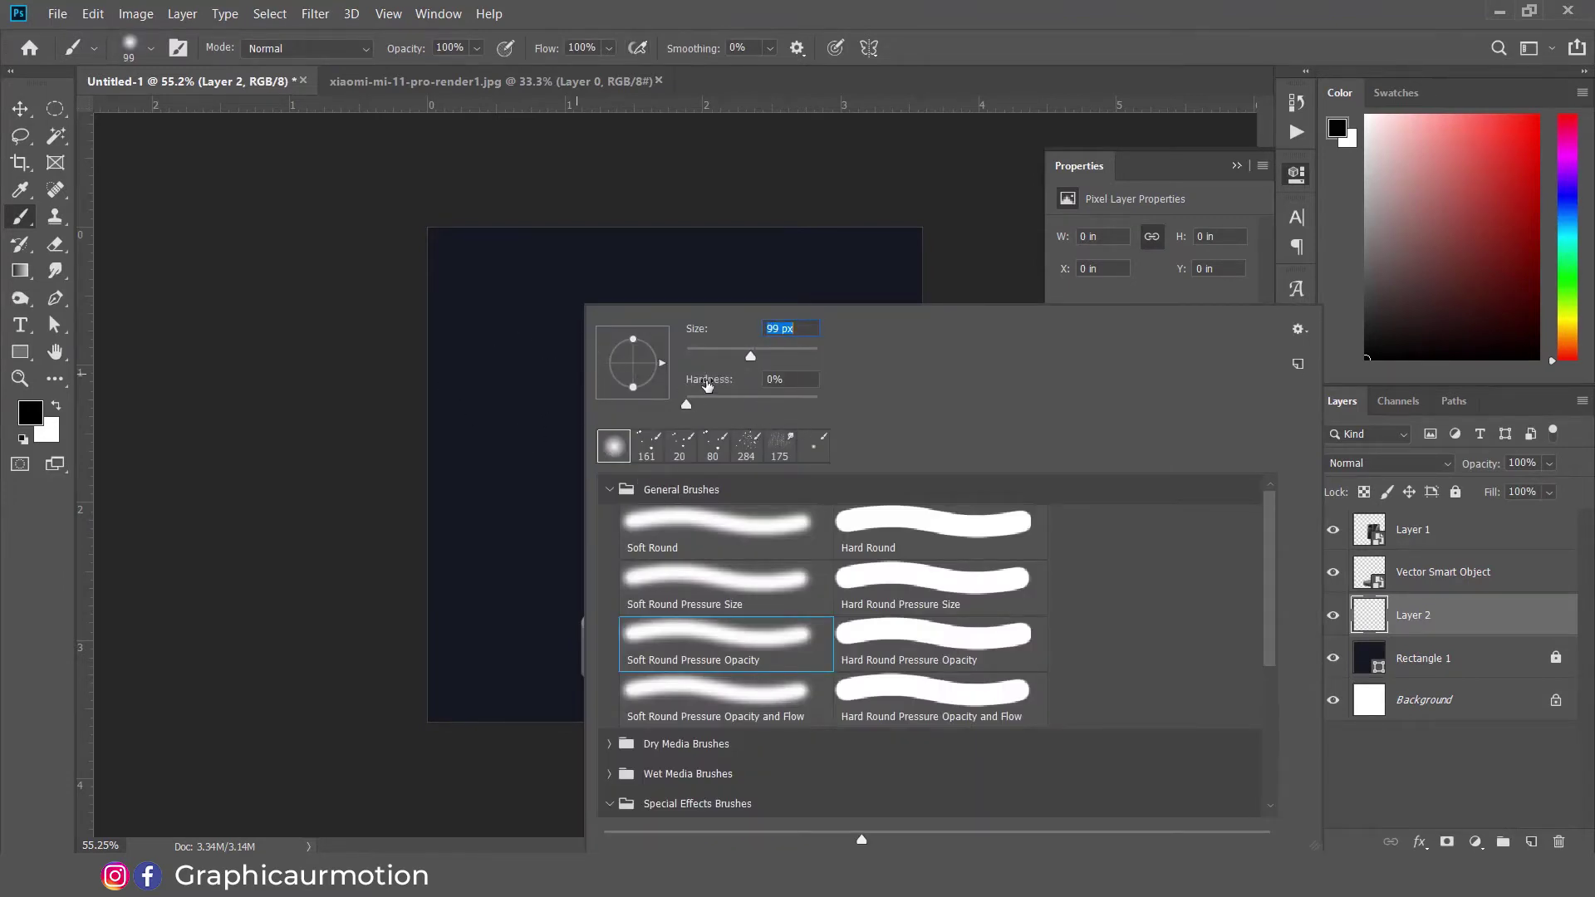
left_click(794, 355)
left_click(540, 375)
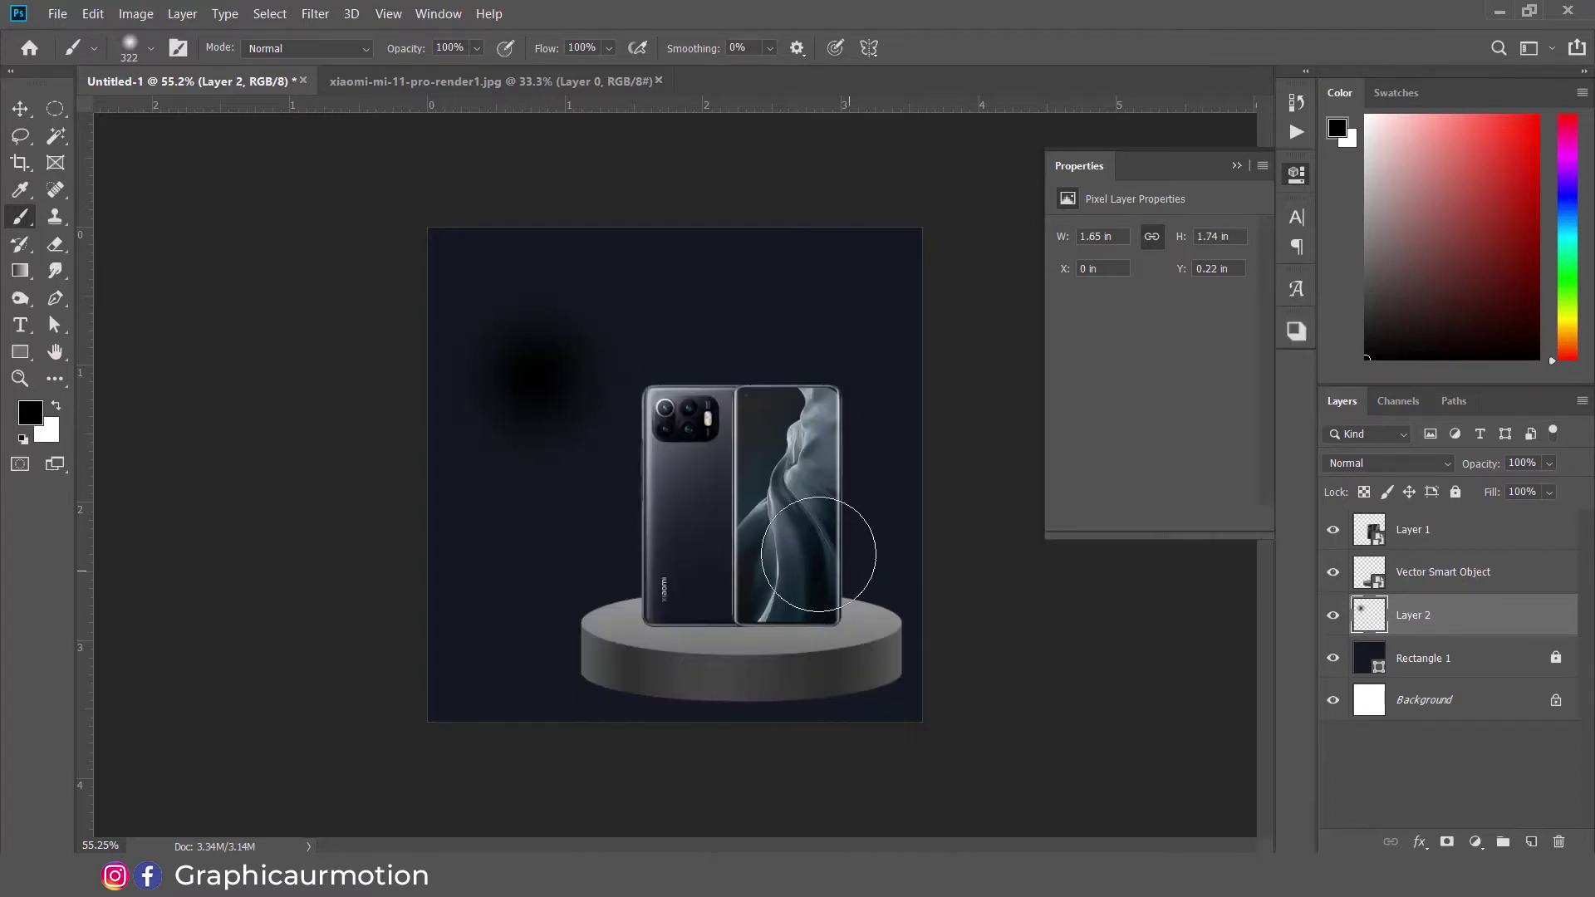
Step: Transform the black dab to 298.39% width and 19.69% height and position it under the podium's base as a shadow
key("v")
key("ctrl+t")
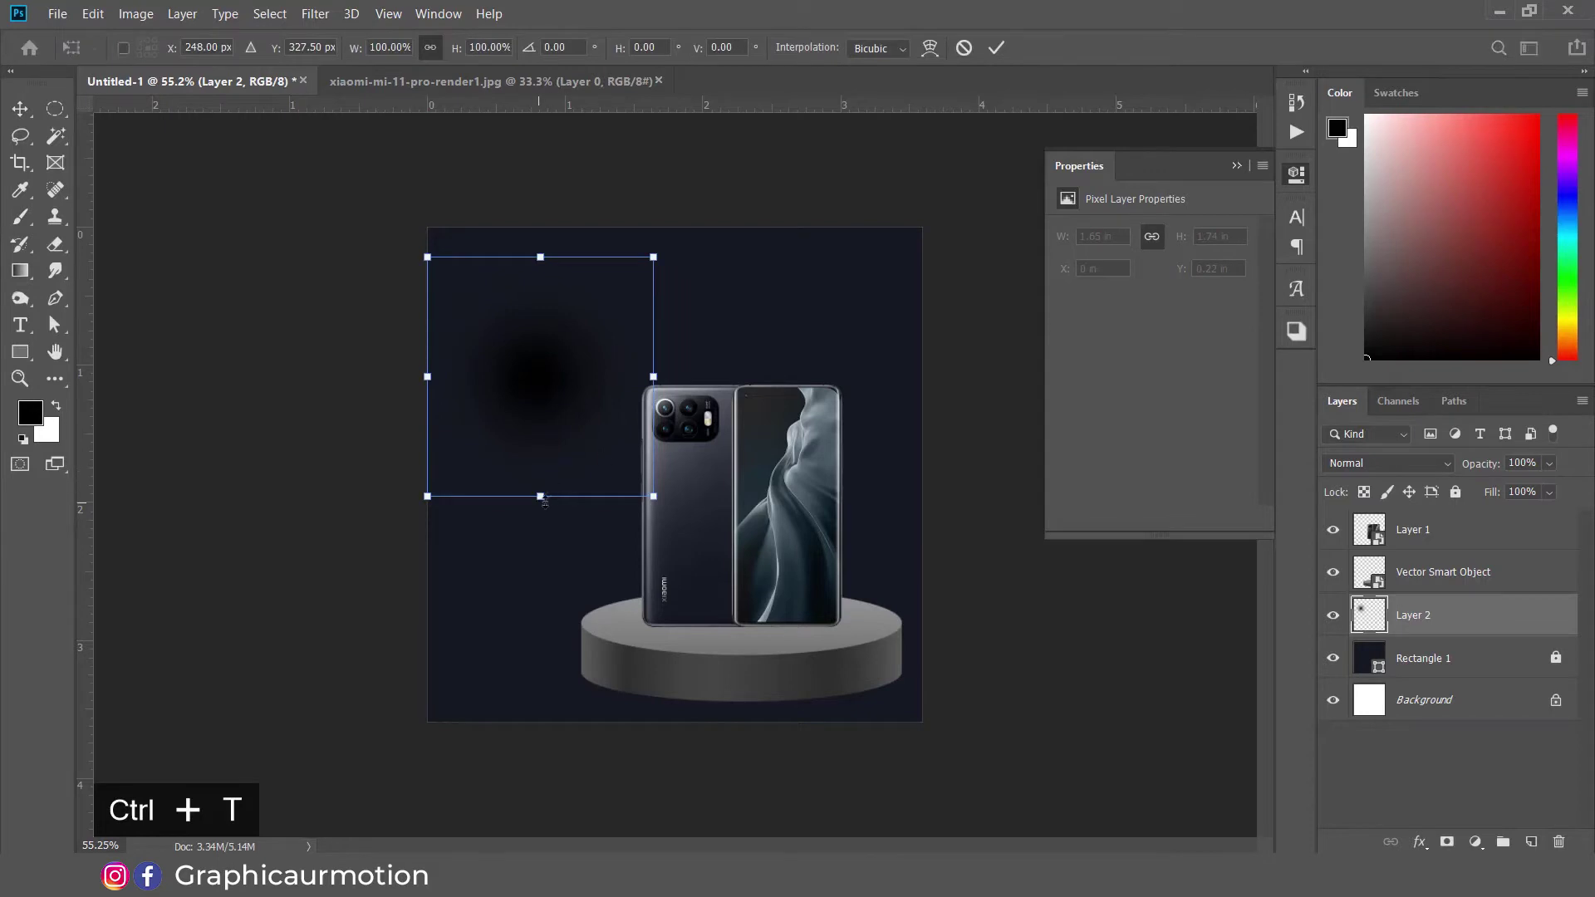
mouse_move(541, 496)
left_mouse_down()
mouse_move(540, 400)
mouse_move(790, 709)
mouse_move(1109, 704)
mouse_move(1093, 704)
left_mouse_up()
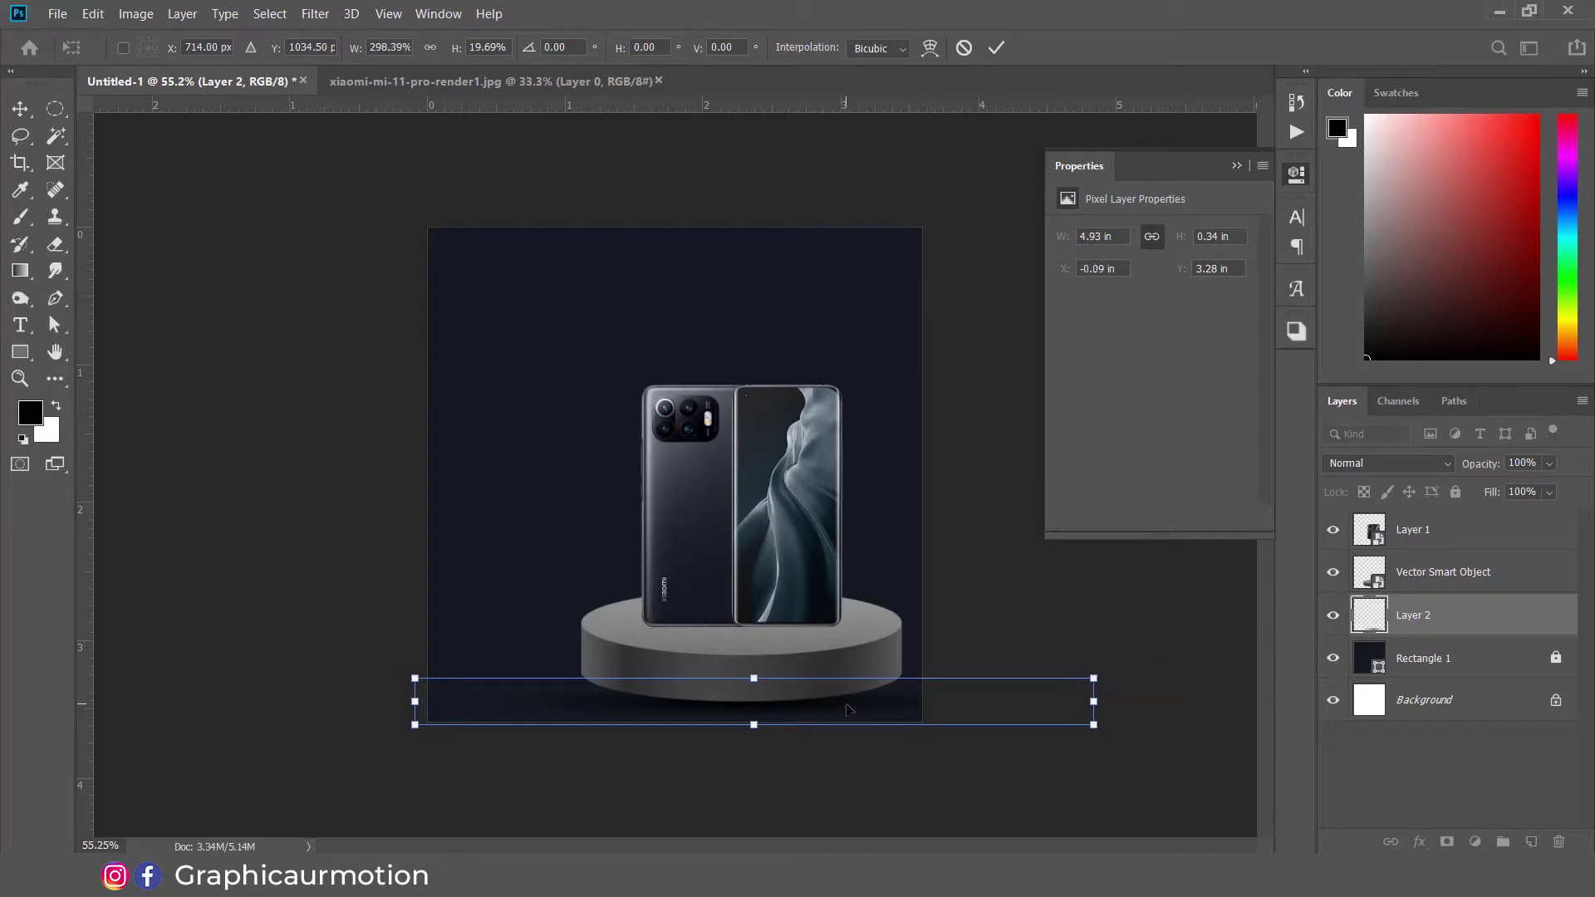
left_click_drag(847, 706, 840, 699)
key("Up")
key("Up")
key("Up")
key("Up")
key("Up")
key("Up")
key("Up")
key("Up")
key("Up")
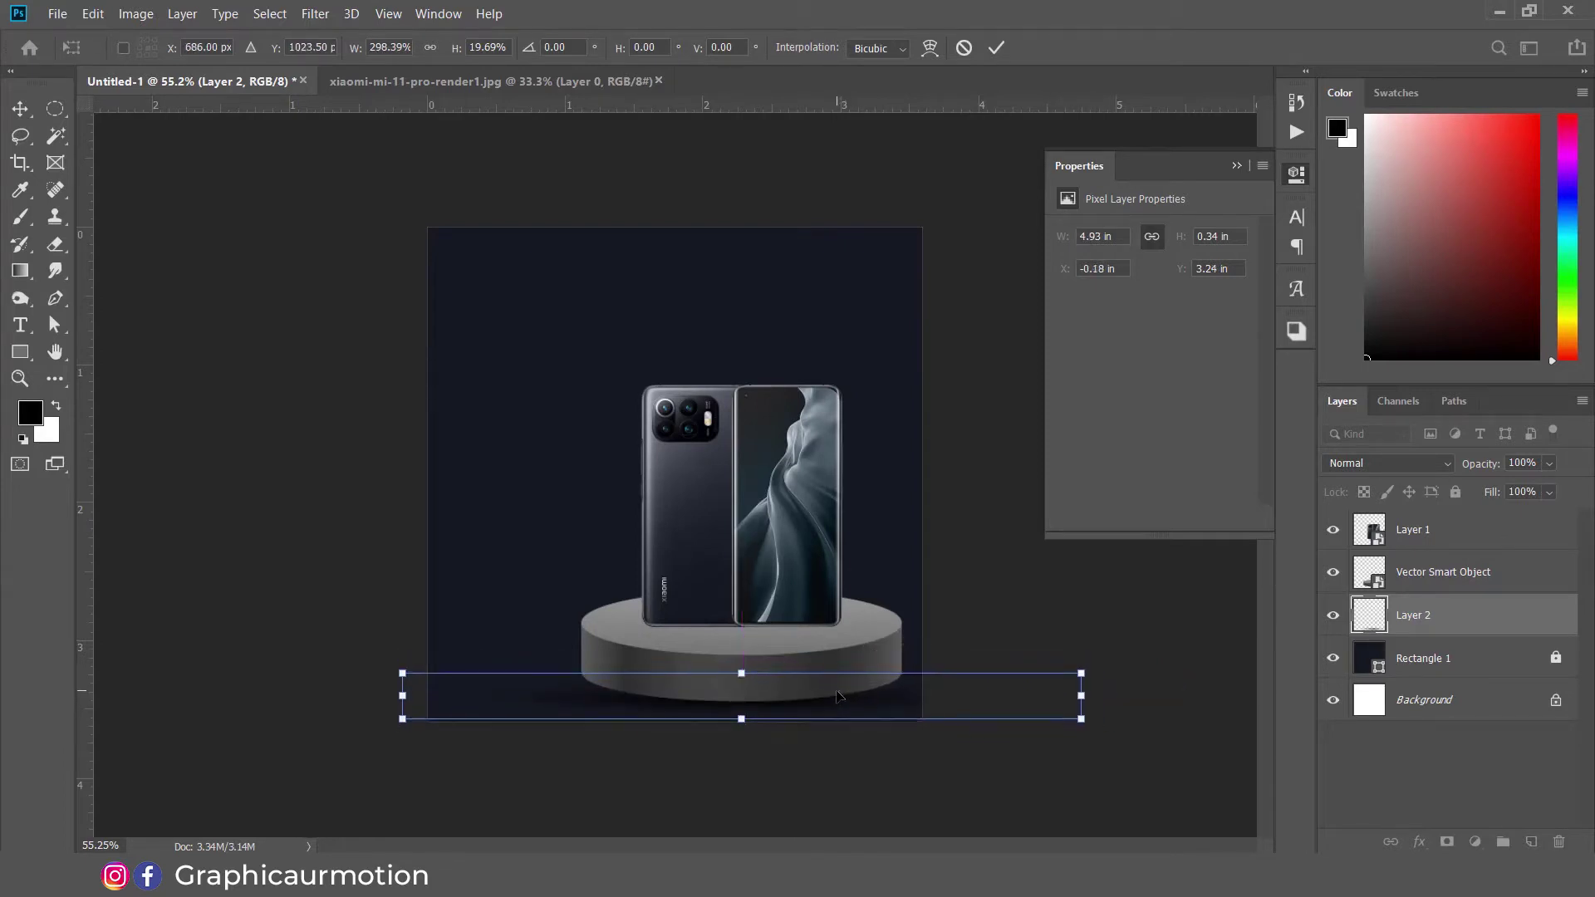
key("Return")
key("ctrl+plus")
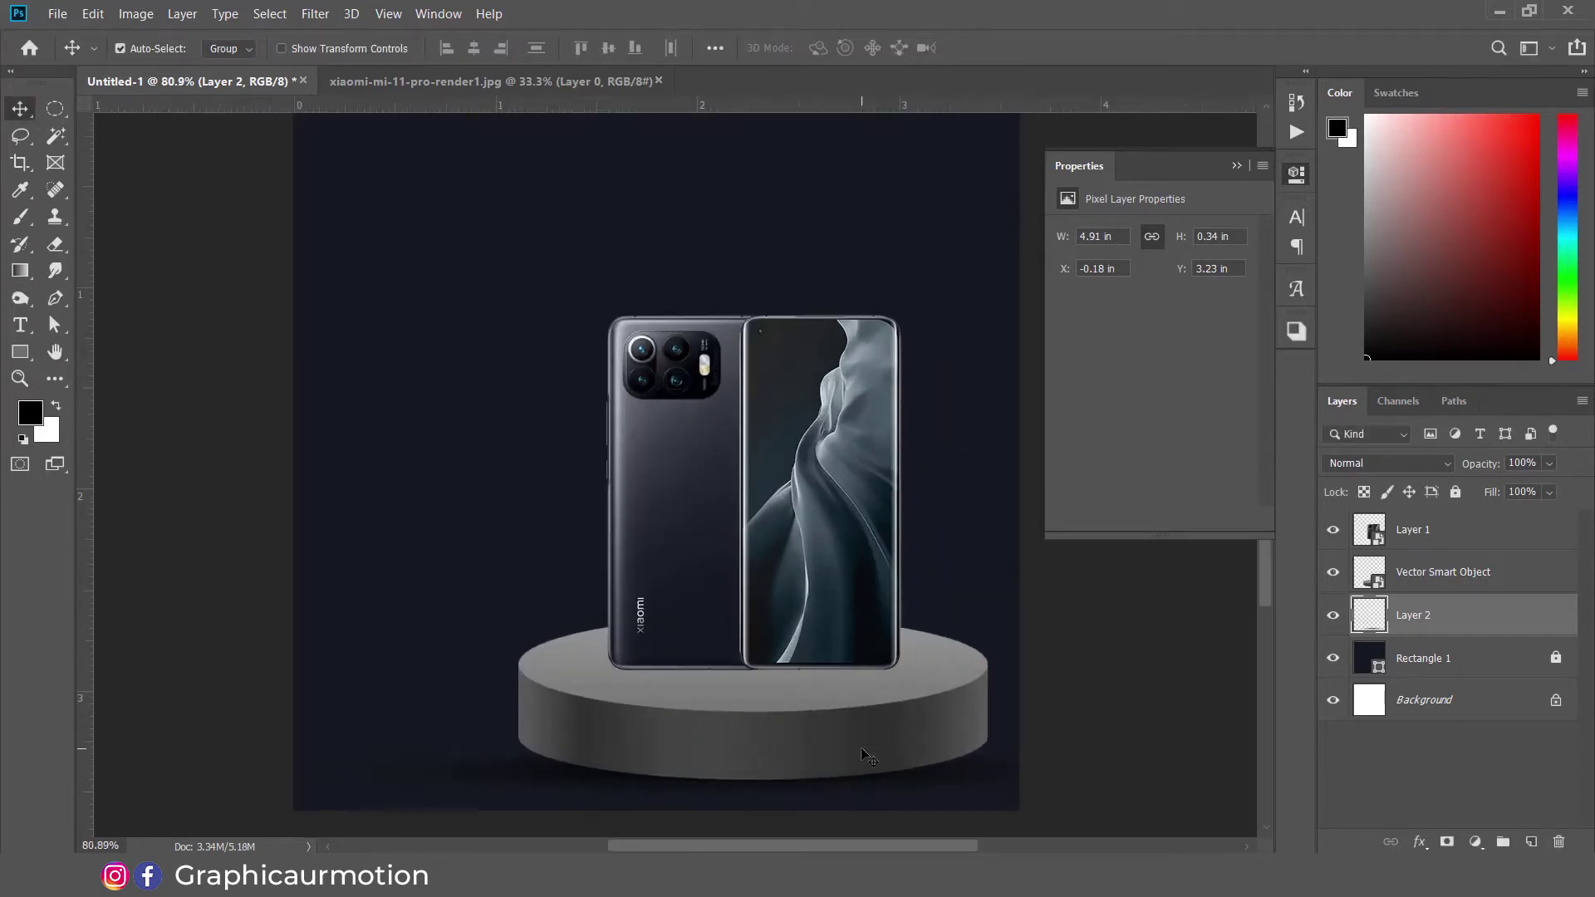
Step: Stretch the black shadow under the podium vertically to 178.43% of its height
left_click_drag(810, 706, 819, 549)
scroll(820, 625, "up", 1)
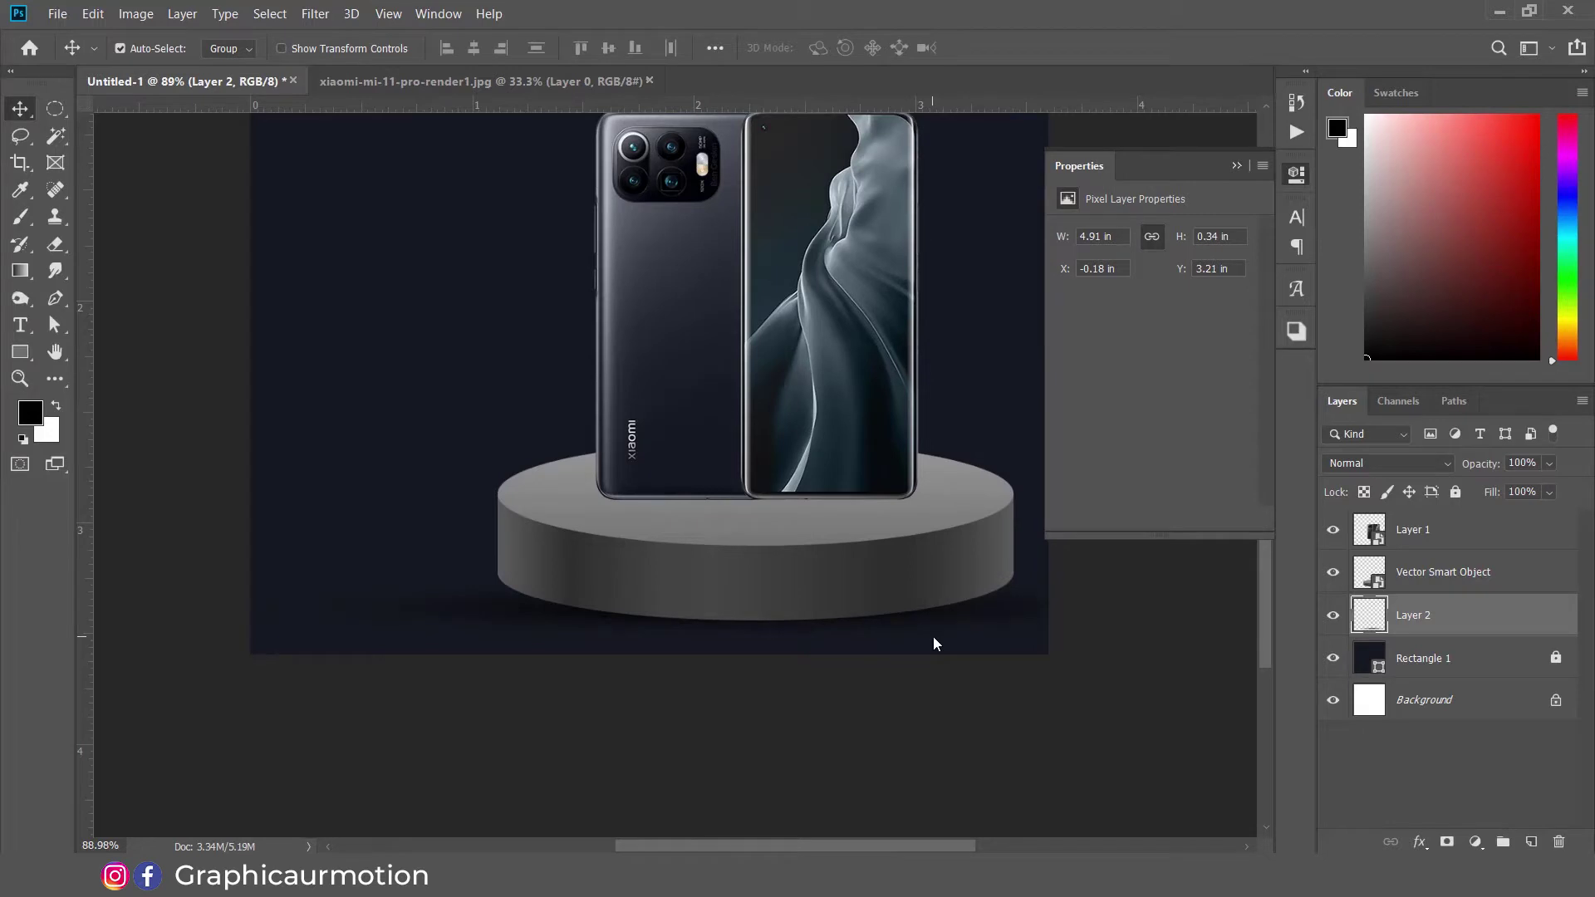
key("ctrl+t")
left_click_drag(754, 567, 754, 530)
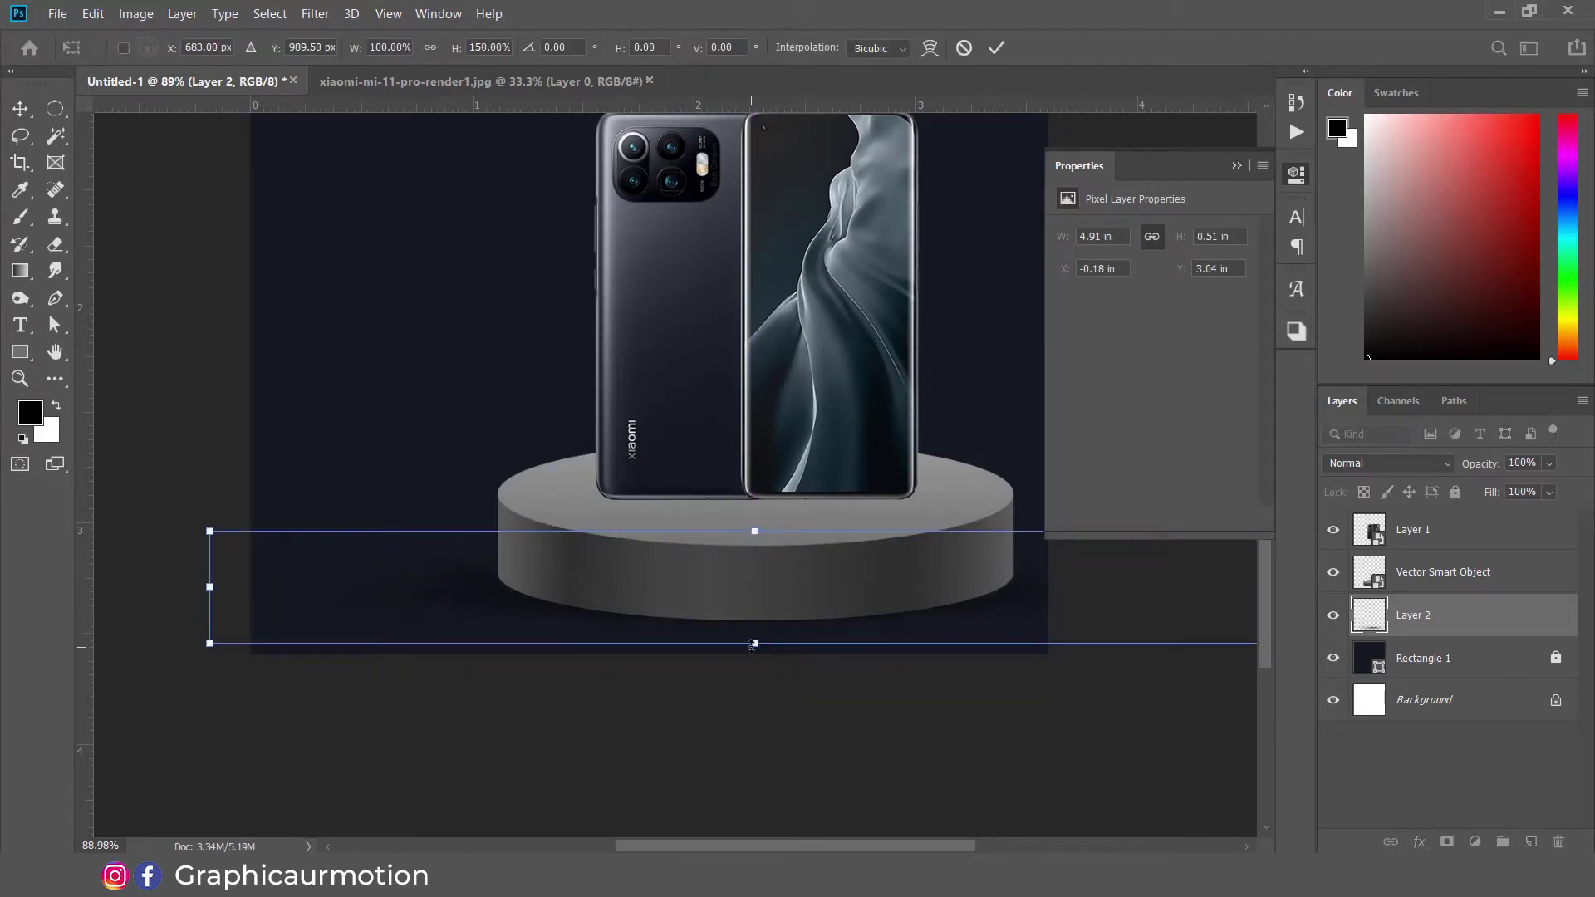
left_click_drag(754, 643, 755, 659)
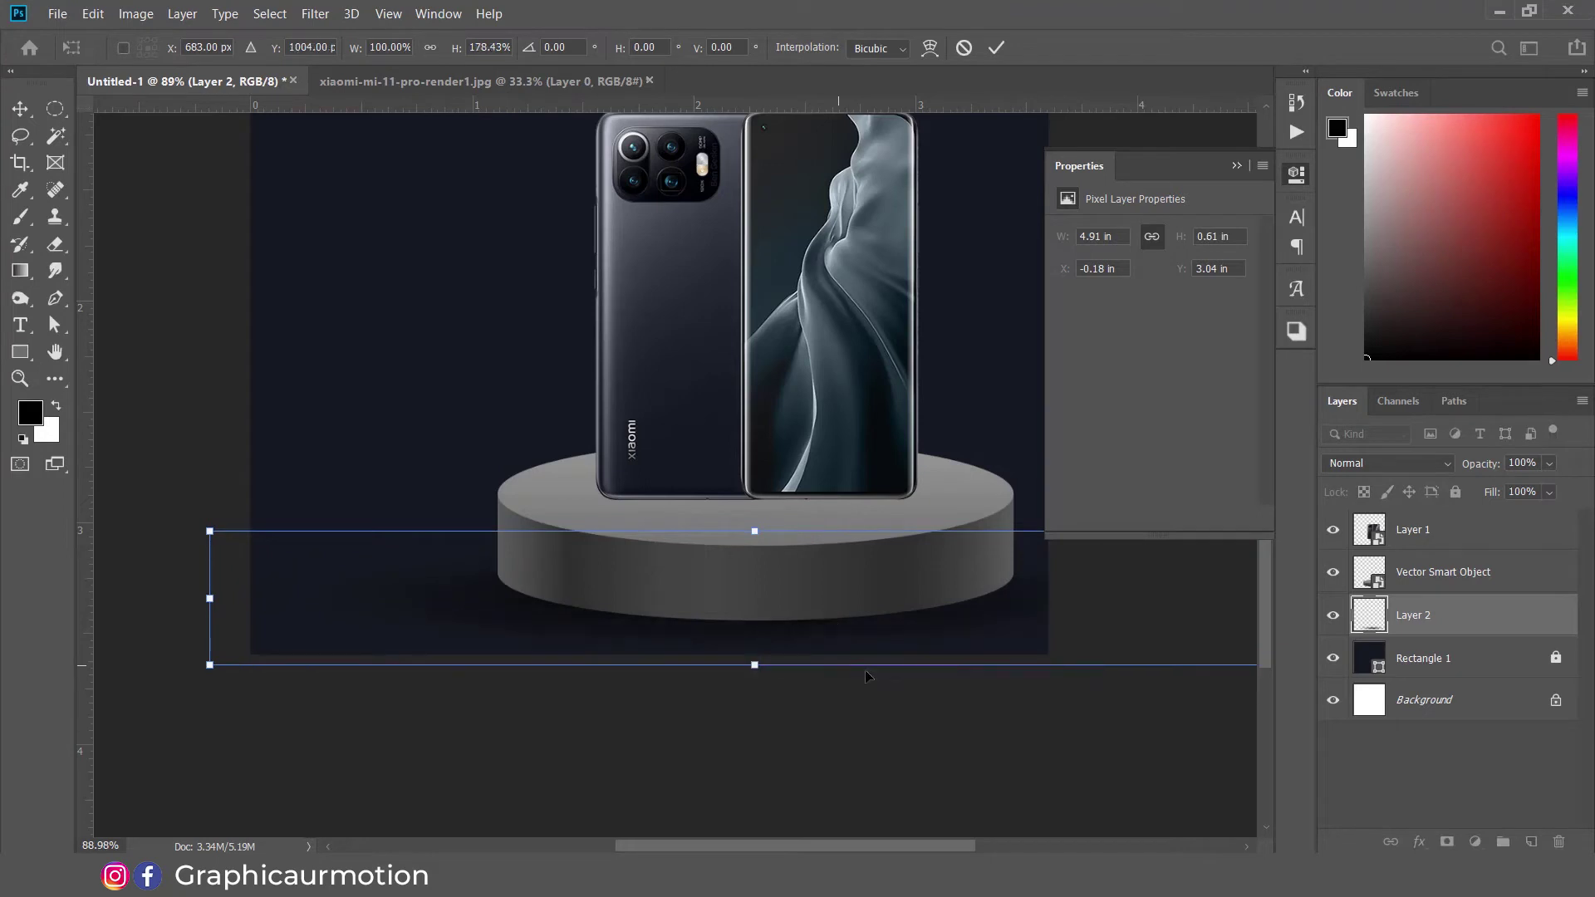
key("Return")
scroll(930, 608, "down", 3)
left_click(980, 673)
scroll(715, 770, "up", 5)
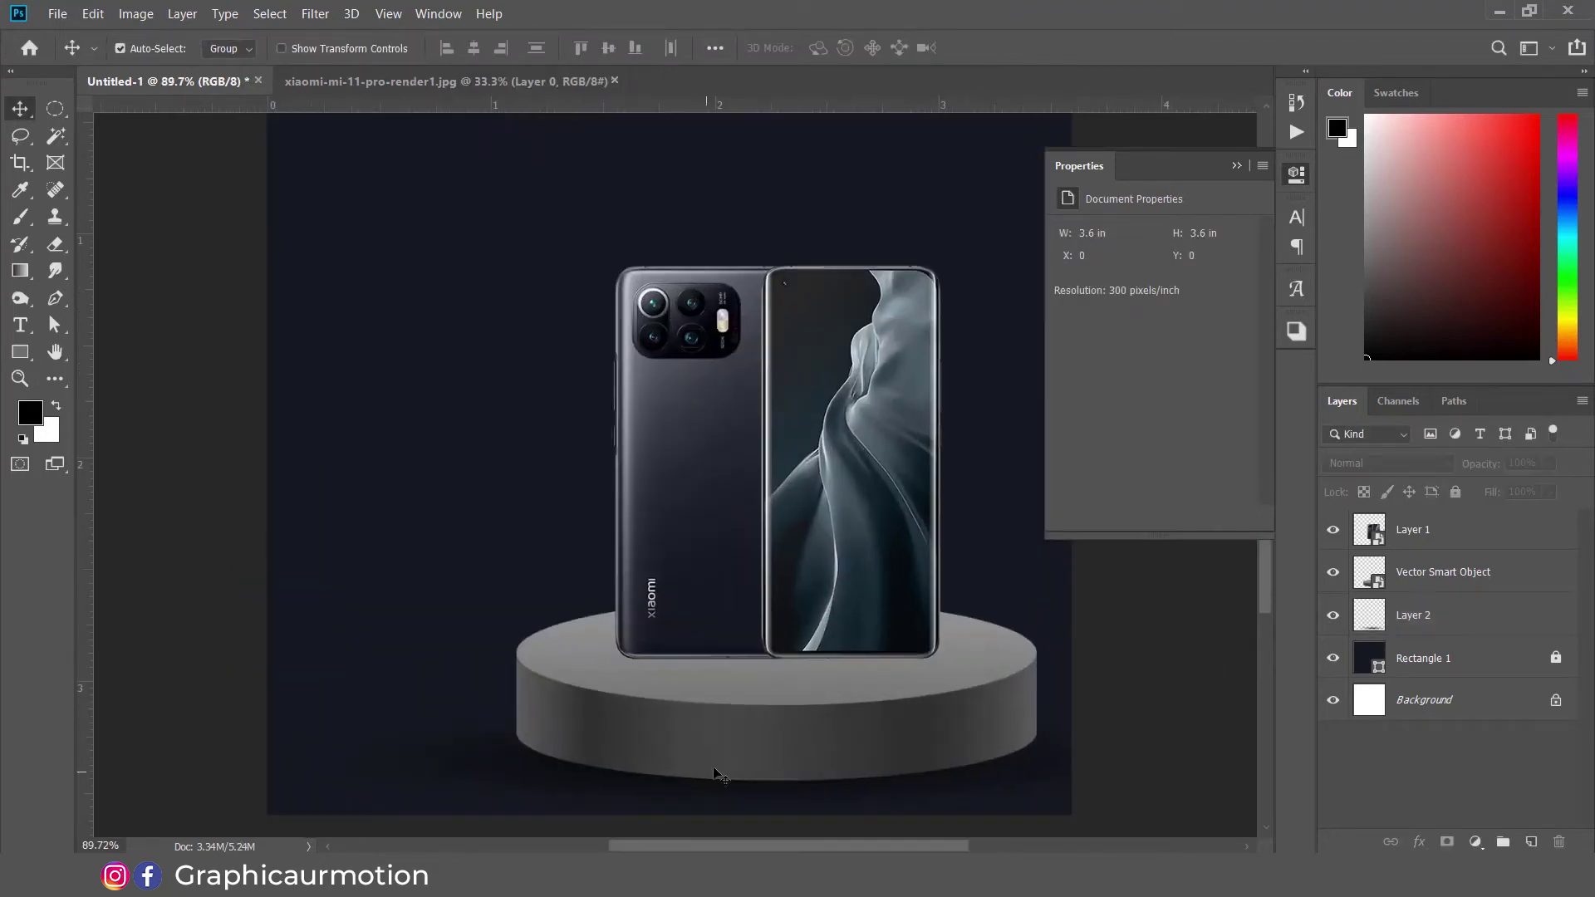
Step: Add a new empty layer directly above the podium layer, below the phones
scroll(804, 714, "down", 10)
scroll(939, 651, "up", 6)
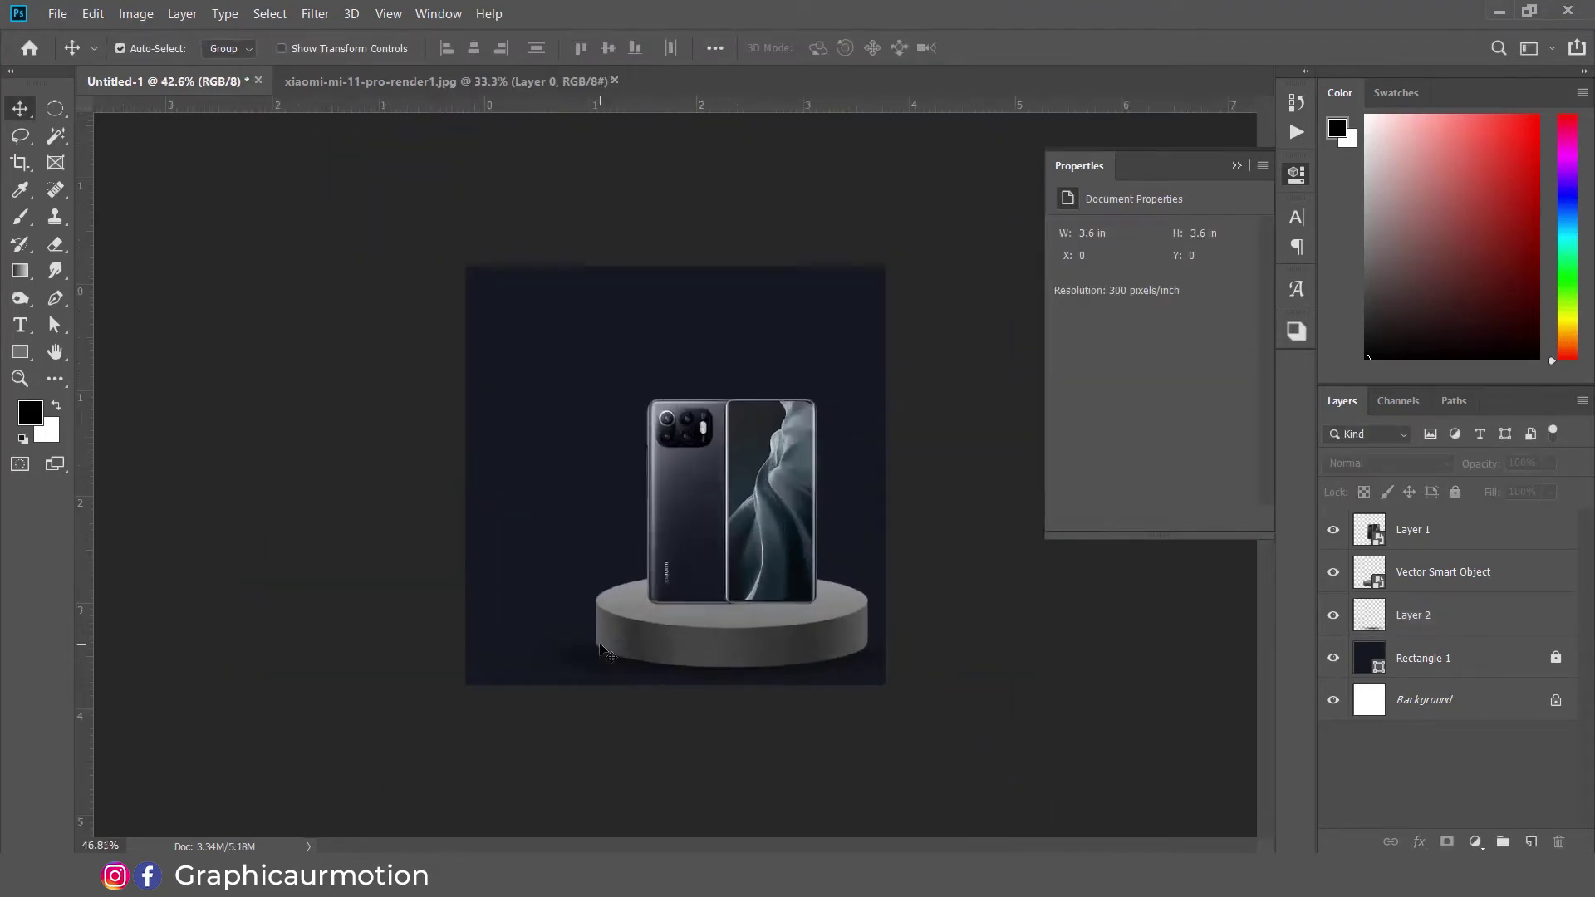
scroll(886, 597, "up", 2)
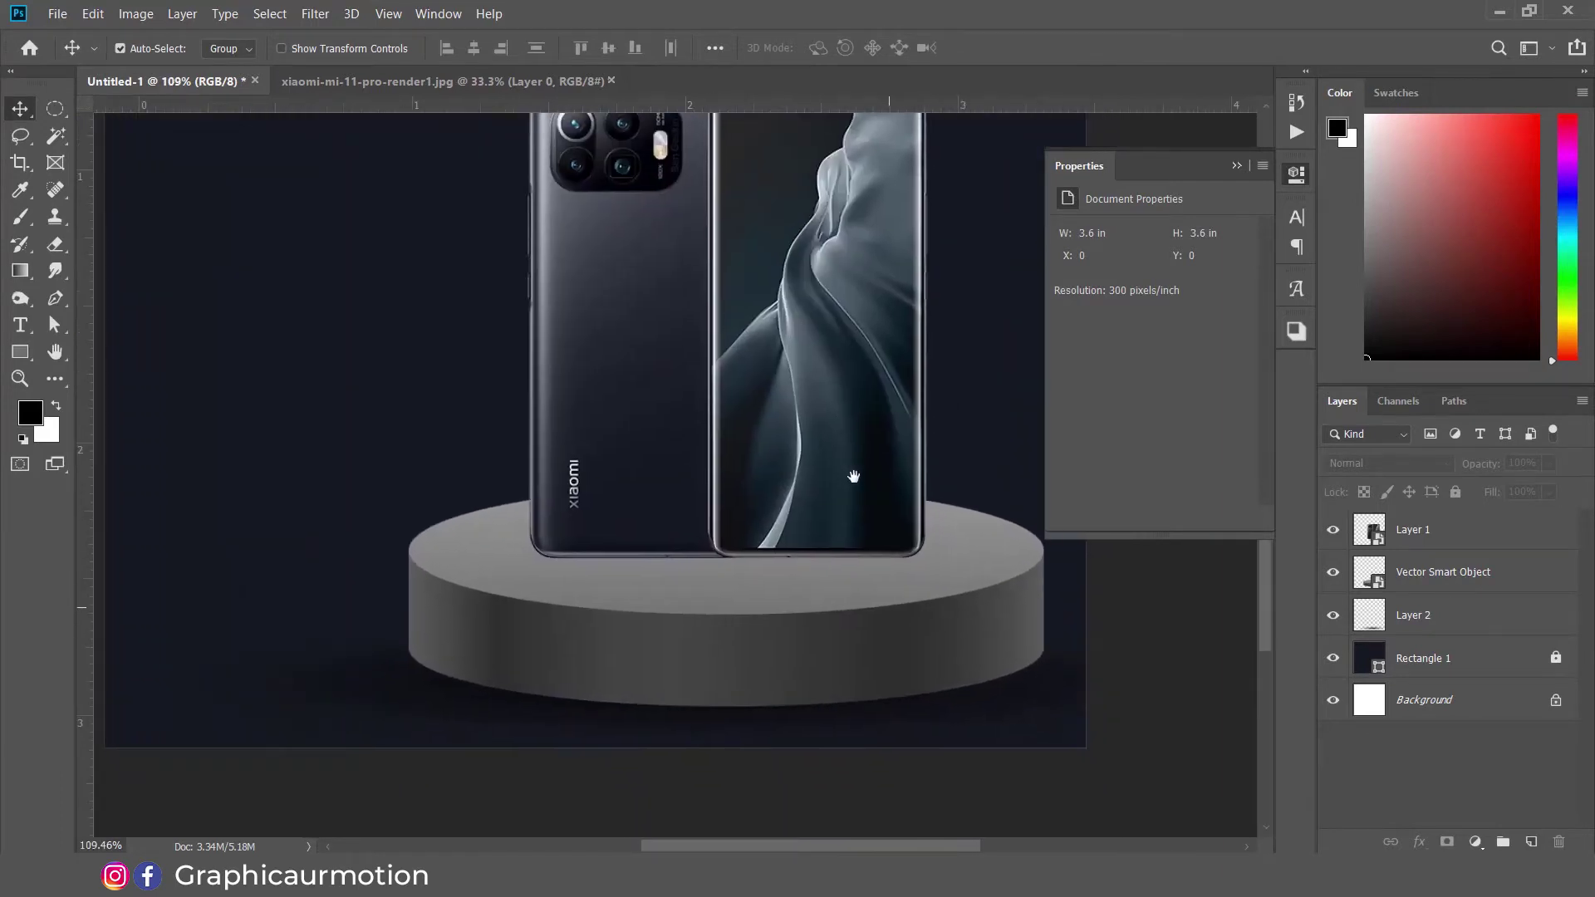
left_click(1009, 701)
left_click(1442, 571)
left_click(1533, 842)
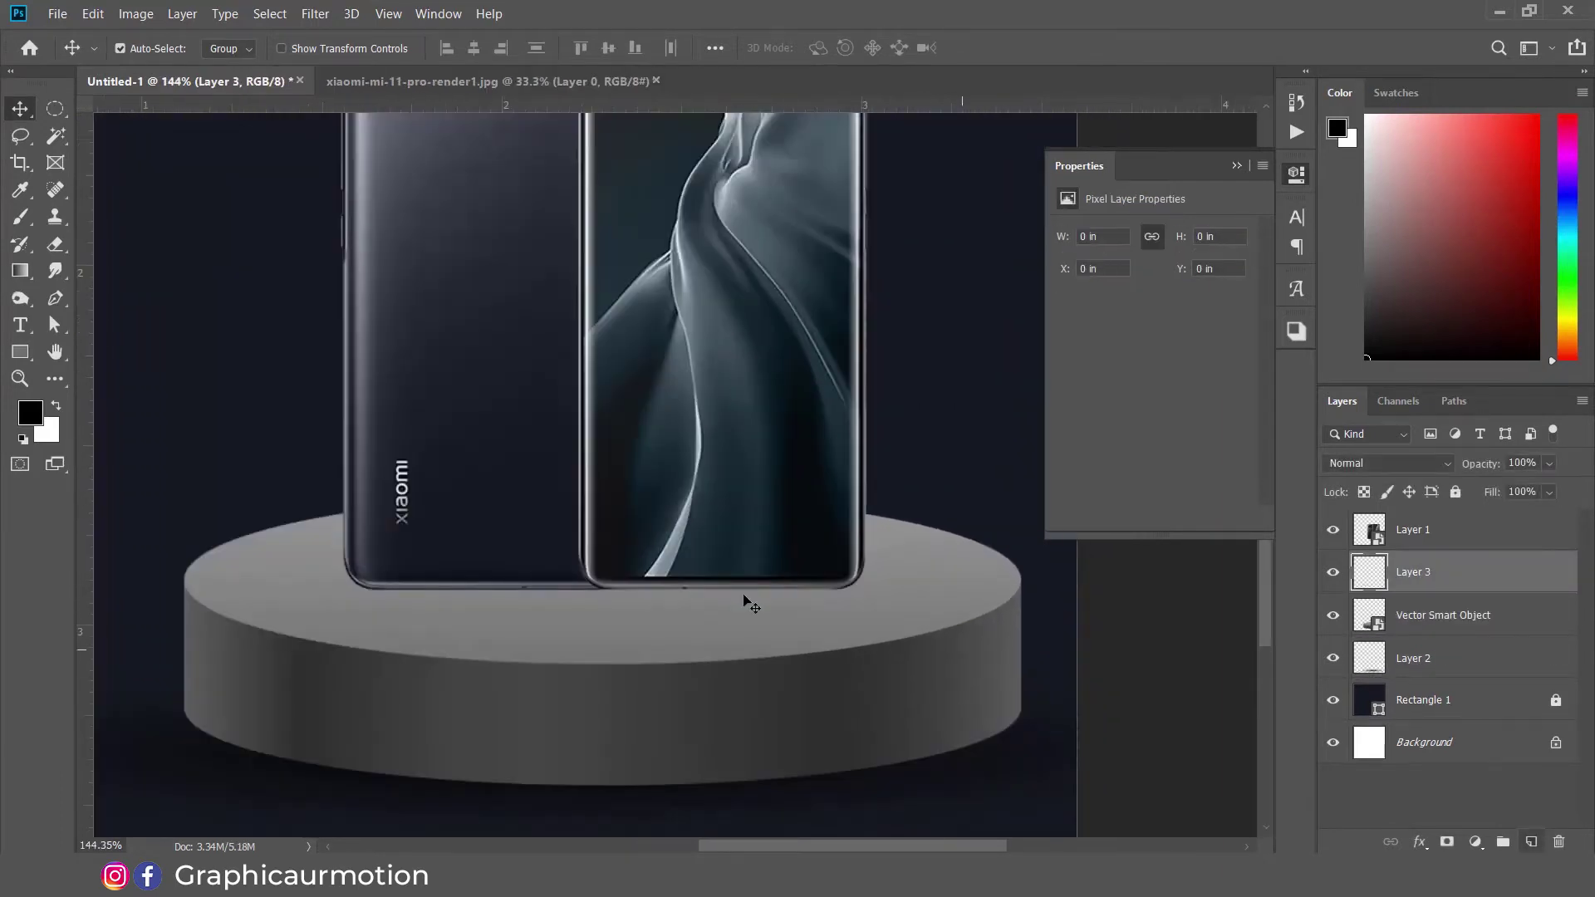
Step: Paint one soft black dab with a 150 px brush at the base of the phones
key("b")
key("bracketleft")
key("bracketleft")
key("bracketleft")
key("bracketleft")
key("bracketleft")
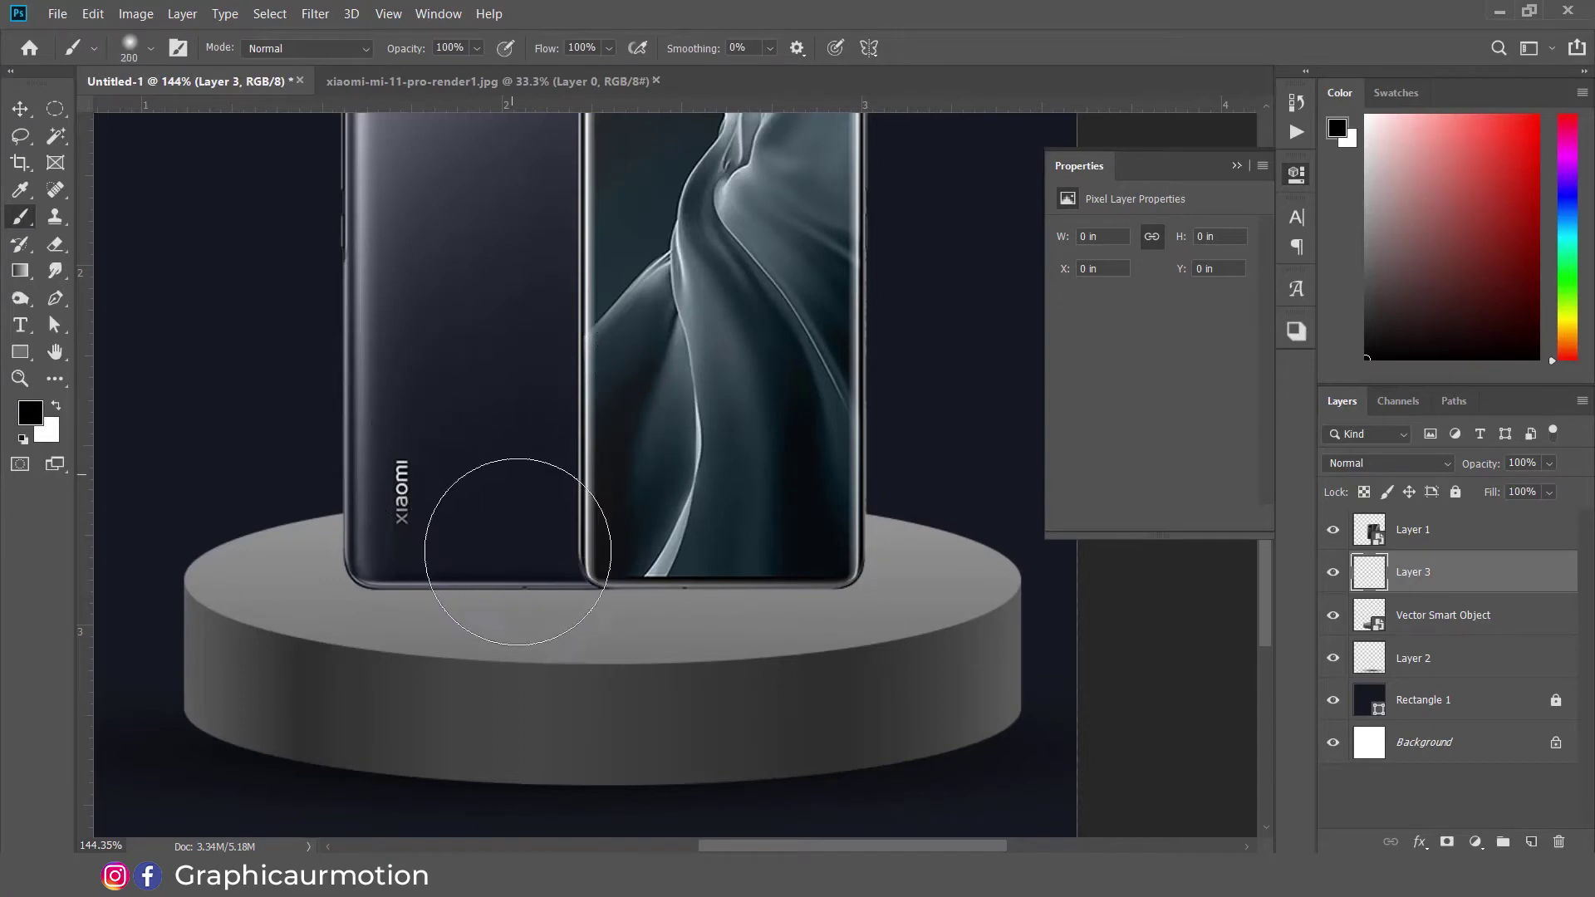
left_click(533, 596)
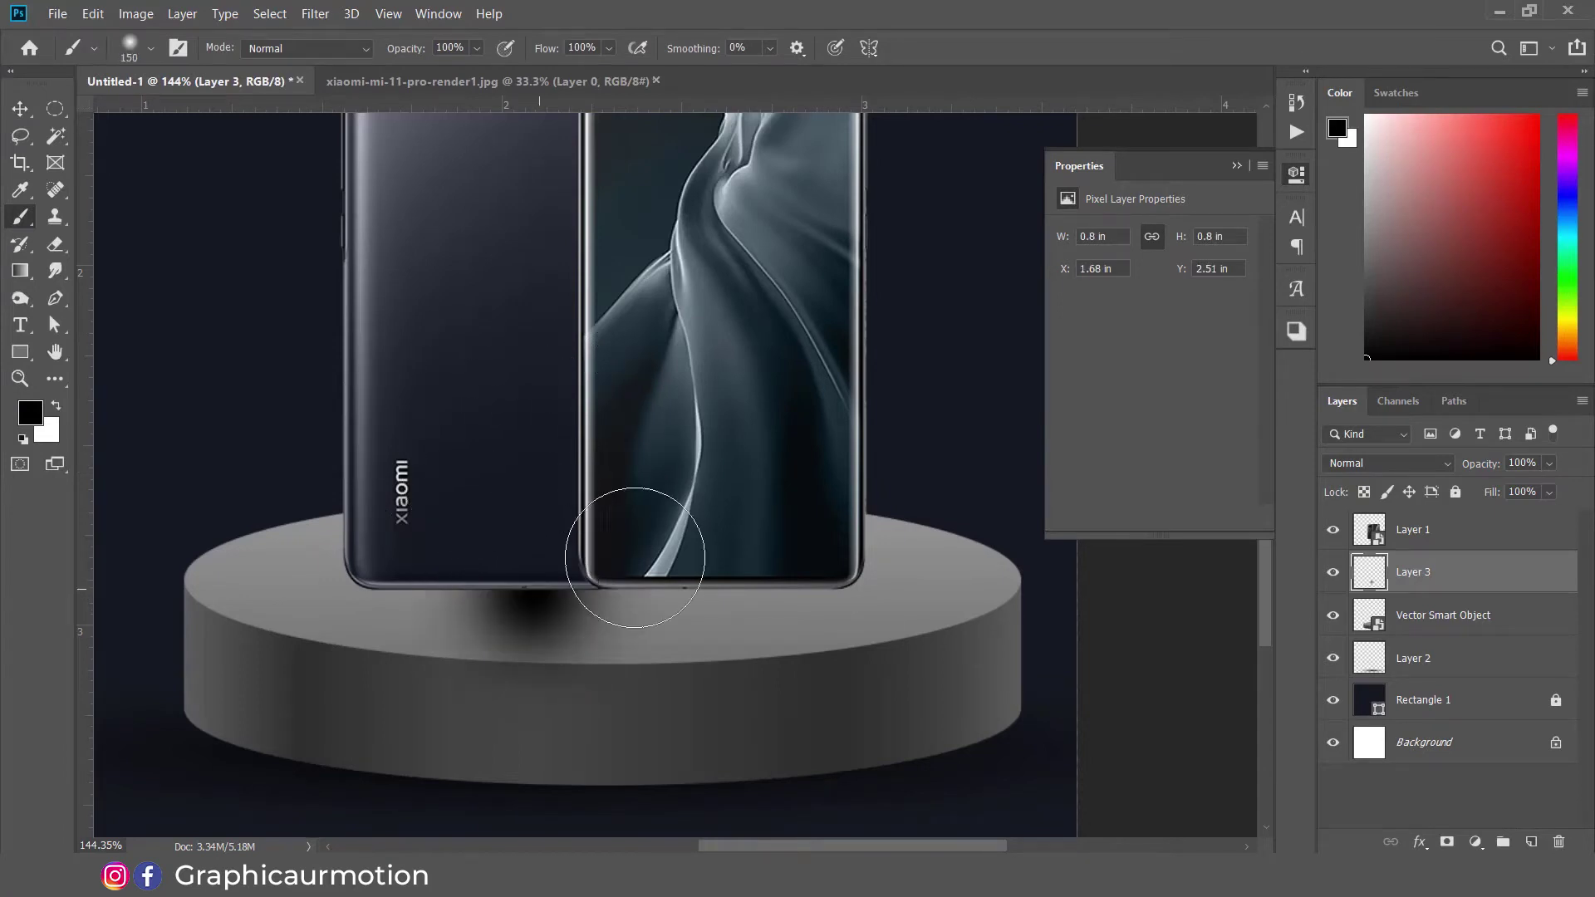
Step: Transform the dab into a thin contact shadow about 2.66 in wide and 0.07 in high and position it under the phones
left_click(22, 105)
key("ctrl+t")
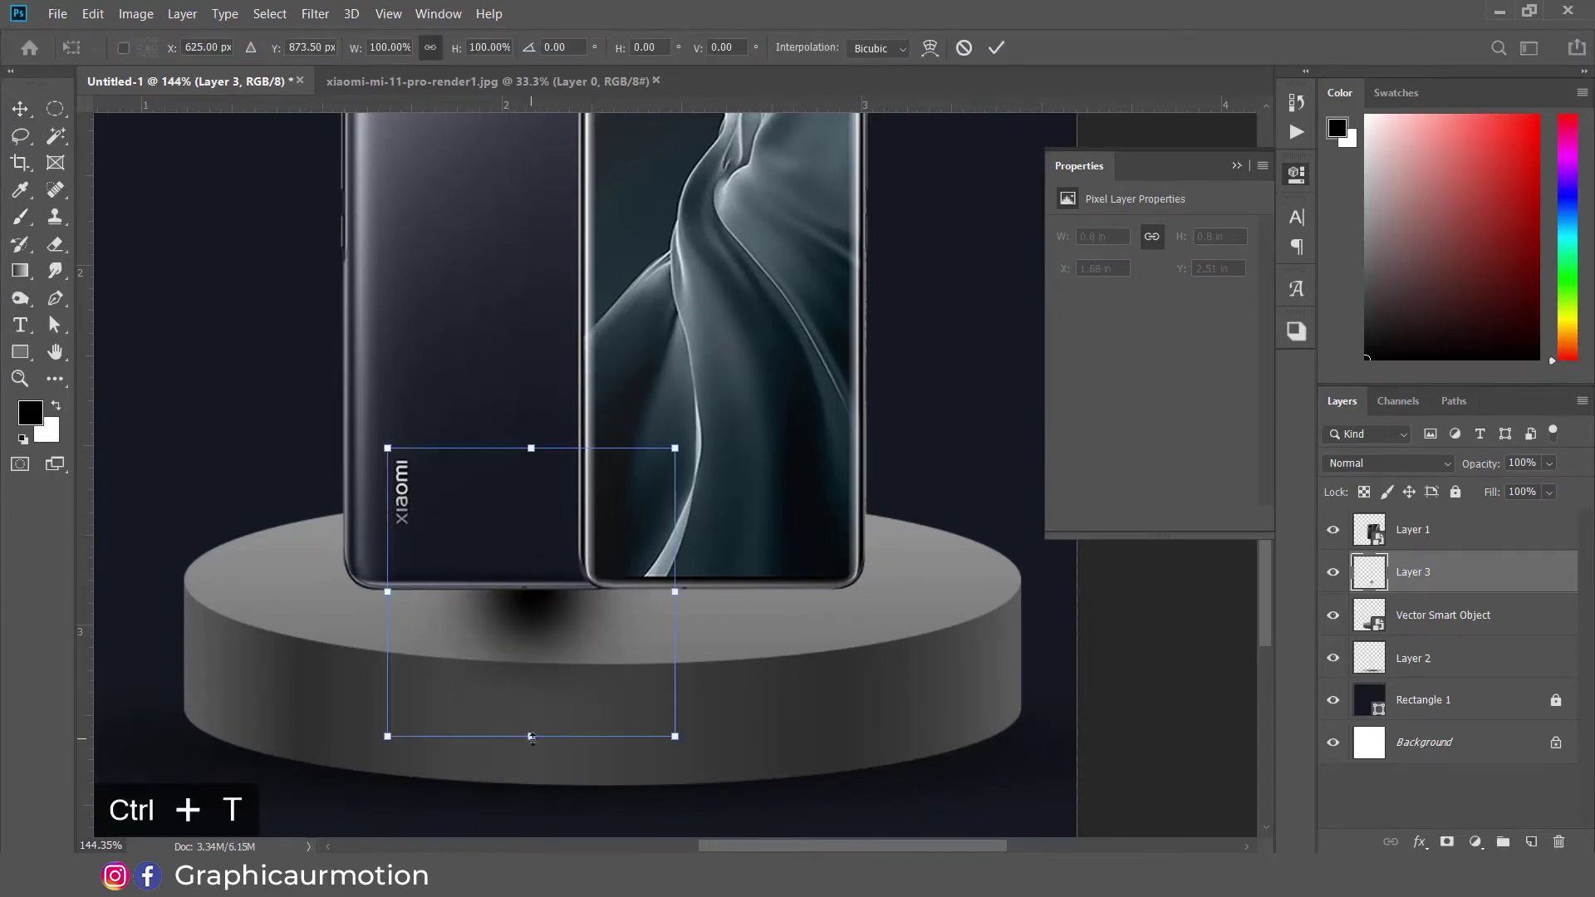
left_click_drag(532, 736, 1092, 606)
left_click_drag(602, 600, 612, 599)
key("Return")
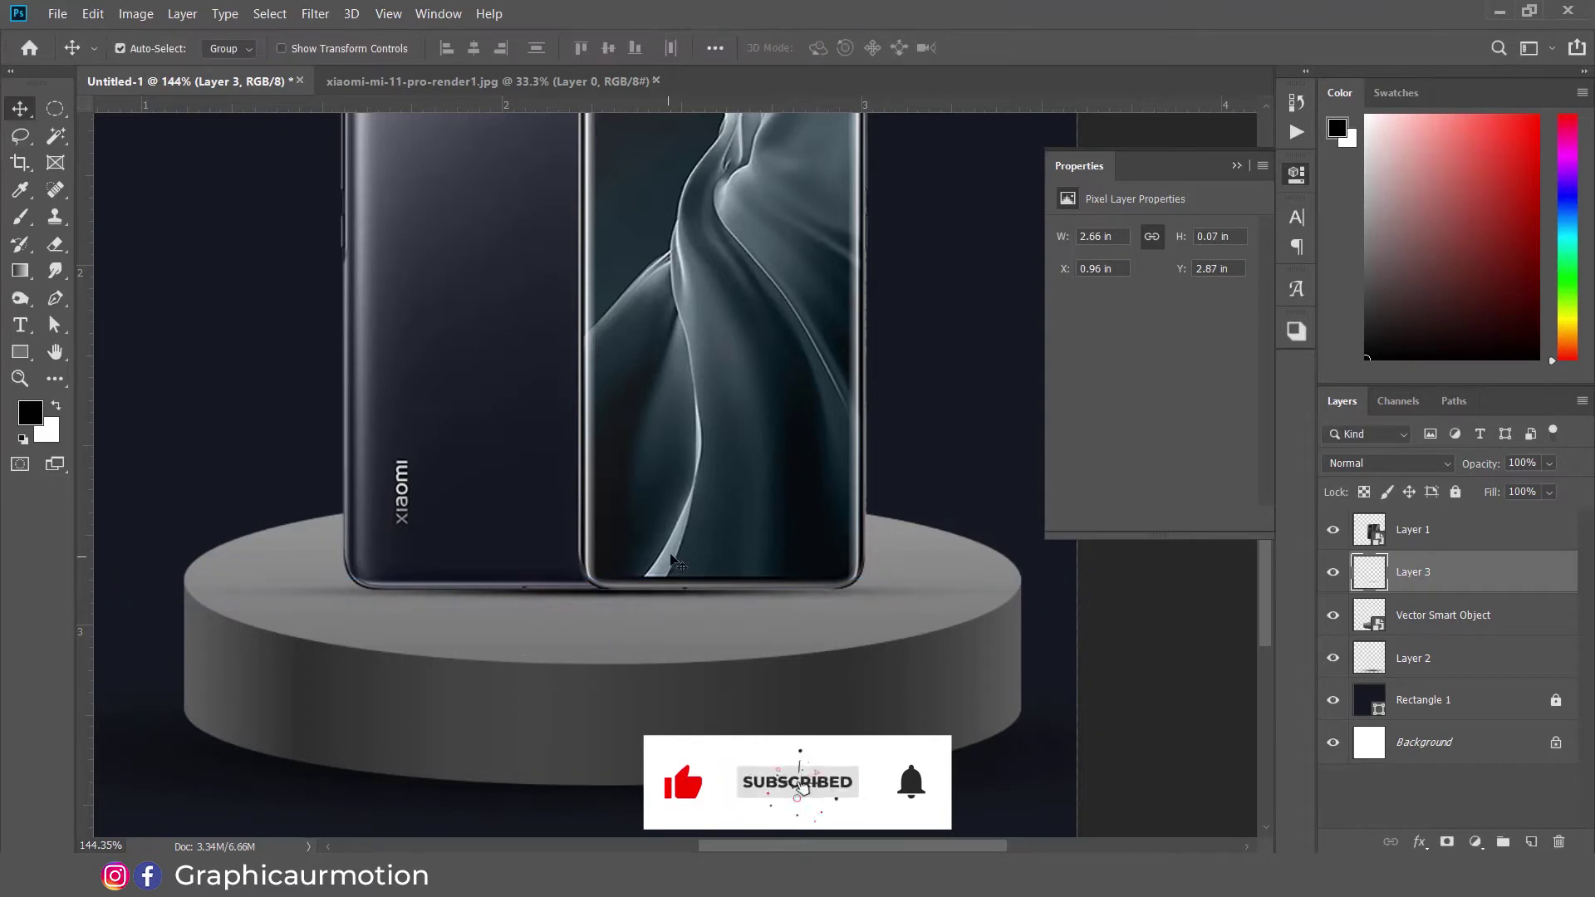
key("ctrl+0")
key("Down")
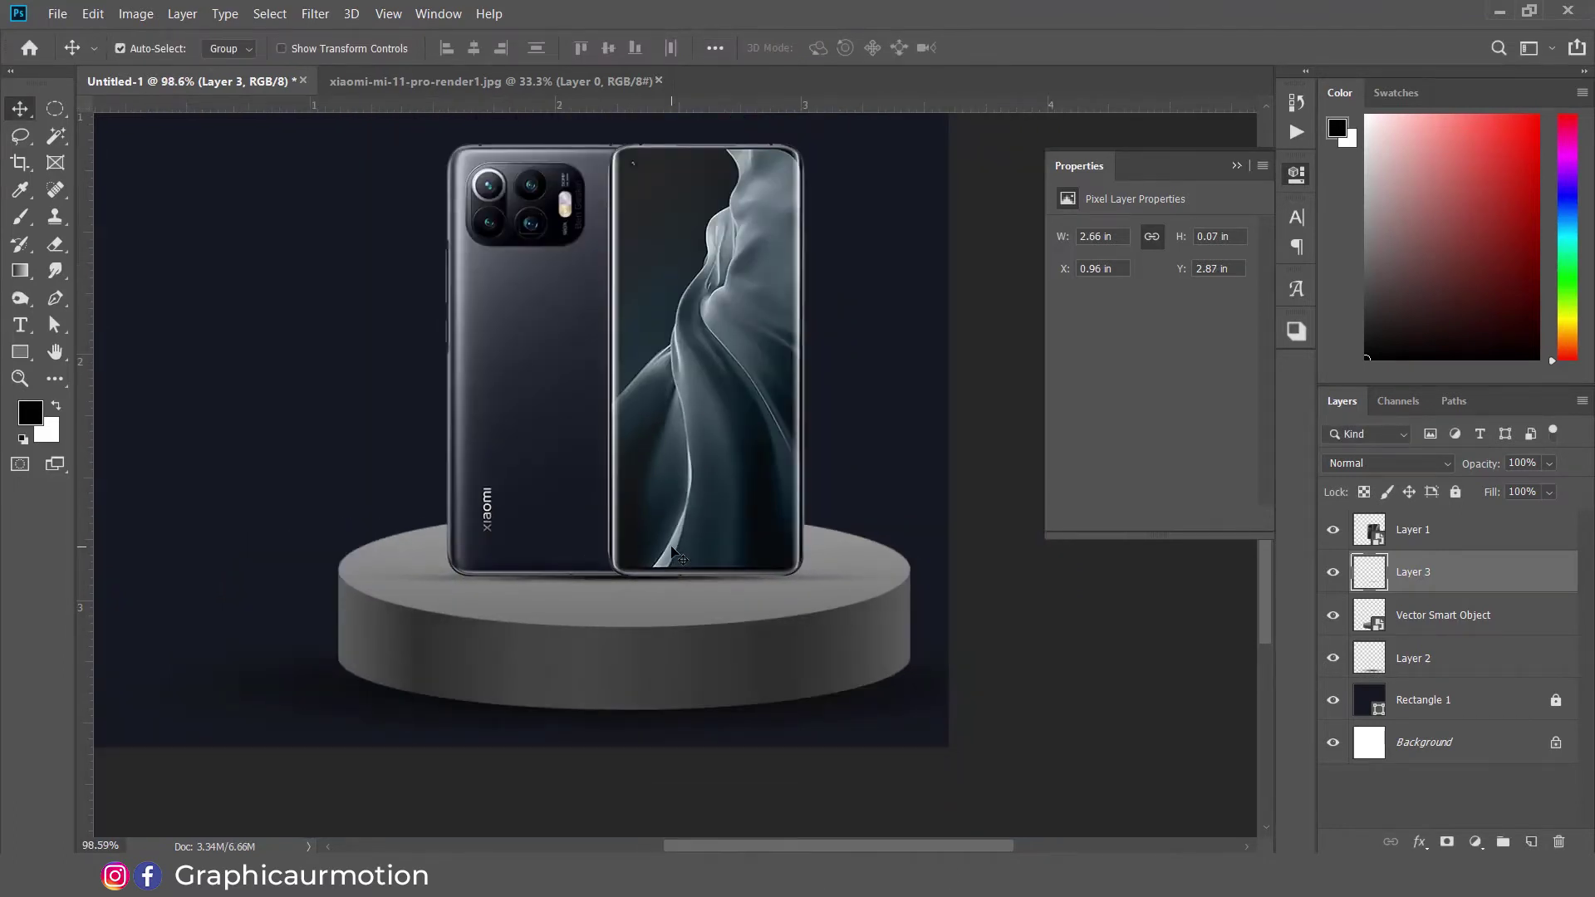
Step: Stretch the phones' contact shadow to 190% height and nudge it up against their lower edge
key("ctrl+t")
scroll(620, 590, "up", 2)
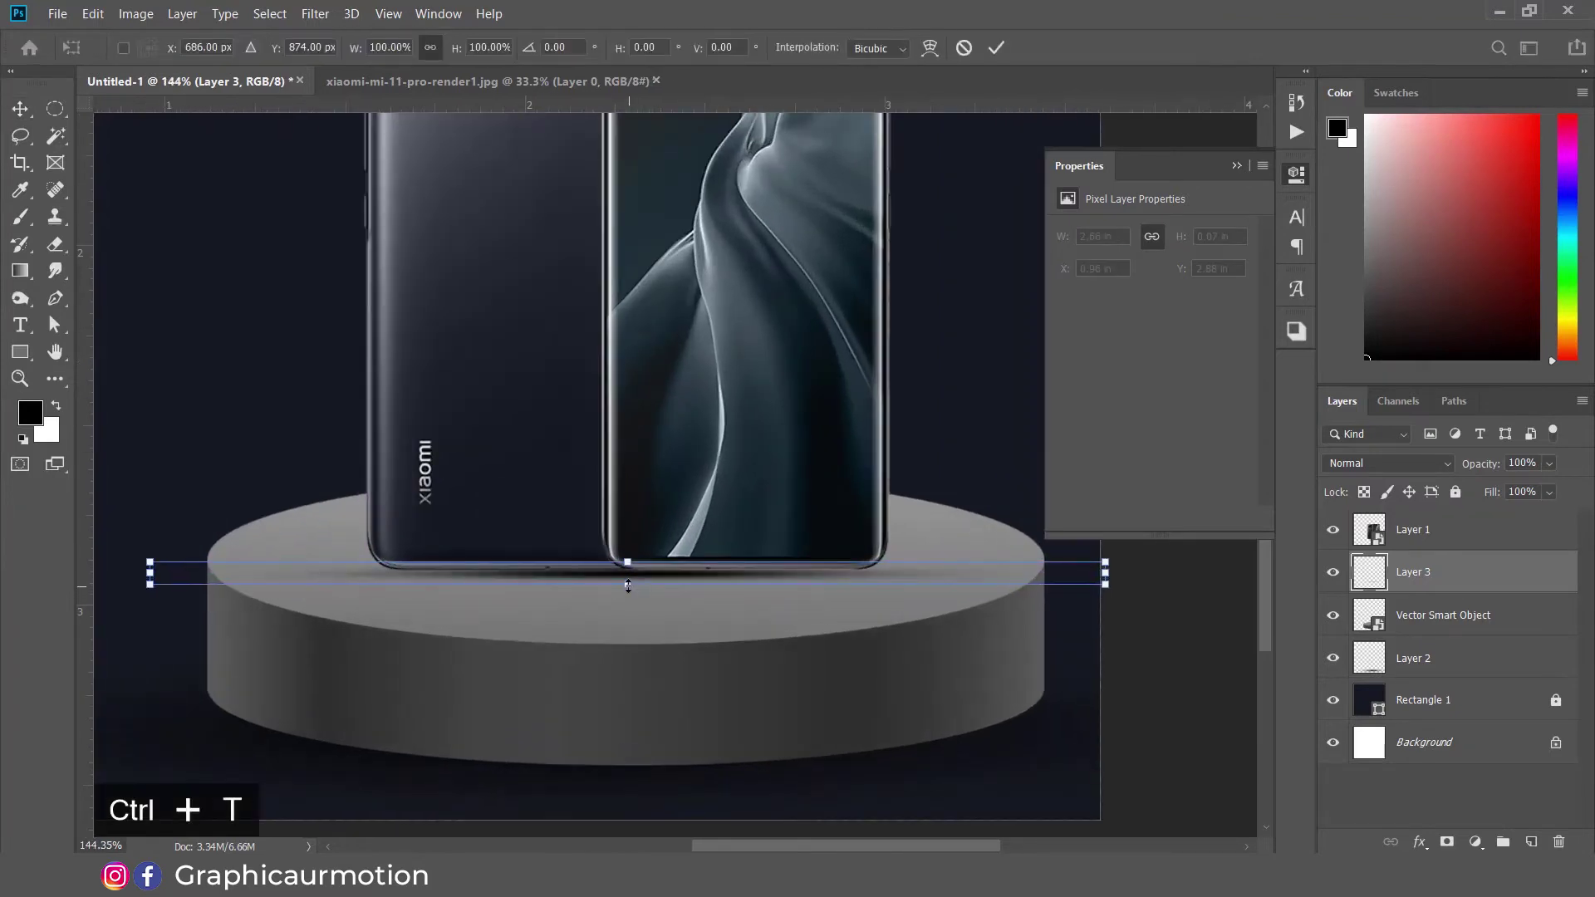
left_click_drag(628, 586, 681, 579)
key("Up")
key("Up")
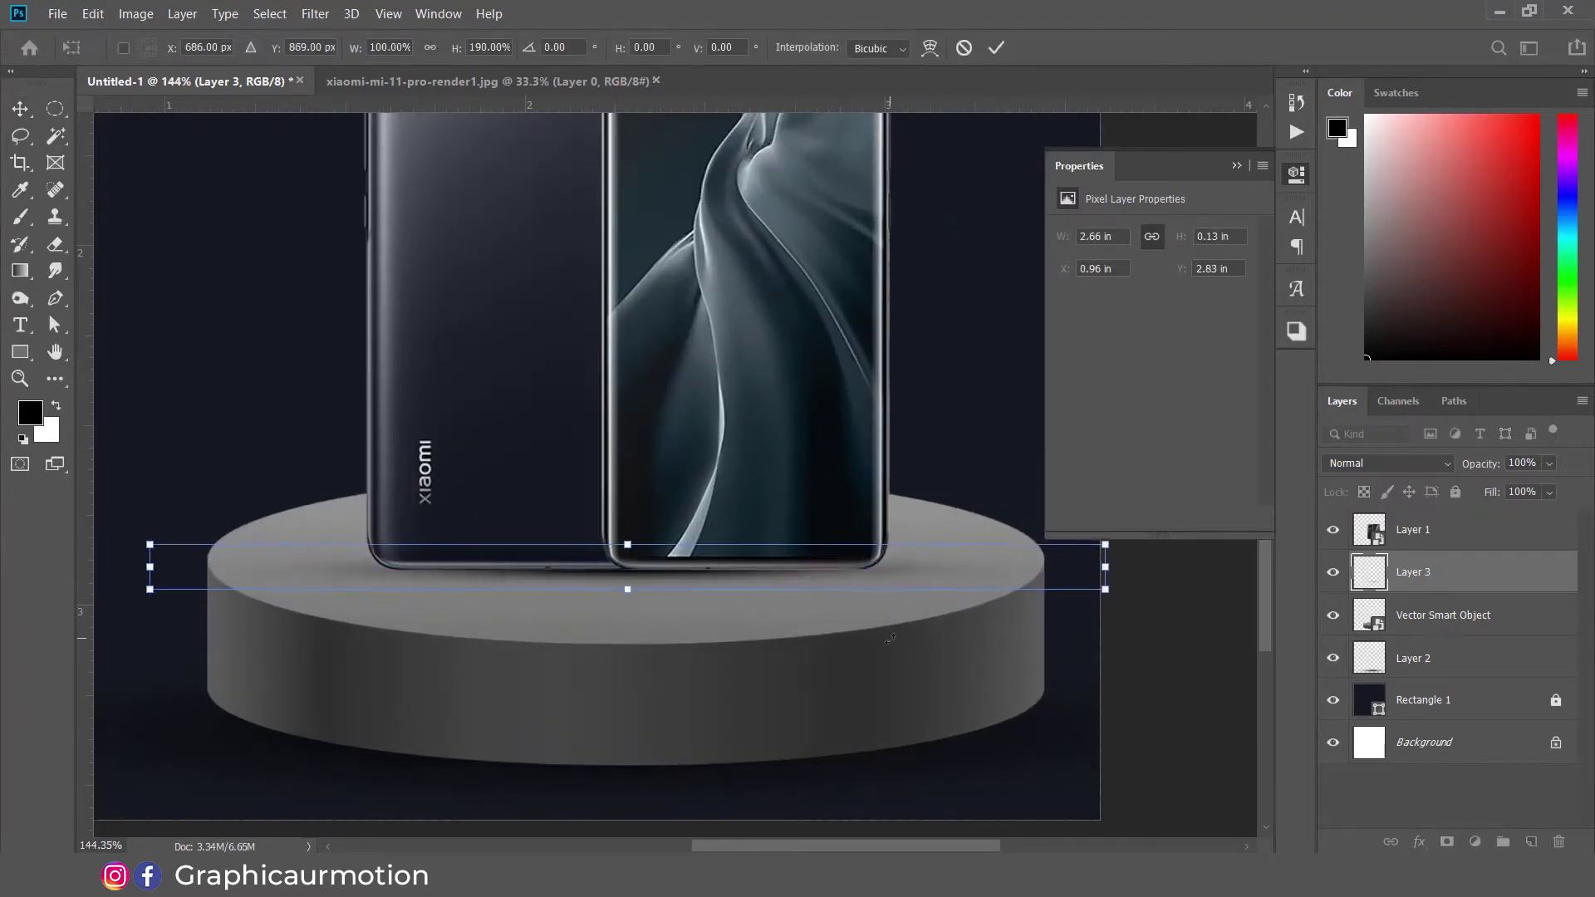
key("Return")
scroll(842, 587, "down", 8)
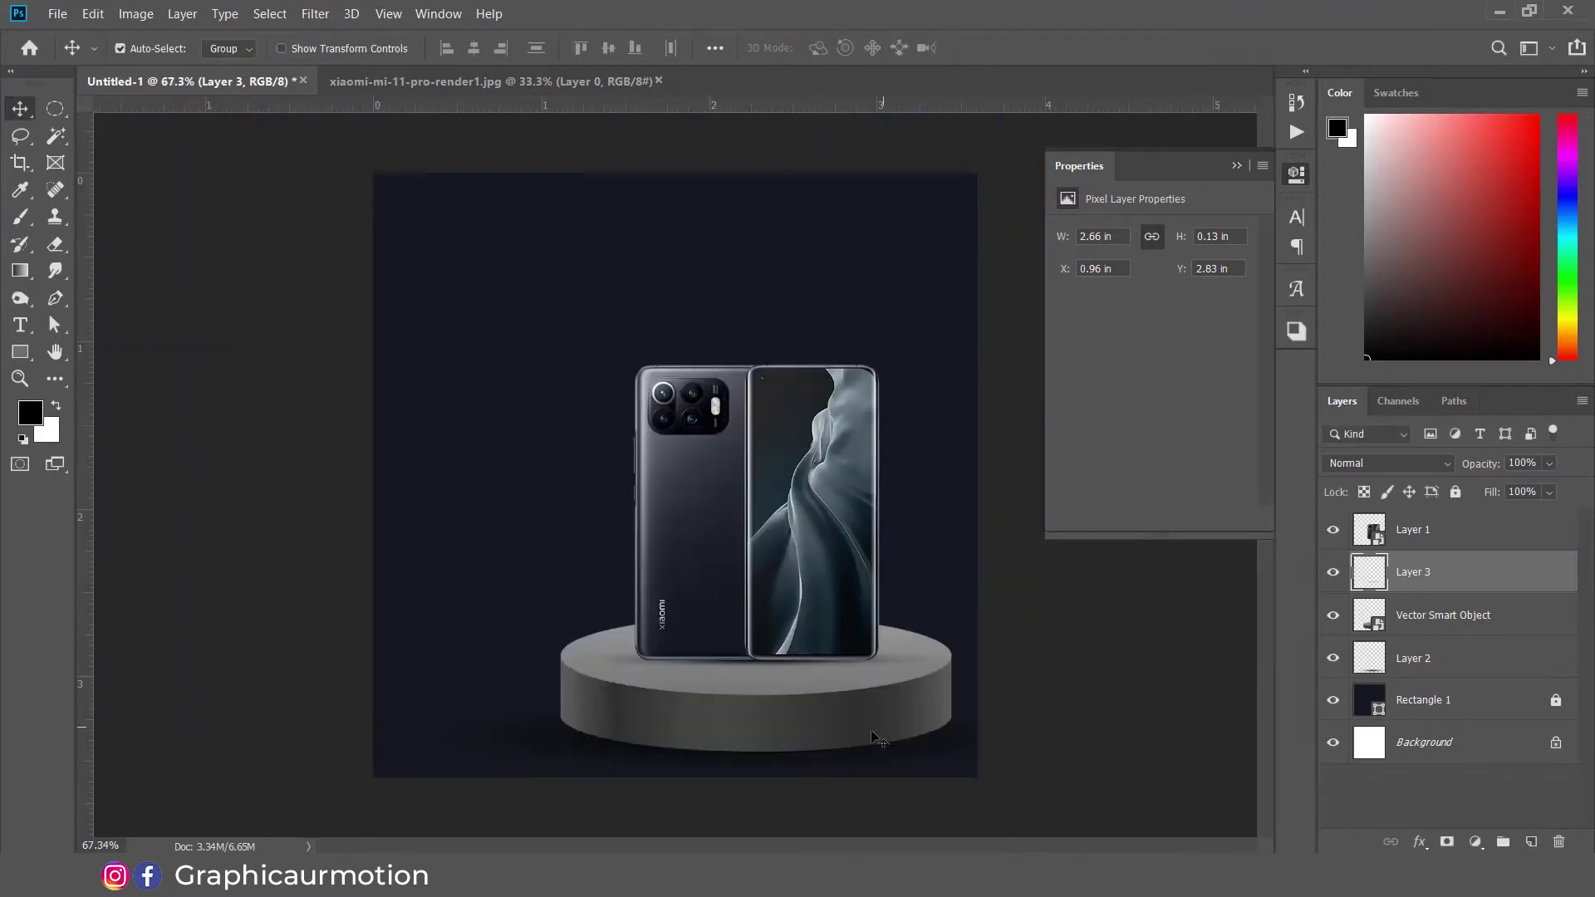
Step: Erase the overhanging ends of the phones' contact shadow with a soft 114 px eraser
scroll(856, 677, "up", 5)
key("e")
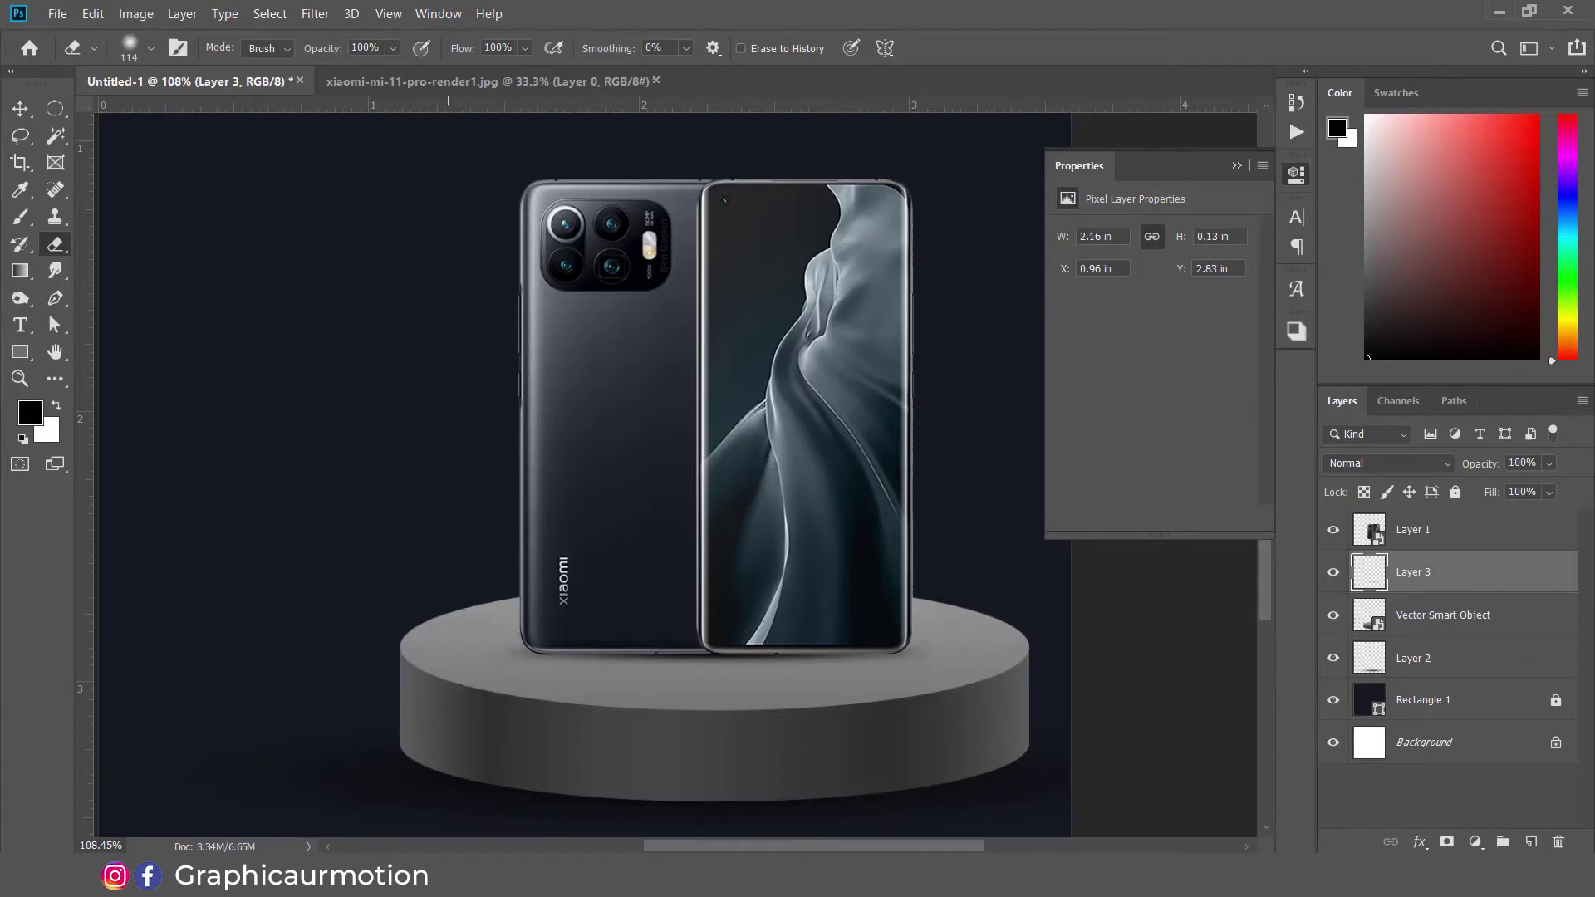
left_click(20, 108)
scroll(883, 534, "down", 10)
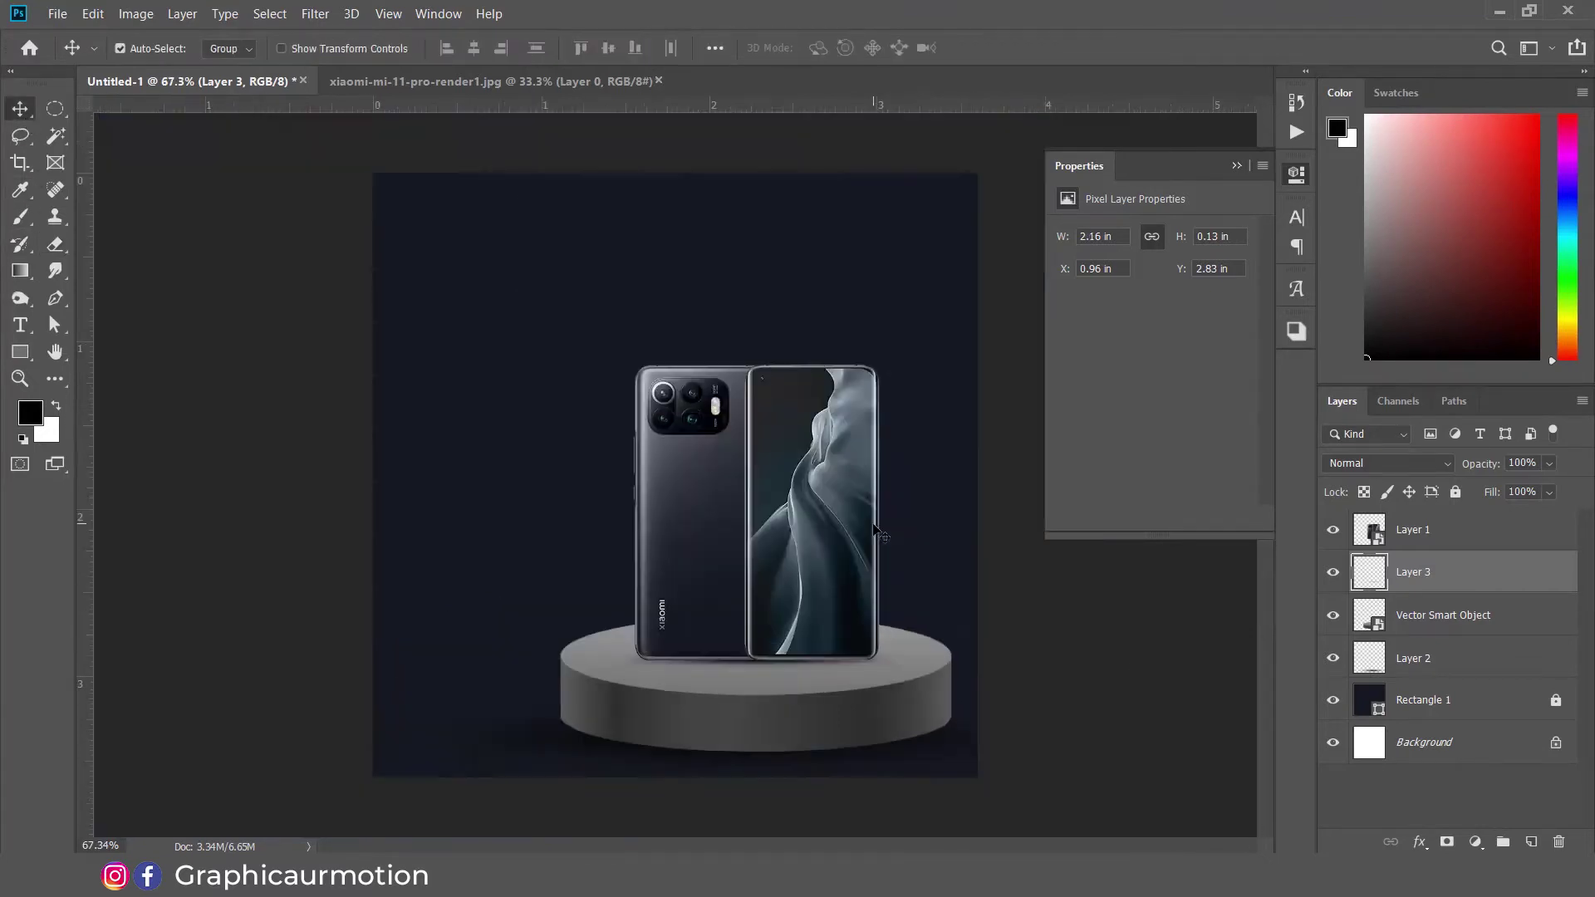
left_click(985, 600)
Step: Open the Xiaomi logo image xiaomi-redizajn-loga-cover.jpg from the desktop as its own document in Photoshop
scroll(675, 412, "up", 5)
scroll(677, 415, "up", 3)
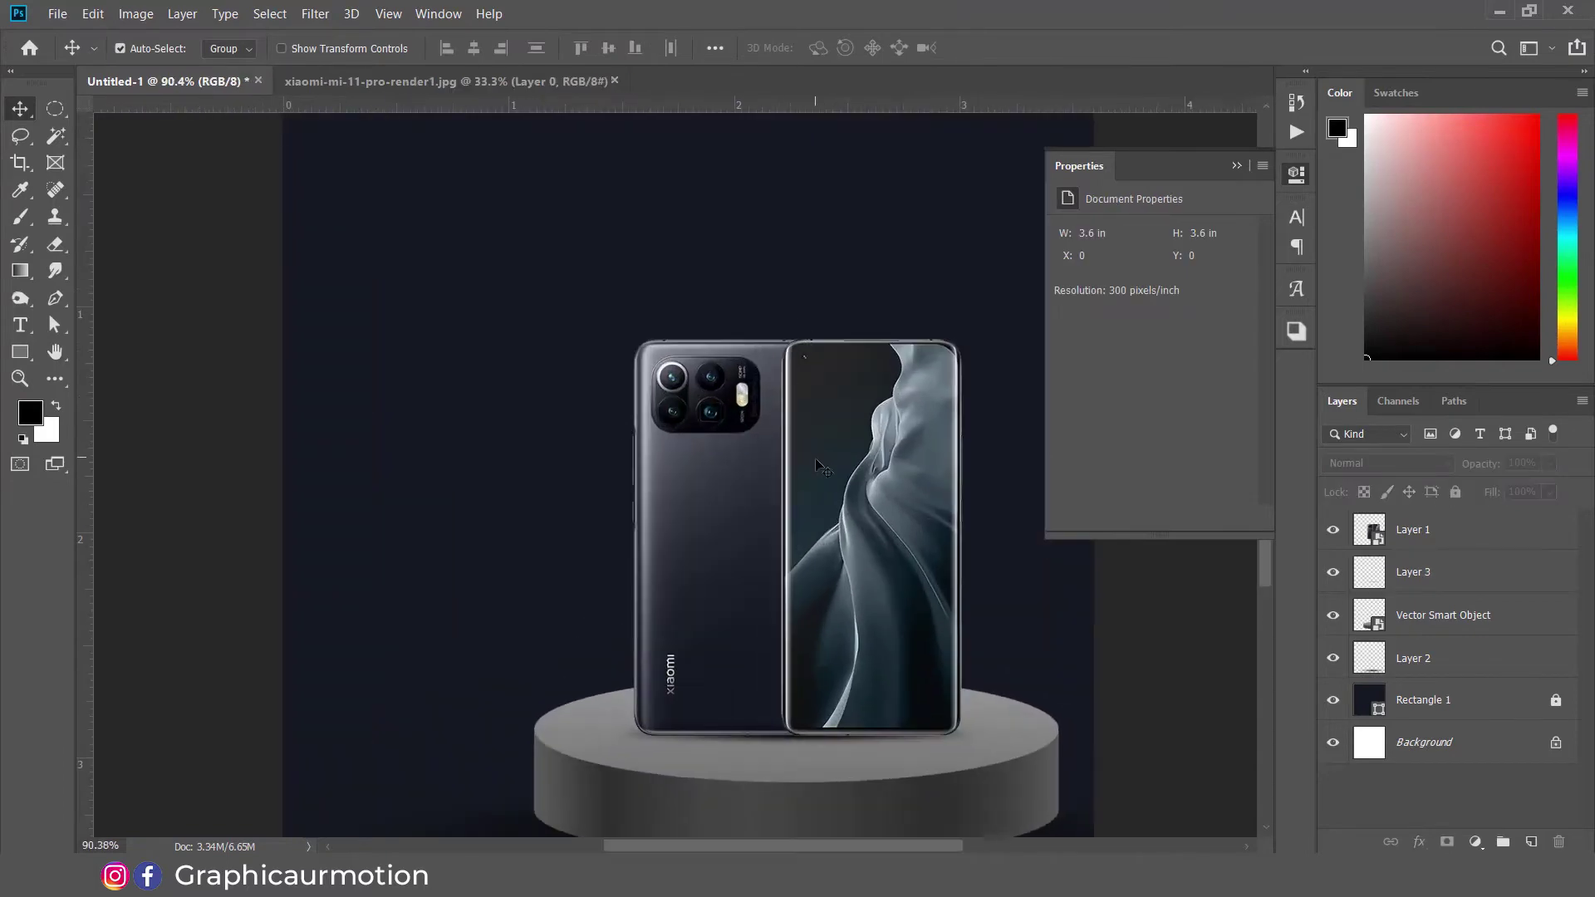
scroll(818, 467, "down", 2)
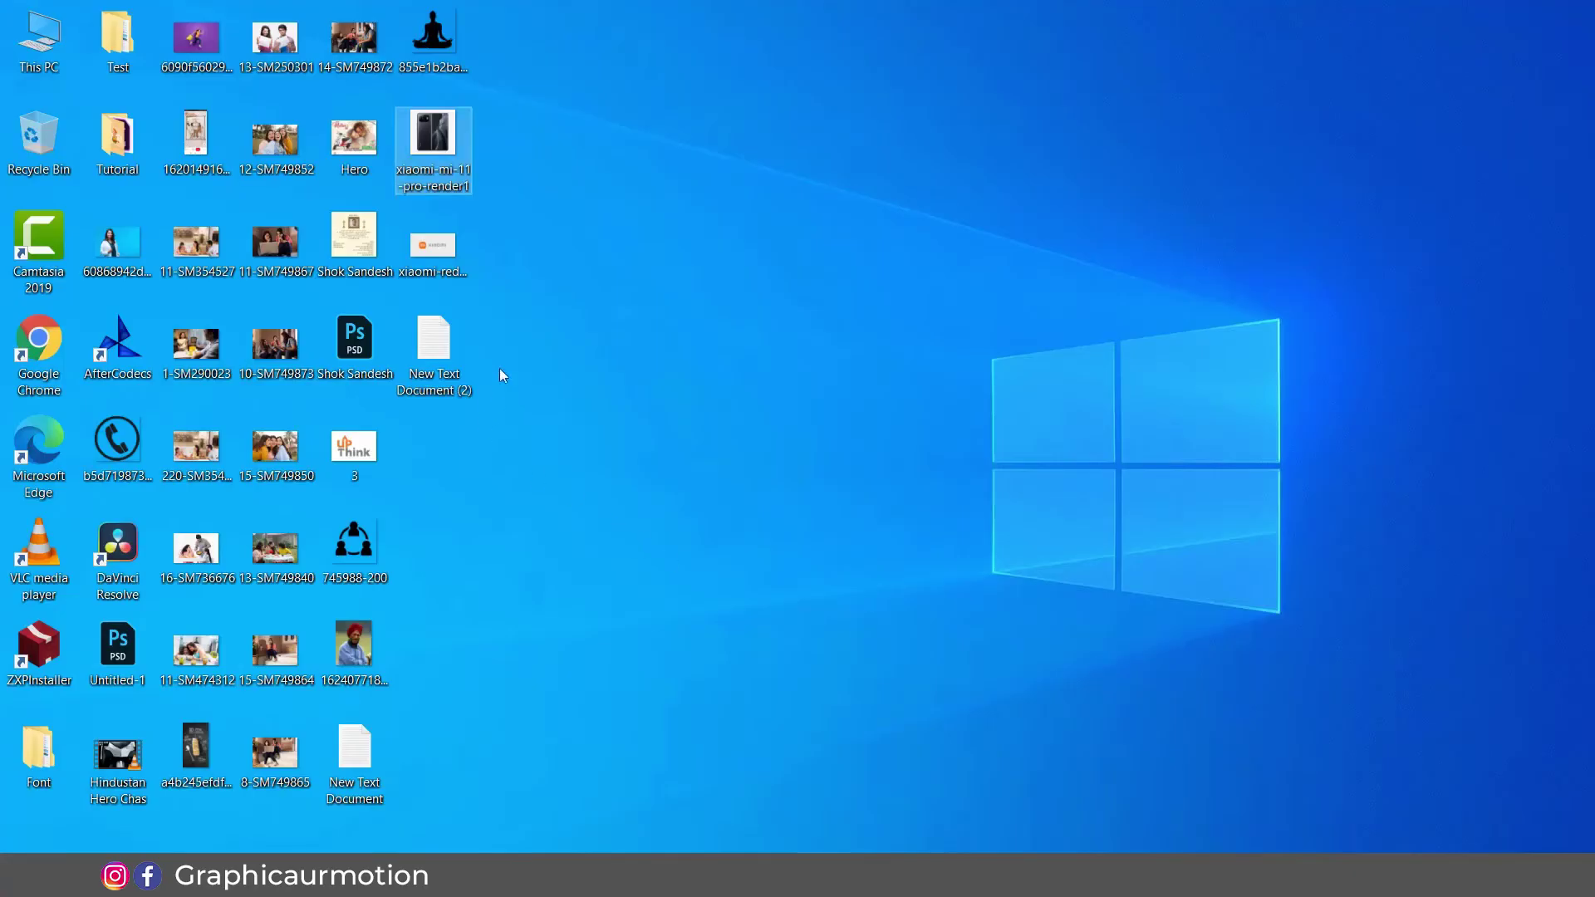
left_click_drag(435, 260, 720, 86)
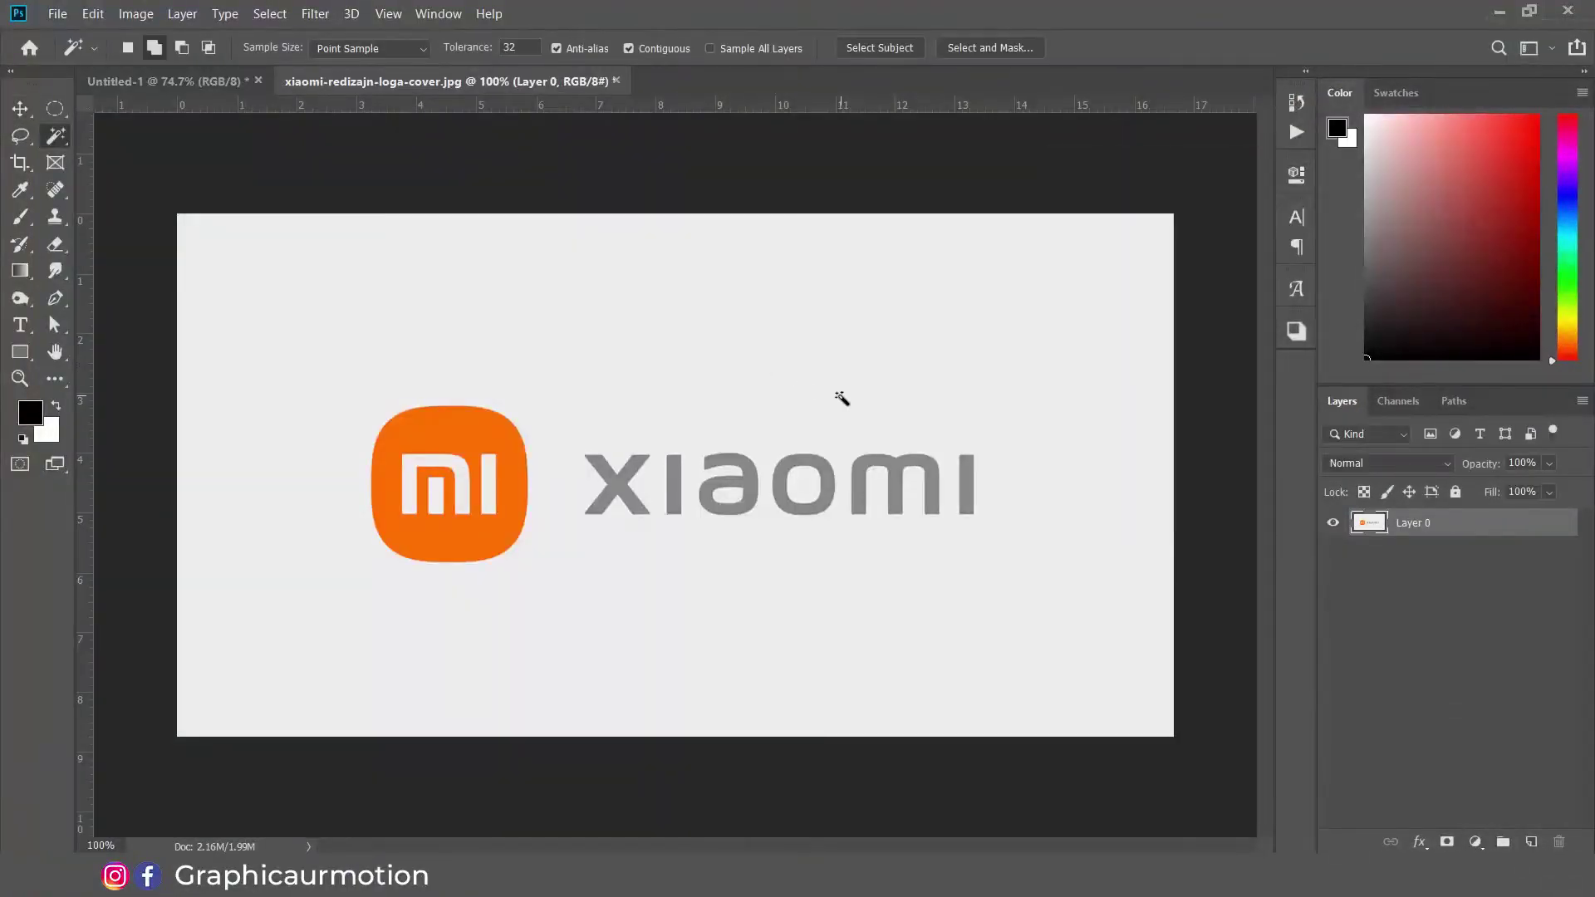
Step: Select the logo image's light grey background, including the insides of the letters, with the Magic Wand at tolerance 32 and delete it
left_click(840, 399)
scroll(766, 492, "up", 8)
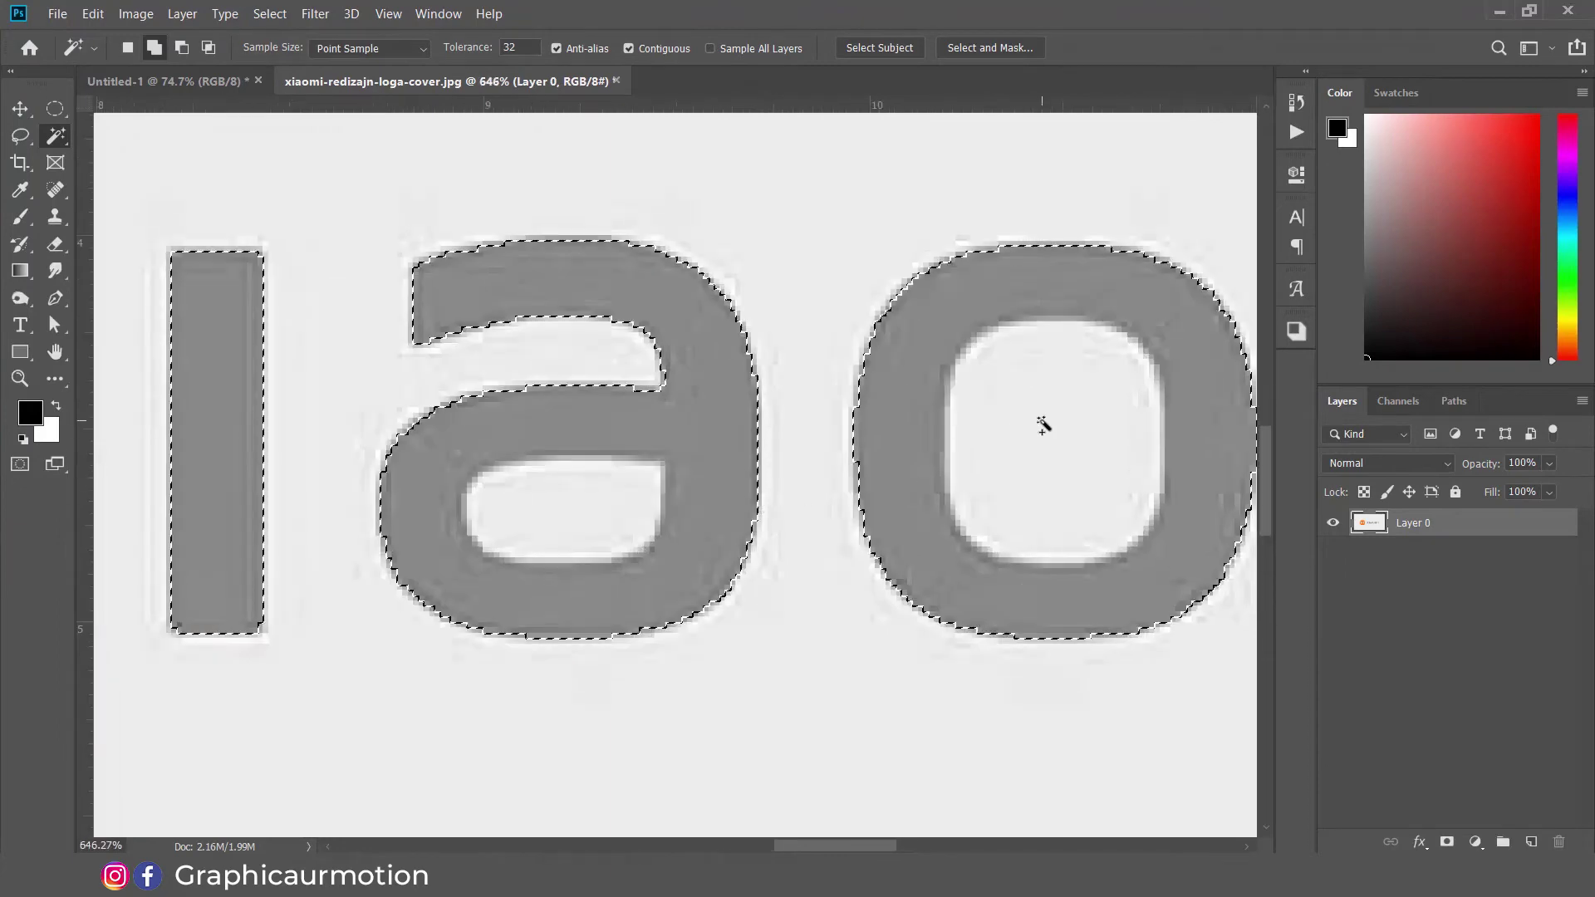
scroll(555, 493, "down", 5)
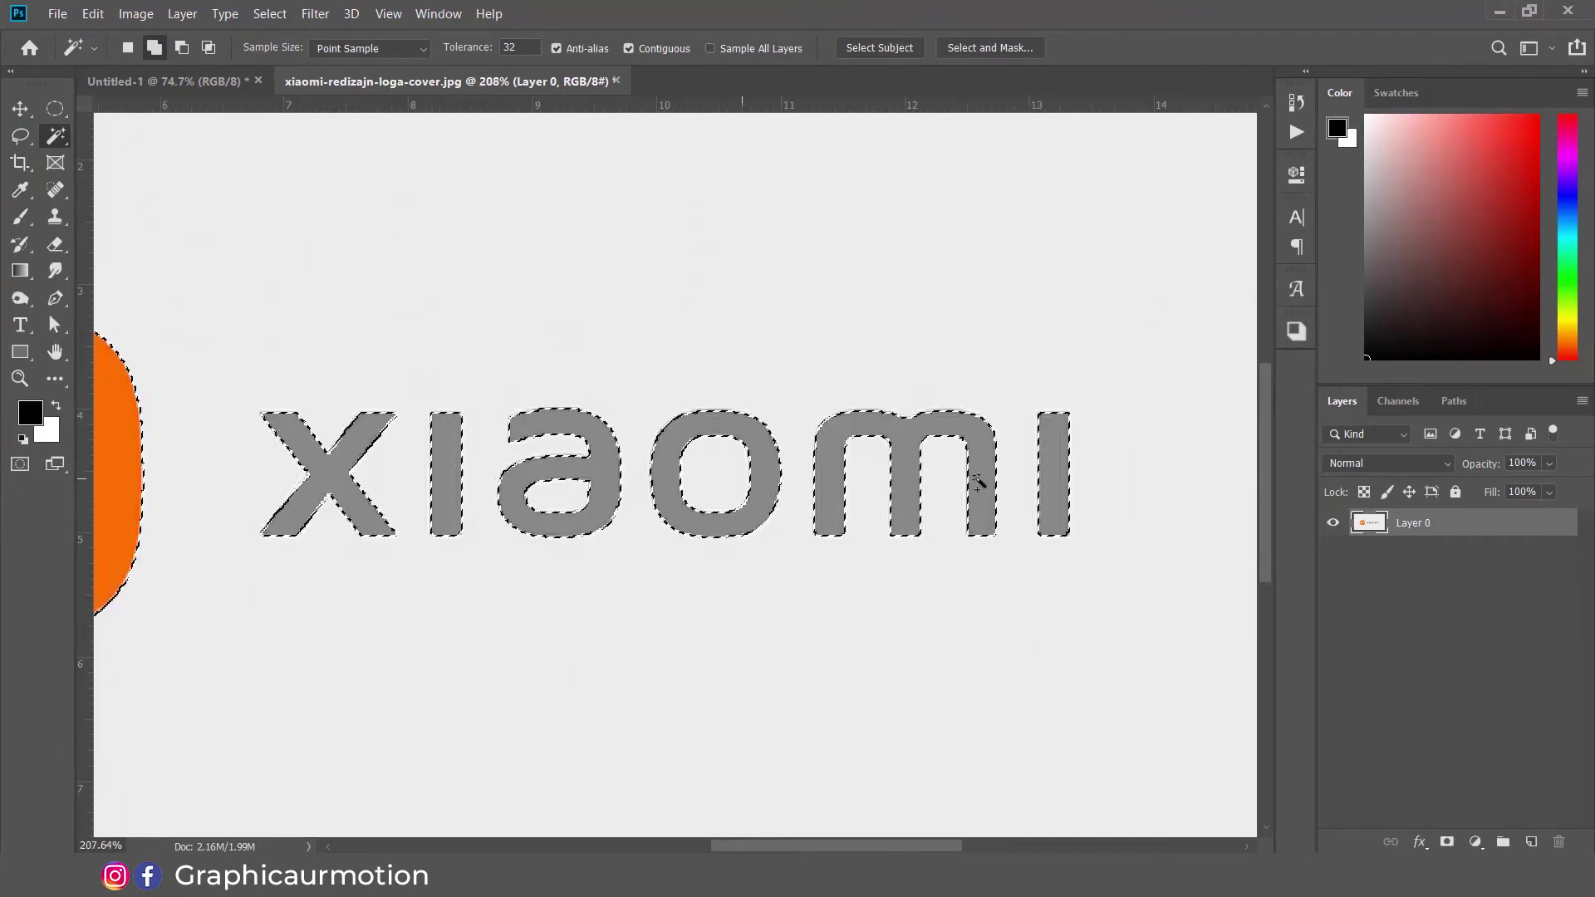
scroll(963, 465, "down", 3)
key("Delete")
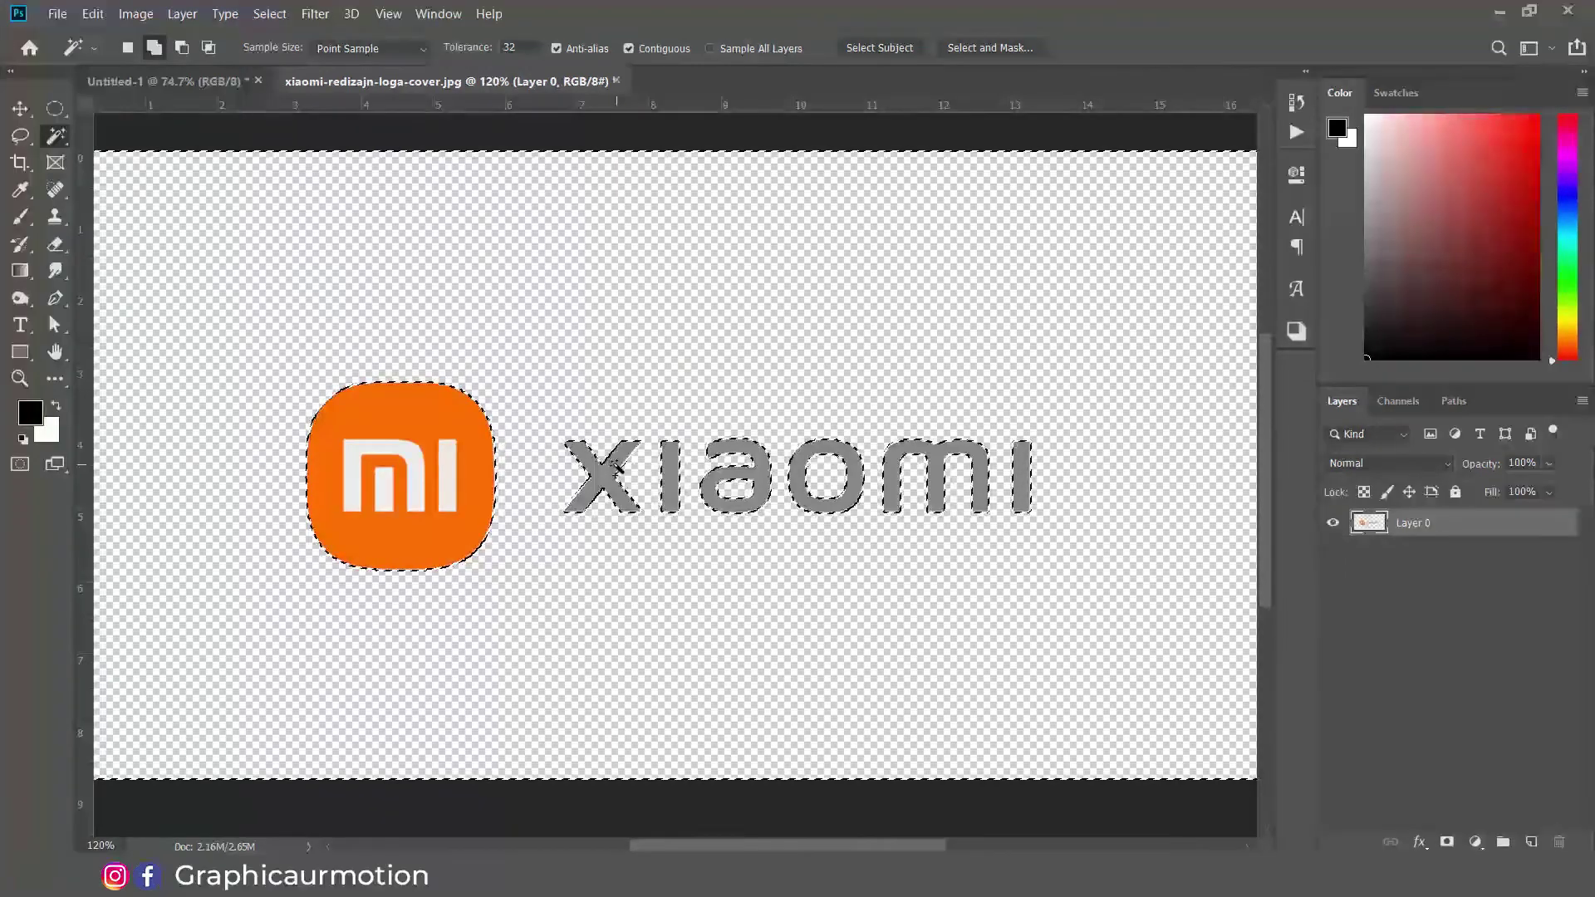
key("ctrl+d")
Step: Bring the cut-out Xiaomi logo into Untitled-1, convert it to a smart object and move it fully onto the canvas
left_click(20, 108)
left_click_drag(465, 398, 422, 224)
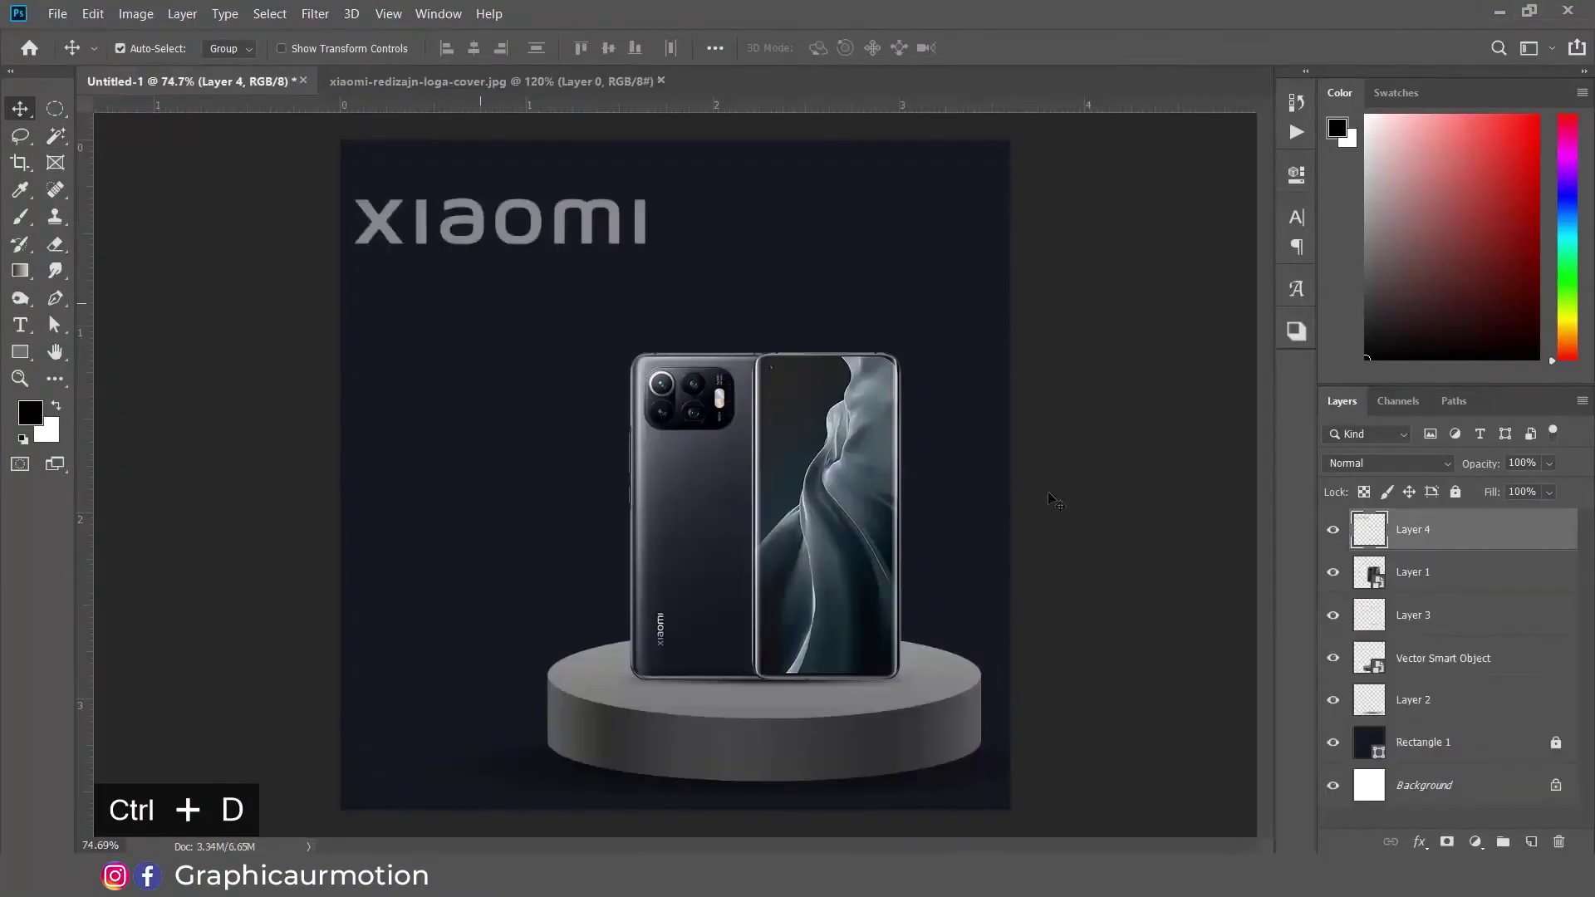
right_click(1545, 538)
left_click(1303, 269)
left_click_drag(618, 233, 868, 229)
Step: Scale the Xiaomi logo to 35.53% and place it in the upper-left corner of the canvas
key("ctrl+t")
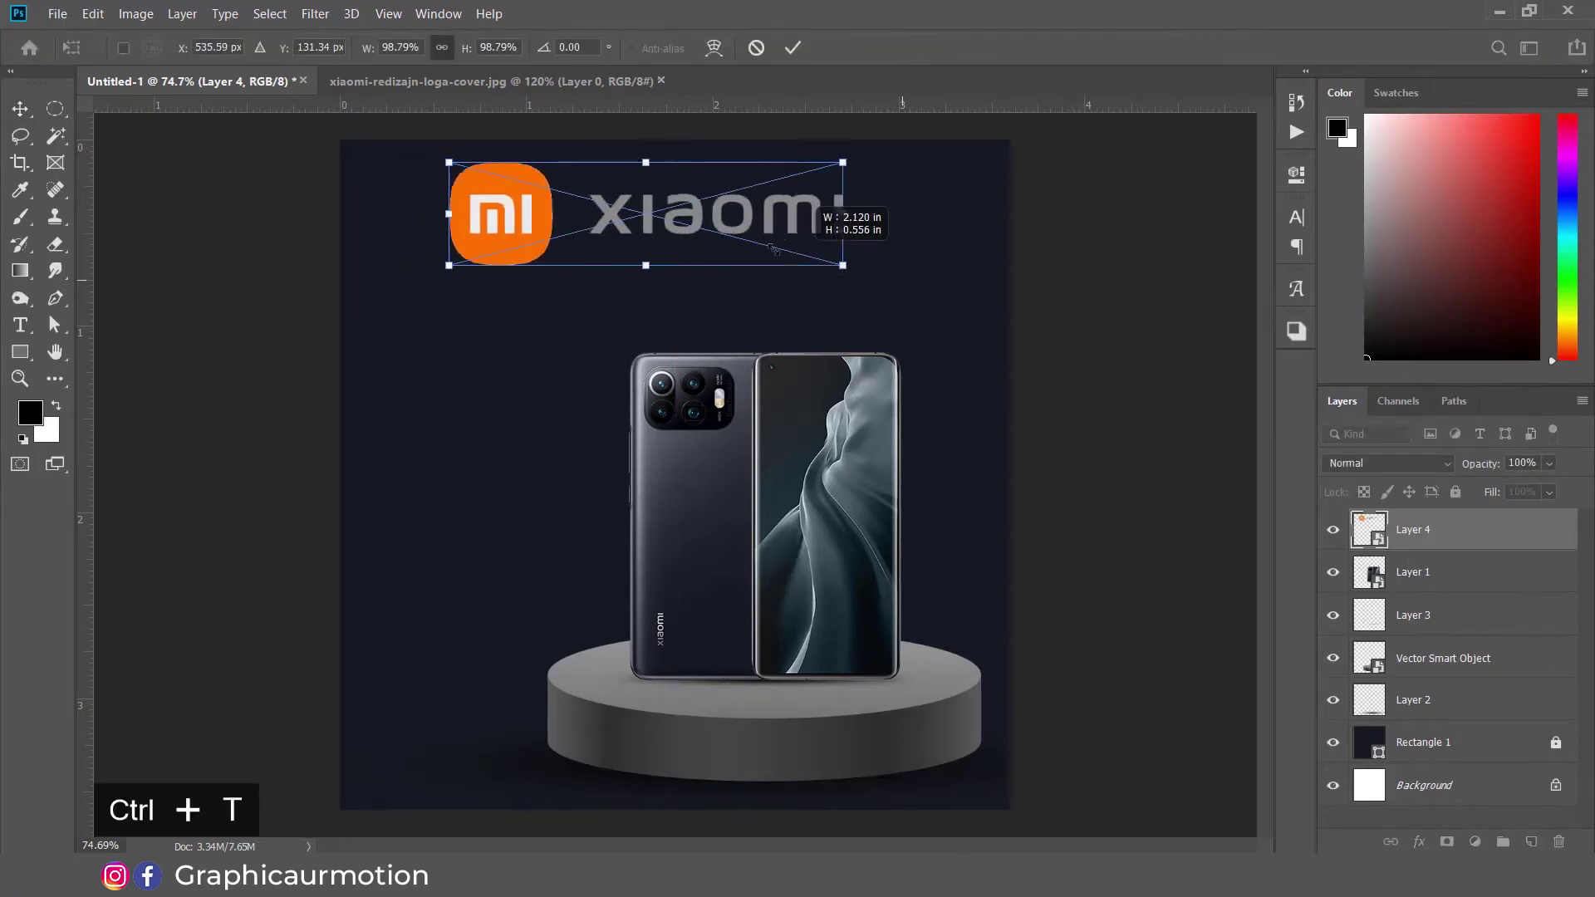
left_click_drag(773, 248, 605, 224)
key("Return")
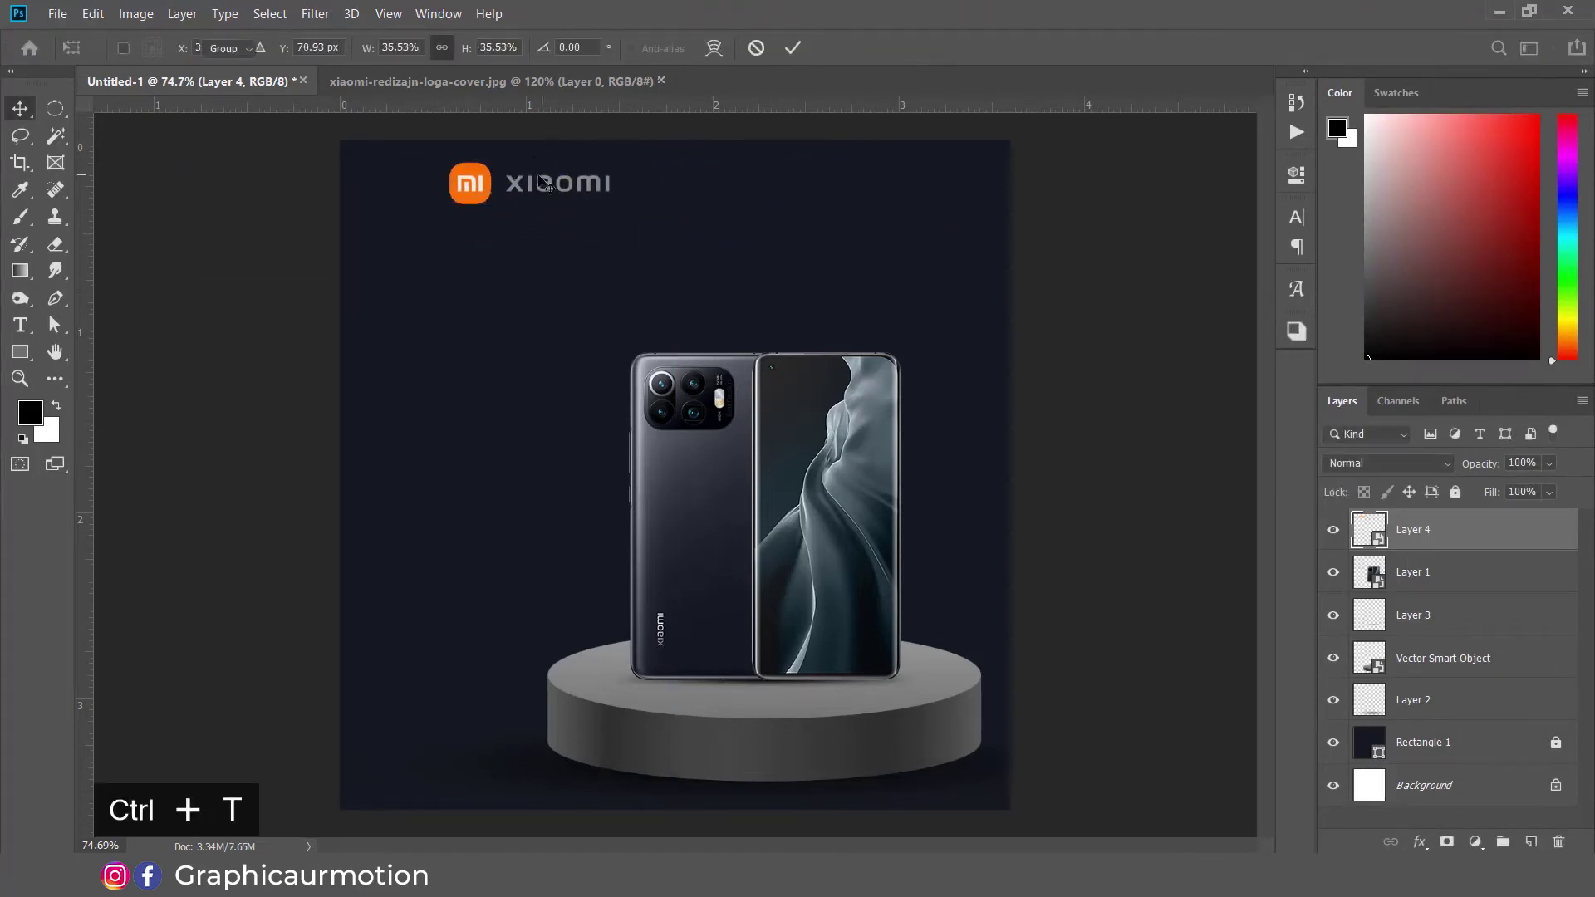
left_click_drag(528, 188, 452, 191)
left_click(1046, 593)
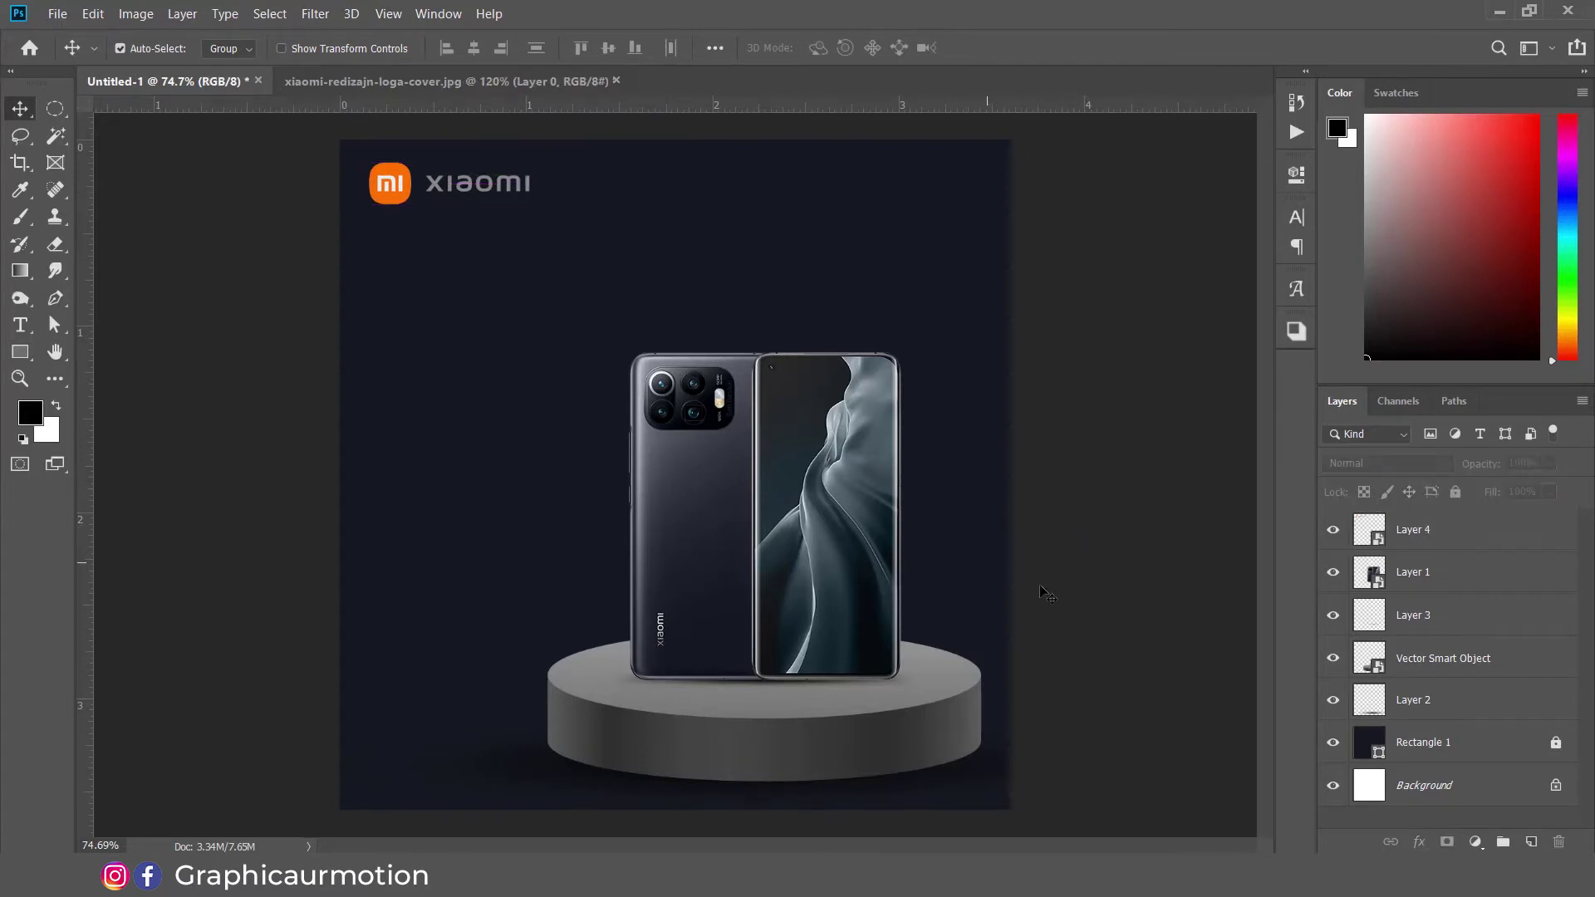
Step: Shift the phones, podium and their shadows together slightly right and down on the canvas
left_click_drag(465, 813, 520, 826)
left_click_drag(799, 740, 794, 762)
left_click(1108, 515)
key("ctrl+plus")
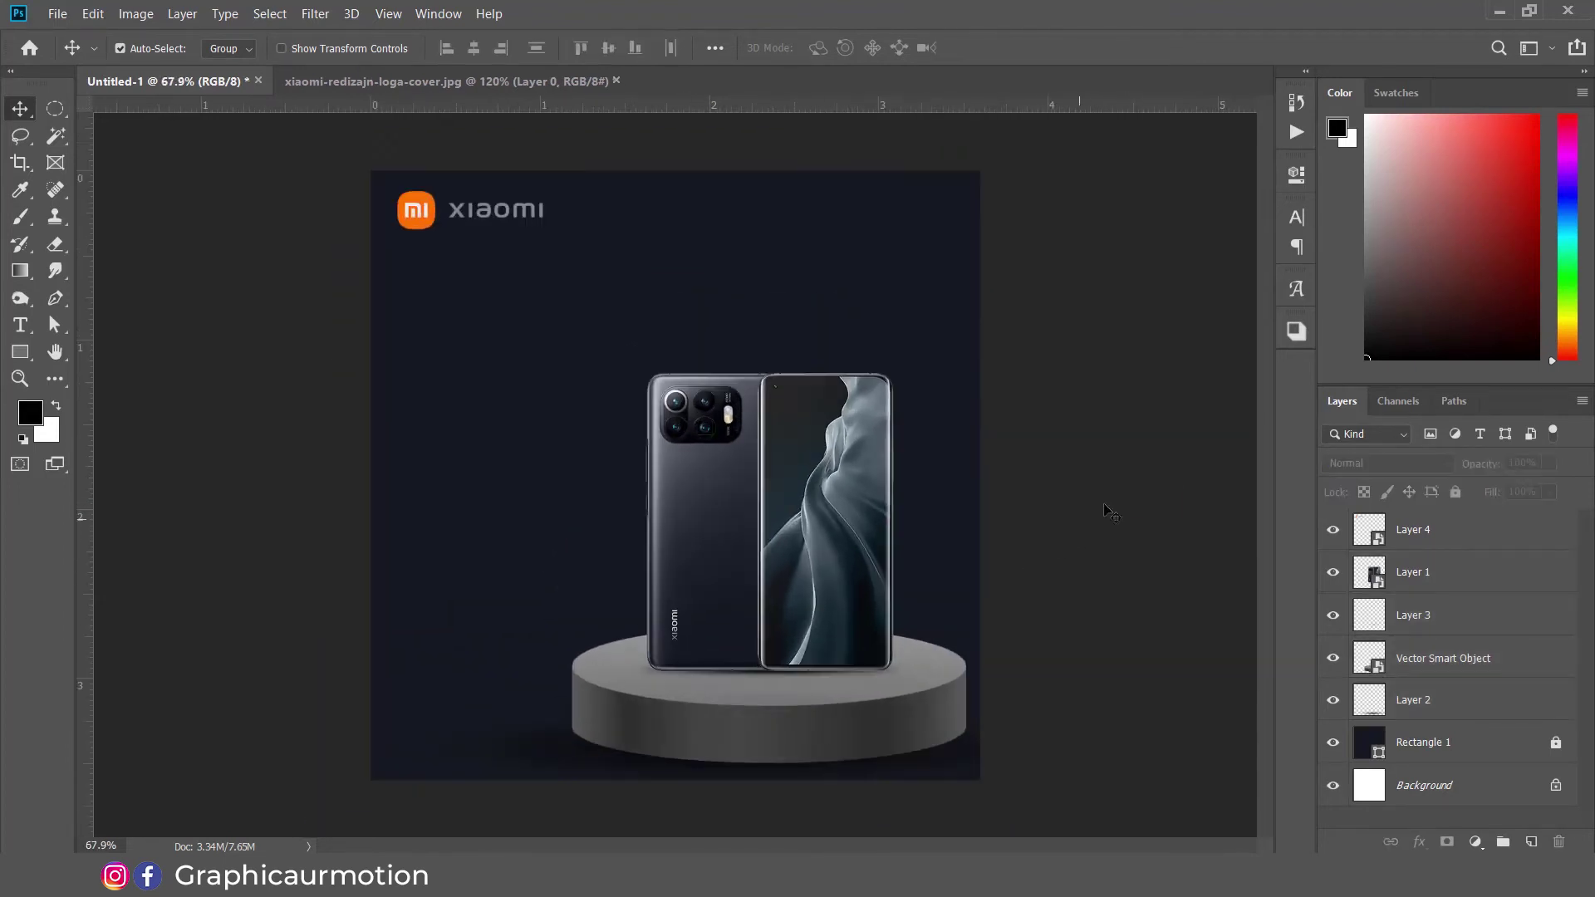
left_click_drag(730, 740, 758, 730)
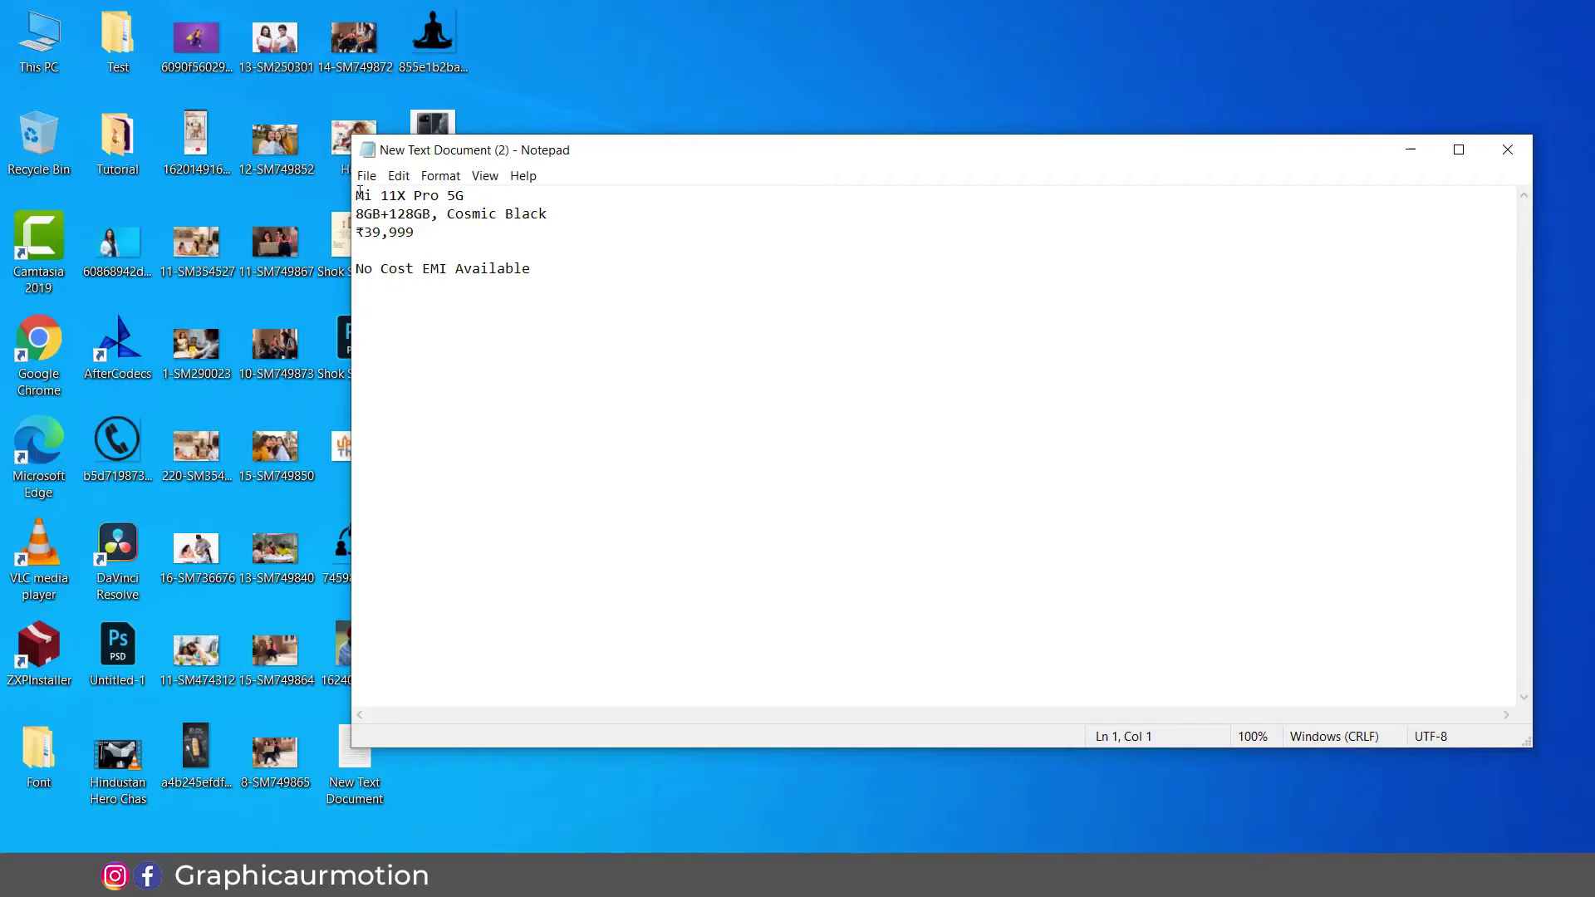
Step: Copy "Mi 11X Pro 5G" from the Notepad document, add it to Untitled-1 as a text layer and place it above the phones
left_click(466, 197, "shift")
key("ctrl+c")
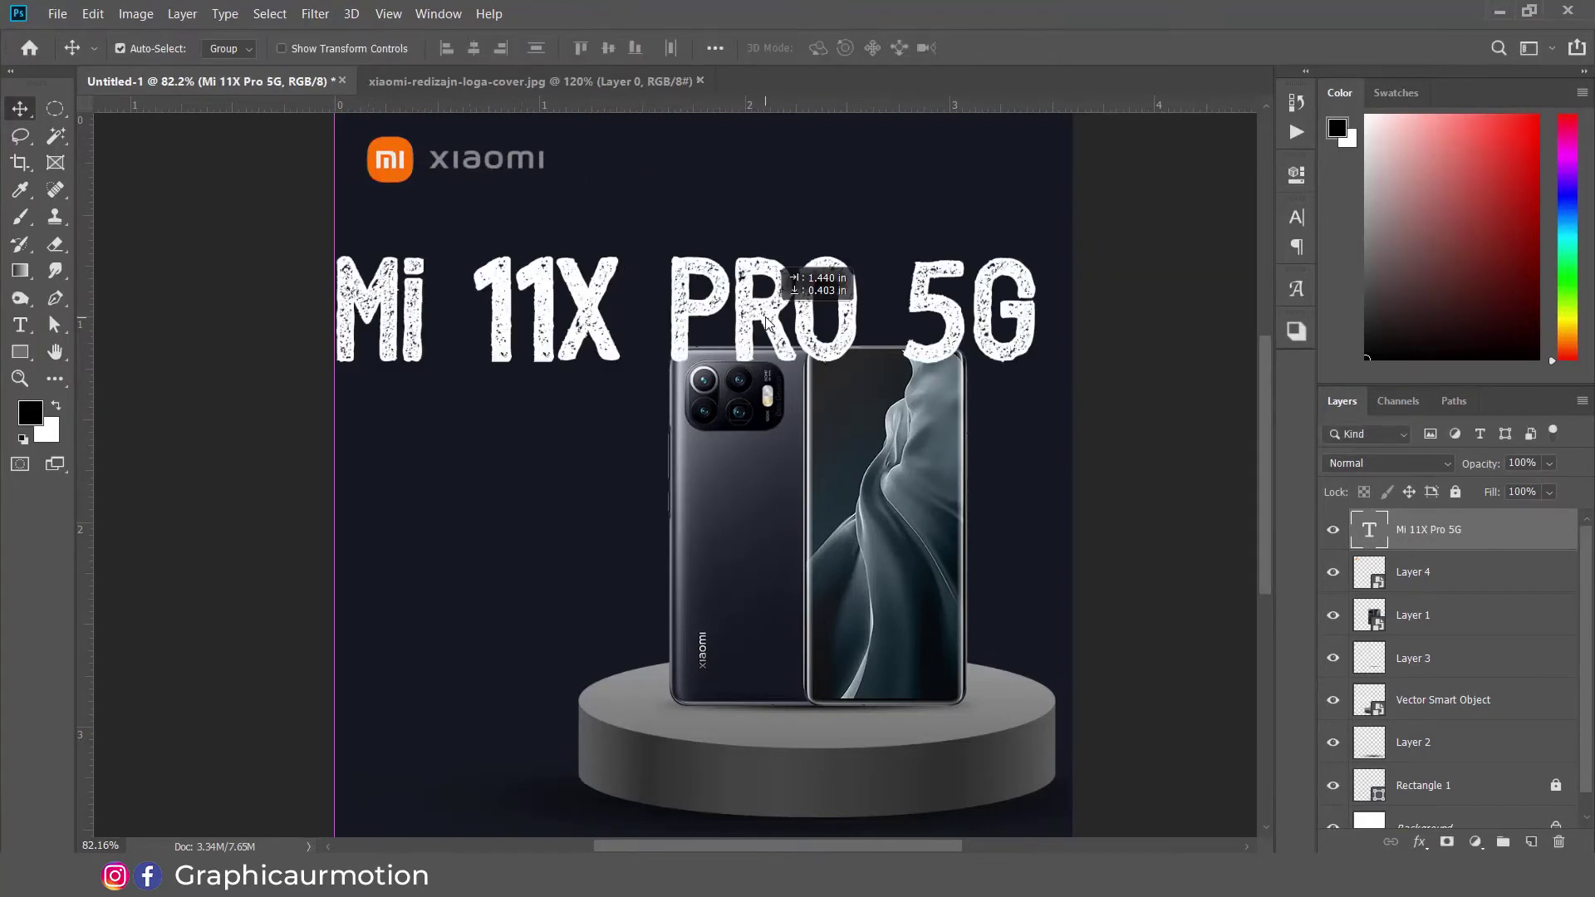
left_click_drag(807, 324, 886, 328)
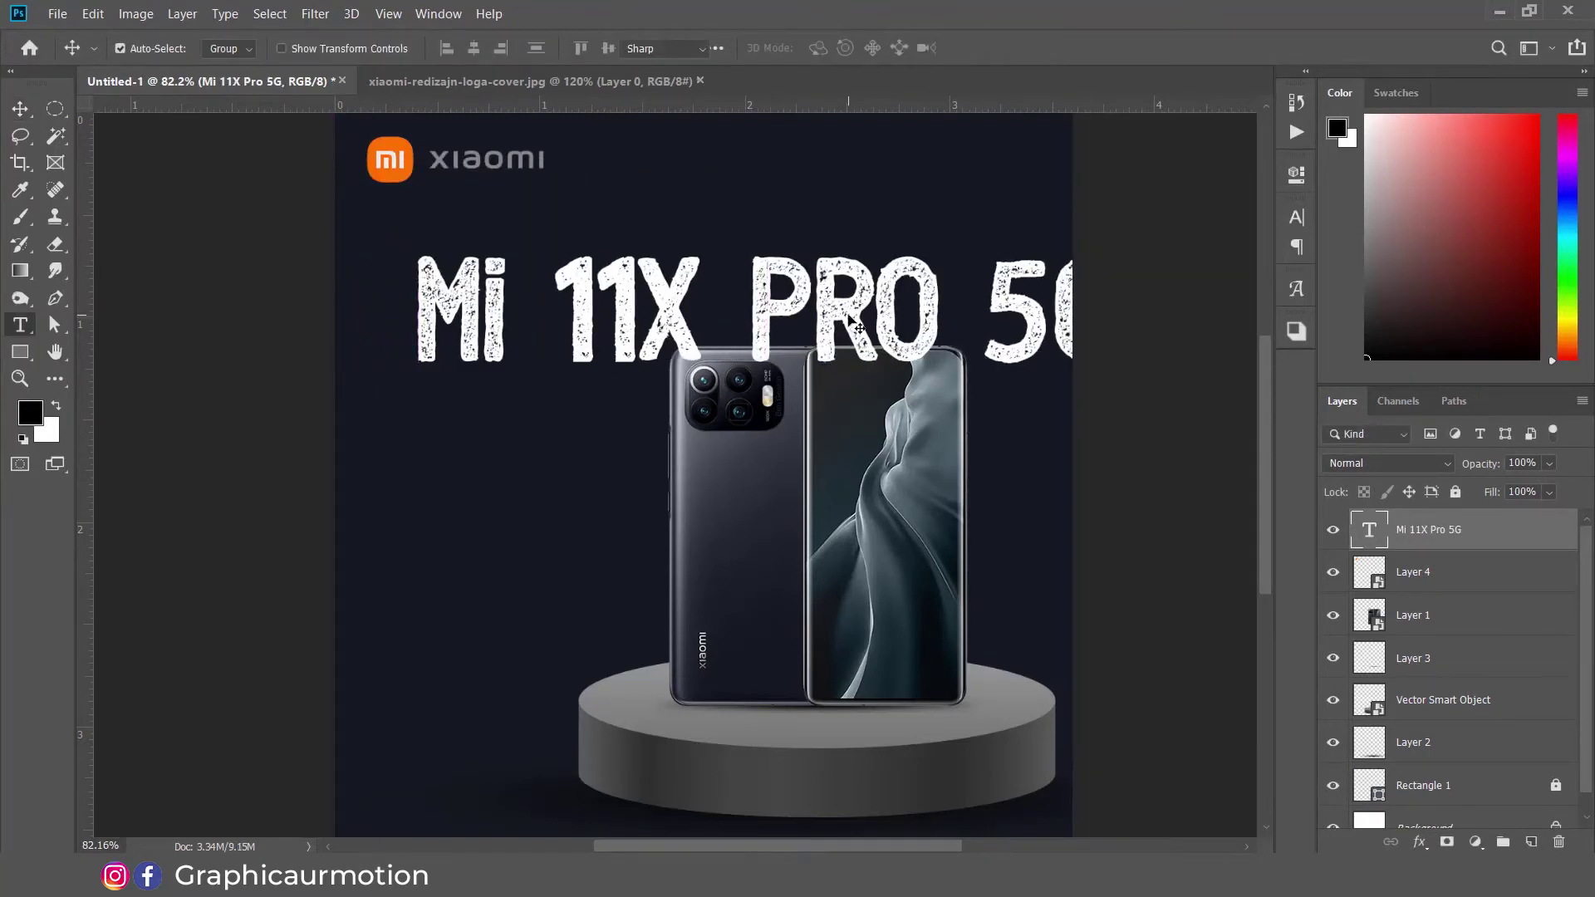
Step: Change the font of the "Mi 11X Pro 5G" text to Montserrat Black
double_click(604, 256)
left_click(237, 47)
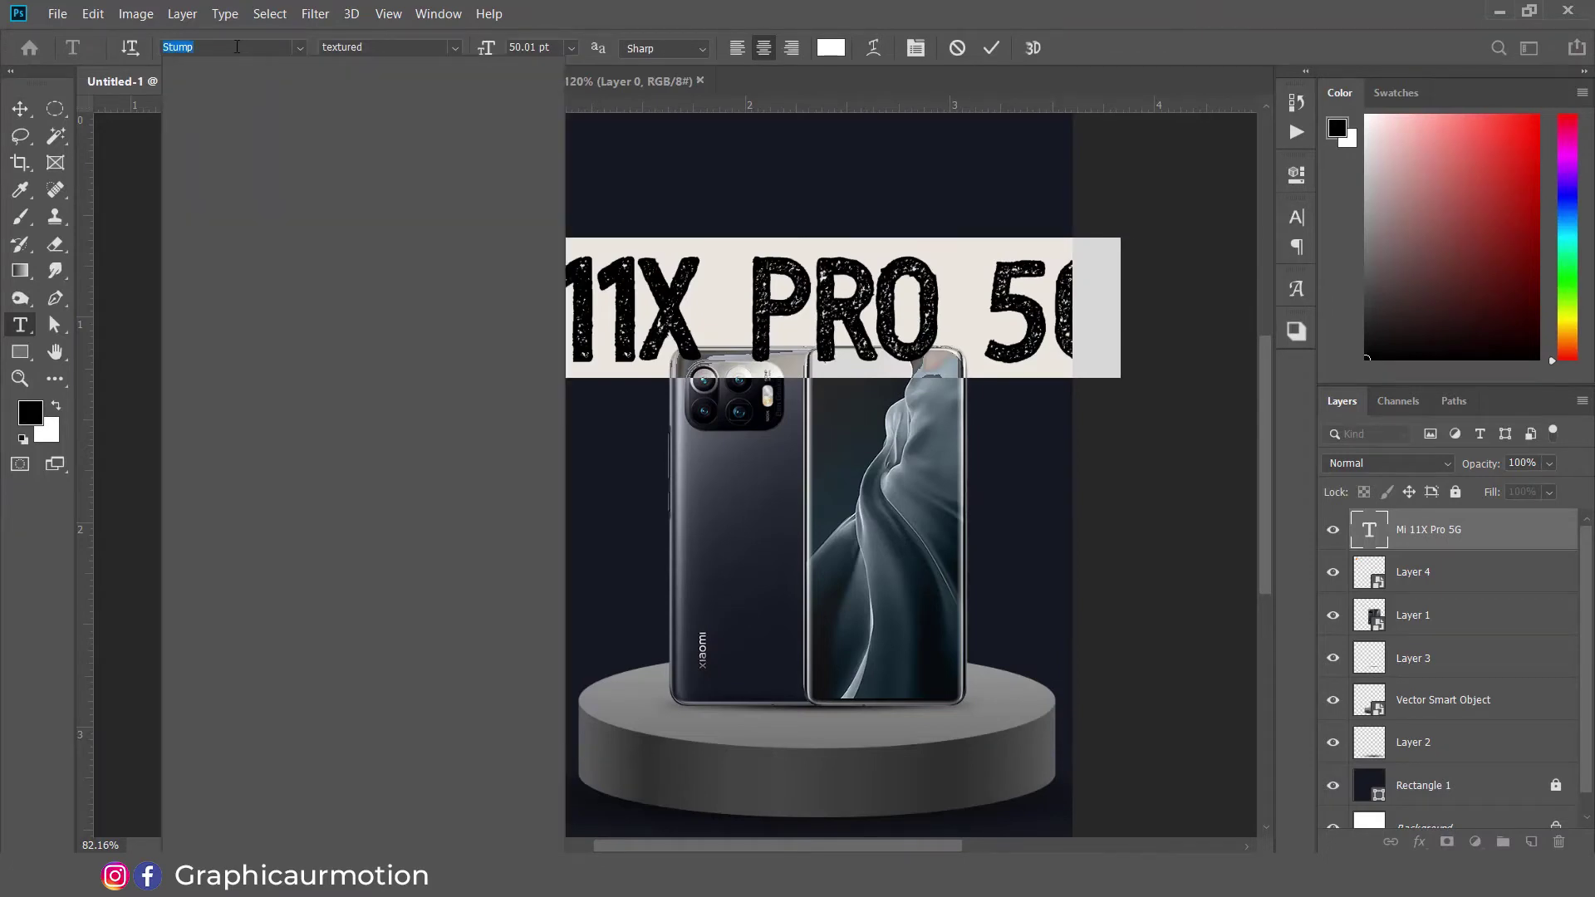
type("mont")
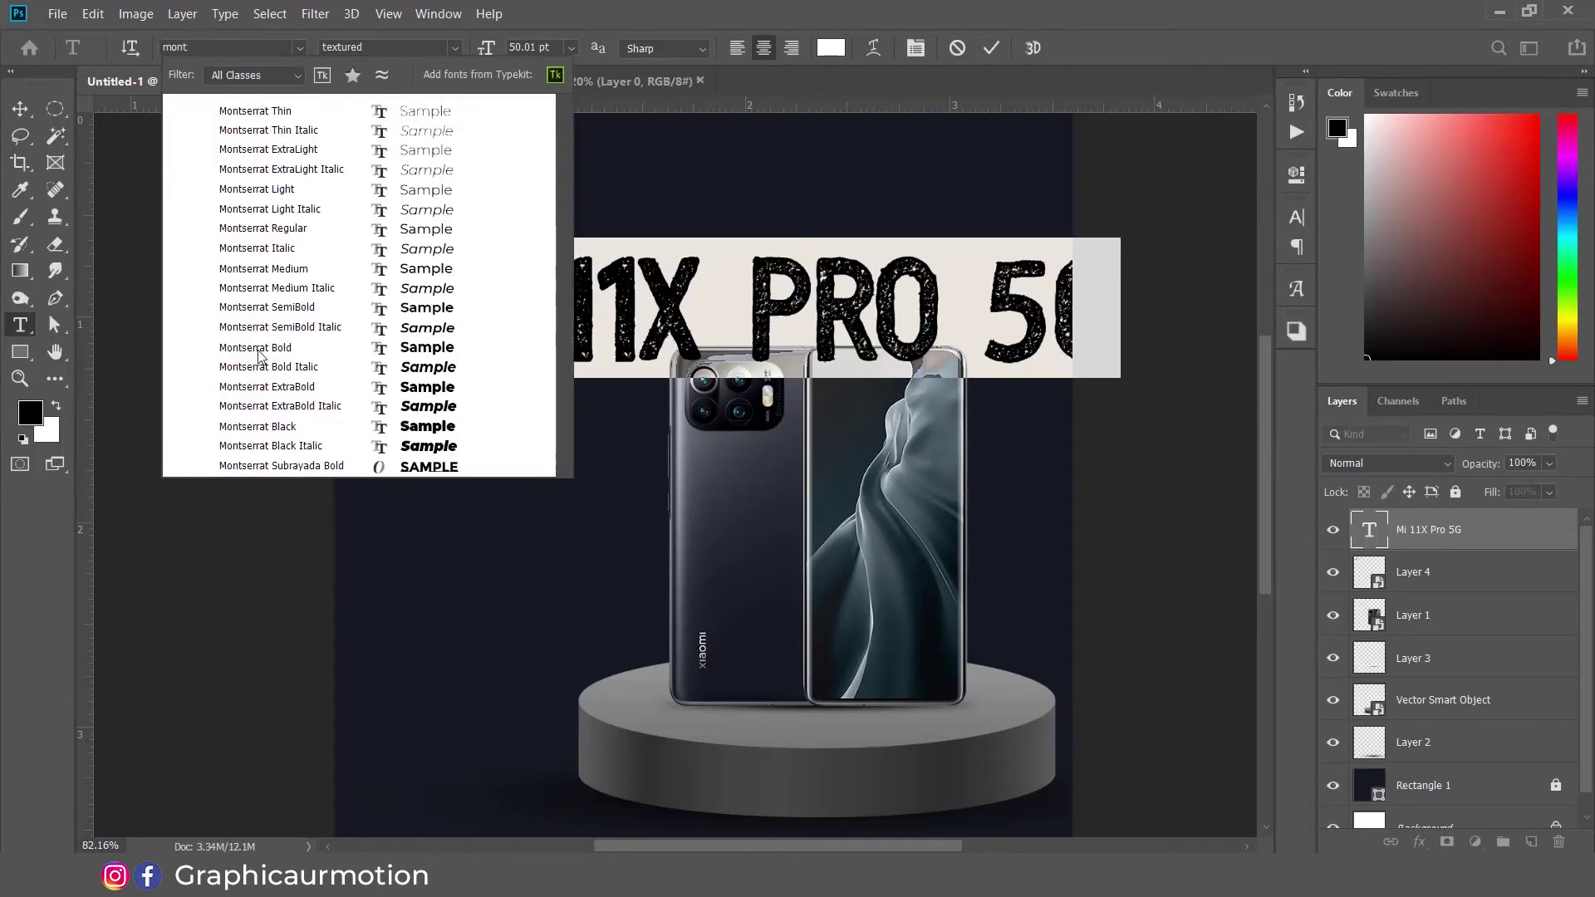
left_click(268, 434)
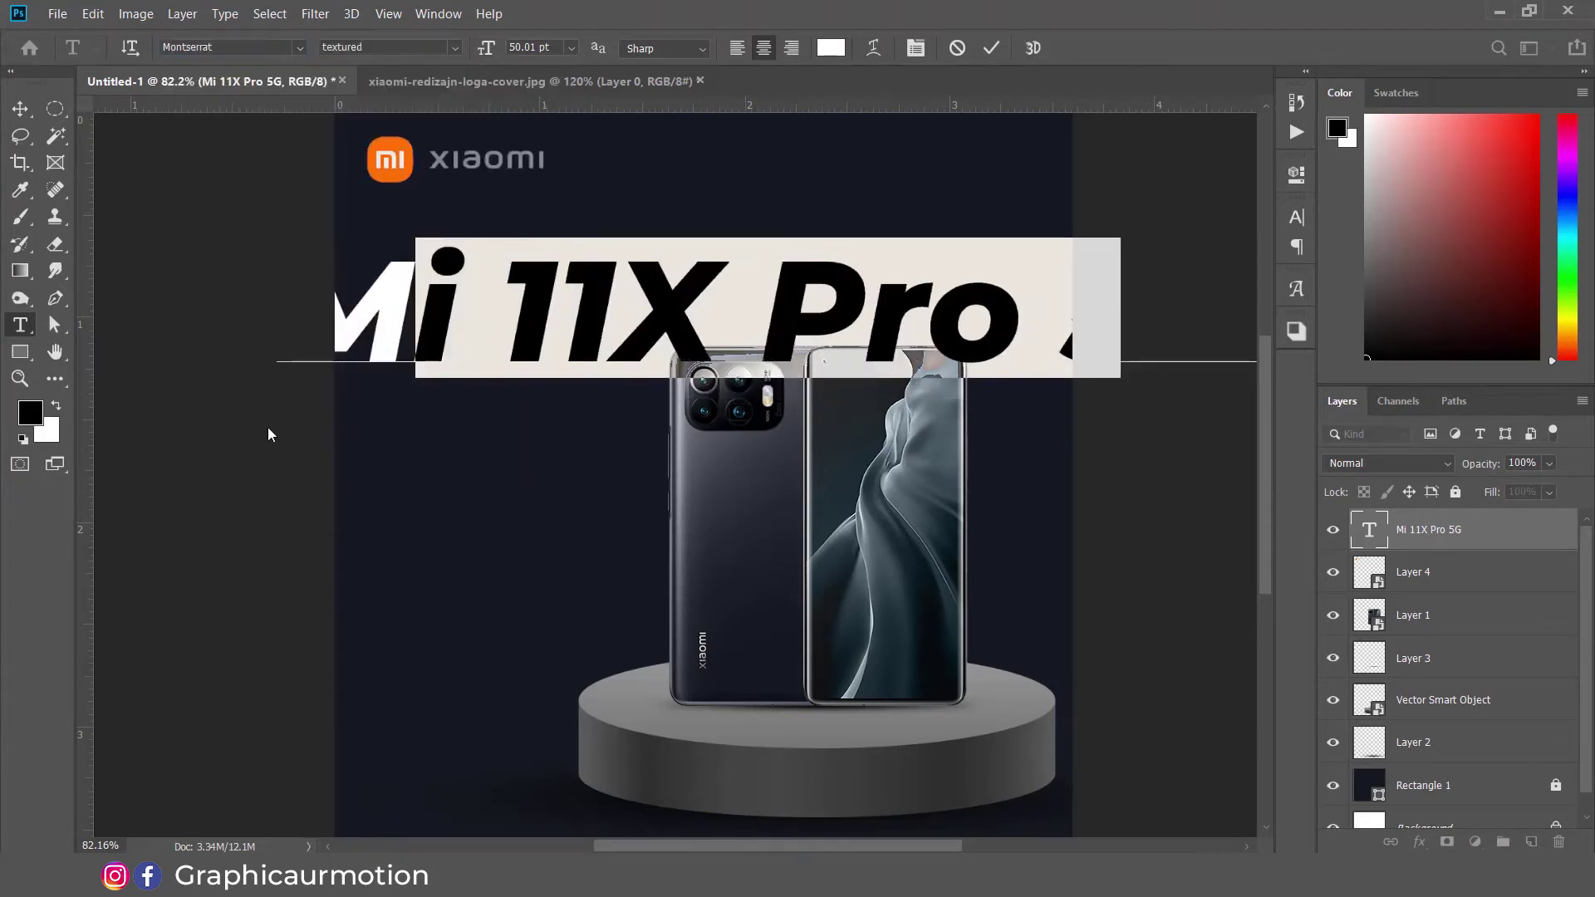
Step: Reduce the font size of the whole "Mi 11X Pro 5G" title to 42.01 pt
left_click(718, 309)
key("ctrl+a")
key("ctrl+shift+comma")
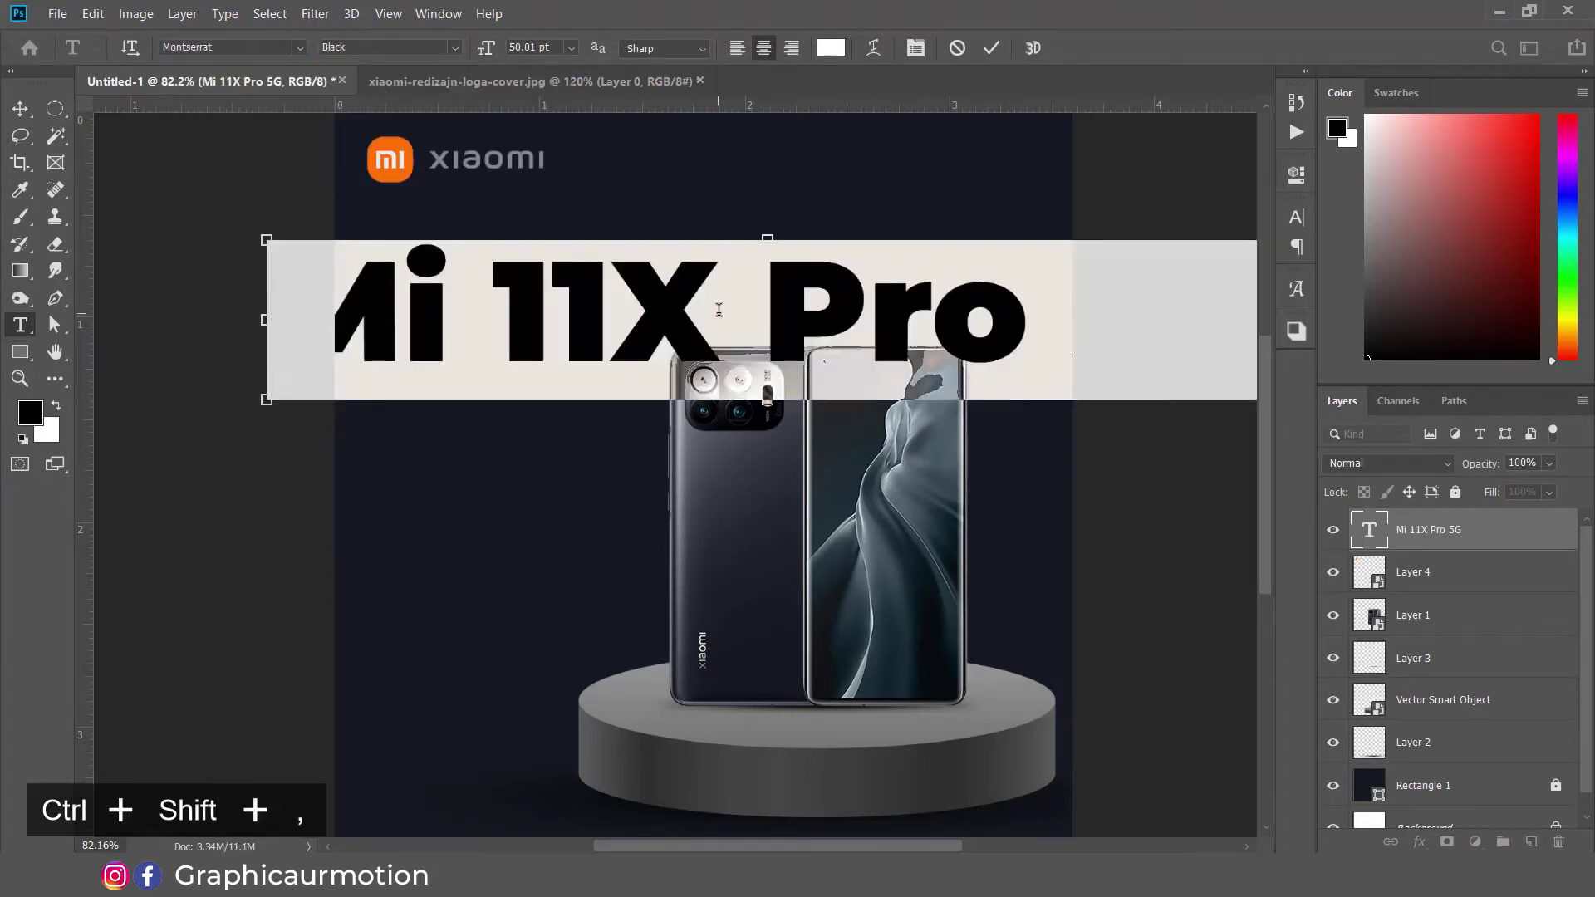
key("ctrl+shift+comma")
key("ctrl+shift+comma")
key("ctrl+shift+comma")
key("ctrl+shift+comma")
key("ctrl+shift+comma")
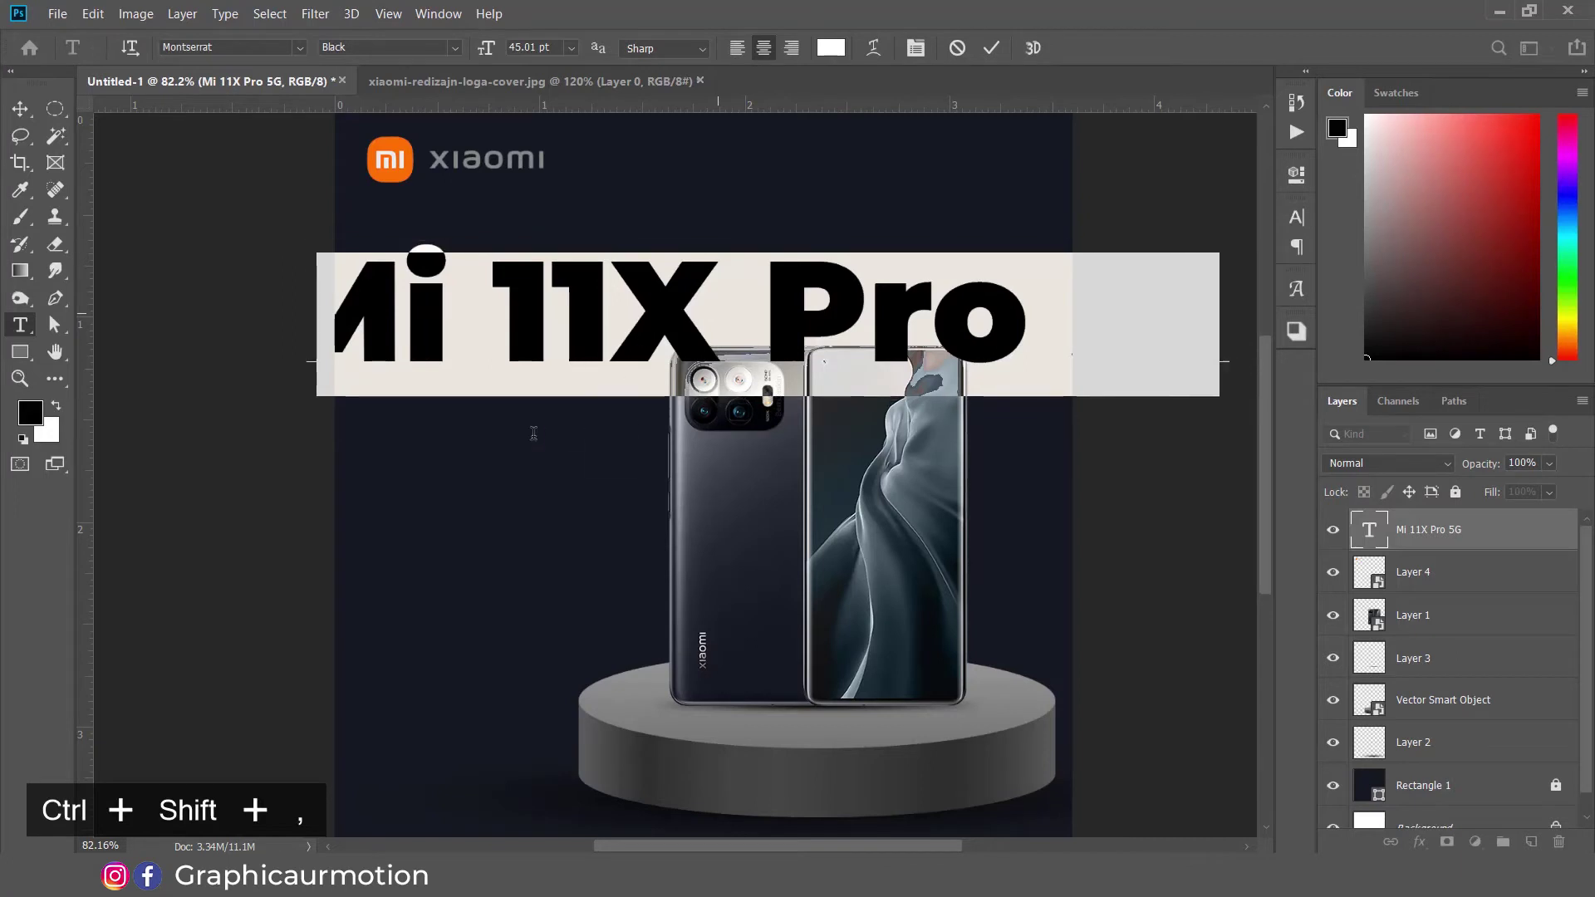
key("ctrl+shift+comma")
key("ctrl+shift+comma")
key("ctrl+shift+comma")
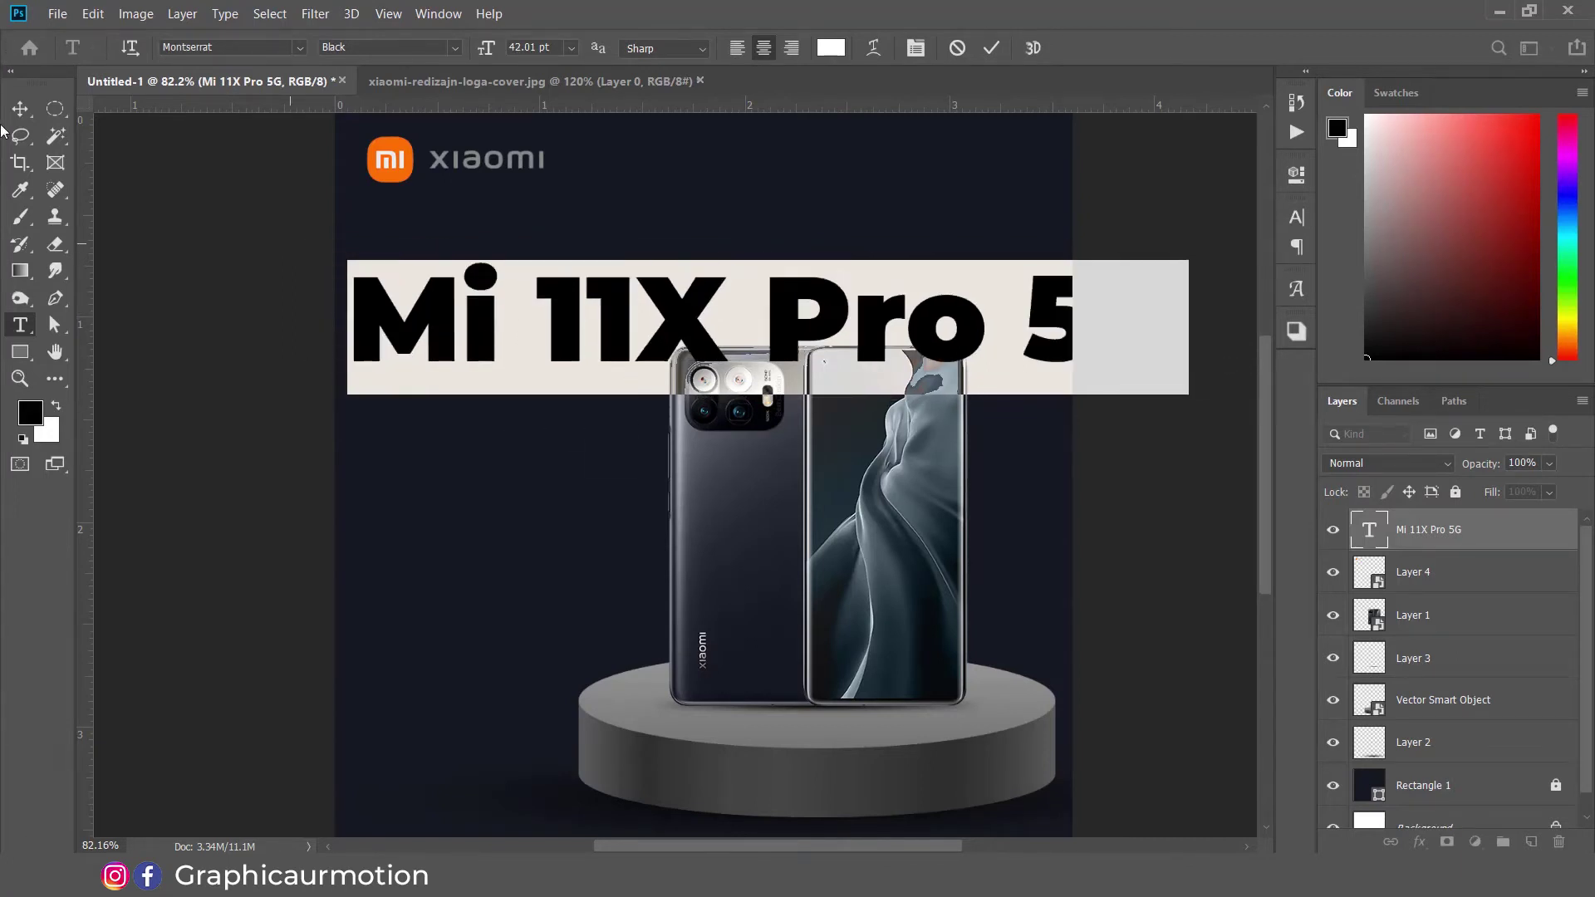
Step: Scale the "Mi 11X Pro 5G" title down to about a third of its size, keeping it beneath the logo
key("ctrl+t")
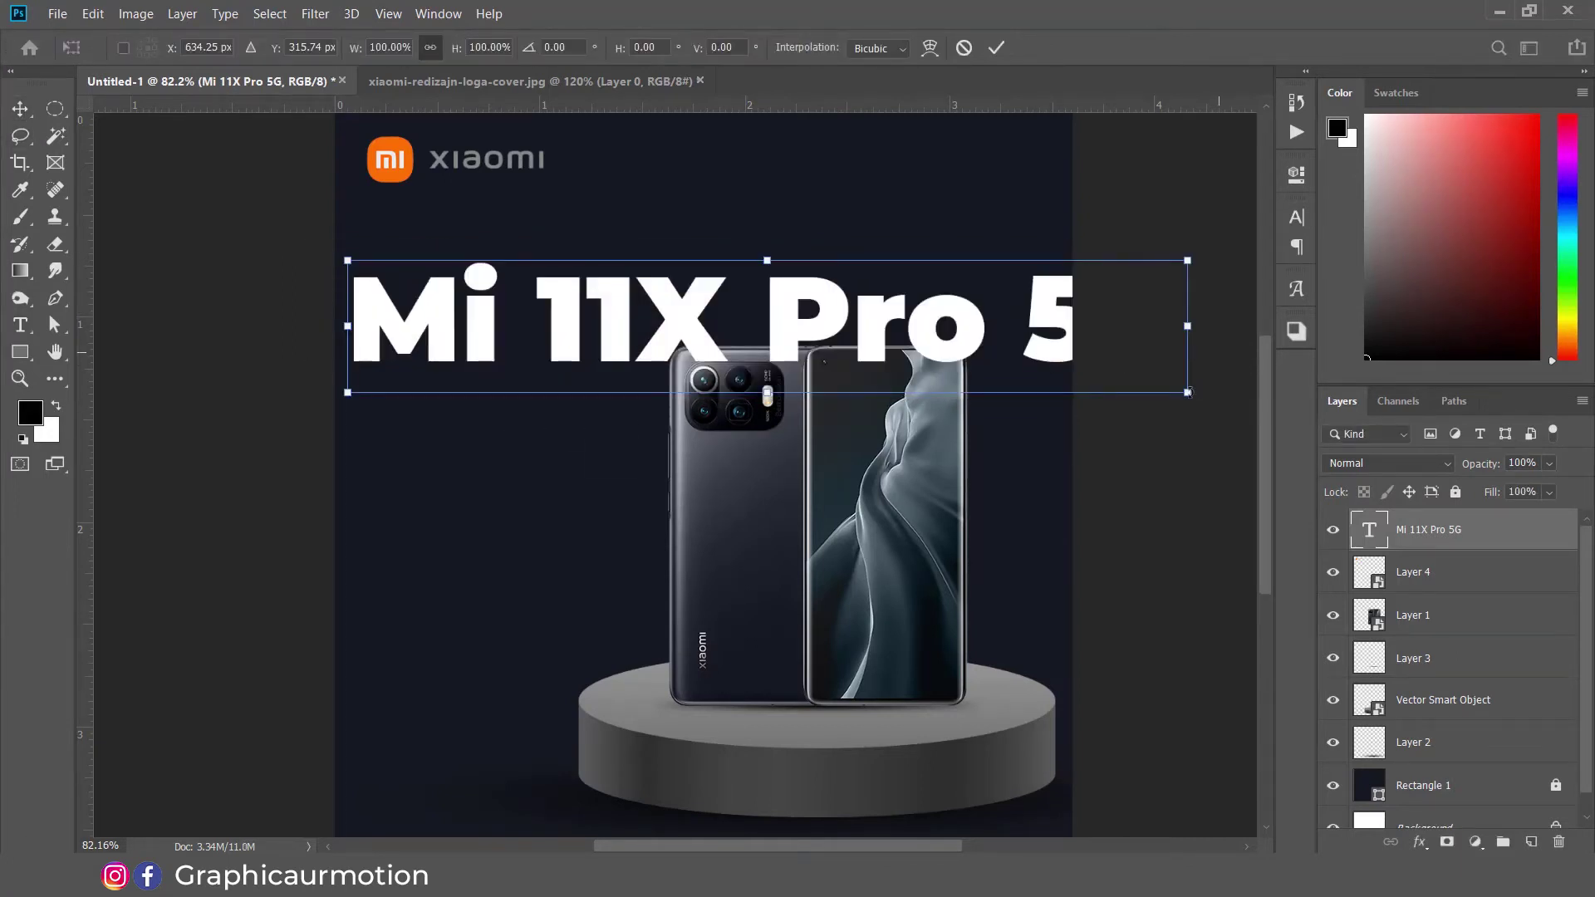
left_click_drag(1169, 390, 619, 305)
key("Return")
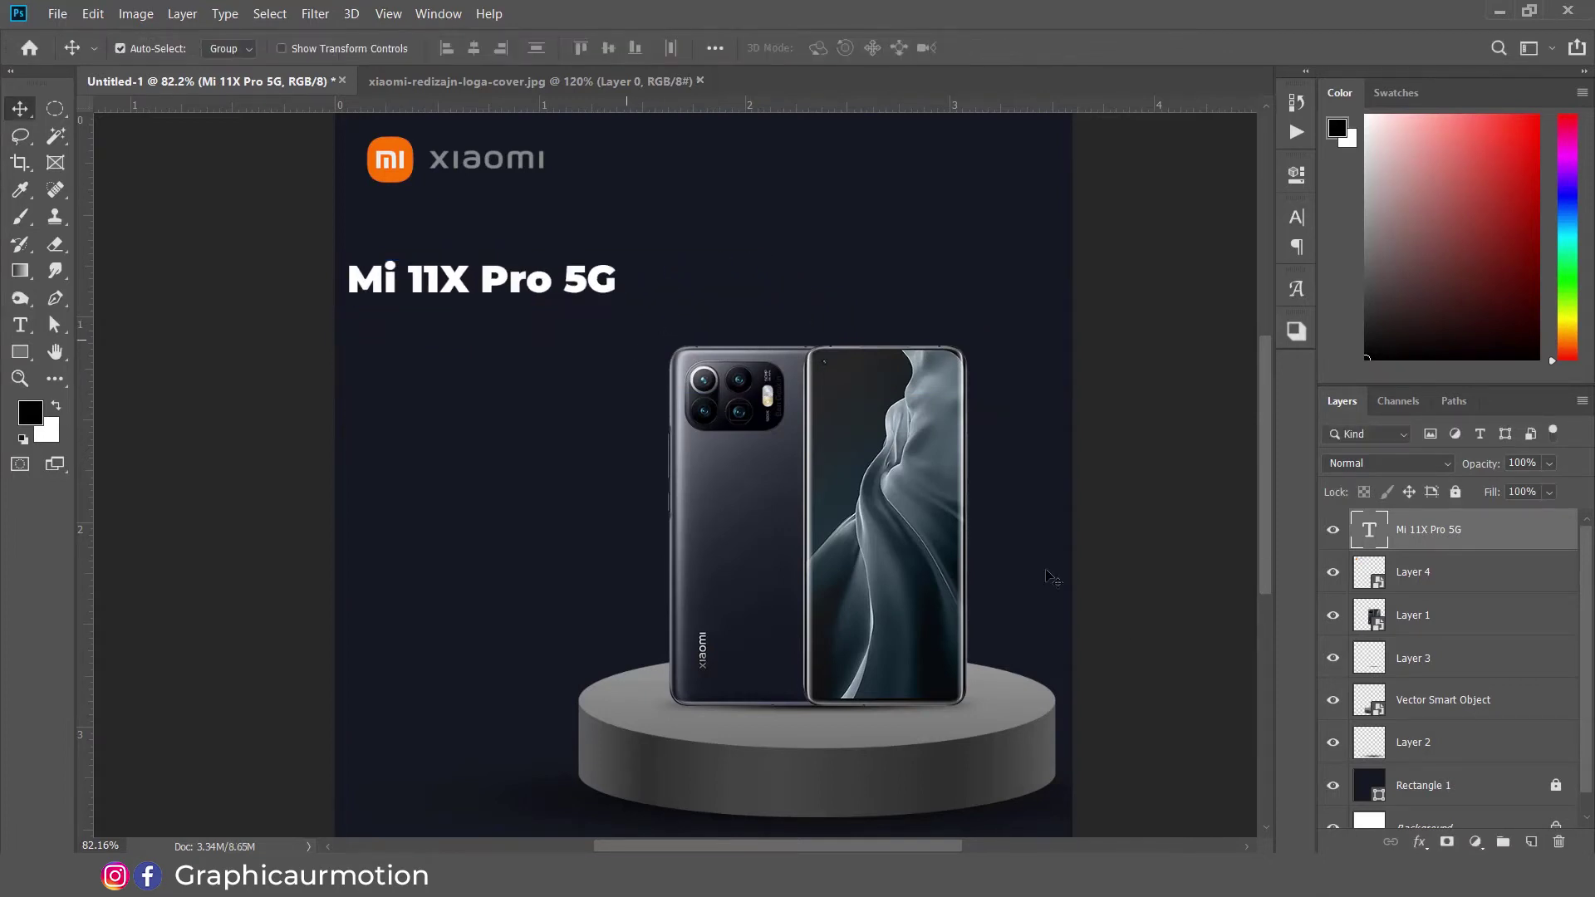
Step: Scale the phones and podium down slightly and shift them up and right on the canvas
scroll(1053, 578, "down", 3)
left_click_drag(1005, 735, 760, 505)
scroll(531, 332, "up", 2)
Step: Duplicate the "Mi 11X Pro 5G" title directly below itself and replace the copy's text with "8GB+128GB, Cosmic Black"
left_click_drag(438, 291, 425, 350)
scroll(456, 306, "up", 3)
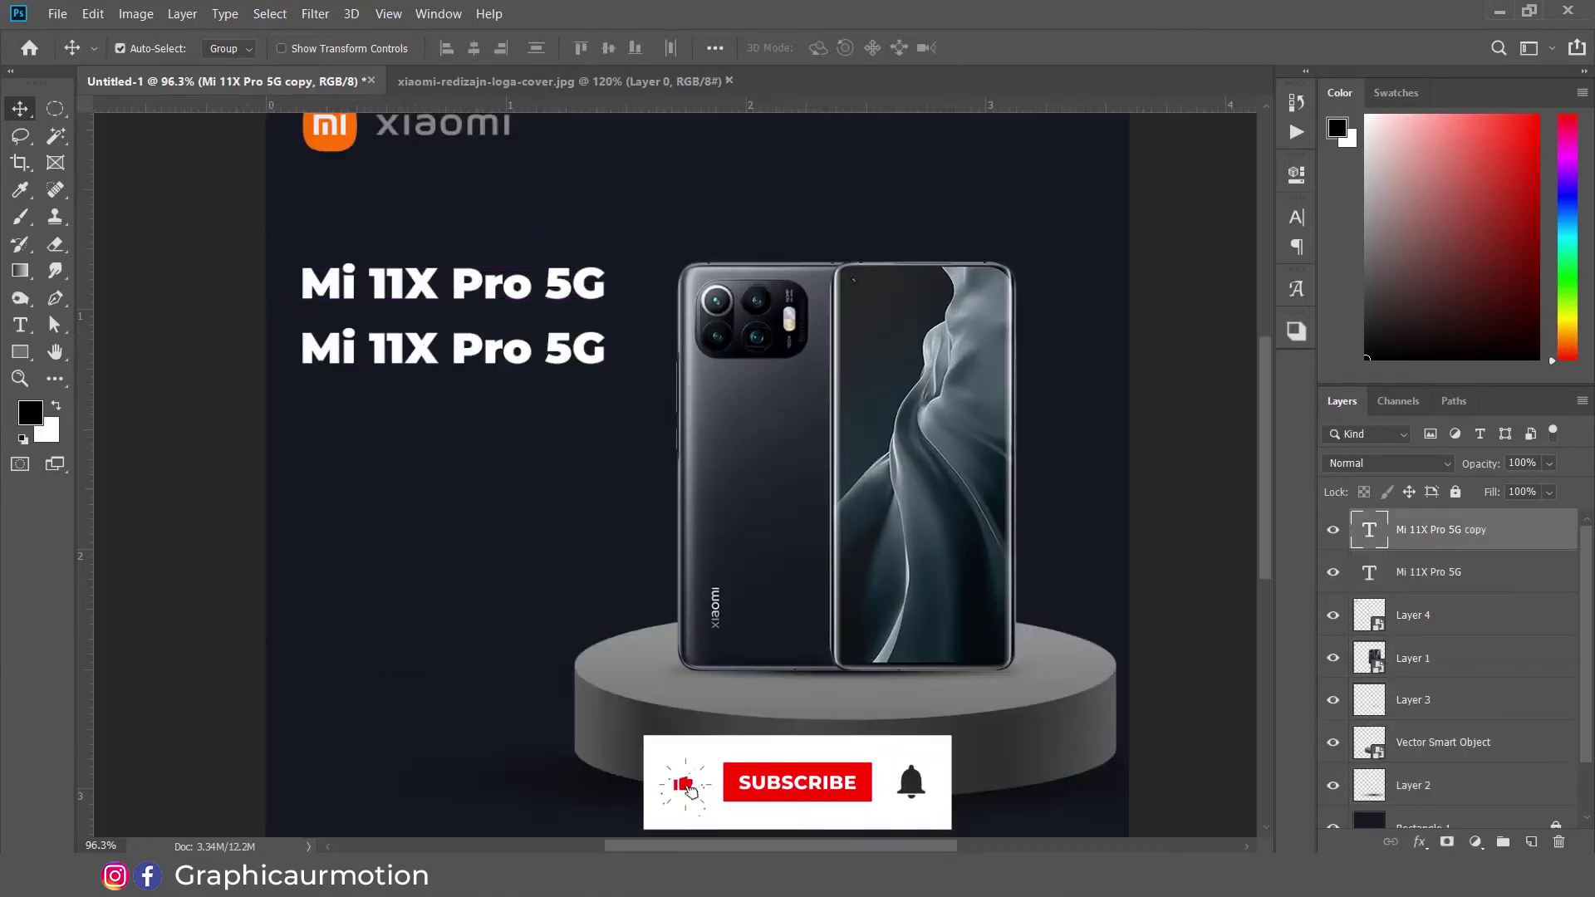
double_click(340, 351)
key("ctrl+v")
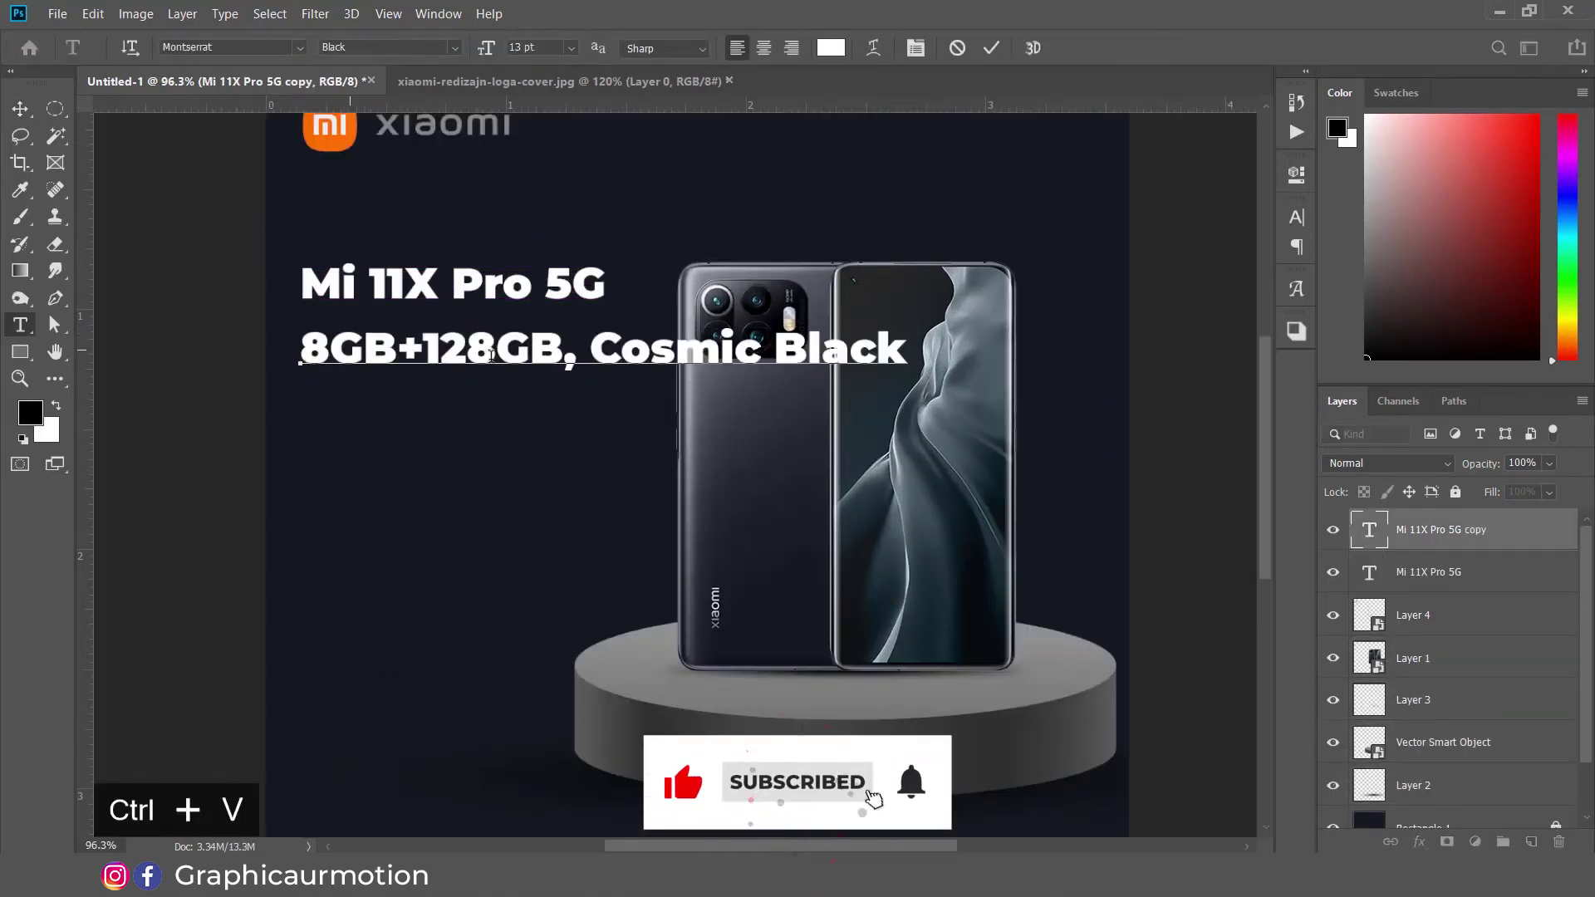
Step: Set the "8GB+128GB, Cosmic Black" text to Medium weight at 9 pt
key("ctrl+a")
left_click(456, 48)
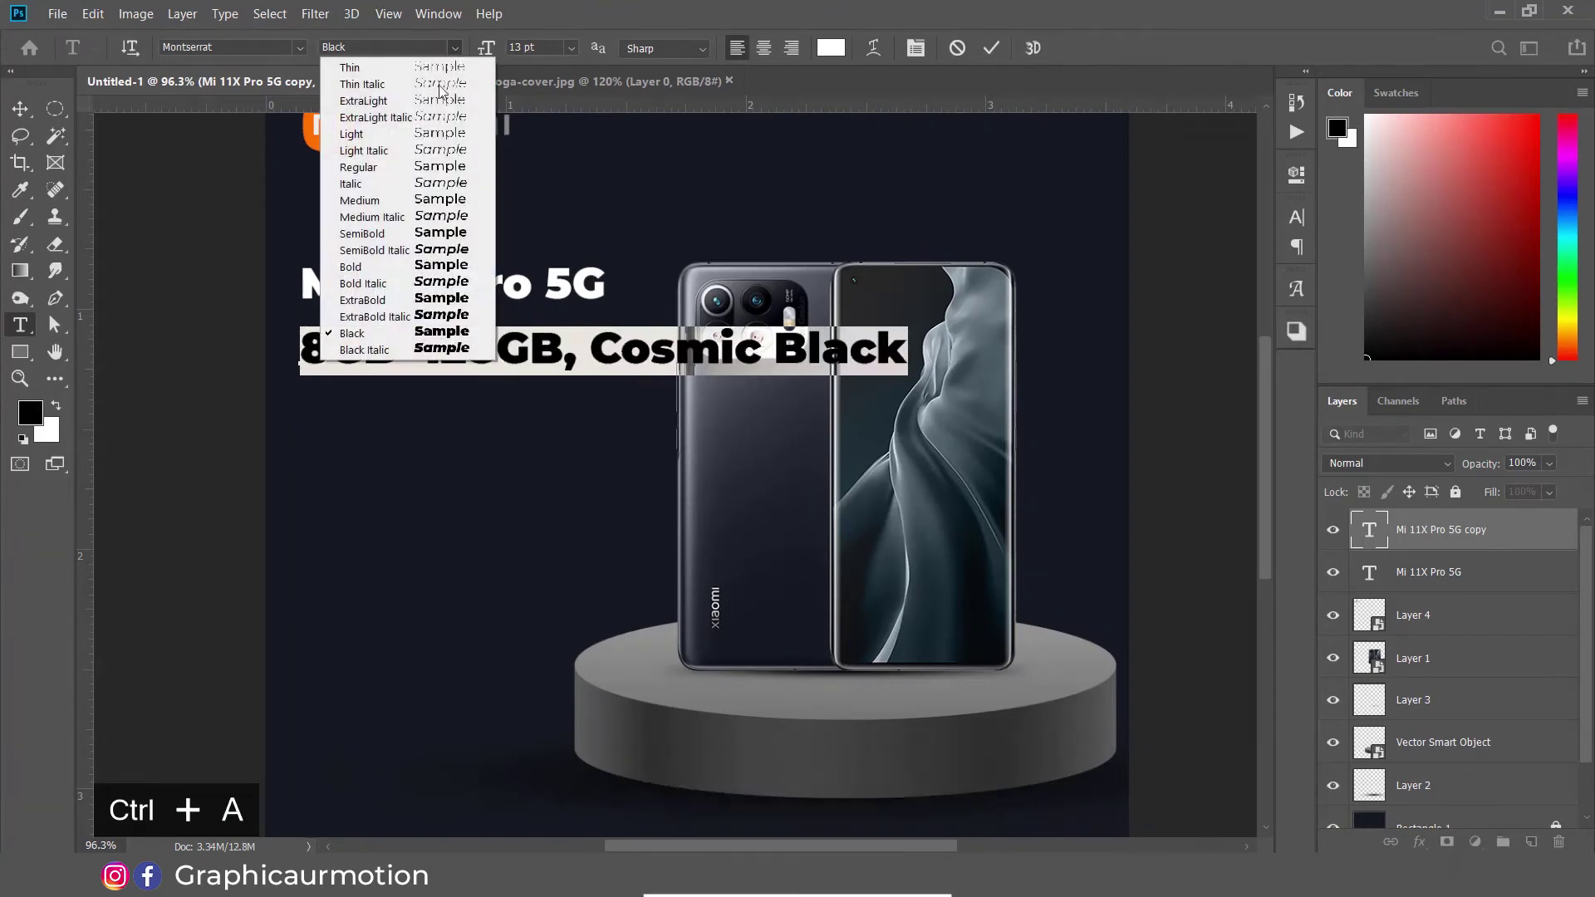
left_click(374, 200)
left_click(549, 364)
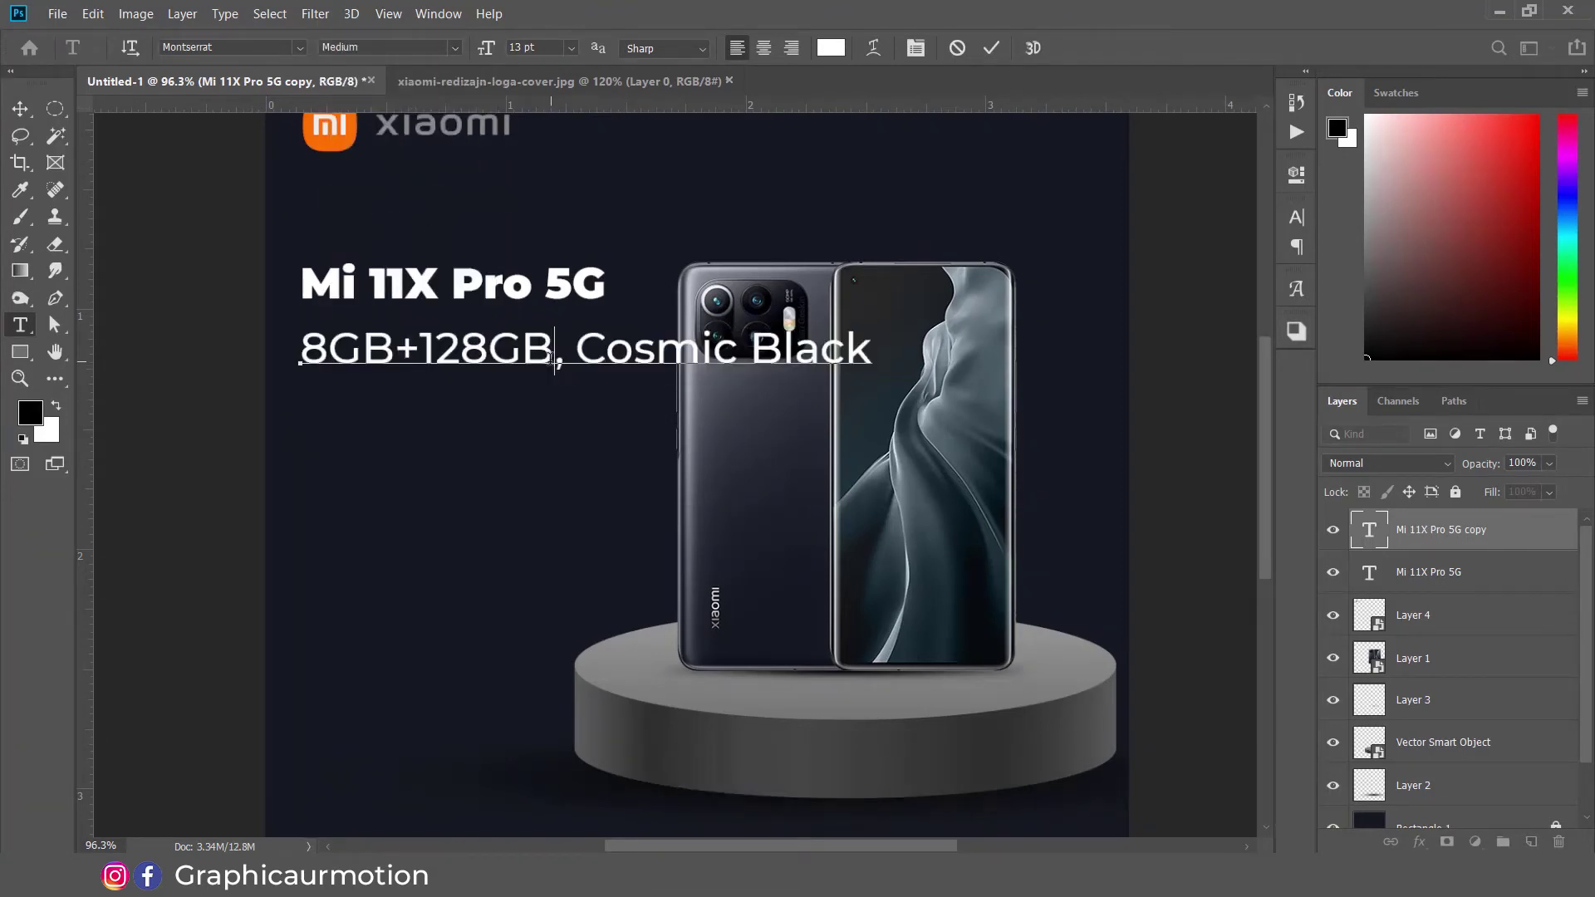
key("ctrl+a")
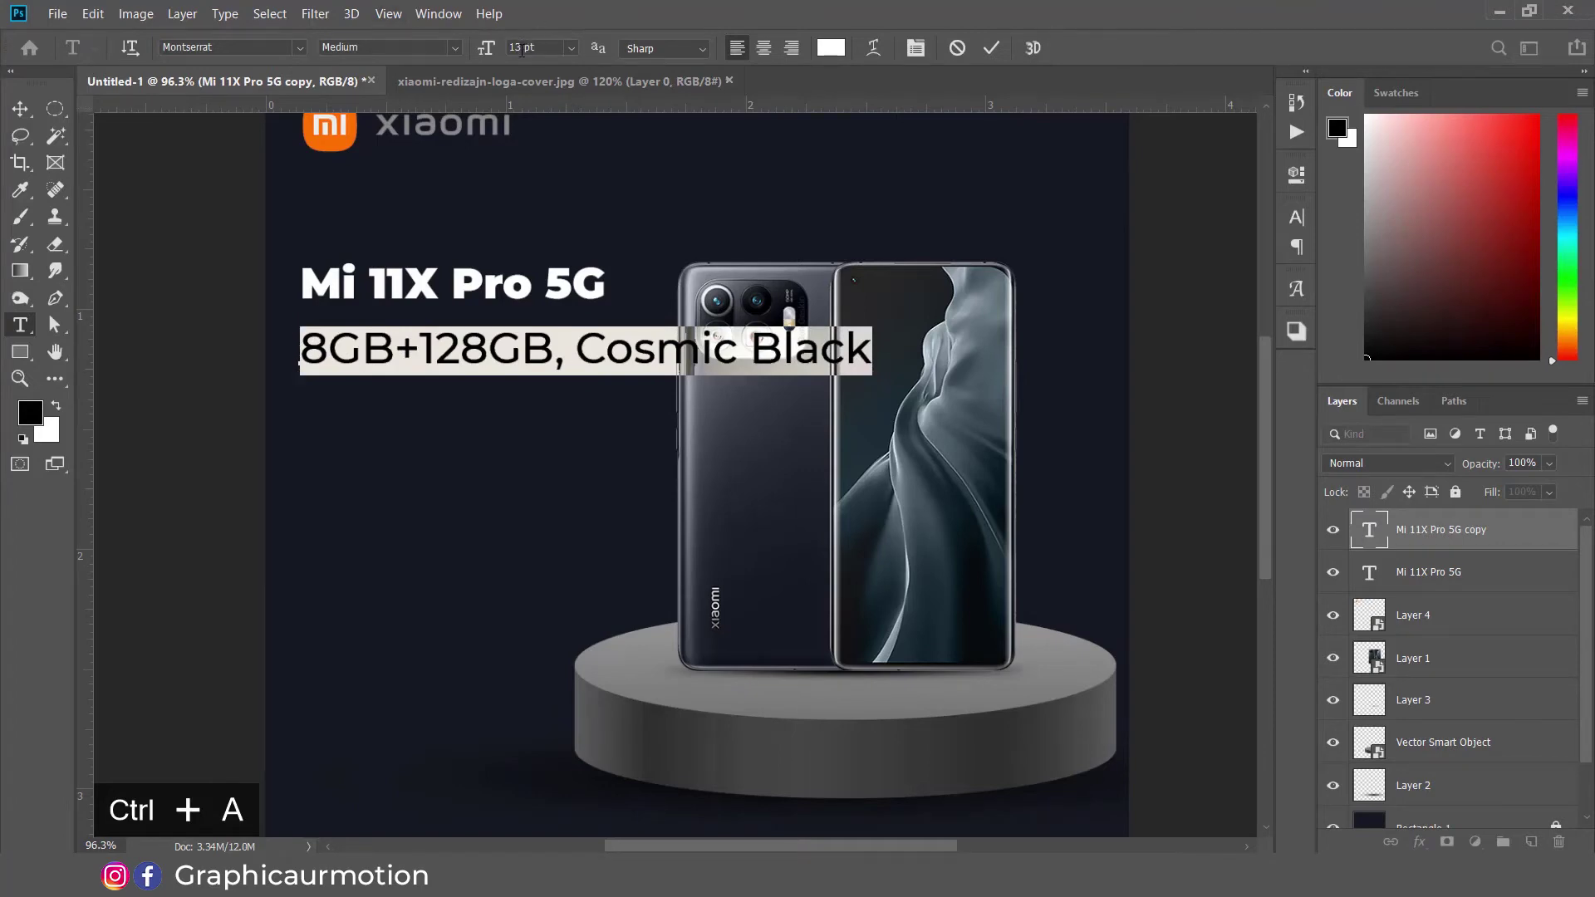
left_click(521, 48)
type("9")
key("Return")
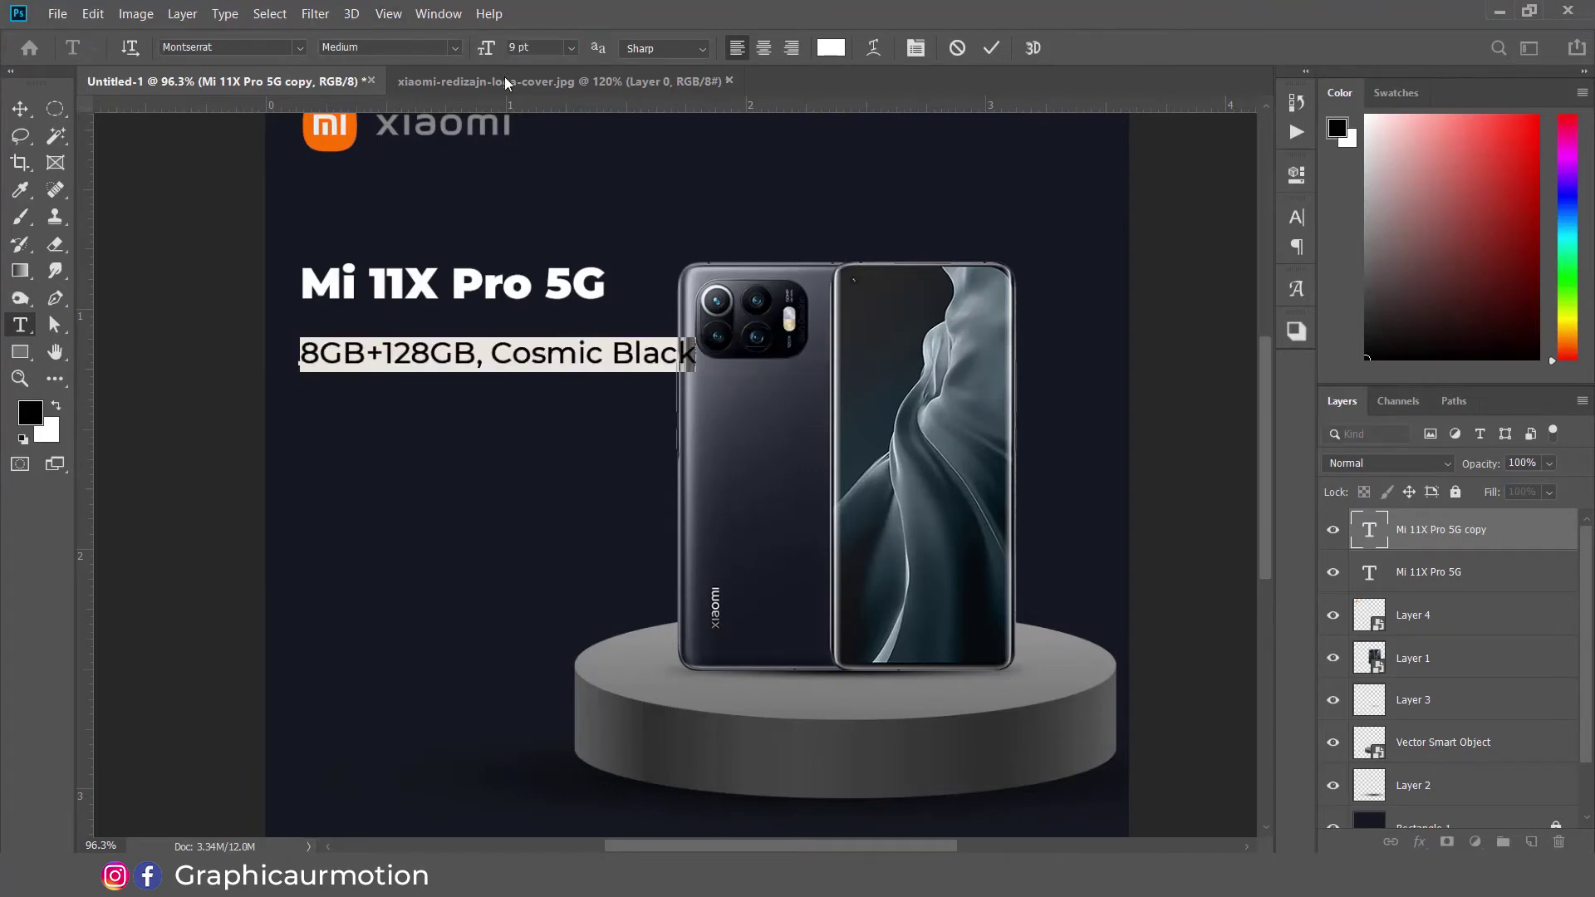
Step: Remove the comma and space after "8GB+128GB" and put "Cosmic Black" on a second line
left_click(492, 353)
key("BackSpace")
key("BackSpace")
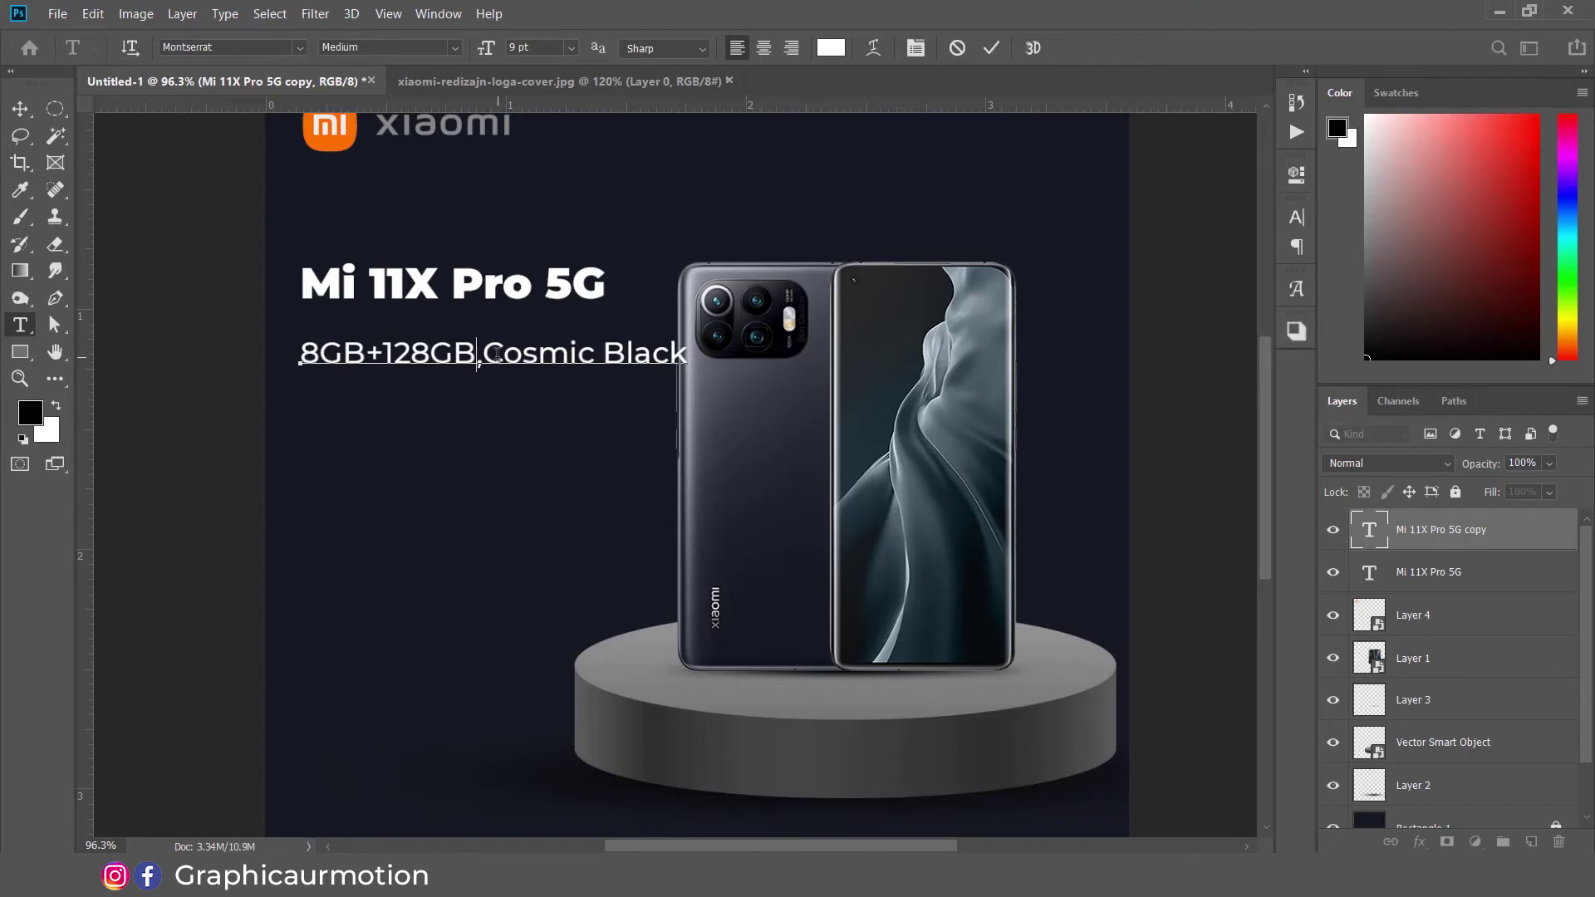
key("Return")
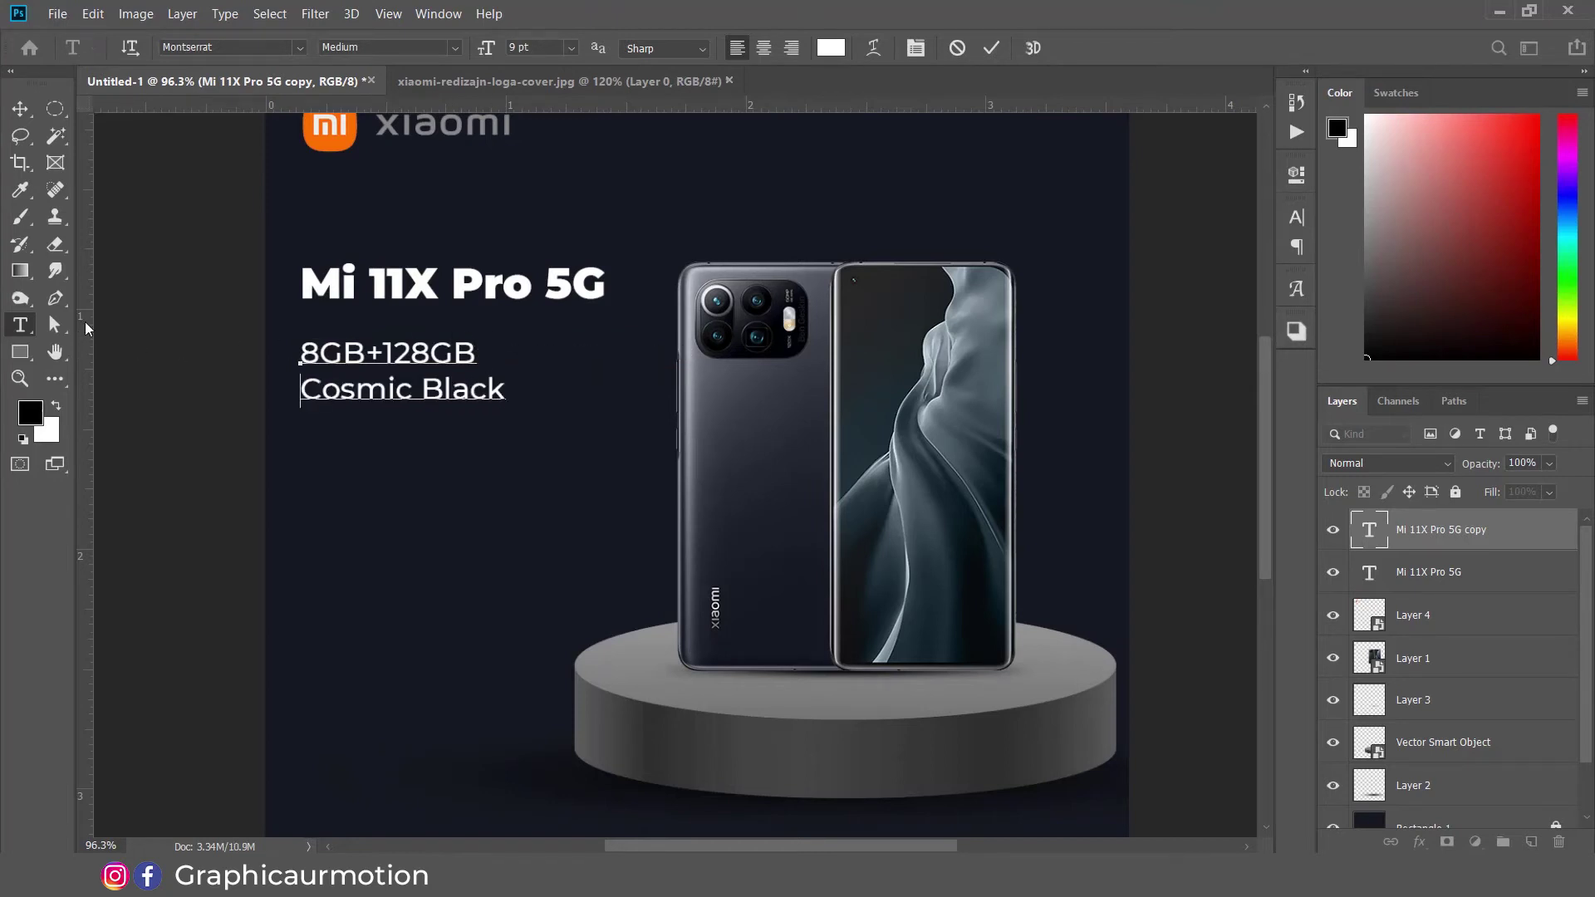
Step: Make only the "8GB+128GB" line Bold
left_click_drag(301, 355, 480, 347)
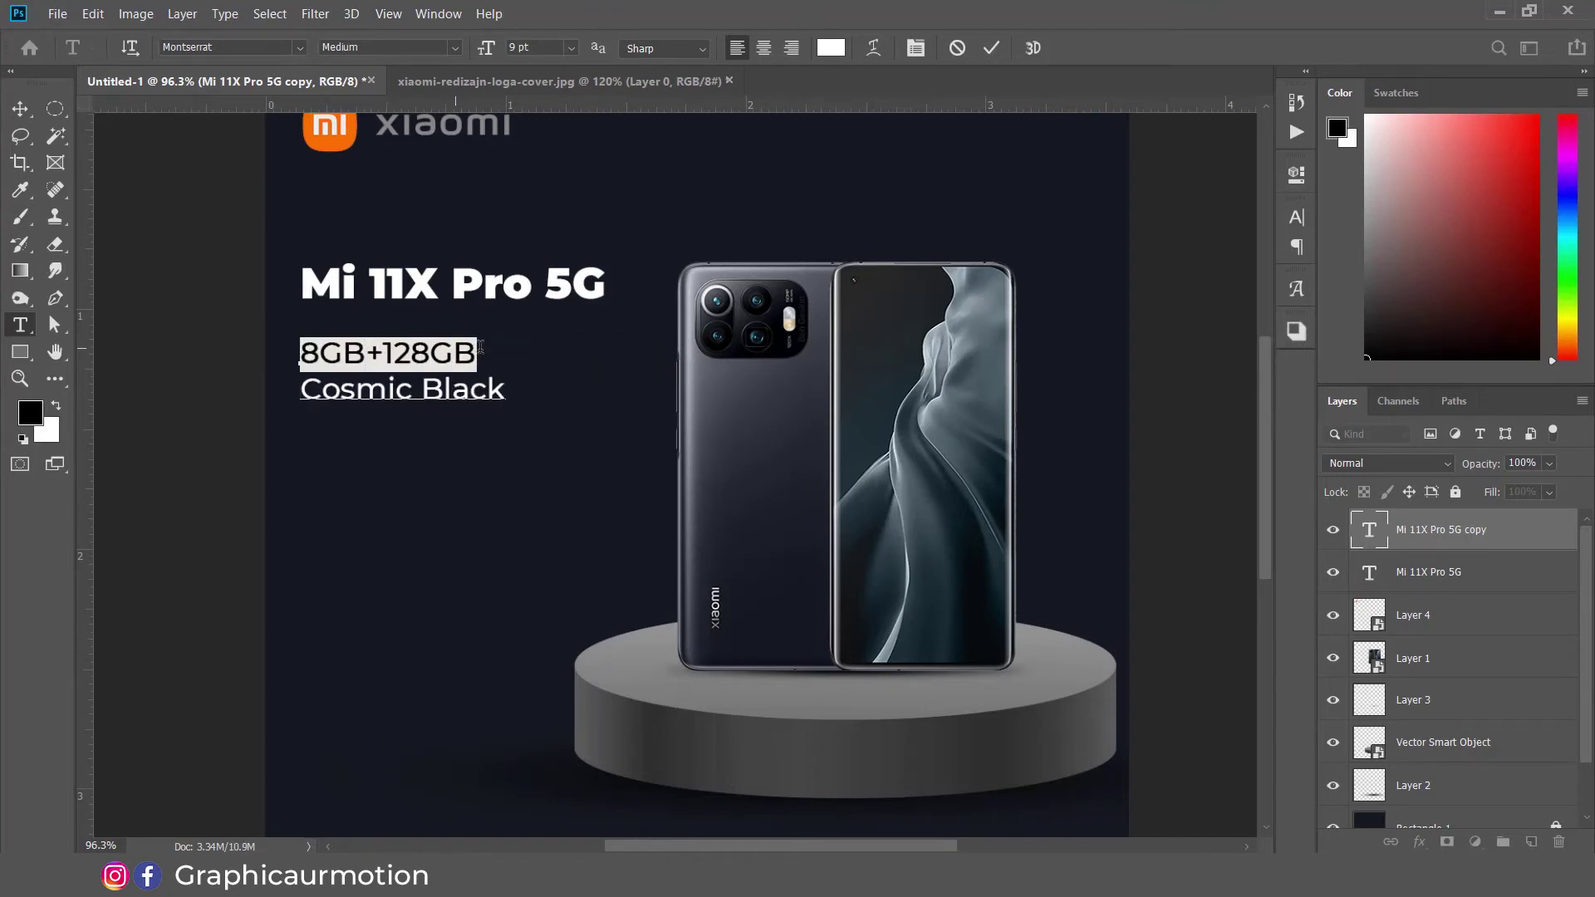
left_click(455, 49)
left_click(373, 233)
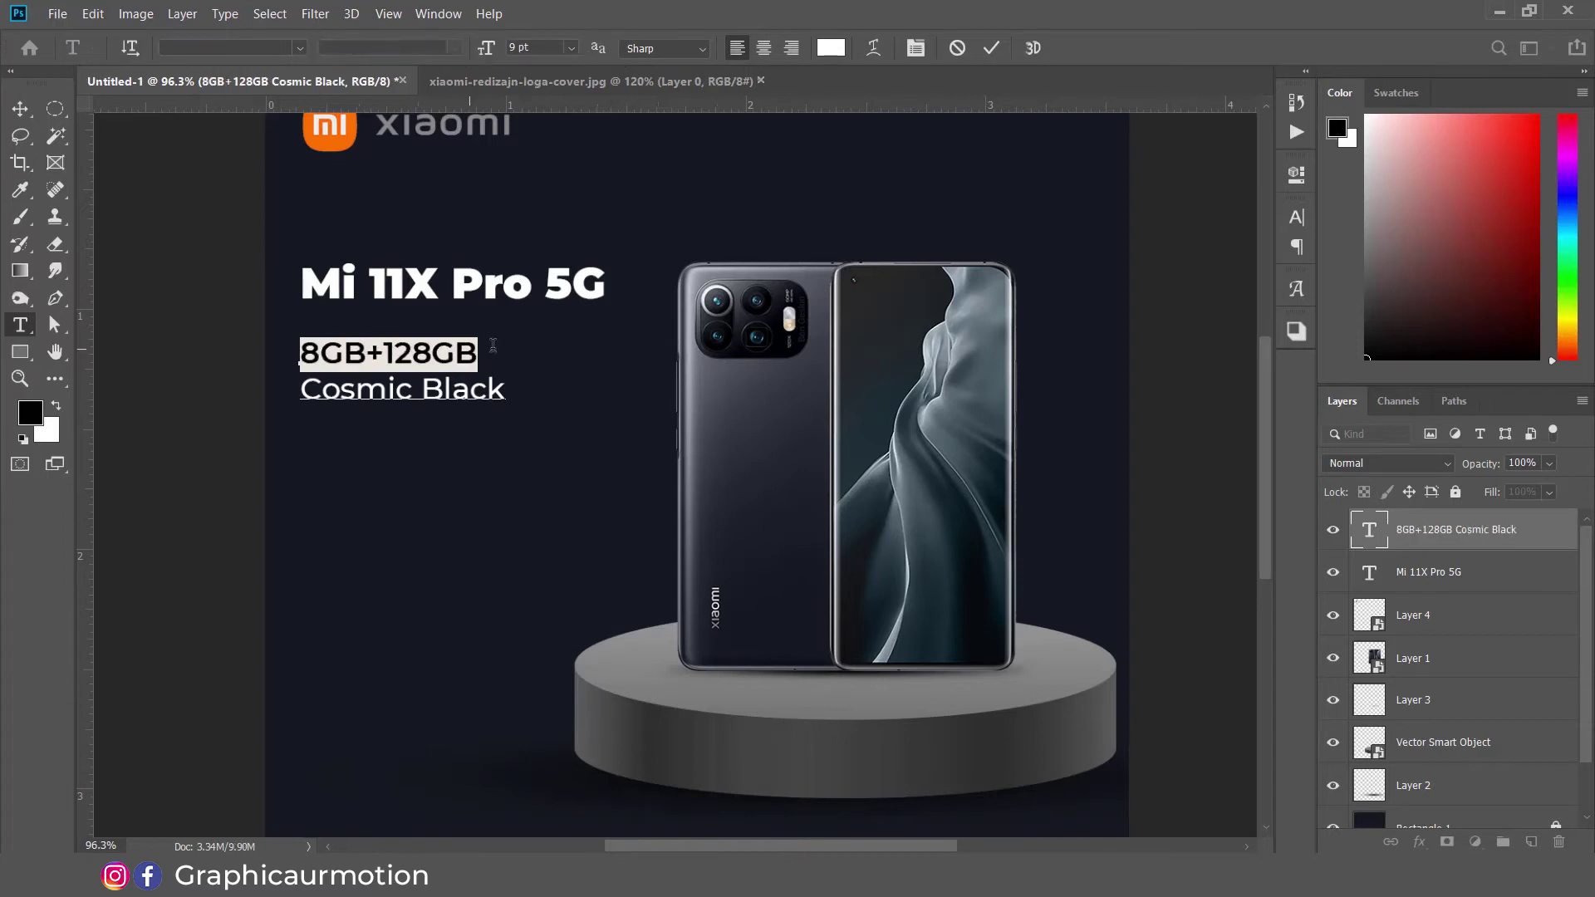
left_click(455, 52)
left_click(375, 267)
left_click(450, 353)
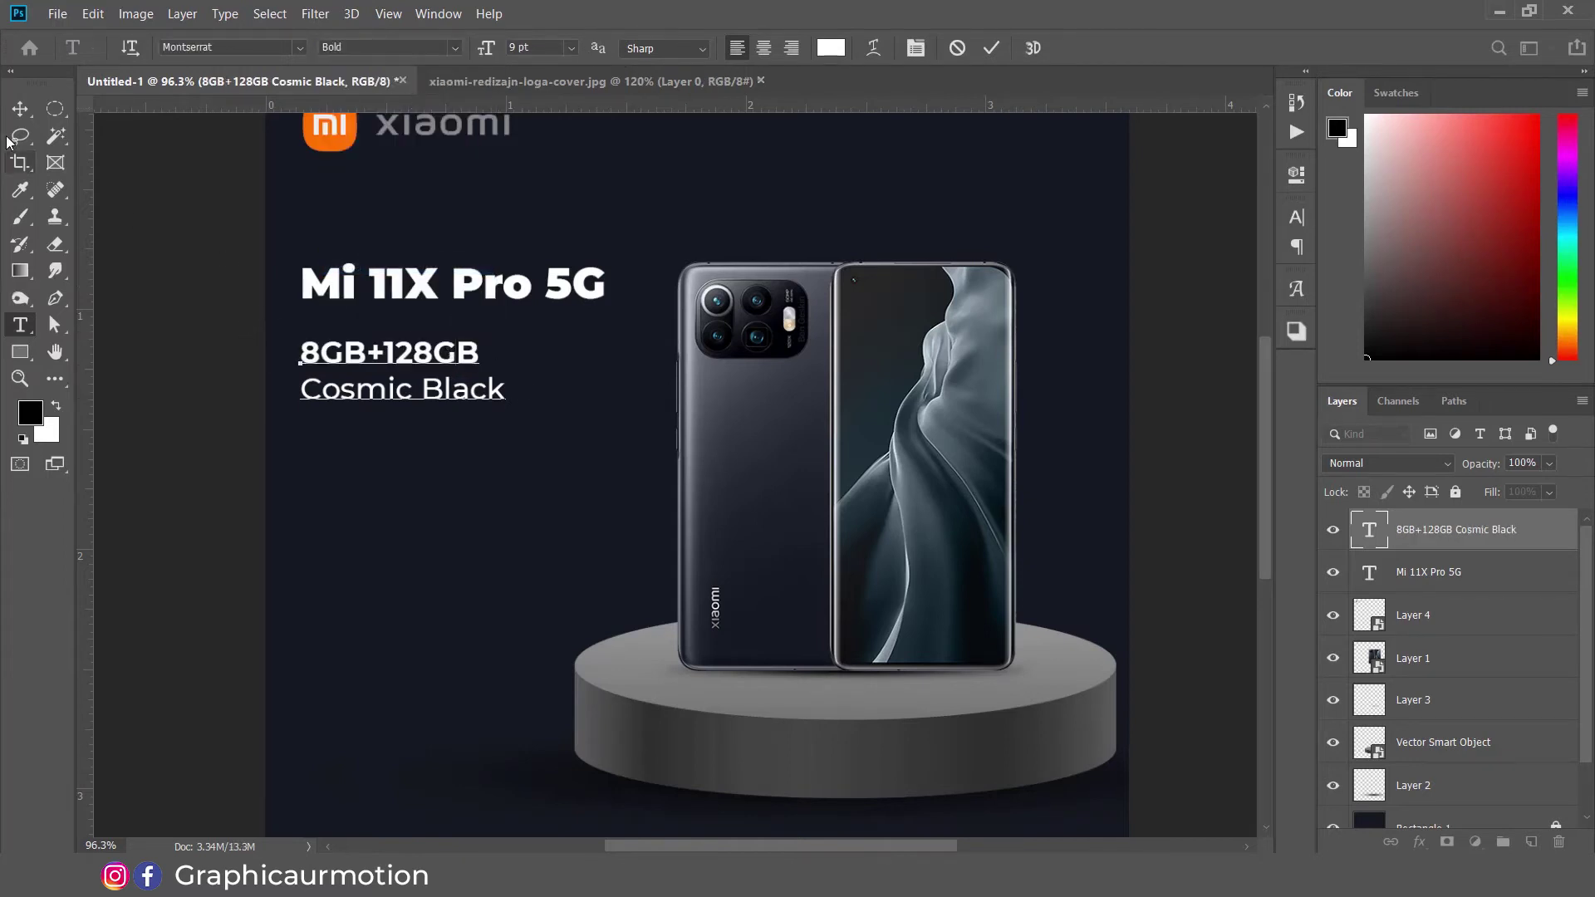
Step: Duplicate the two-line "8GB+128GB Cosmic Black" text and place the copy directly beneath the original
left_click(20, 108)
left_click_drag(441, 357, 486, 447)
scroll(493, 391, "down", 3)
left_click(485, 441)
scroll(567, 450, "up", 2)
Step: Copy "₹39,999" from the Notepad document and replace the text of the lower duplicate with it in Photoshop
key("alt+Tab")
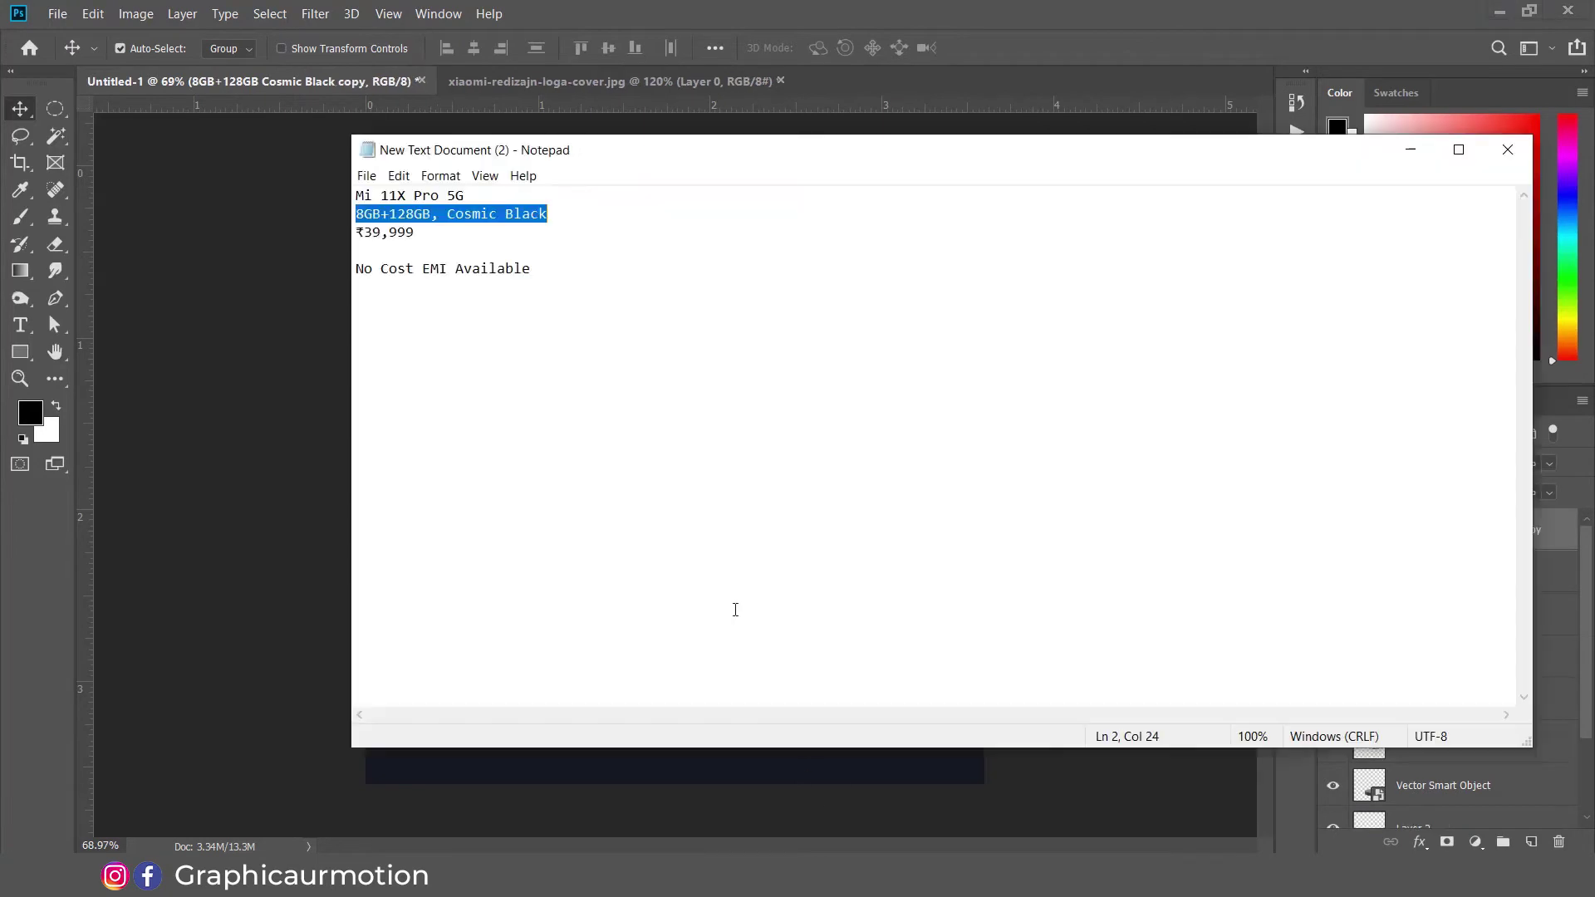
left_click_drag(435, 235, 301, 235)
key("ctrl+c")
key("alt+Tab")
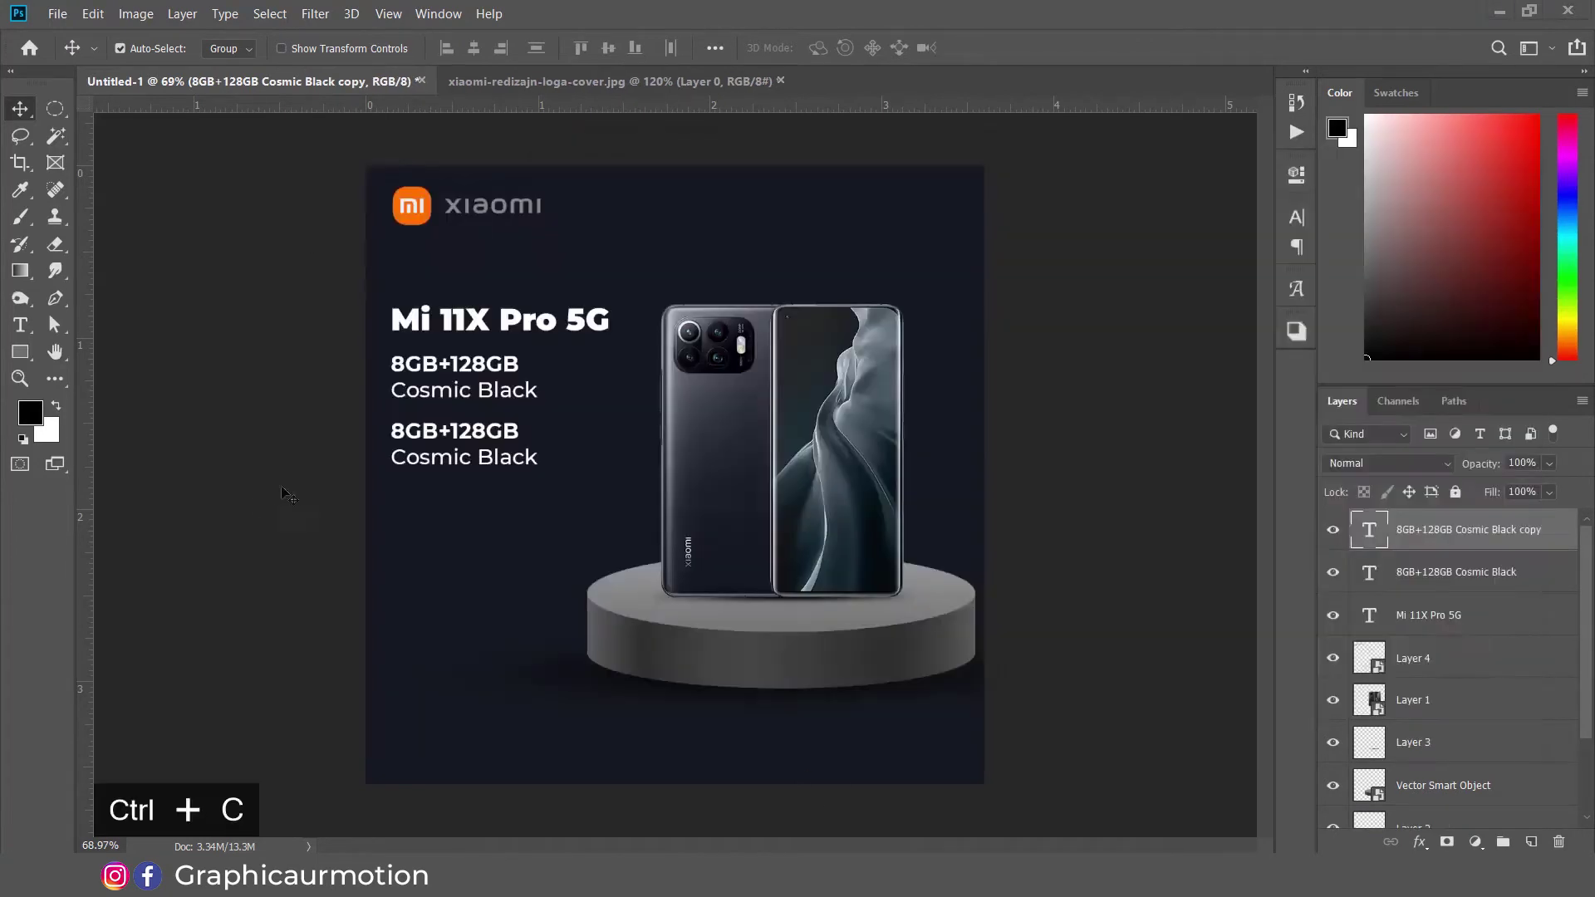
double_click(452, 438)
key("ctrl+v")
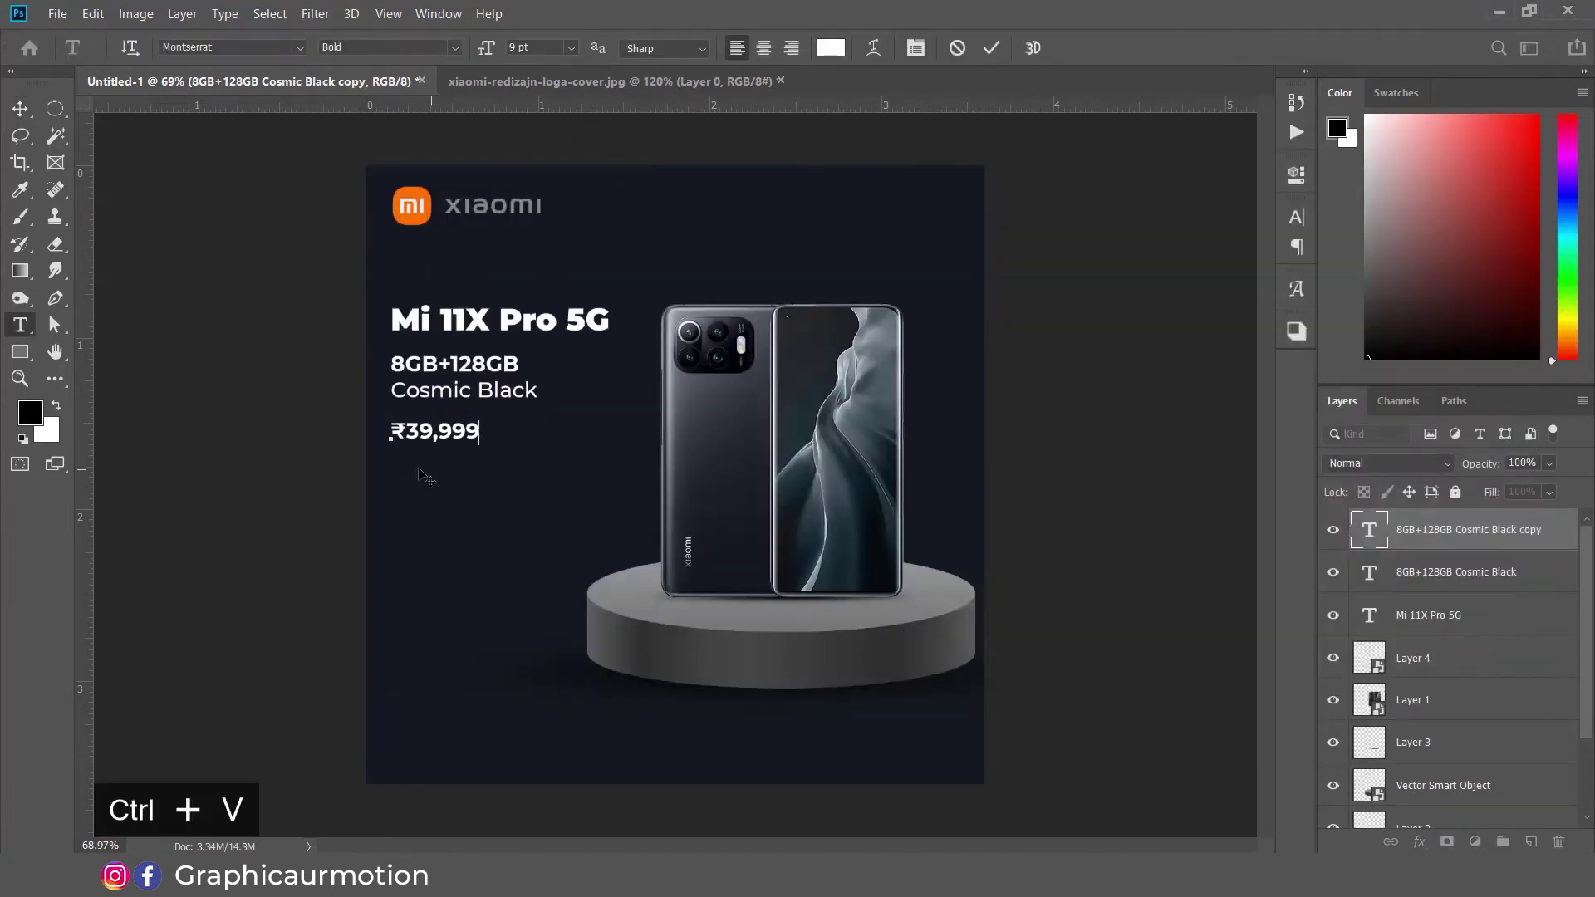
scroll(413, 456, "up", 1)
left_click(34, 116)
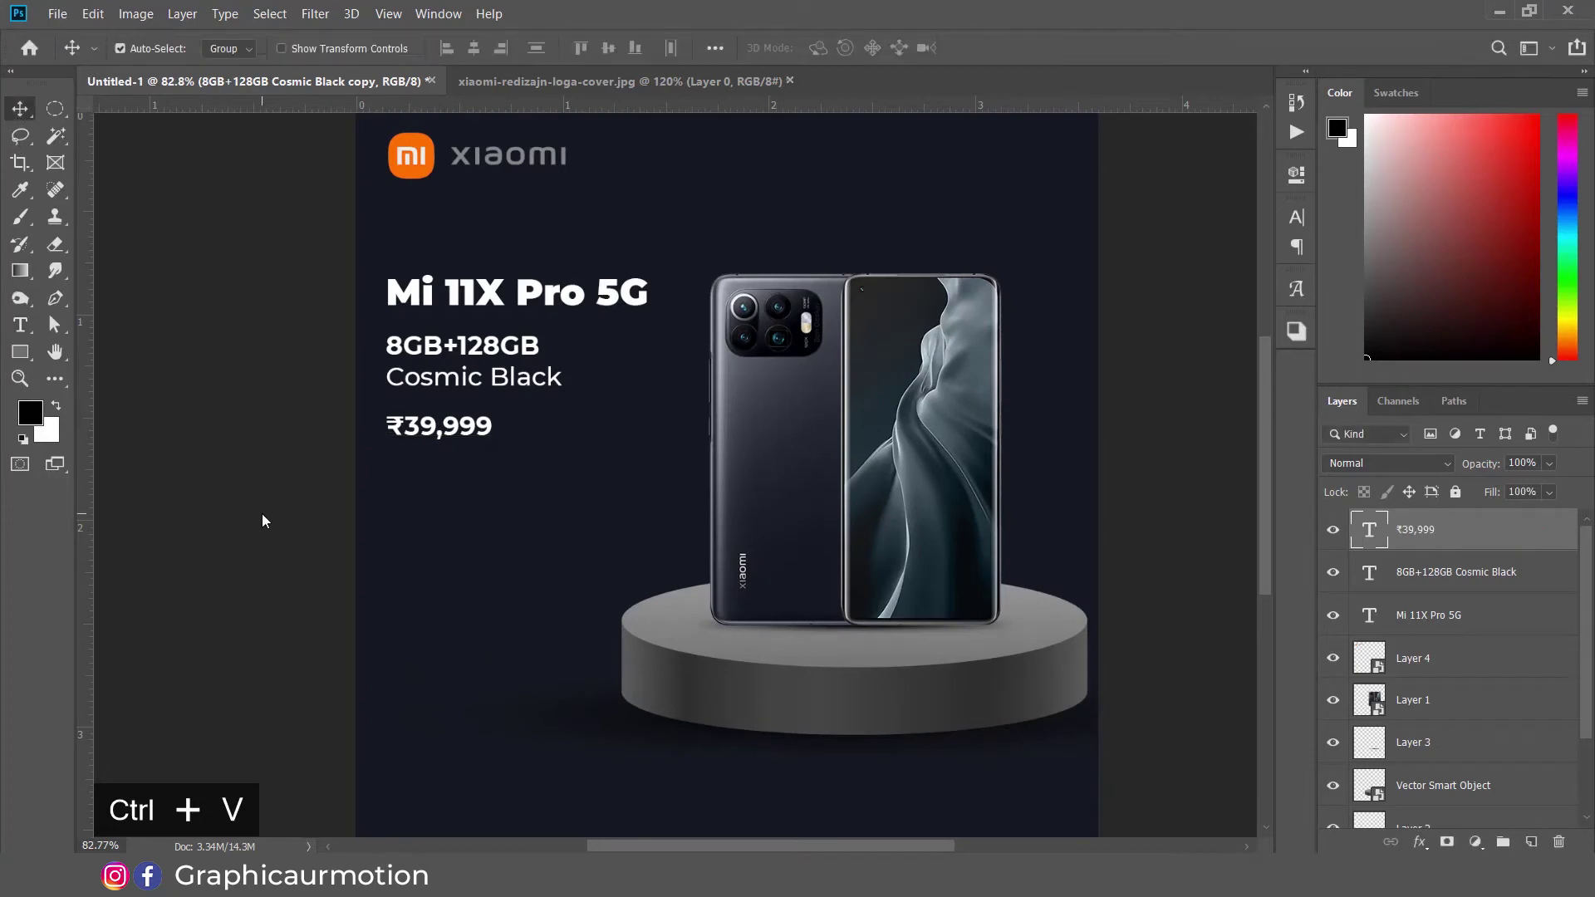
Step: Enlarge the "₹39,999" price text and leave a wider gap between it and the "Cosmic Black" line
key("ctrl+t")
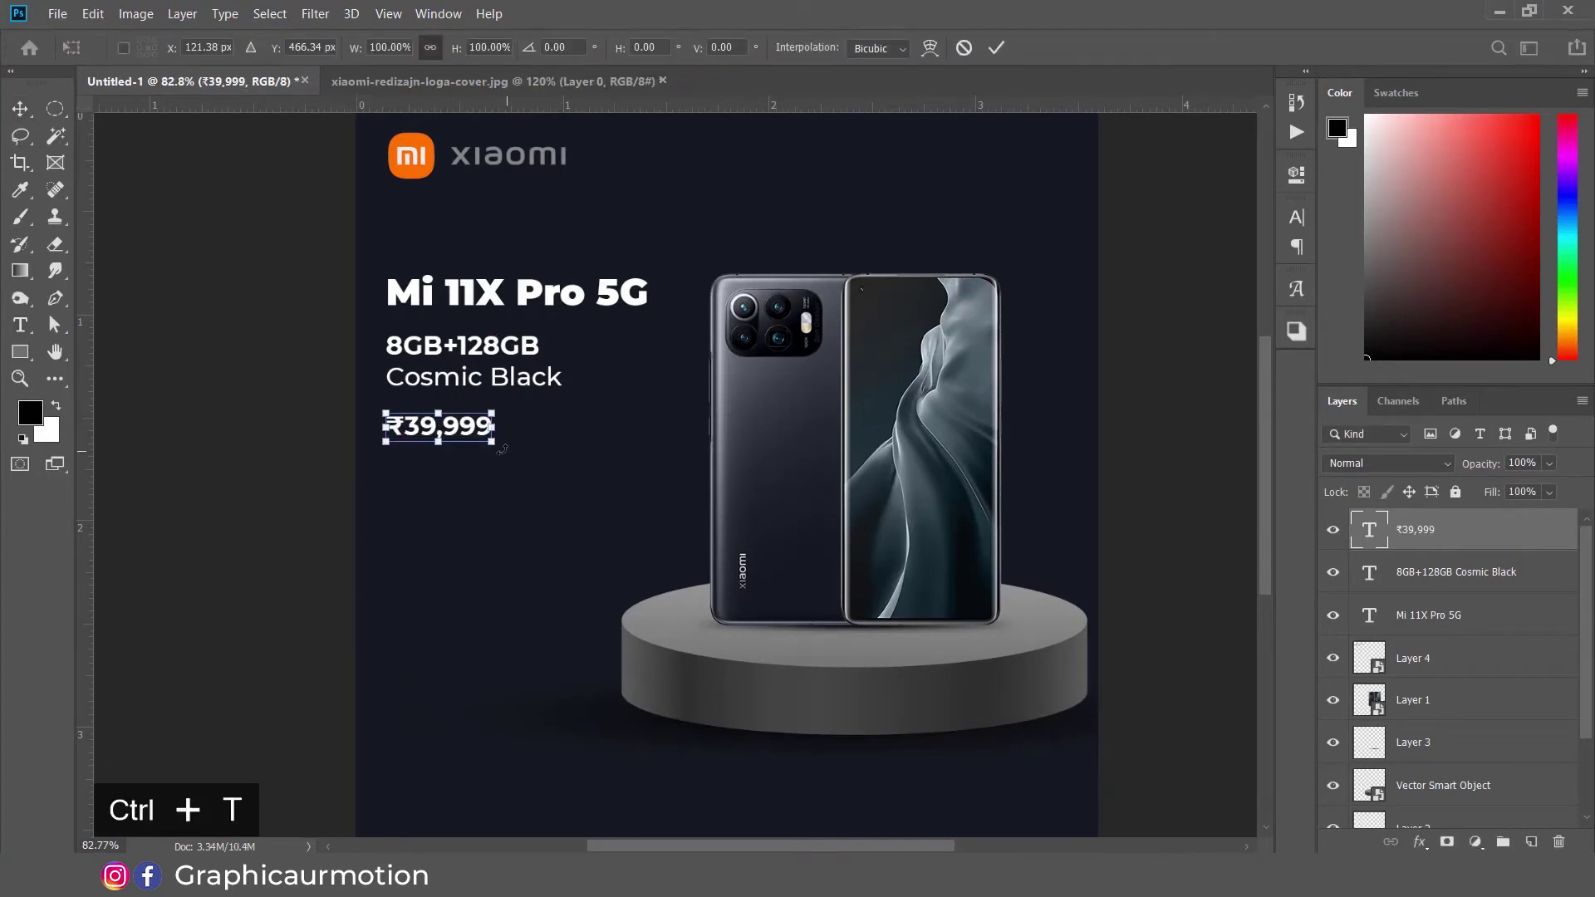
mouse_move(493, 443)
left_mouse_down()
mouse_move(533, 474)
mouse_move(466, 455)
left_mouse_up()
key("Return")
scroll(519, 471, "down", 2)
left_click(1056, 514)
Step: Duplicate the "8GB+128GB Cosmic Black" text near the canvas's lower edge and replace it with "No Cost EMI Available" copied from Notepad
key("alt+Tab")
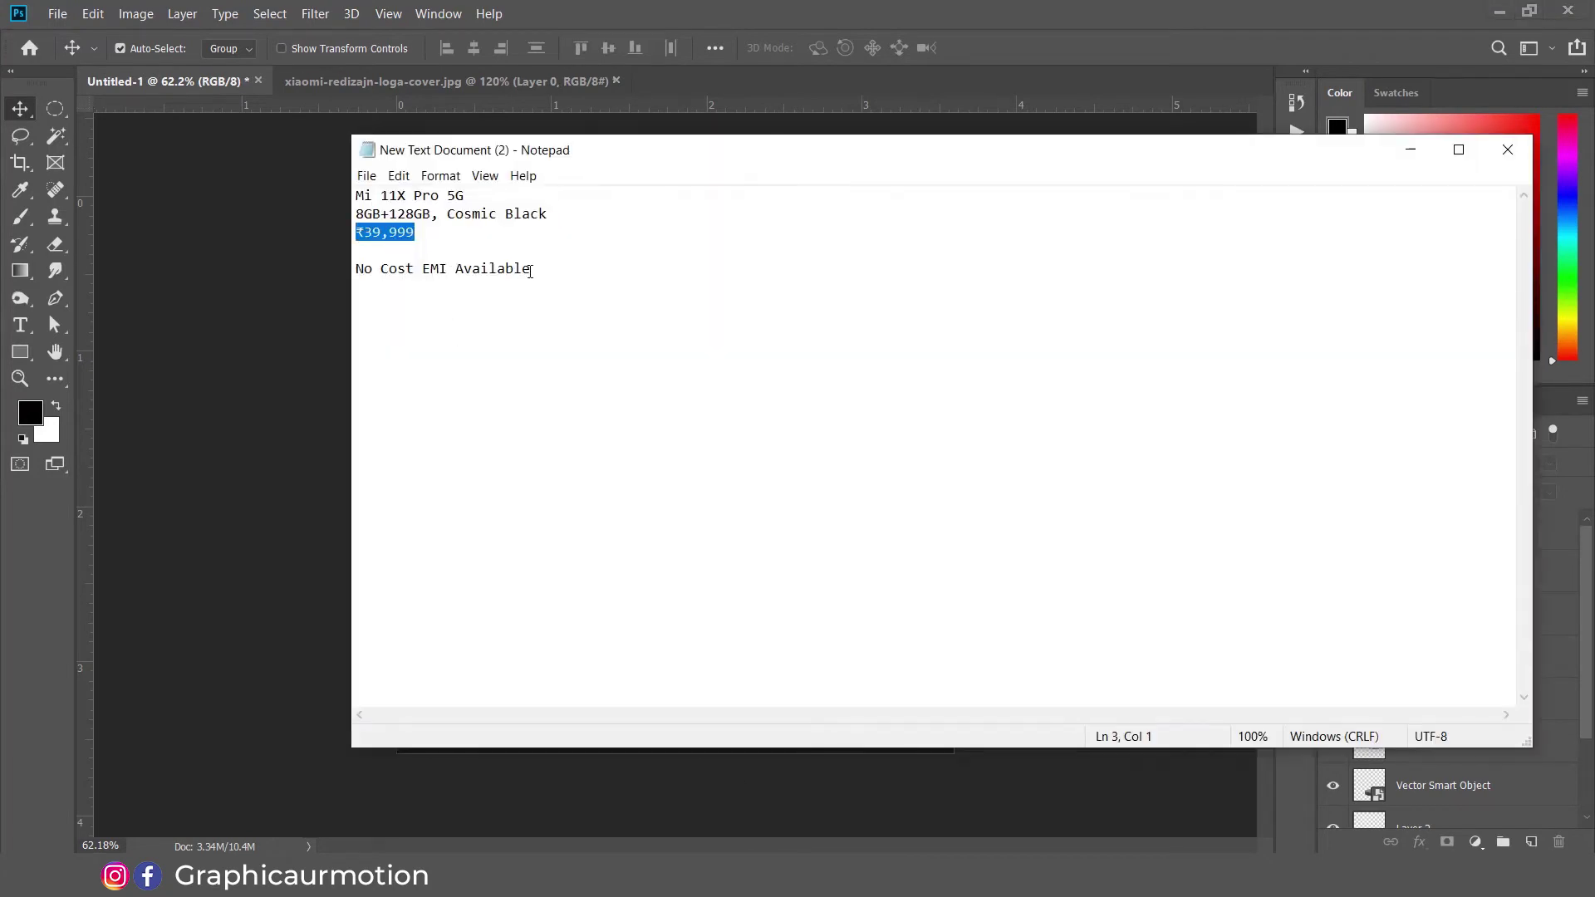
left_click_drag(531, 269, 354, 272)
key("ctrl+c")
left_click(252, 715)
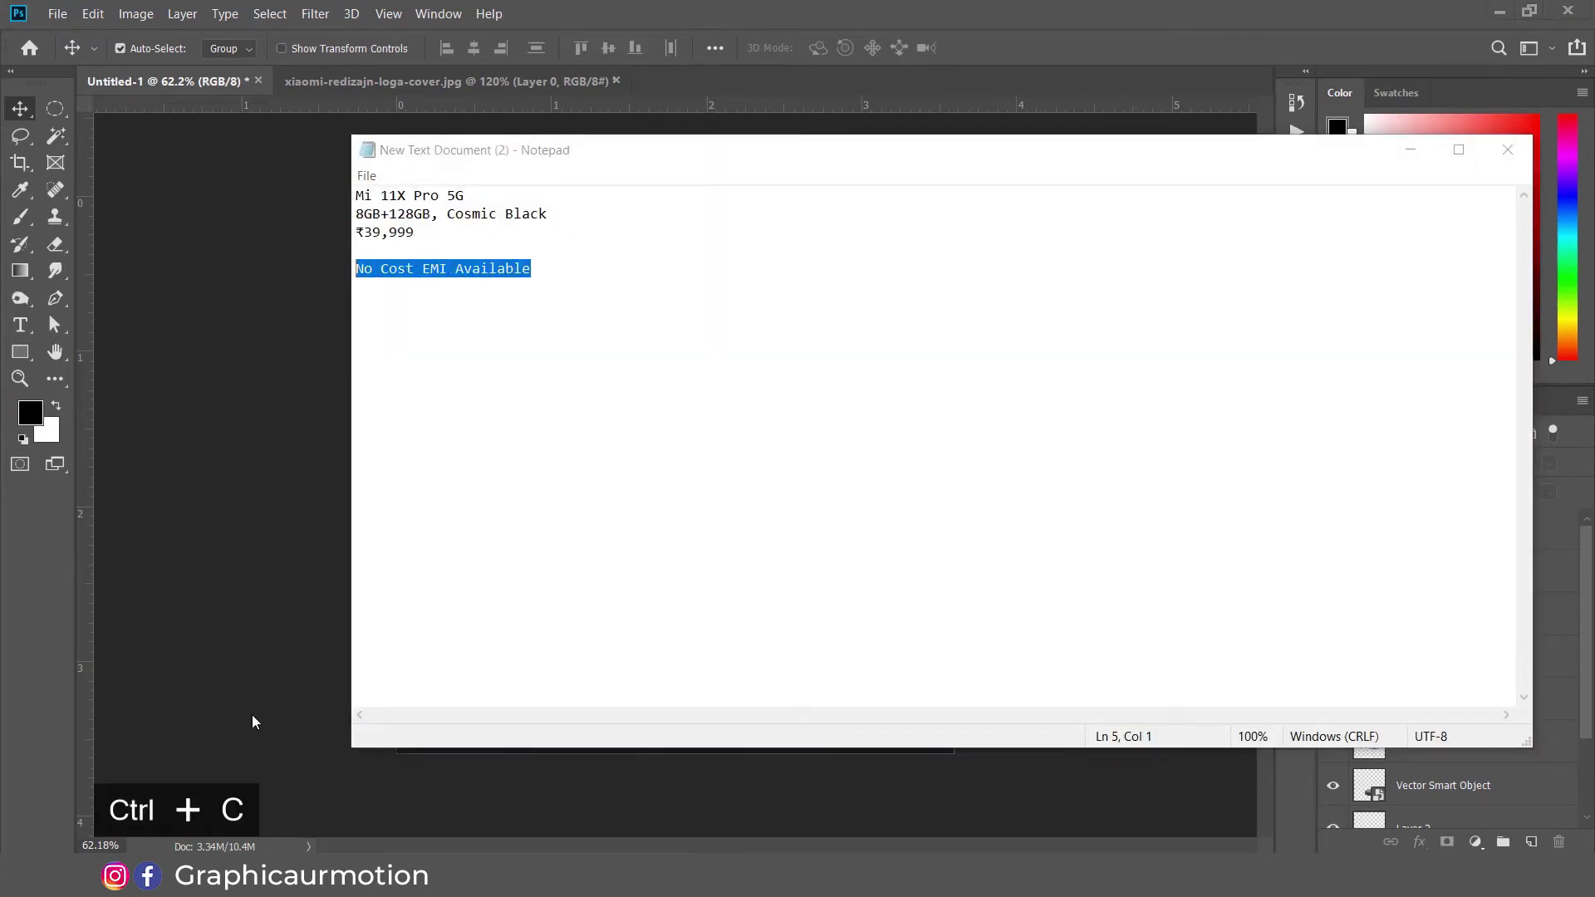
left_click(475, 405)
left_click_drag(480, 407, 485, 719)
double_click(485, 720)
key("ctrl+v")
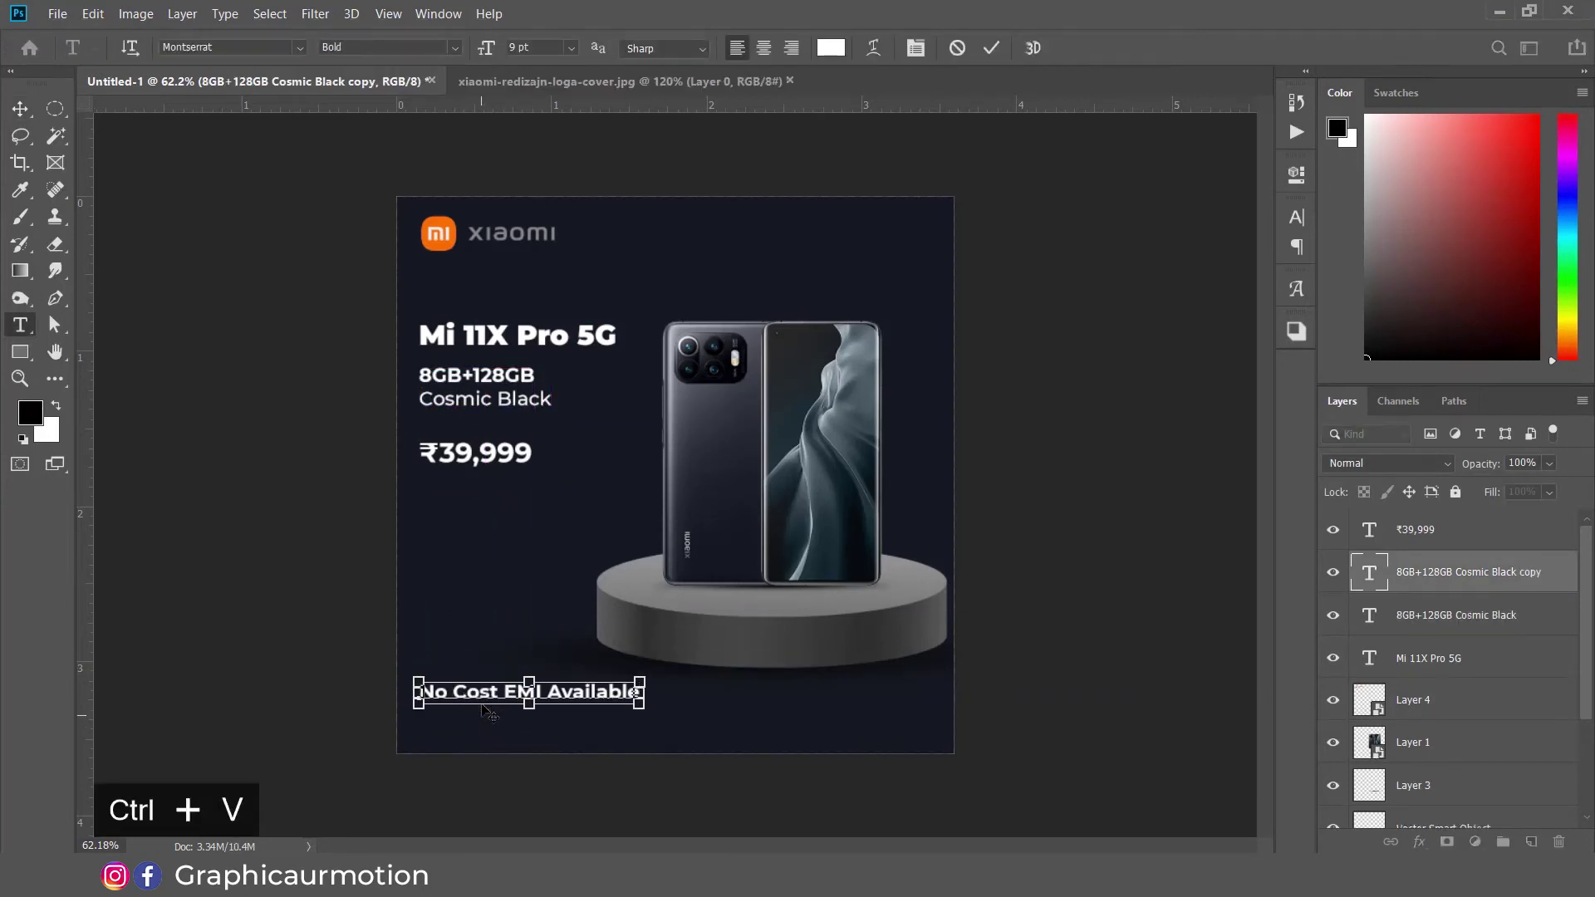
Step: Set the "No Cost EMI Available" text to Regular weight and move it slightly lower, closer to the canvas's bottom edge
key("ctrl+a")
left_click(454, 47)
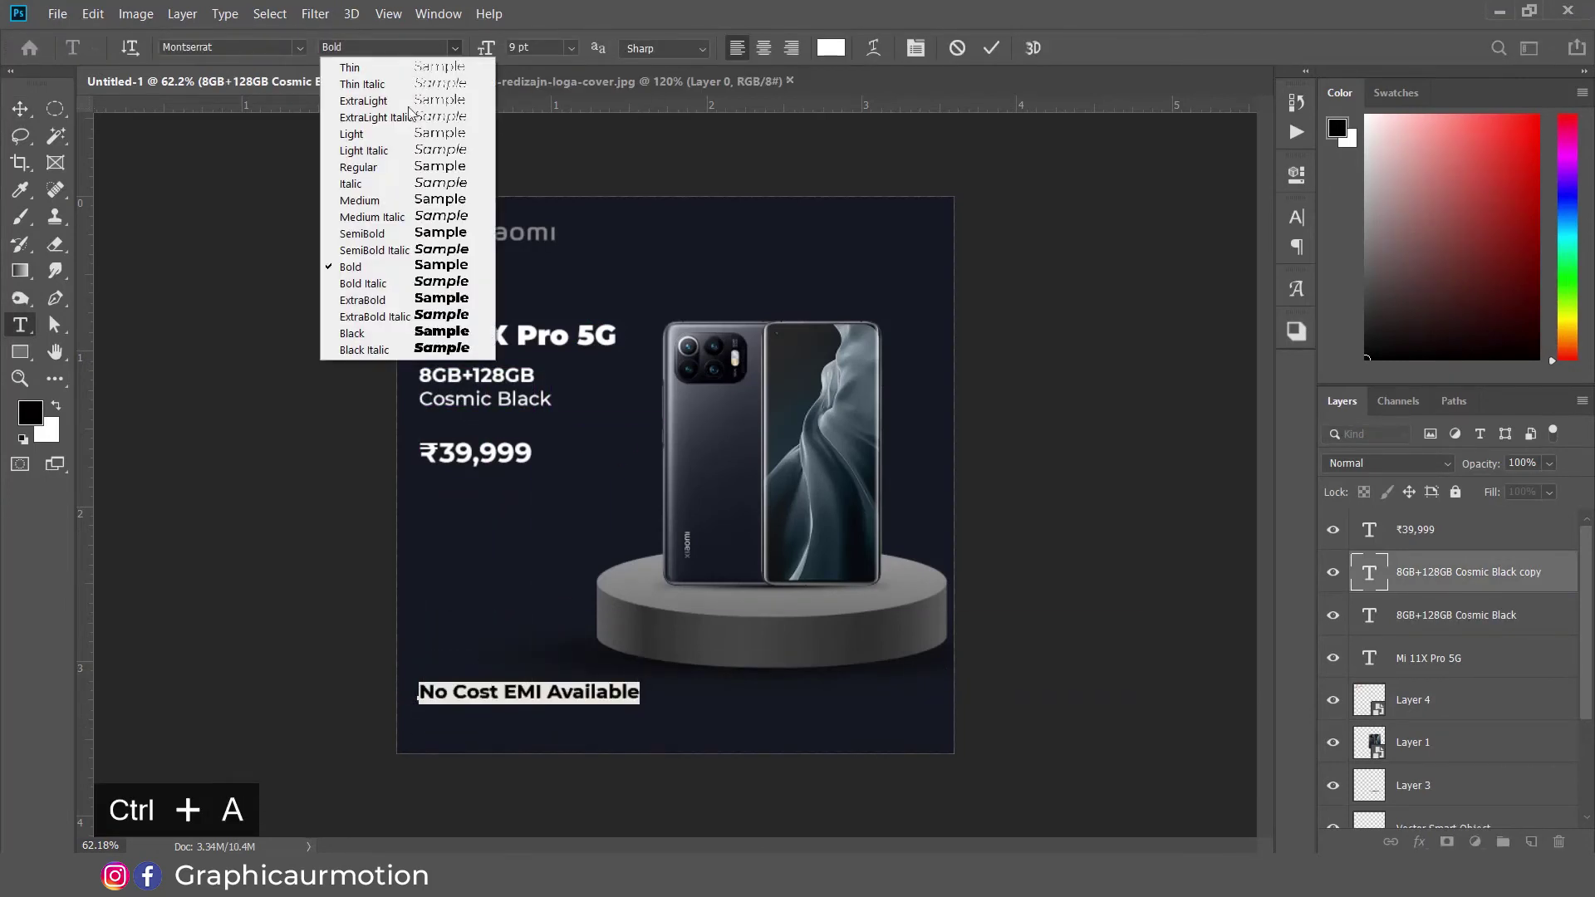
left_click(365, 166)
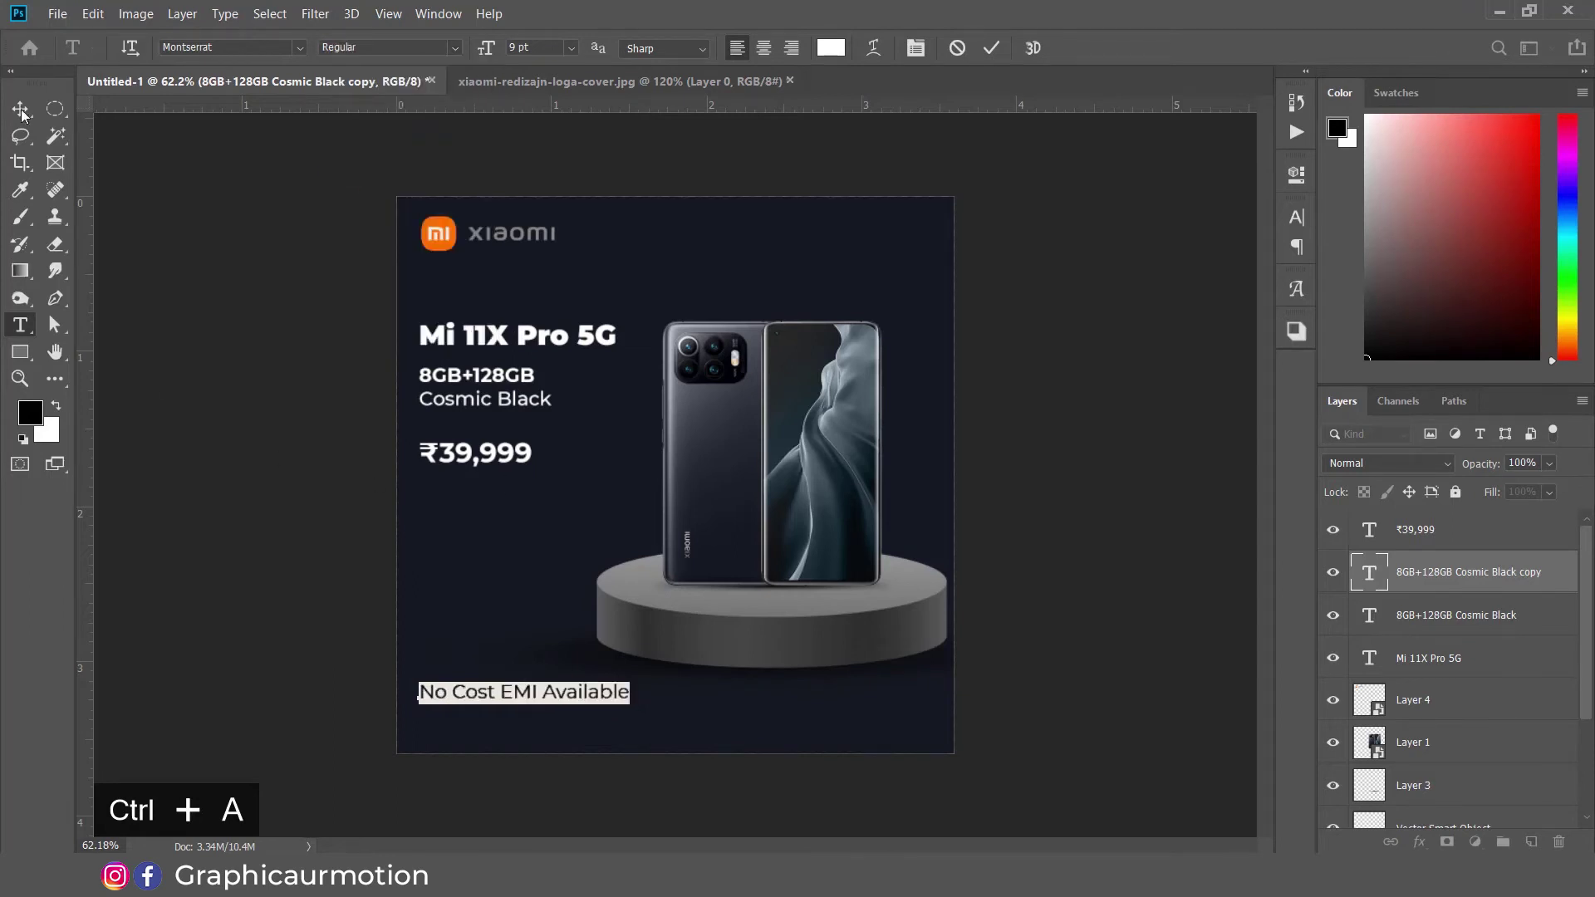
key("ctrl+Return")
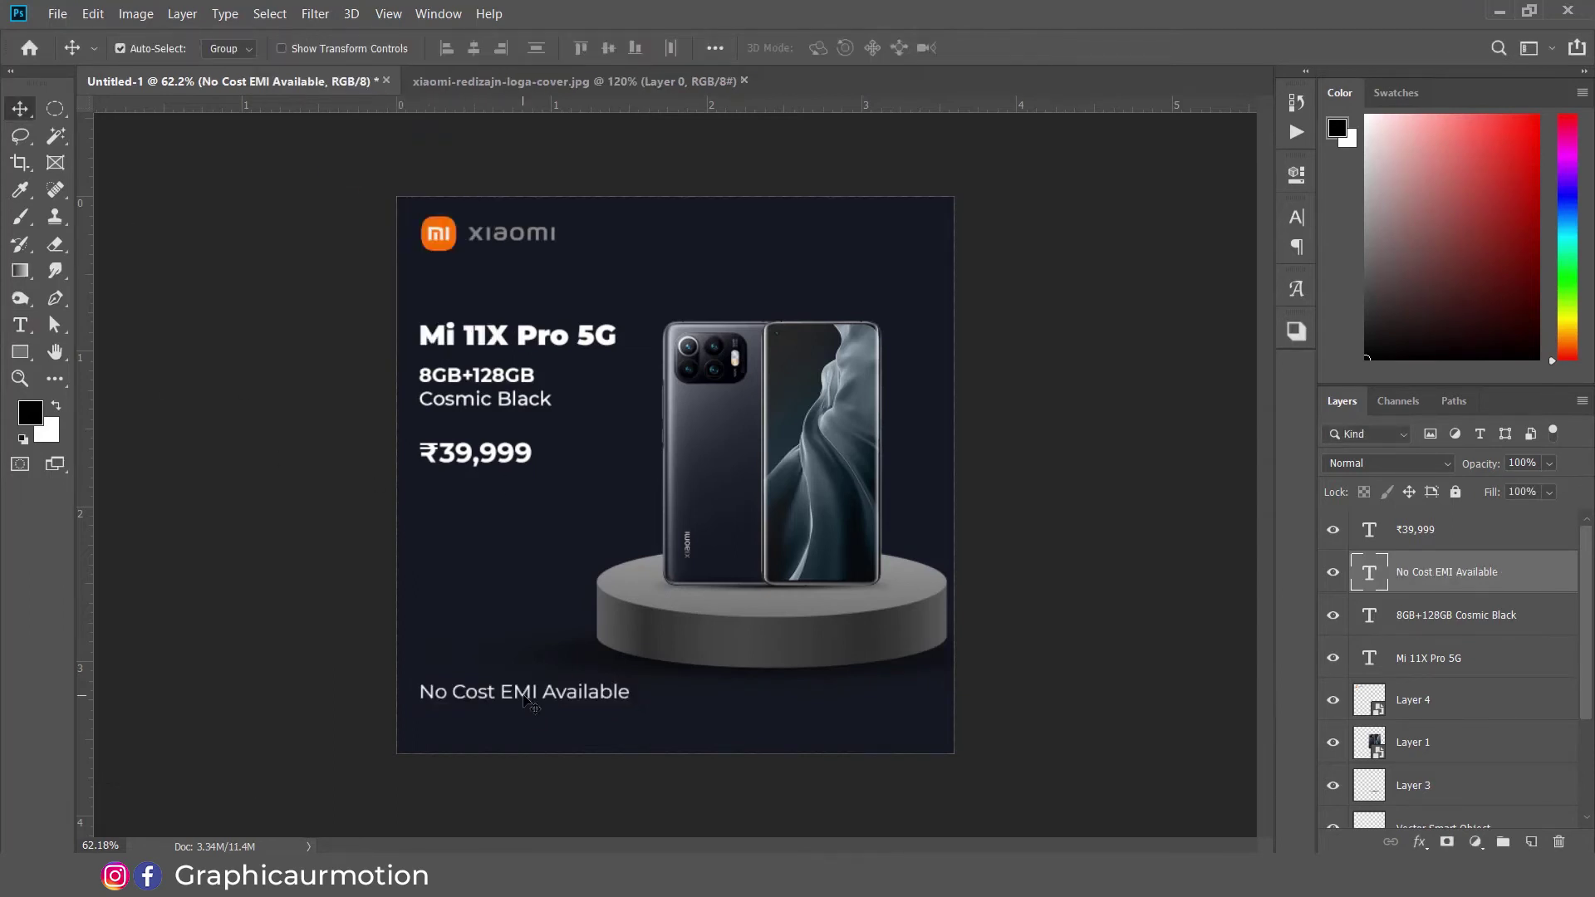
double_click(524, 720)
key("ctrl+Return")
left_click_drag(615, 700, 614, 727)
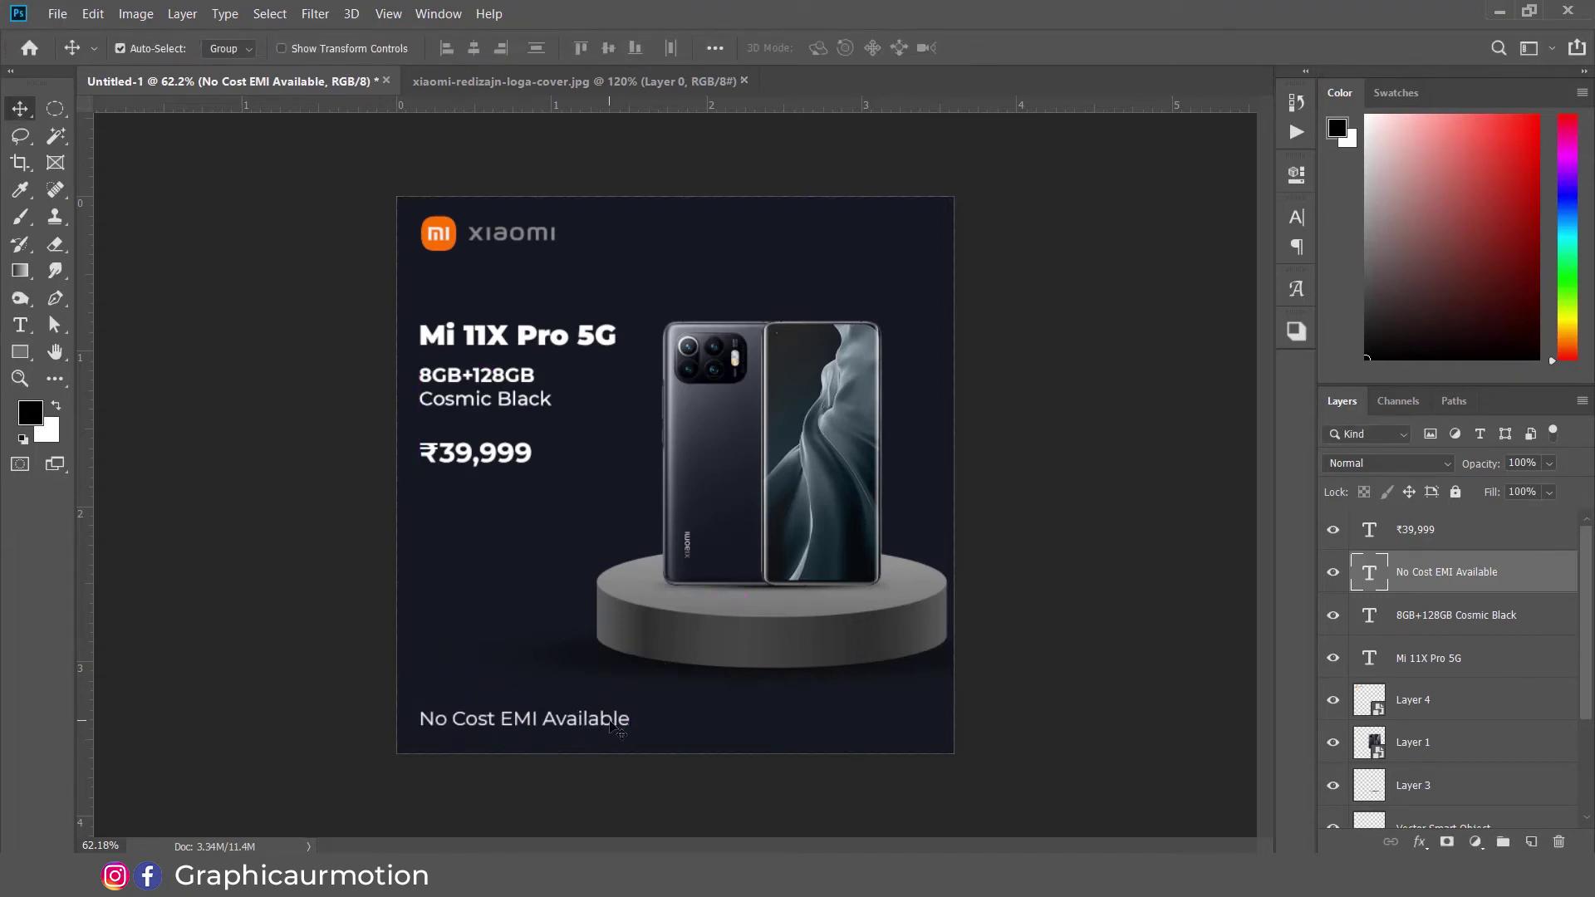
Step: Add an asterisk after "No Cost EMI Available" and reduce the line's font size to 7.4 pt
double_click(617, 729)
left_click(627, 714)
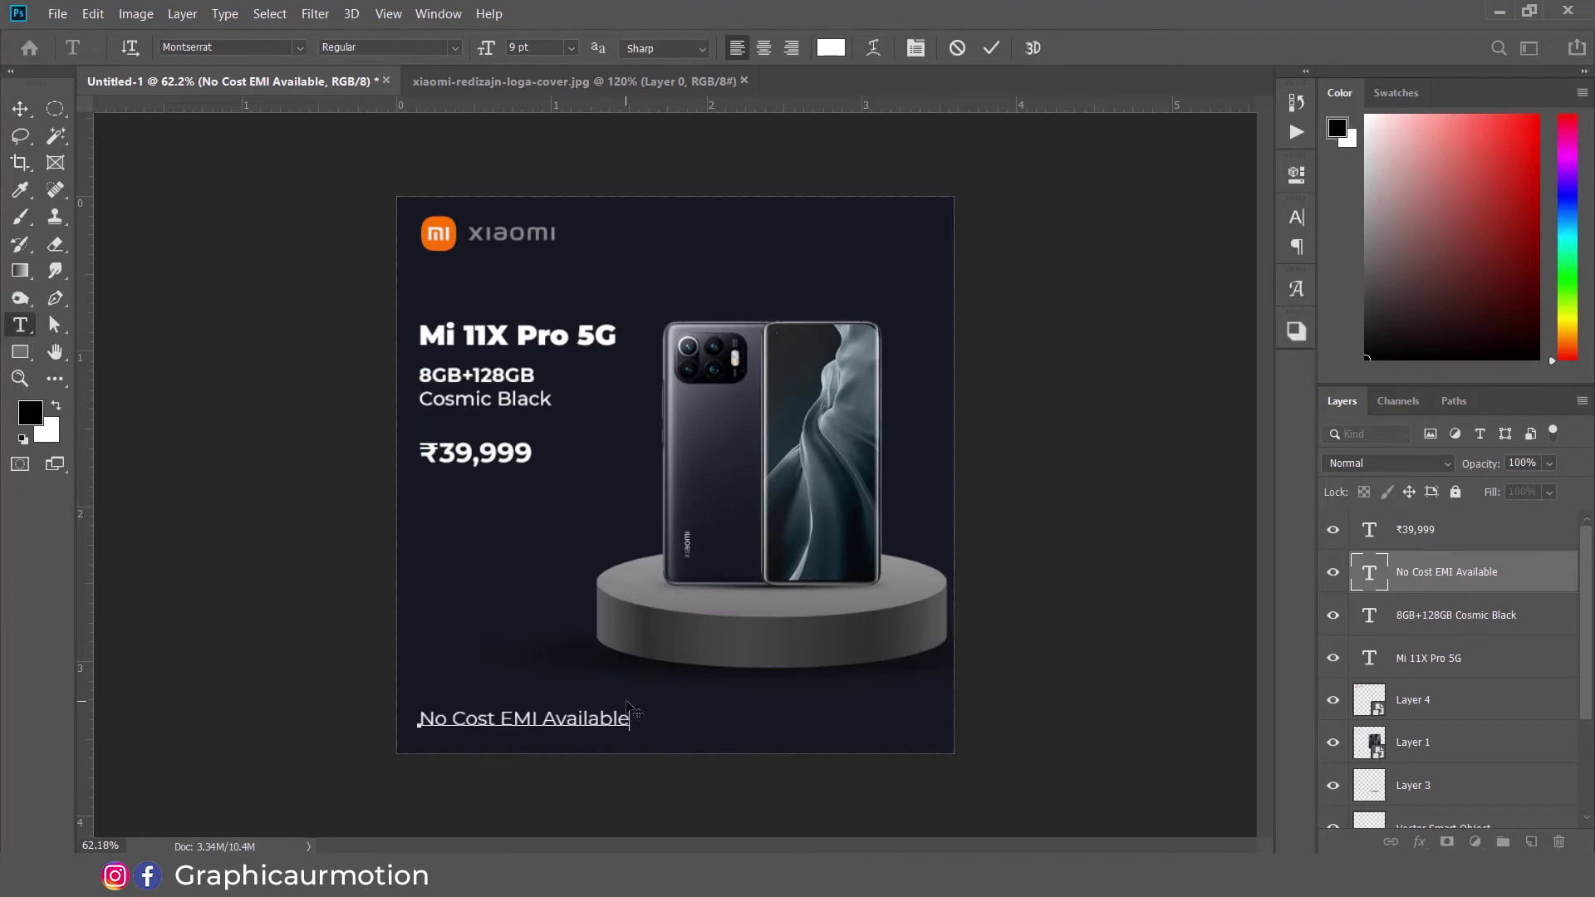
key("ctrl+a")
key("ctrl+shift+comma")
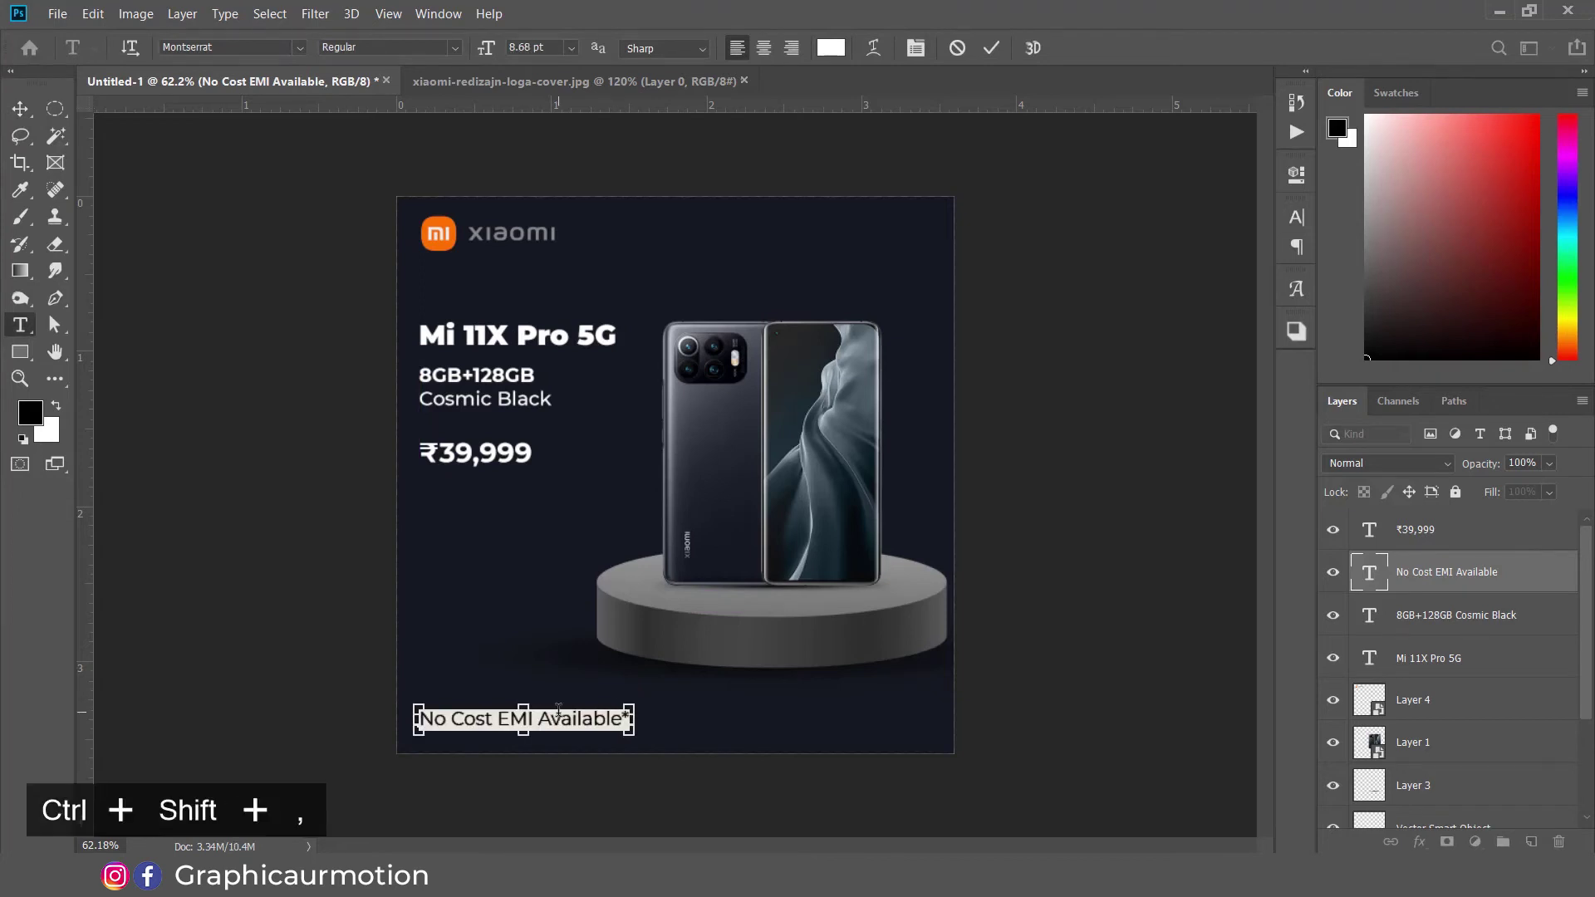
key("ctrl+shift+comma")
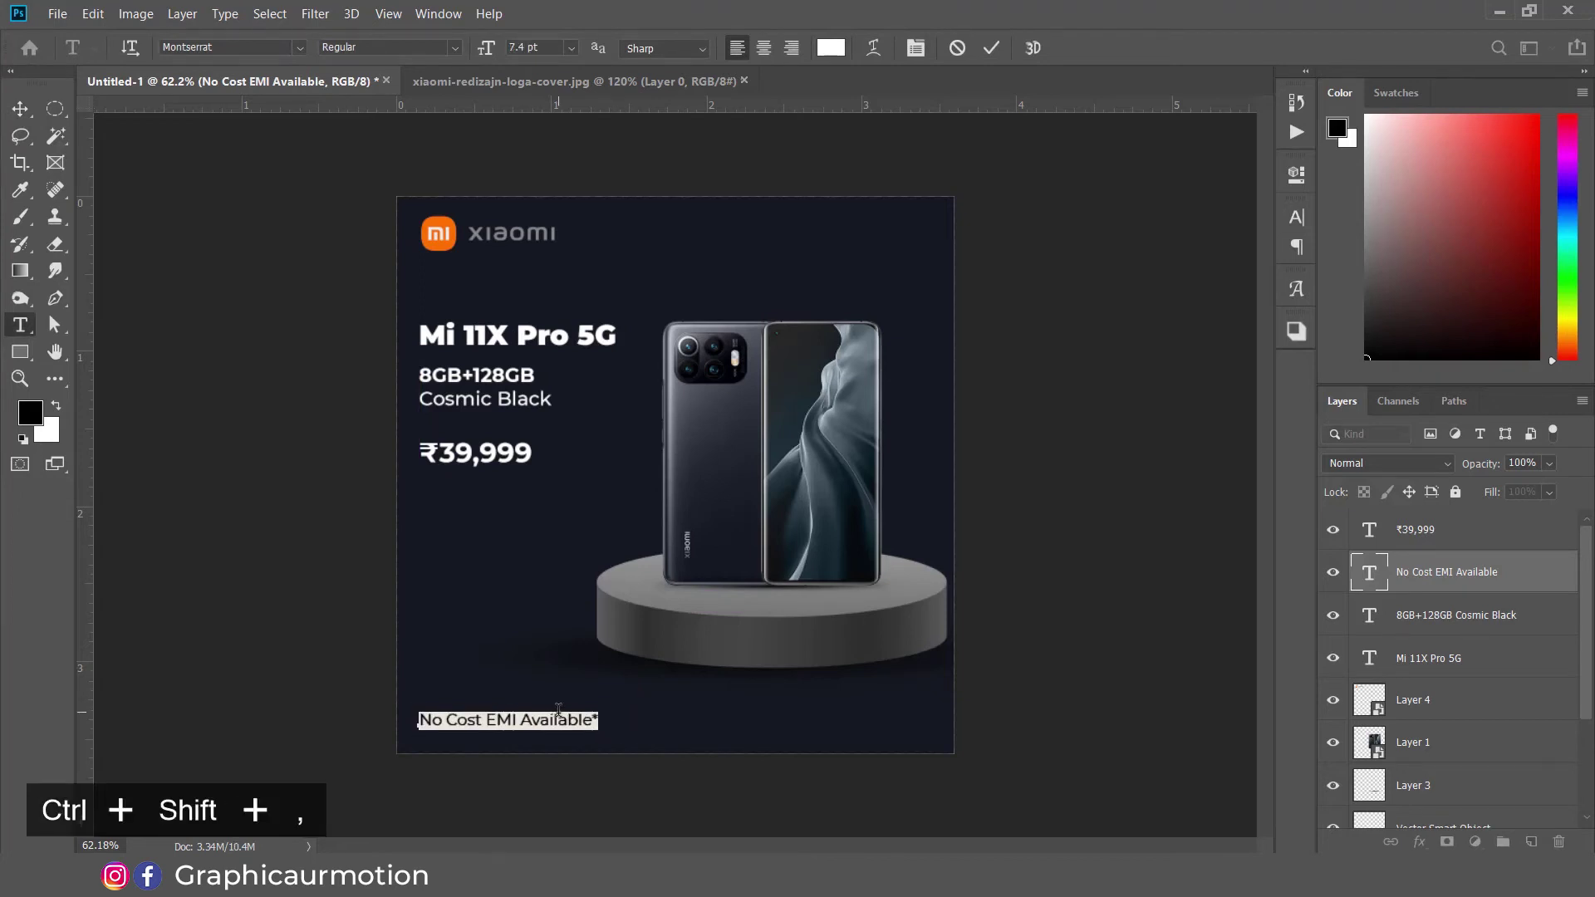
left_click(20, 108)
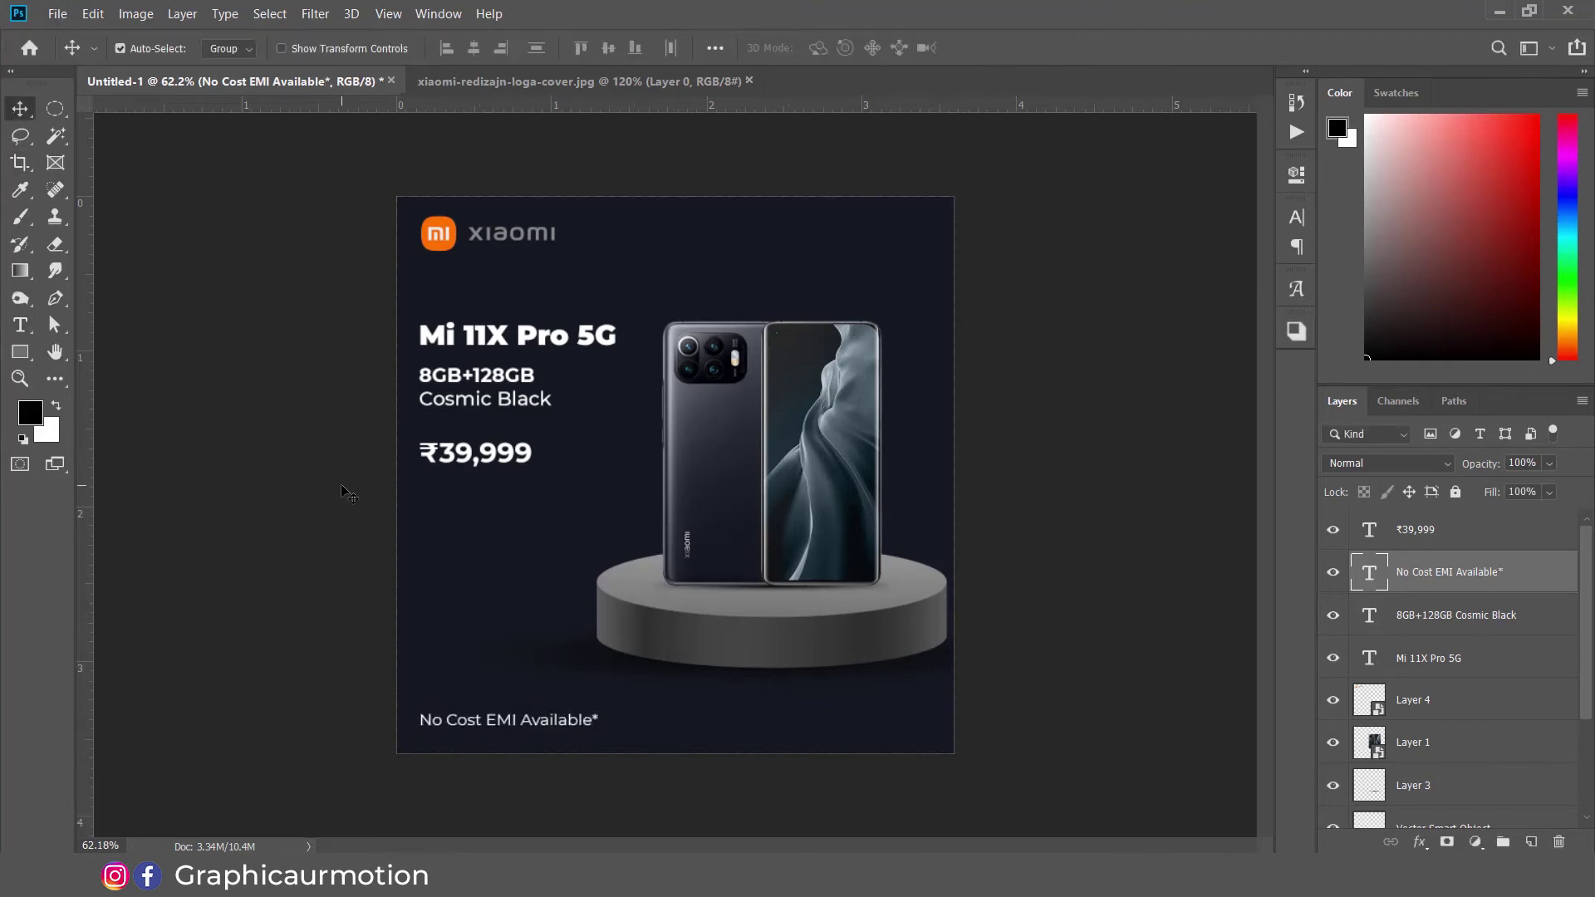
Step: Move the phones and the podium together slightly right so the podium runs past the canvas's right edge
key("ctrl+0")
left_click_drag(984, 527, 582, 674)
left_click_drag(804, 512, 836, 511)
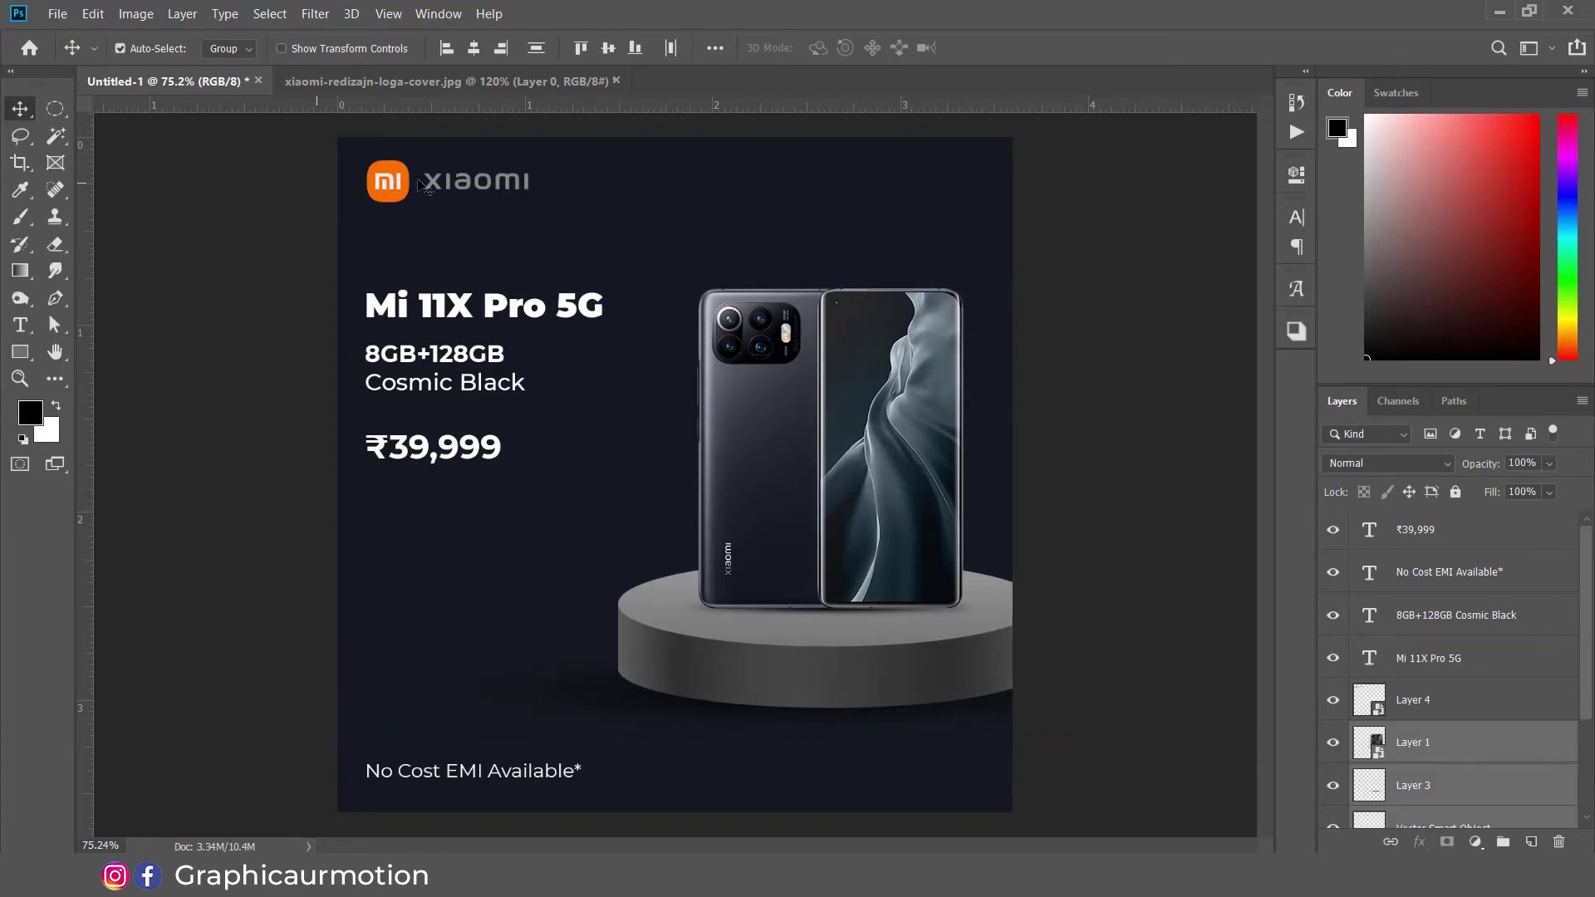
Step: Move the Xiaomi logo 0.083 in right and 0.113 in down, and shift the title, spec and price texts 0.083 in right and slightly lower
left_click_drag(421, 182, 462, 392)
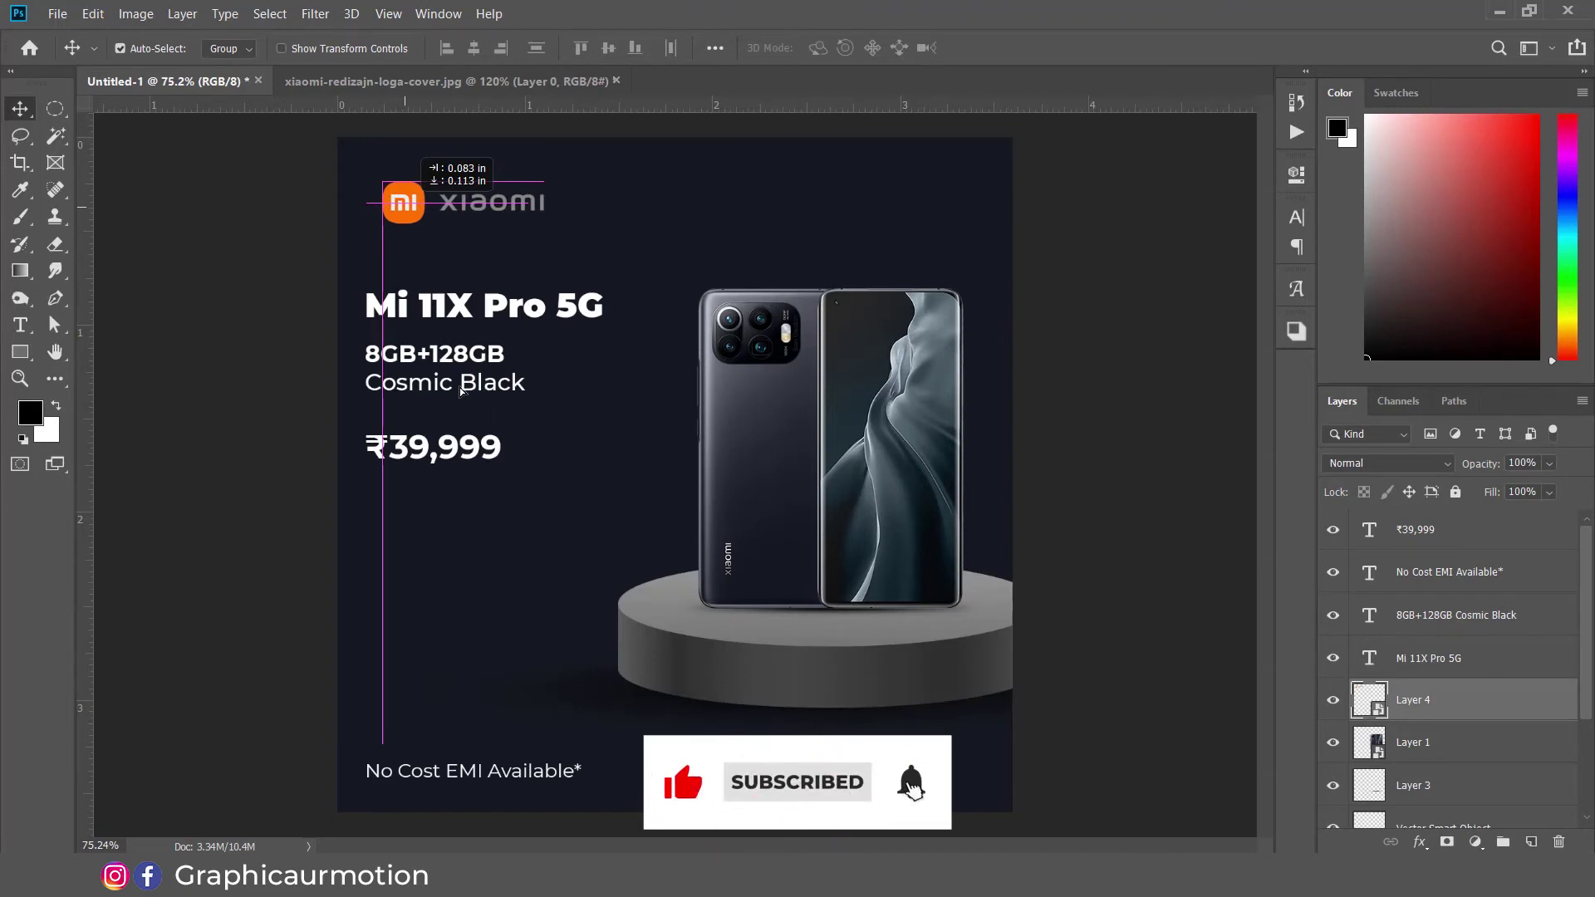
left_click_drag(445, 391, 456, 391)
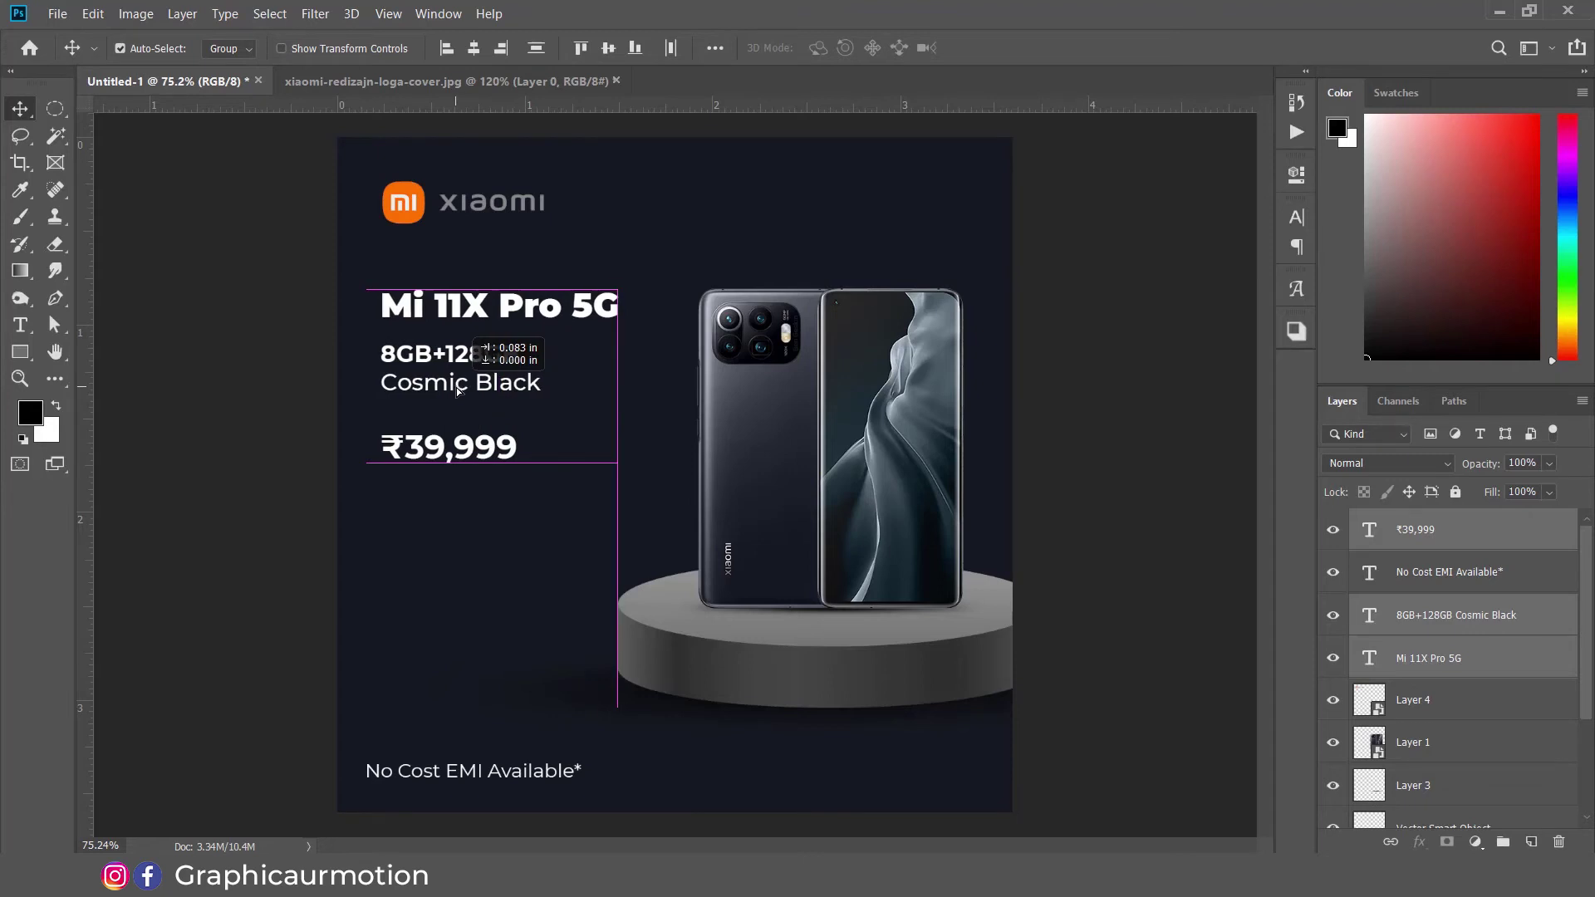
scroll(463, 398, "up", 5)
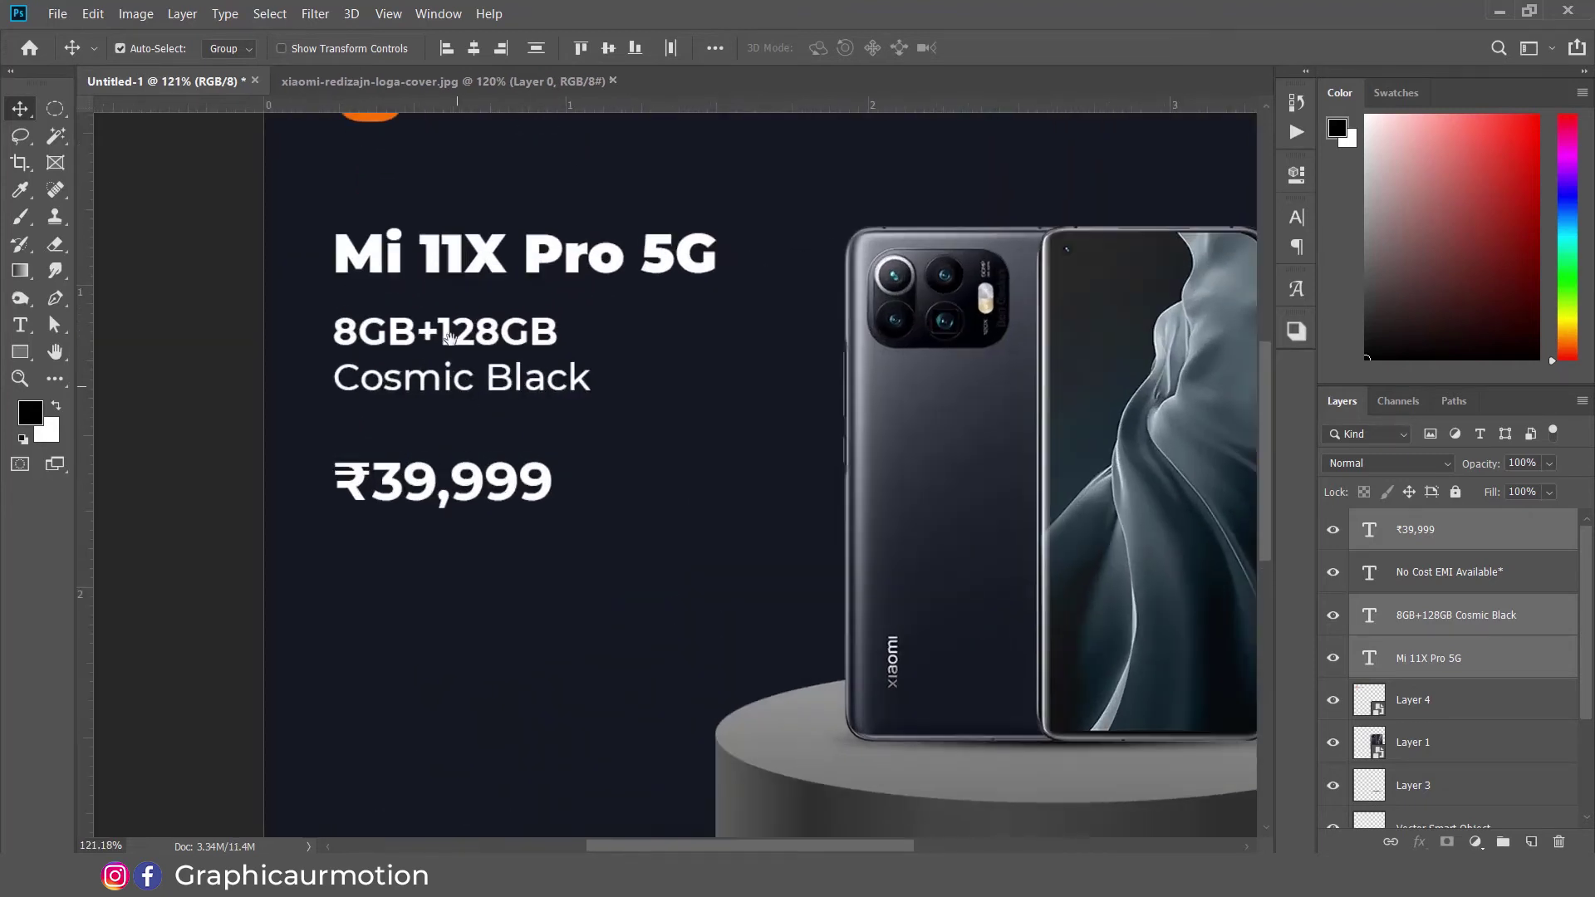
left_click_drag(455, 283, 446, 491)
scroll(496, 482, "down", 5)
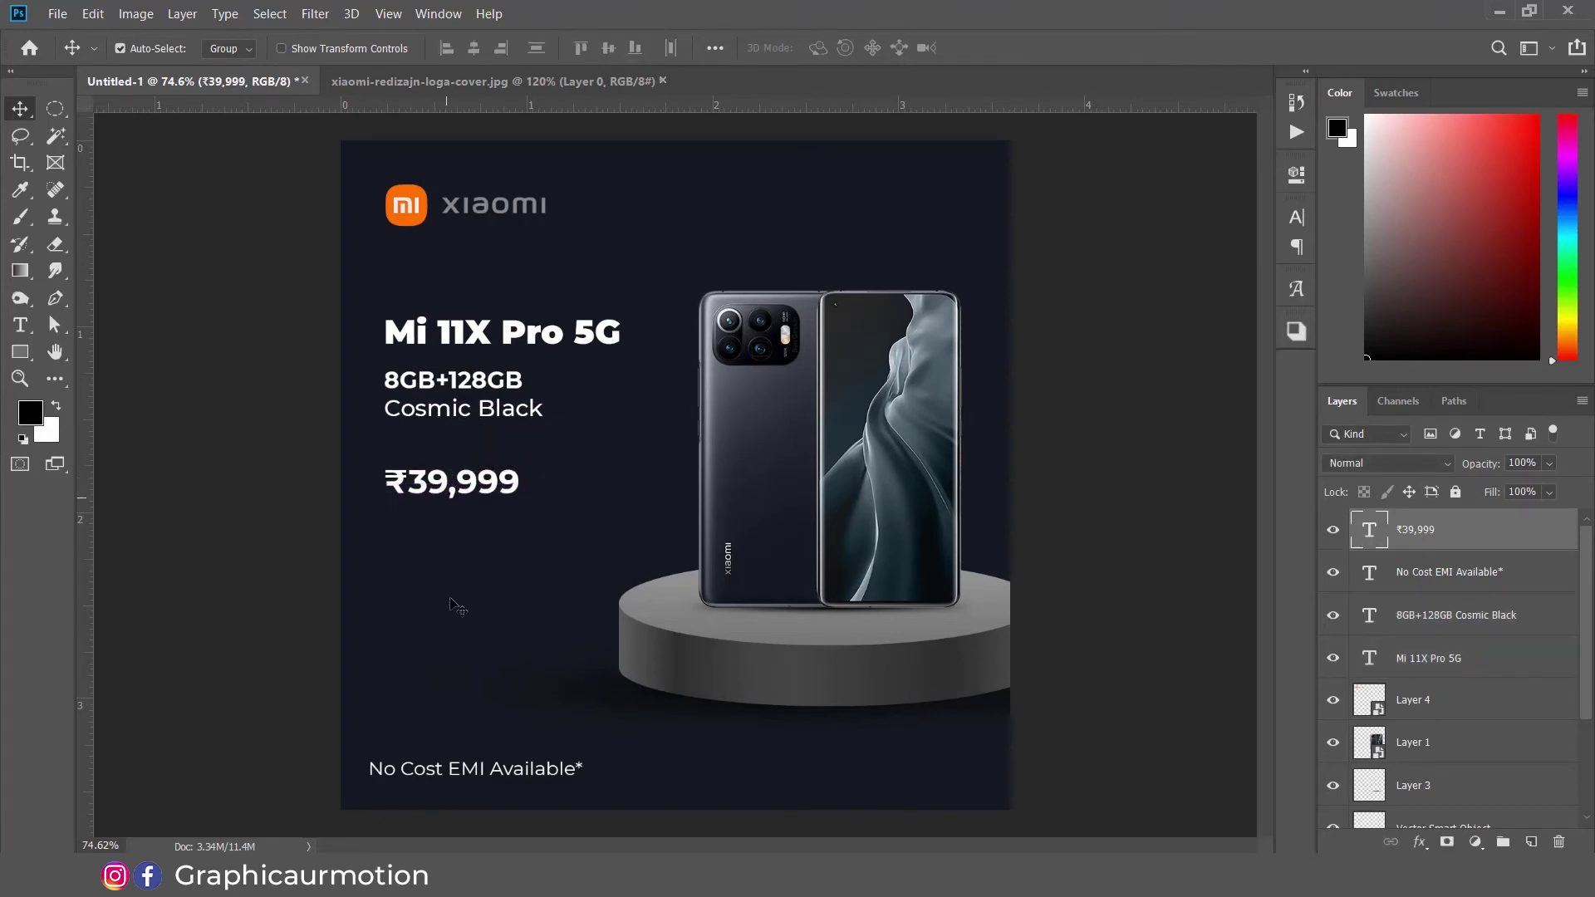
Step: Draw a rounded rectangle about 264 x 92 px below the "₹39,999" price and set all its corner radii to 30 px
left_click(142, 419)
left_click(20, 351)
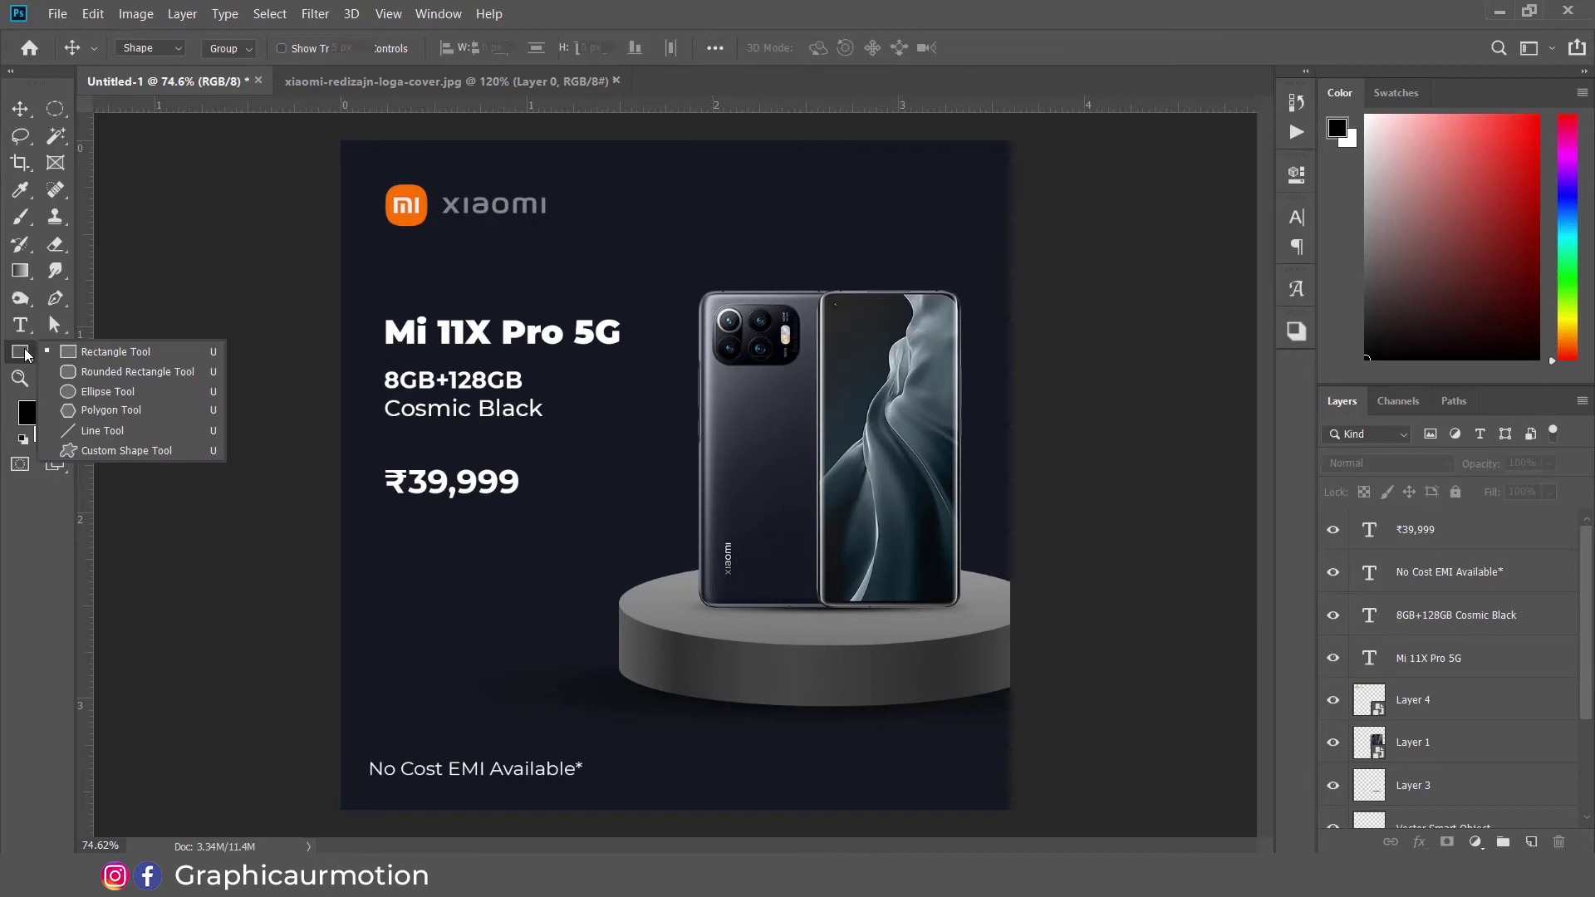
left_click(124, 371)
left_click_drag(391, 528, 554, 585)
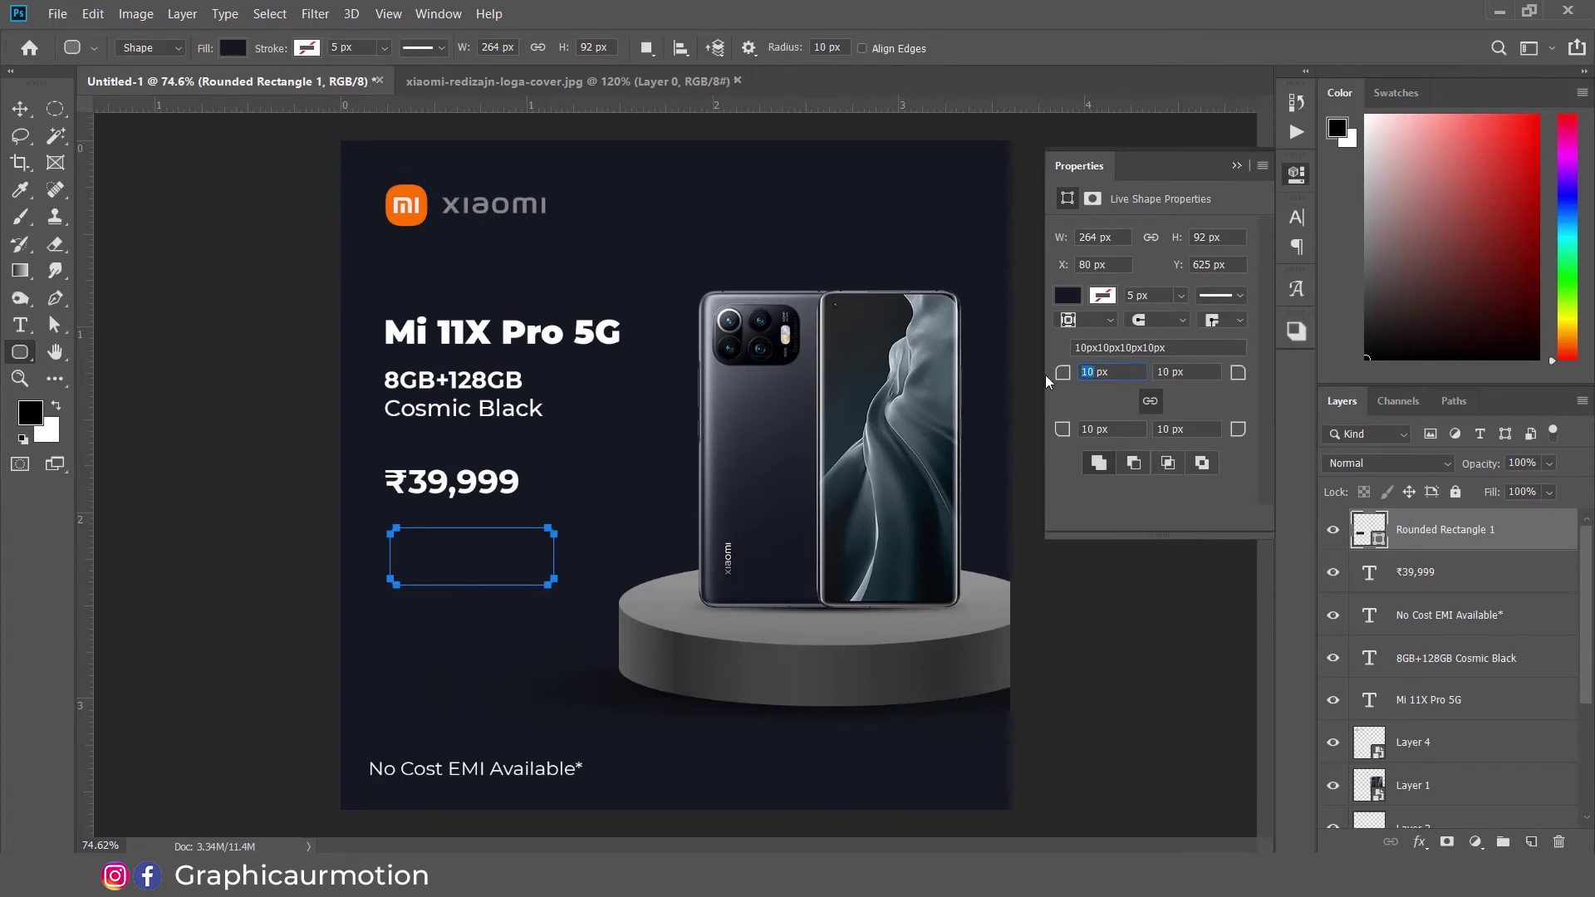
type("30")
key("Return")
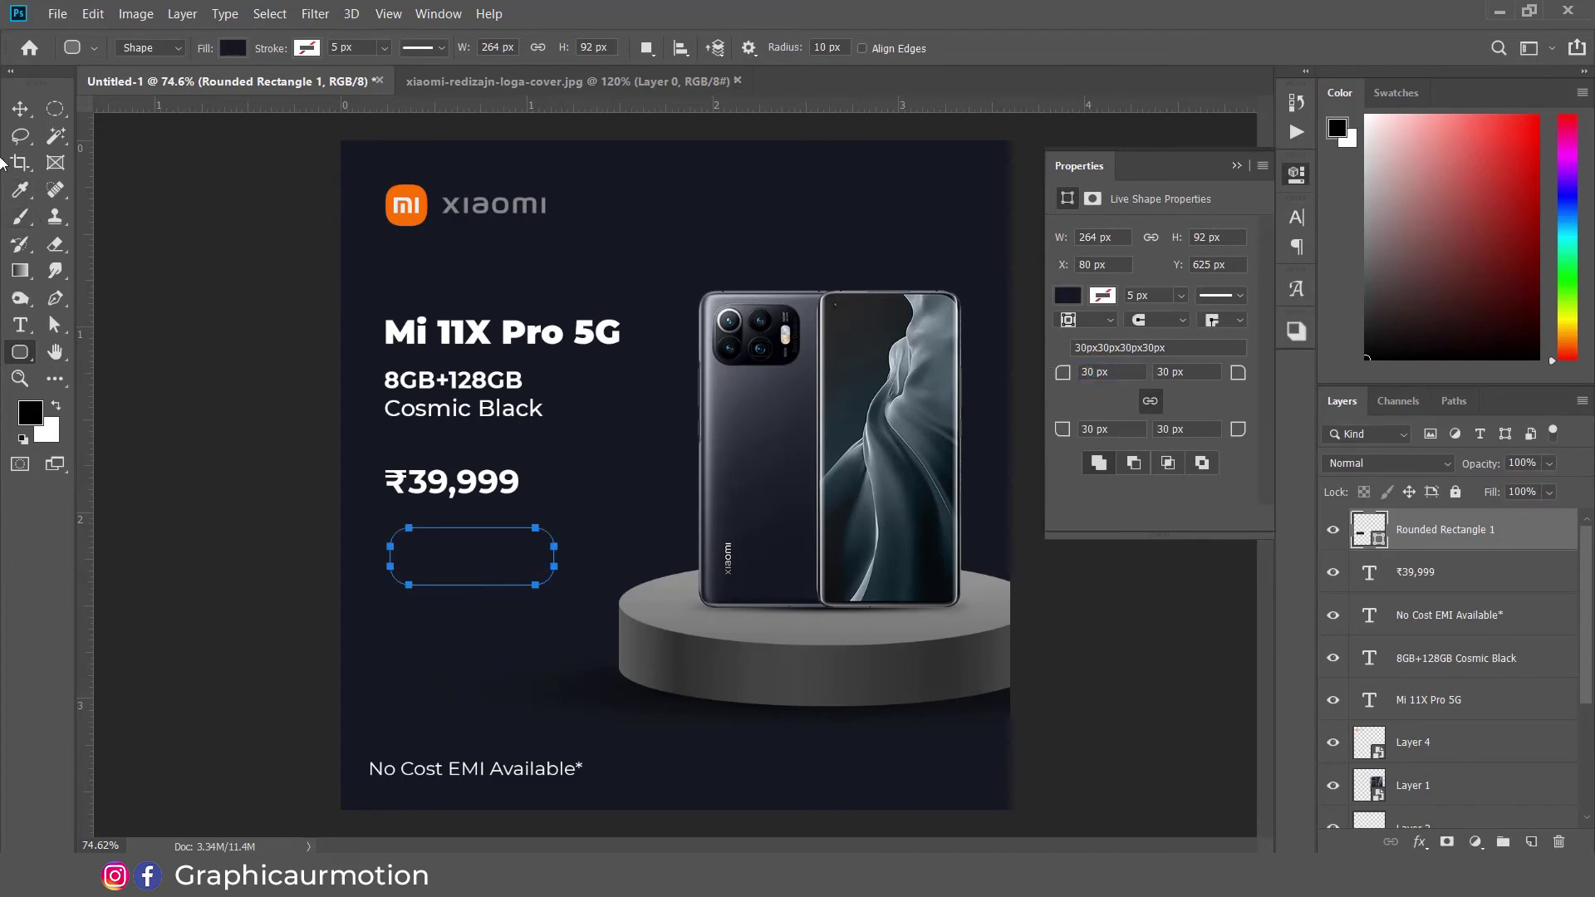
Step: Fill the rounded rectangle with orange ff6a04 sampled from the Mi logo
left_click(20, 107)
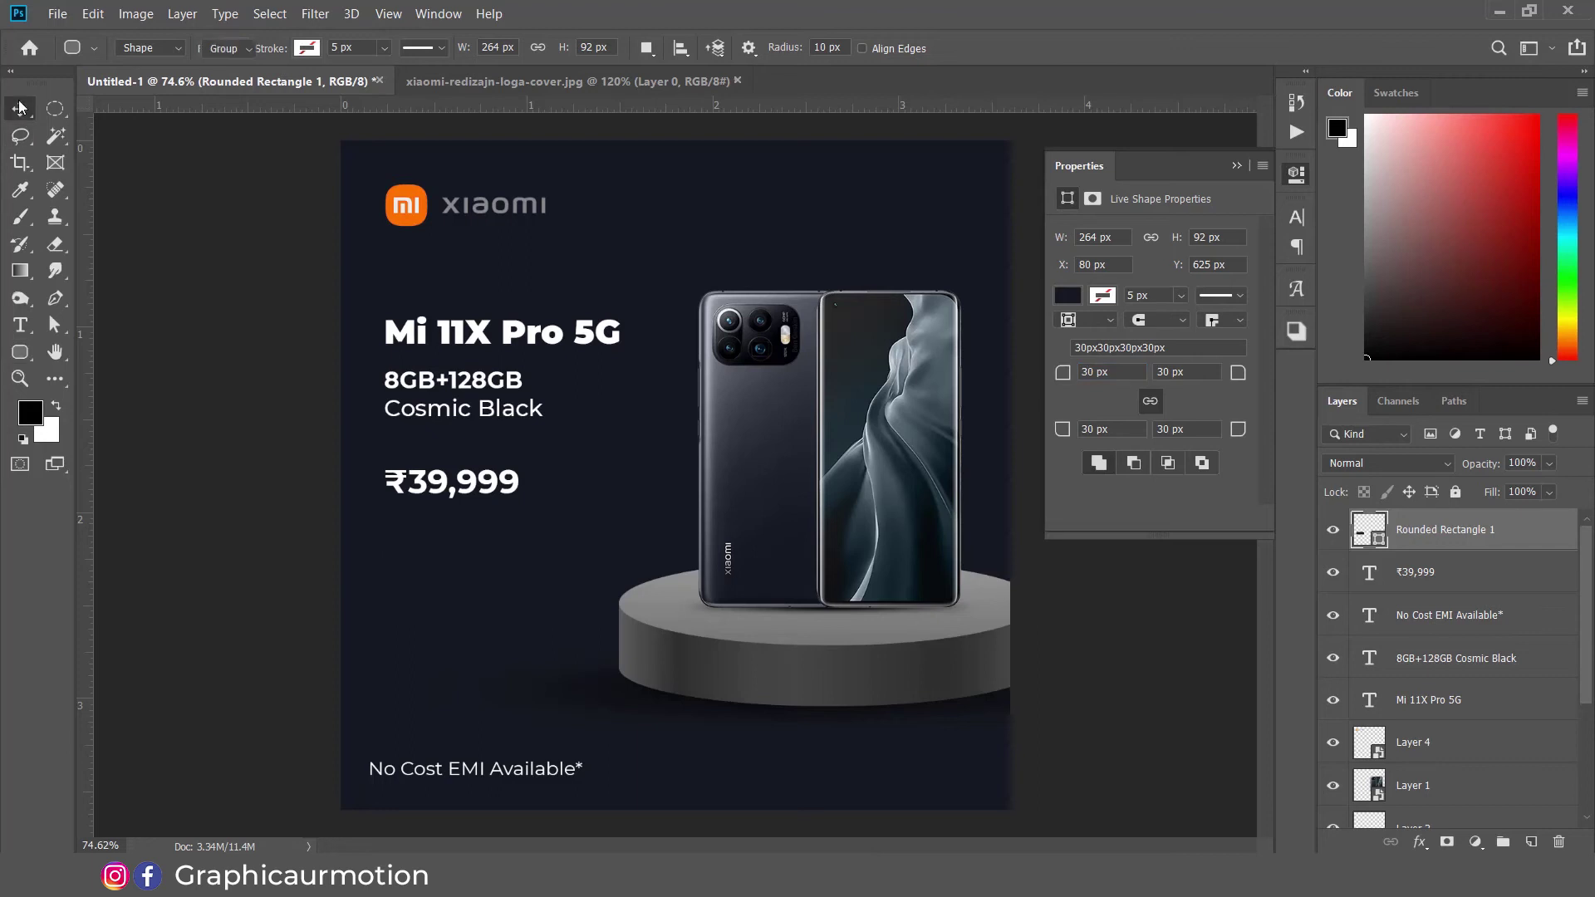
double_click(1372, 532)
left_click(411, 187)
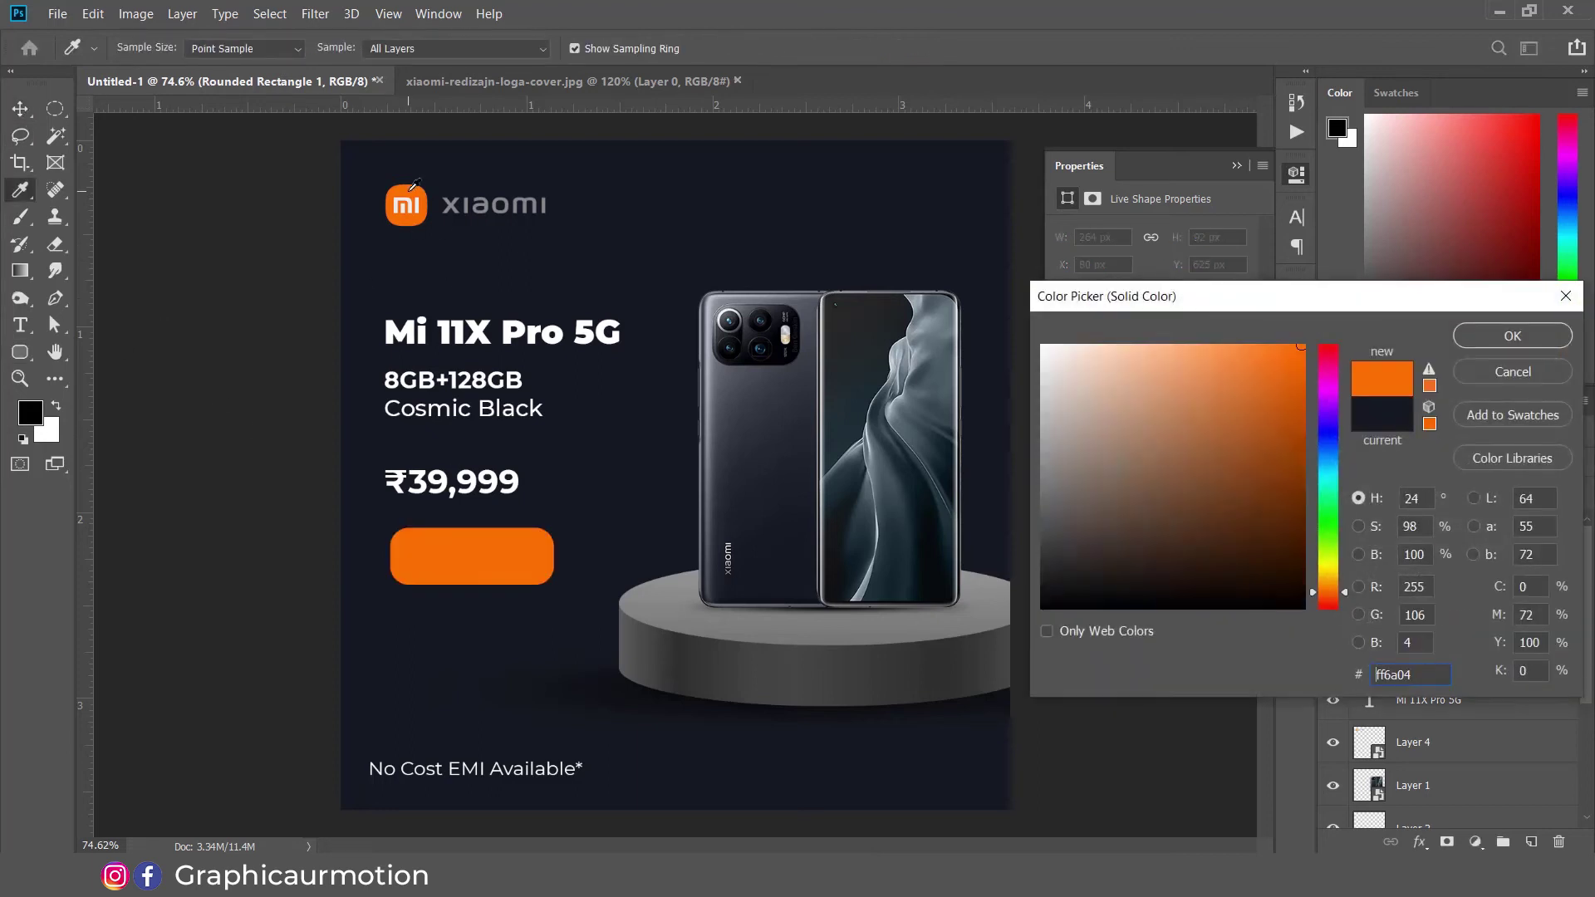
left_click(1512, 336)
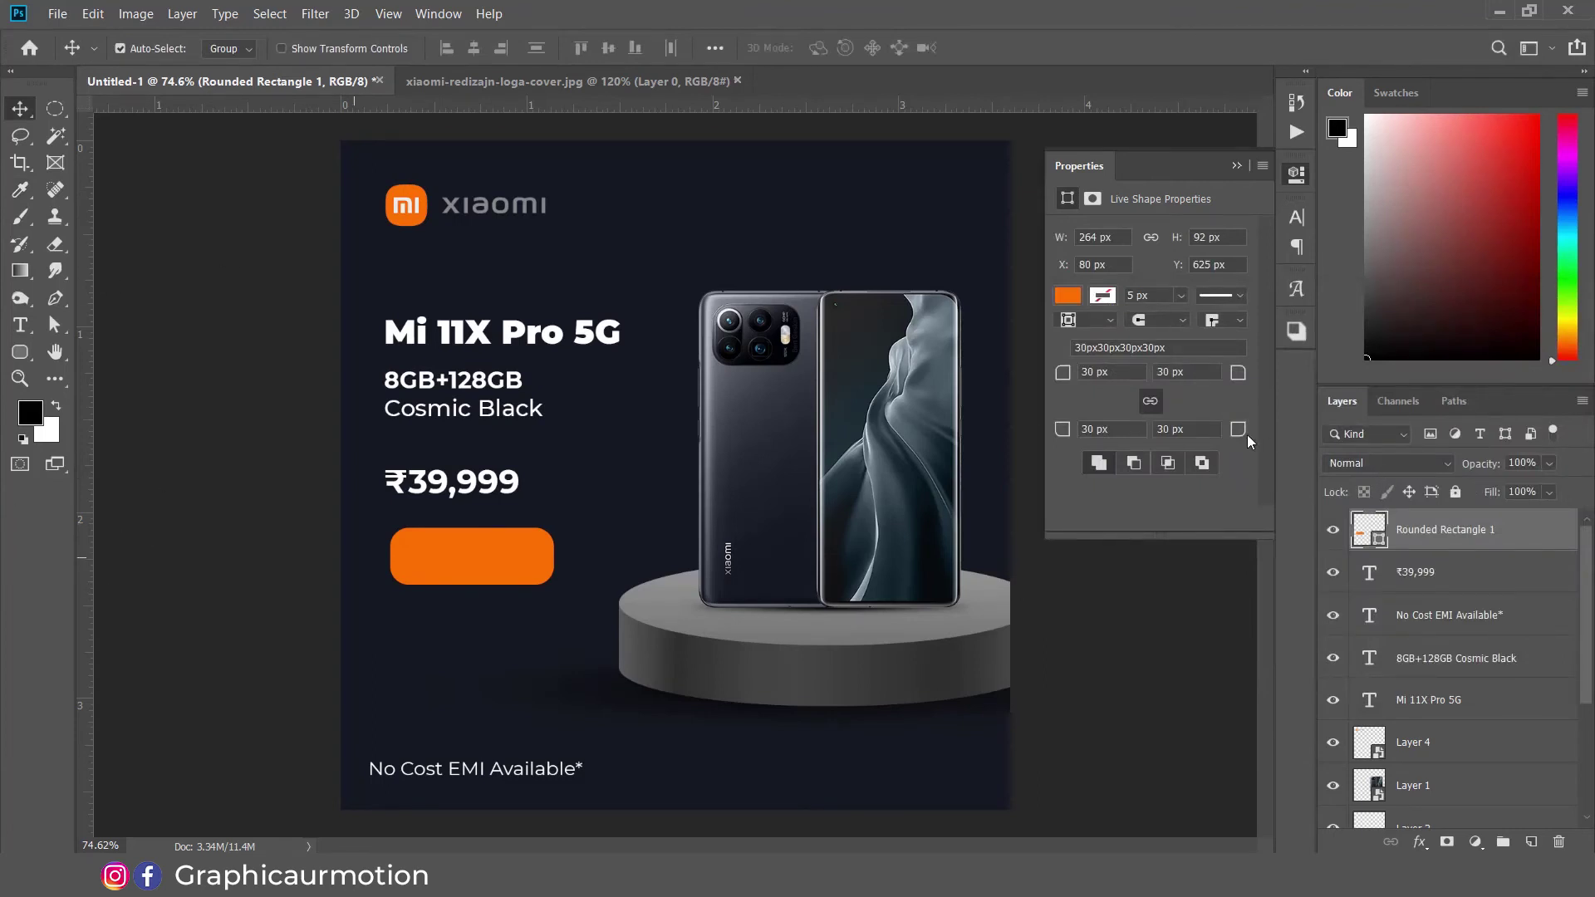
left_click_drag(348, 574, 844, 457)
left_click(691, 534)
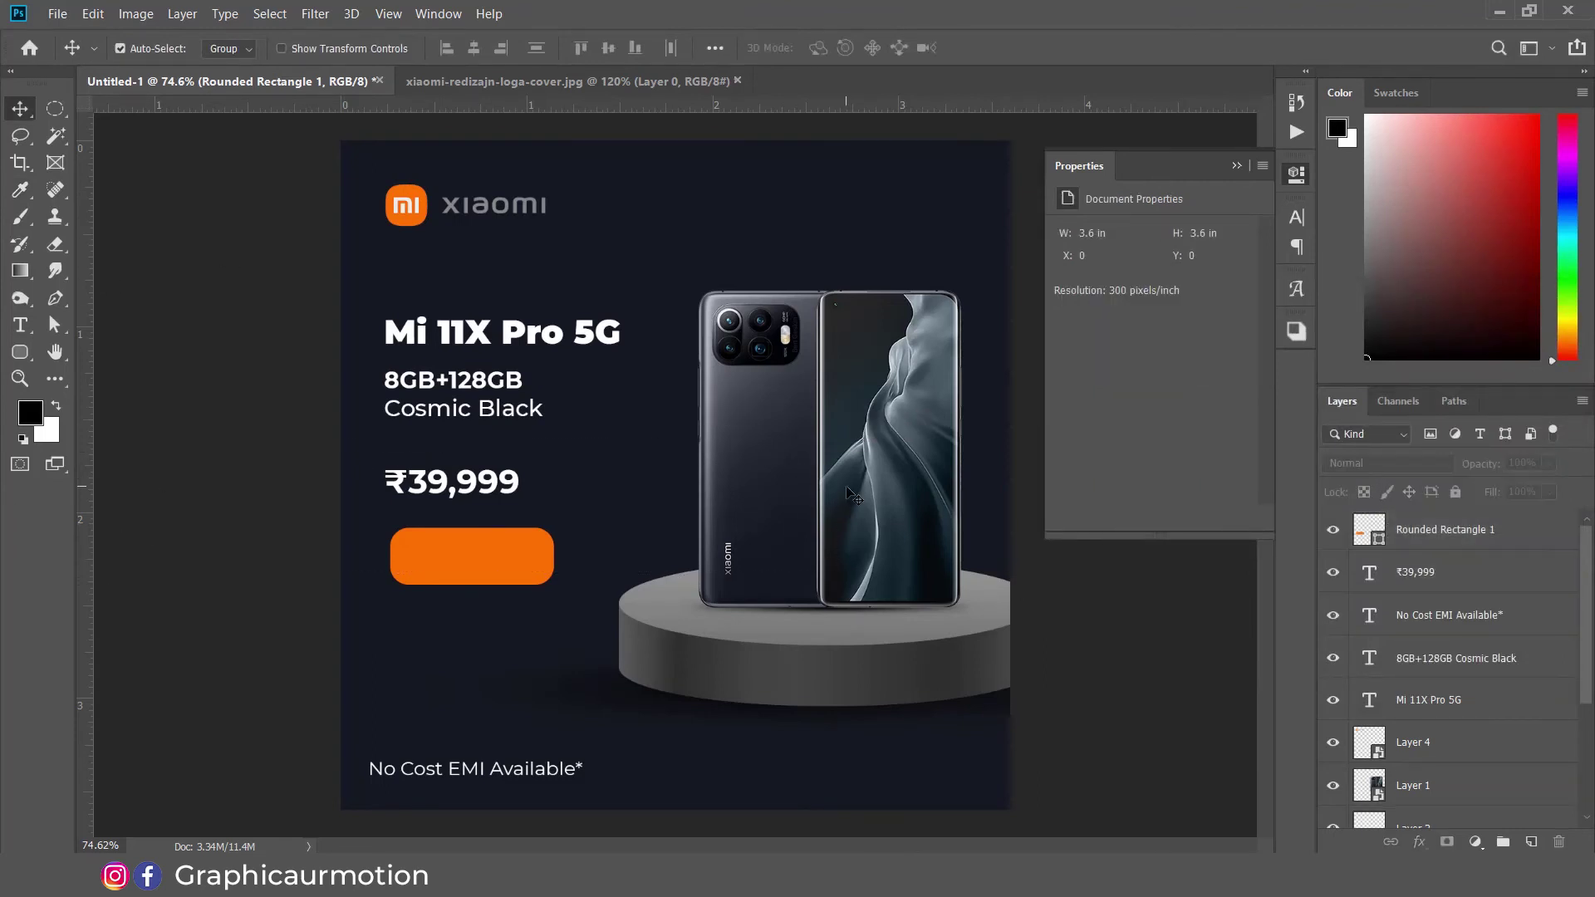
Step: Try corner radii of 46 px and 40 px on the orange rounded rectangle and settle on 35 px
left_click(548, 552)
left_click(19, 352)
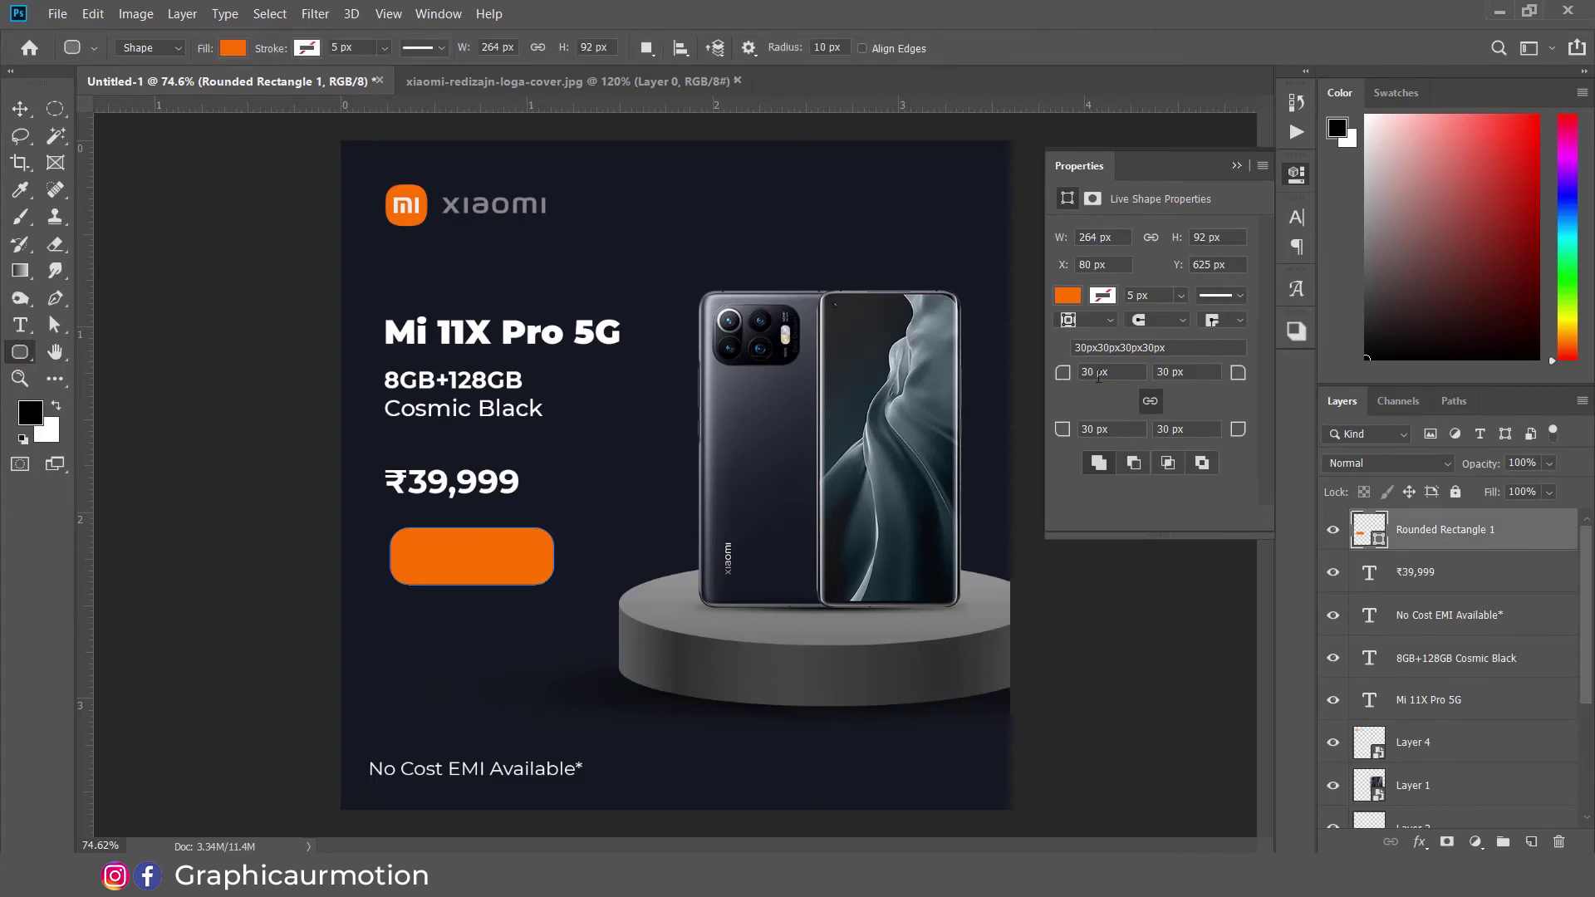
type("46")
key("Return")
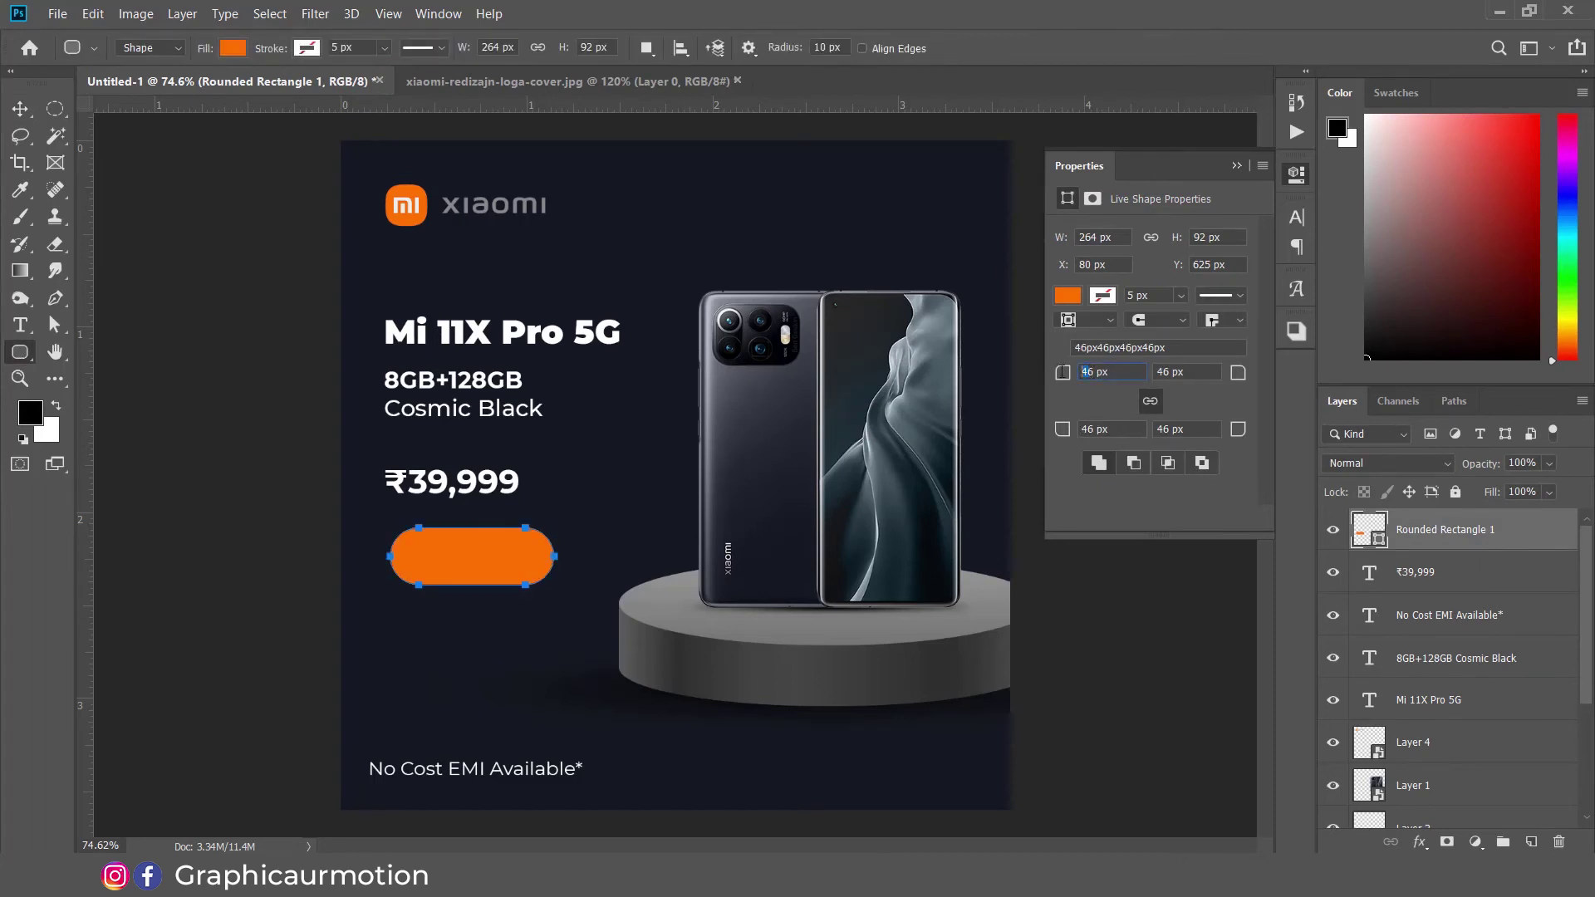
type("40")
key("Return")
left_click(1093, 373)
key("Return")
Step: Move the orange rounded rectangle slightly down to Y 642 px, widening its gap to the price
left_click(20, 108)
left_click(223, 615)
scroll(496, 661, "up", 3)
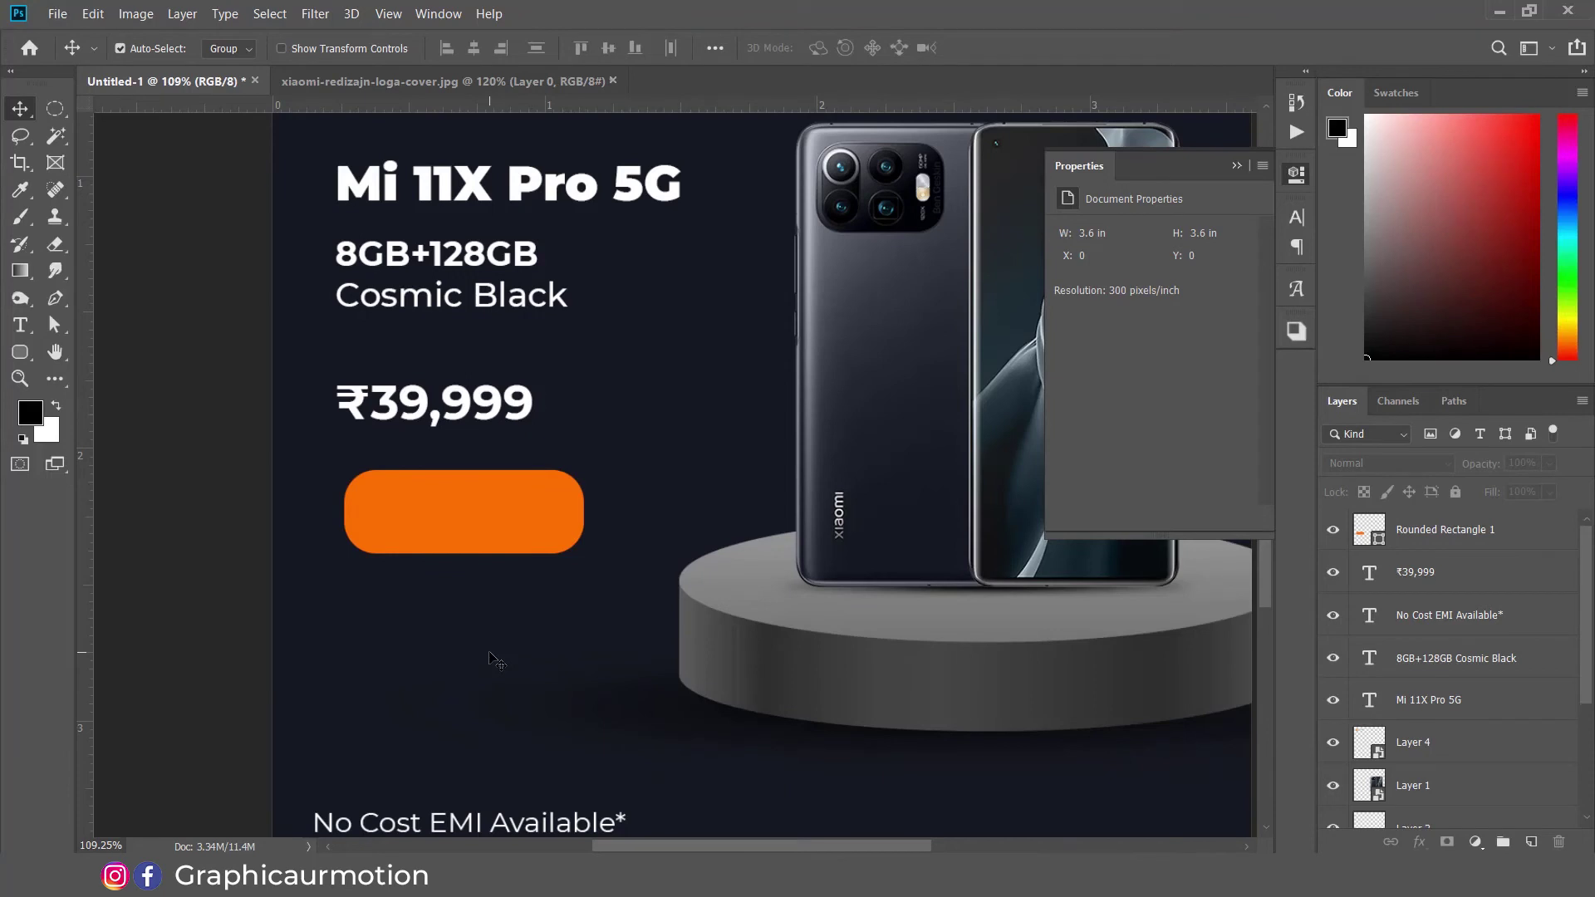
left_click_drag(409, 526, 399, 541)
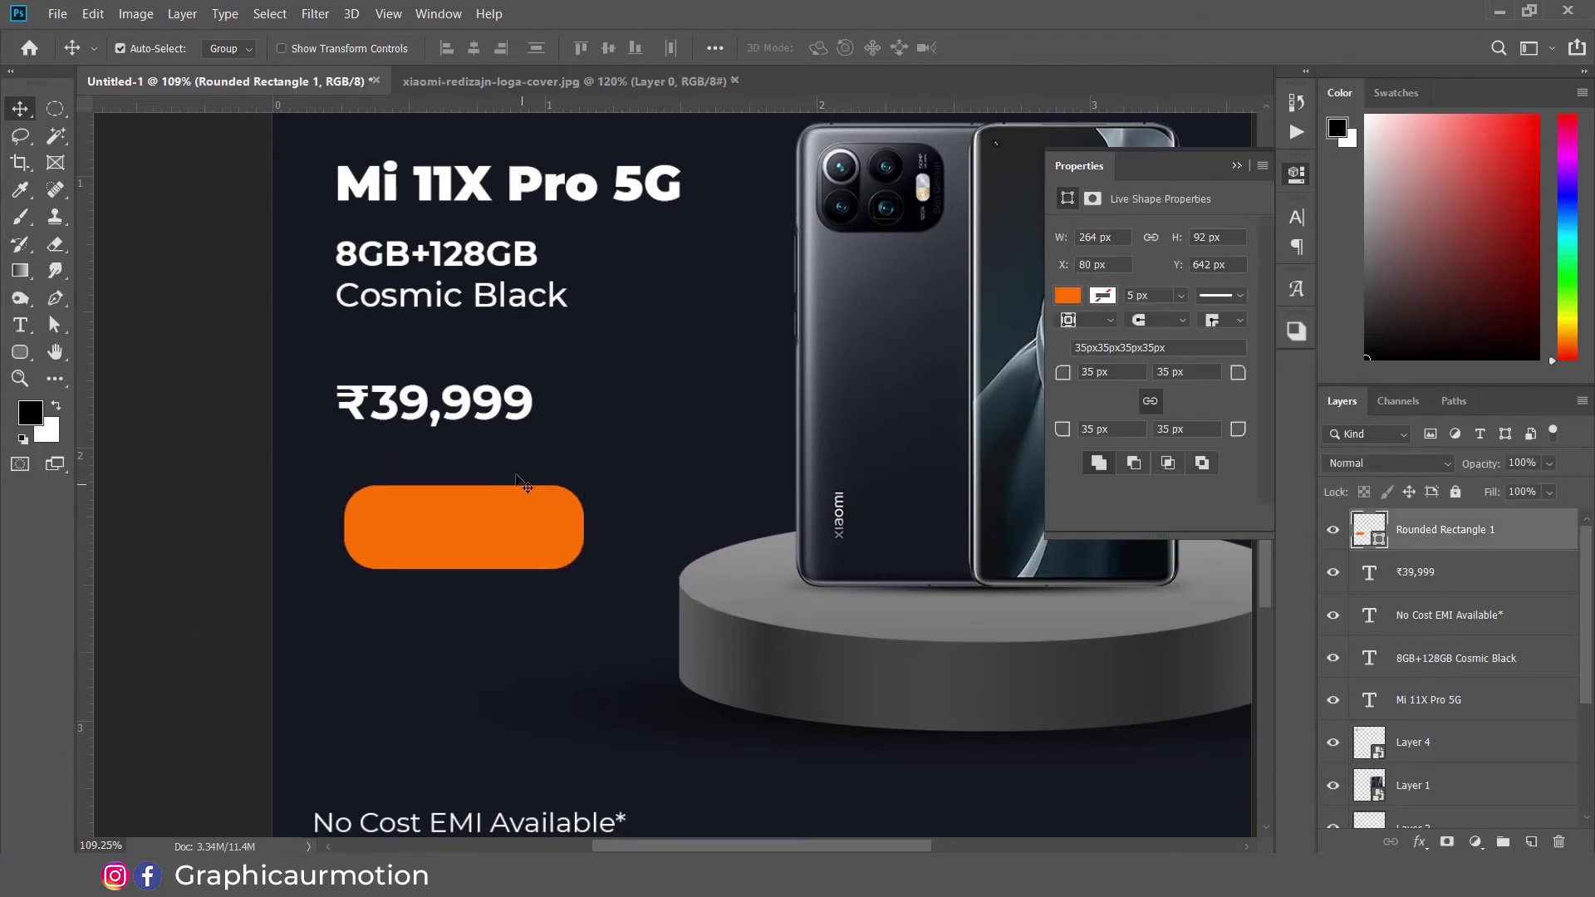
Step: Duplicate the "₹39,999" text onto the orange rectangle, place its layer above the shape, and replace the text with "BUY NOW"
left_click(476, 416)
left_click_drag(474, 413, 487, 525)
left_click_drag(1486, 573, 1486, 530)
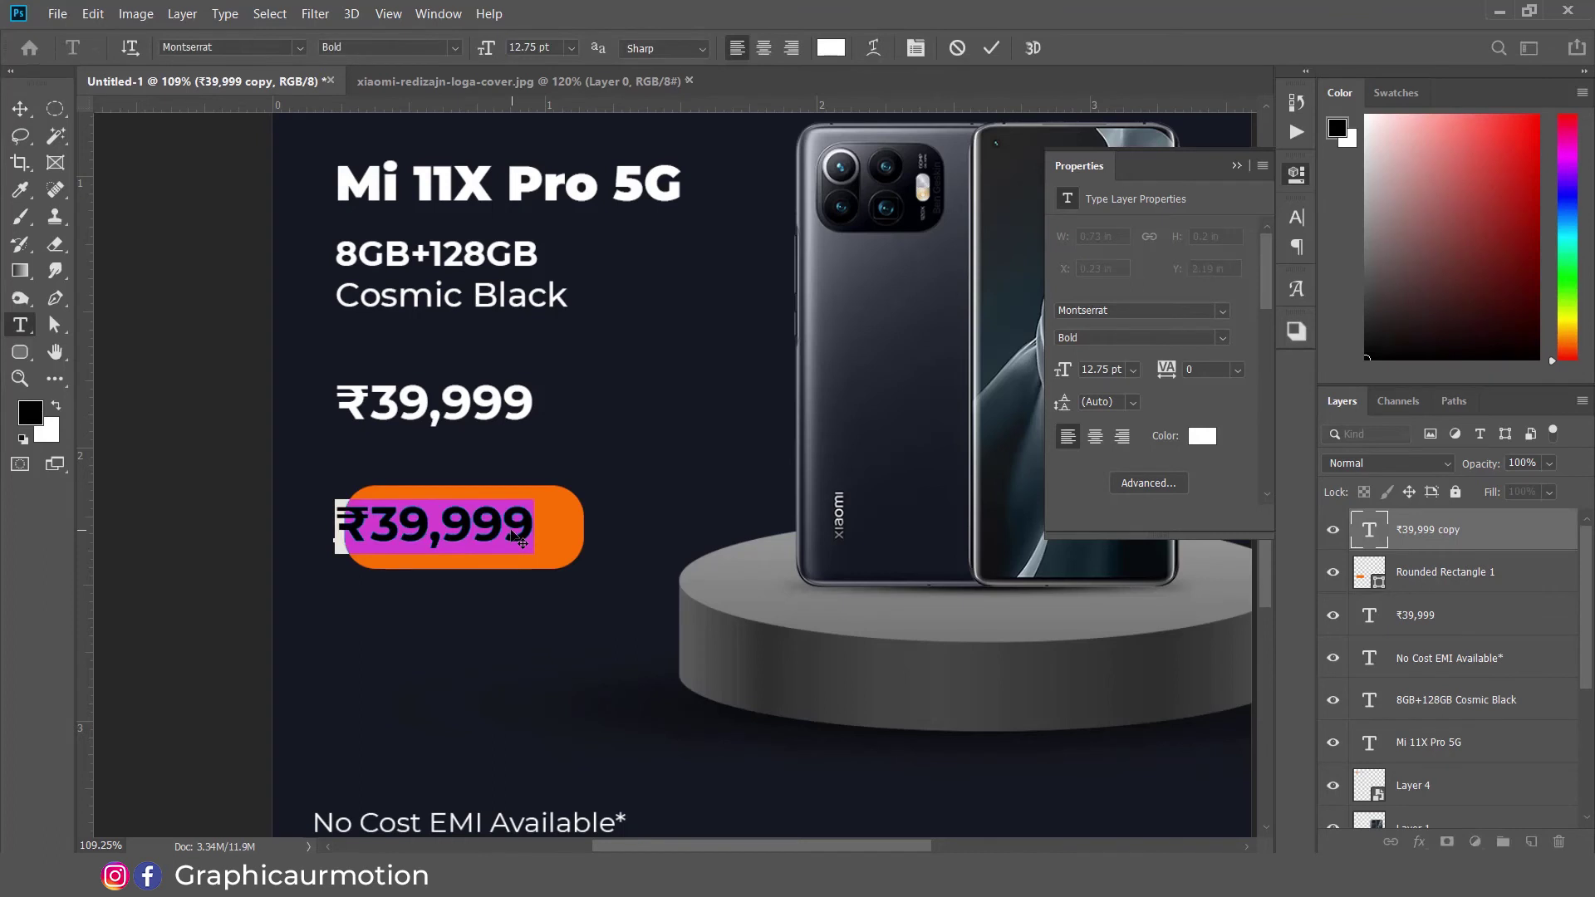
type("BUY")
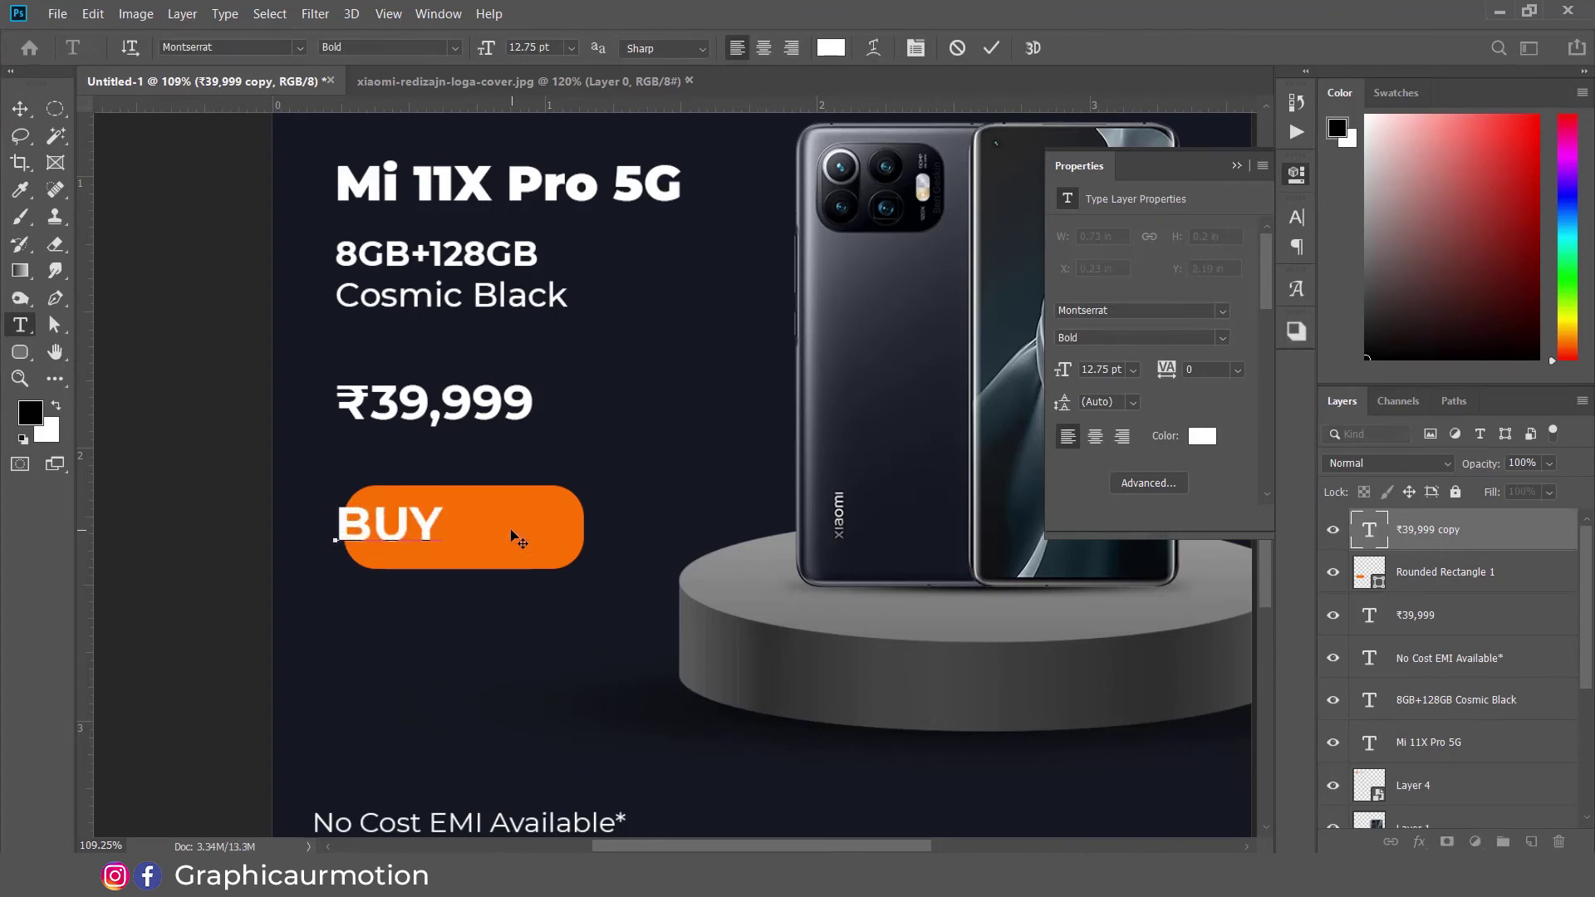
type(" NOW")
Step: Reduce the "BUY NOW" text to 10.03 pt and fit it in the middle of the orange button
key("ctrl+a")
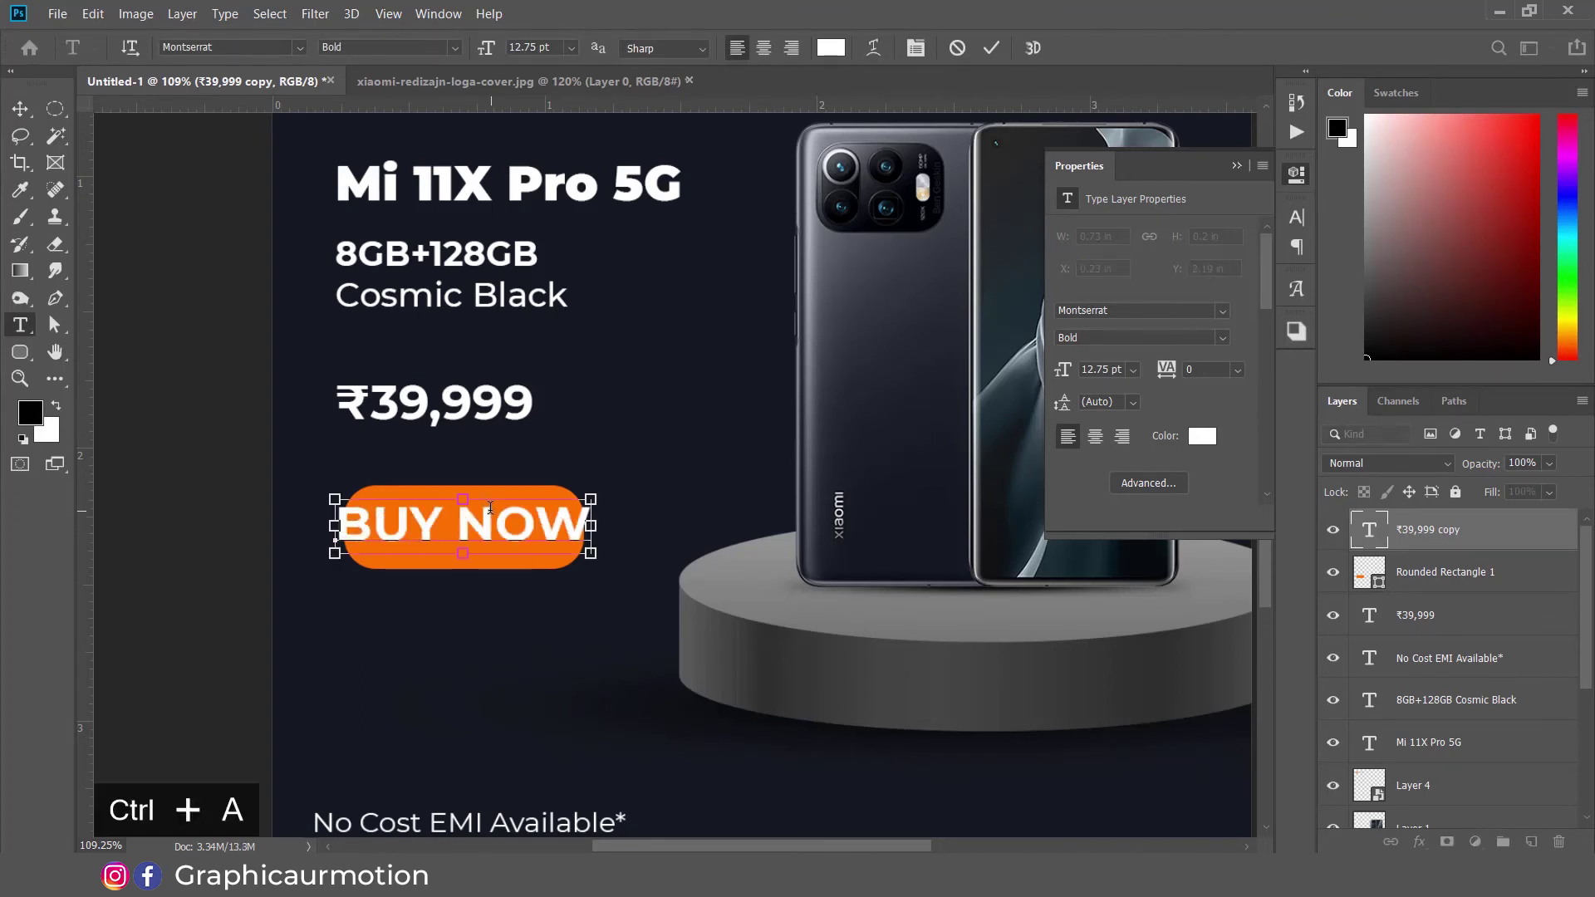
key("ctrl+shift+comma")
key("ctrl+shift+comma")
key("ctrl+shift+comma")
key("ctrl+shift+comma")
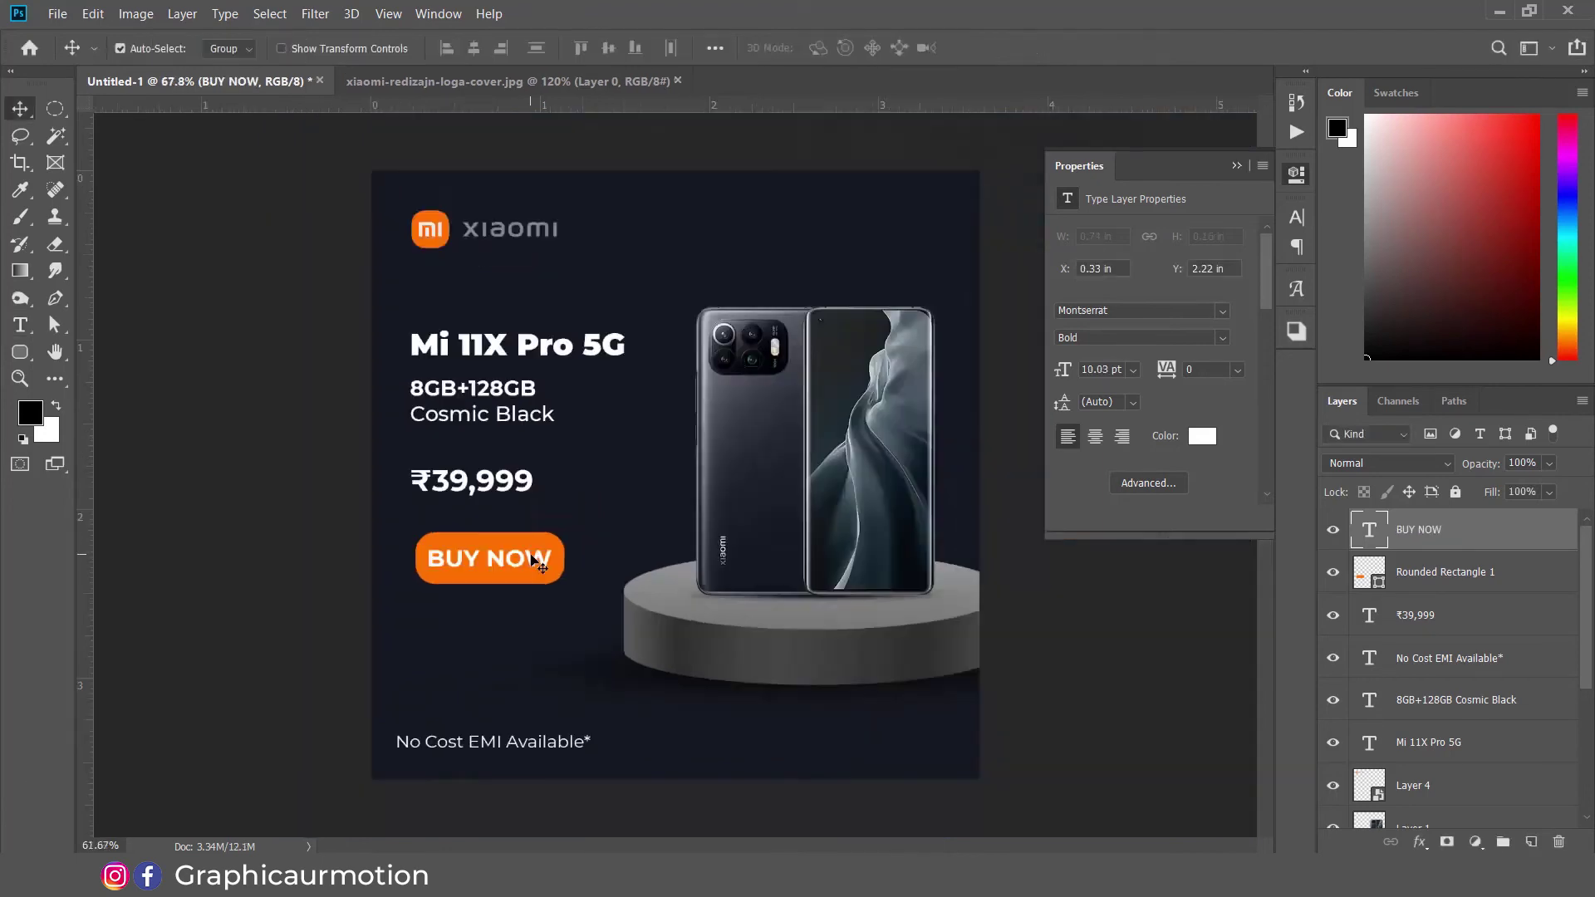
scroll(536, 563, "down", 4)
scroll(536, 570, "up", 8)
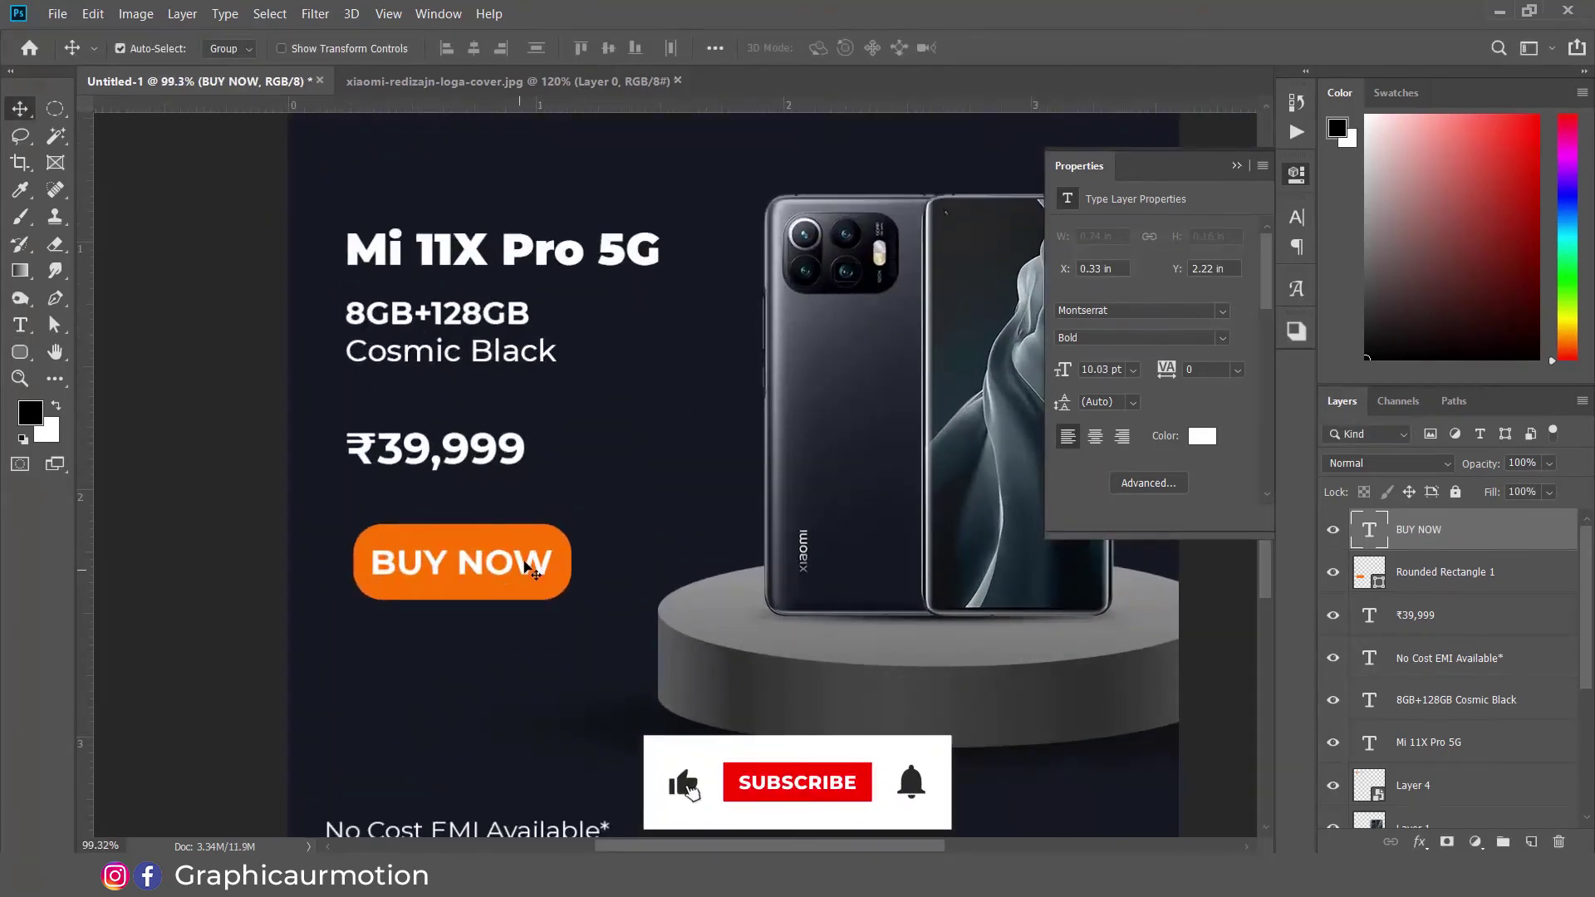
Step: Set the "BUY NOW" text to ExtraBold and nudge it about 0.003 in right to centre it on the button
double_click(526, 562)
left_click(456, 50)
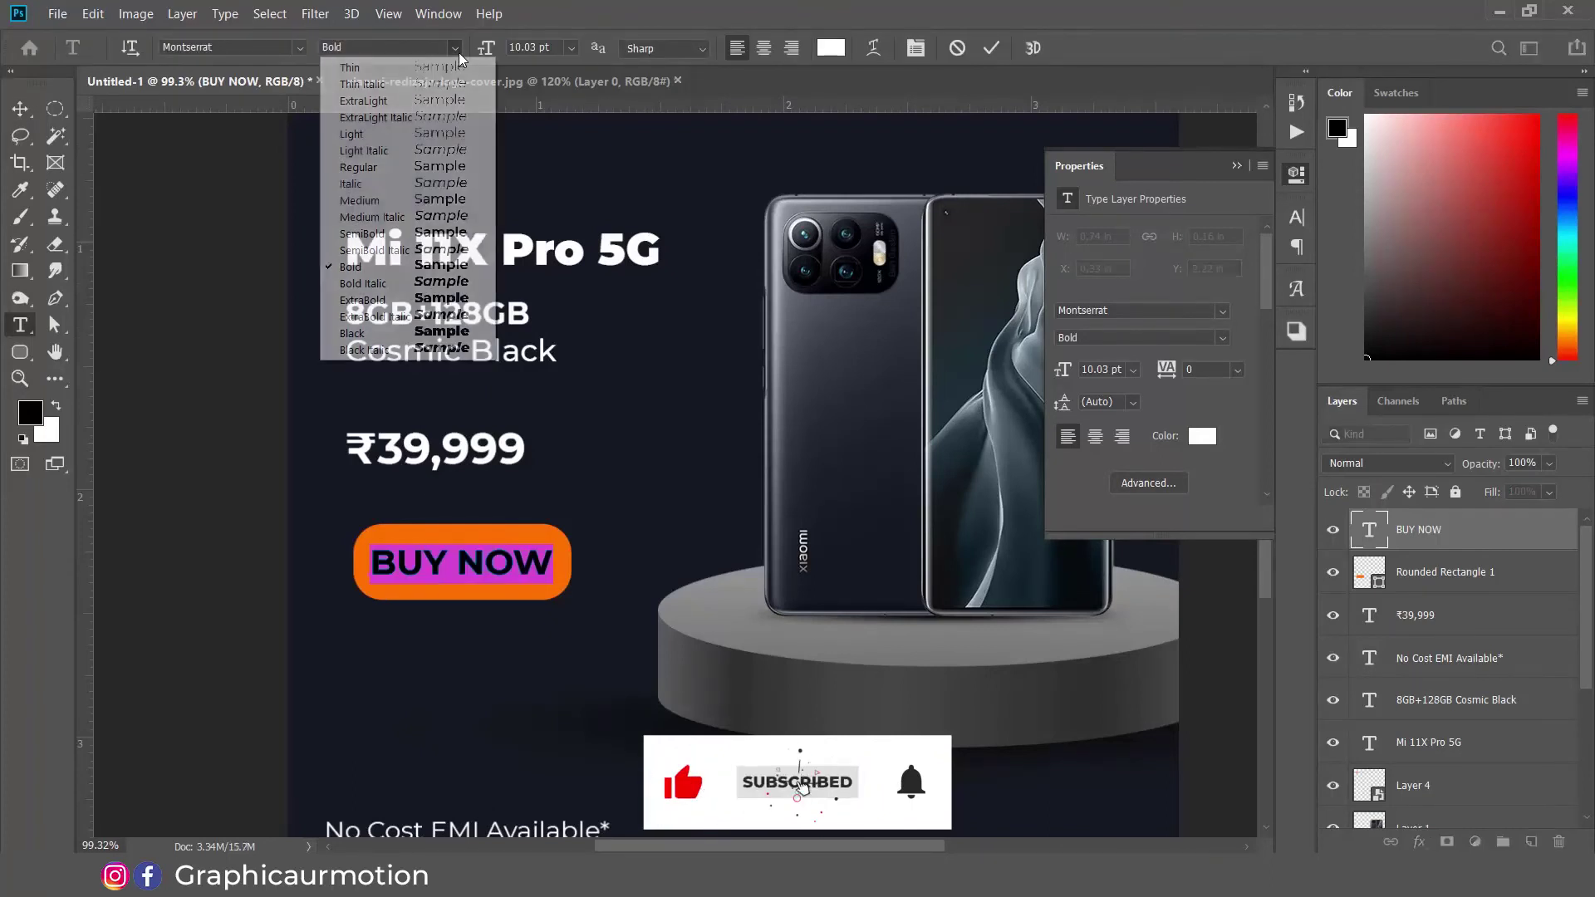
left_click(395, 300)
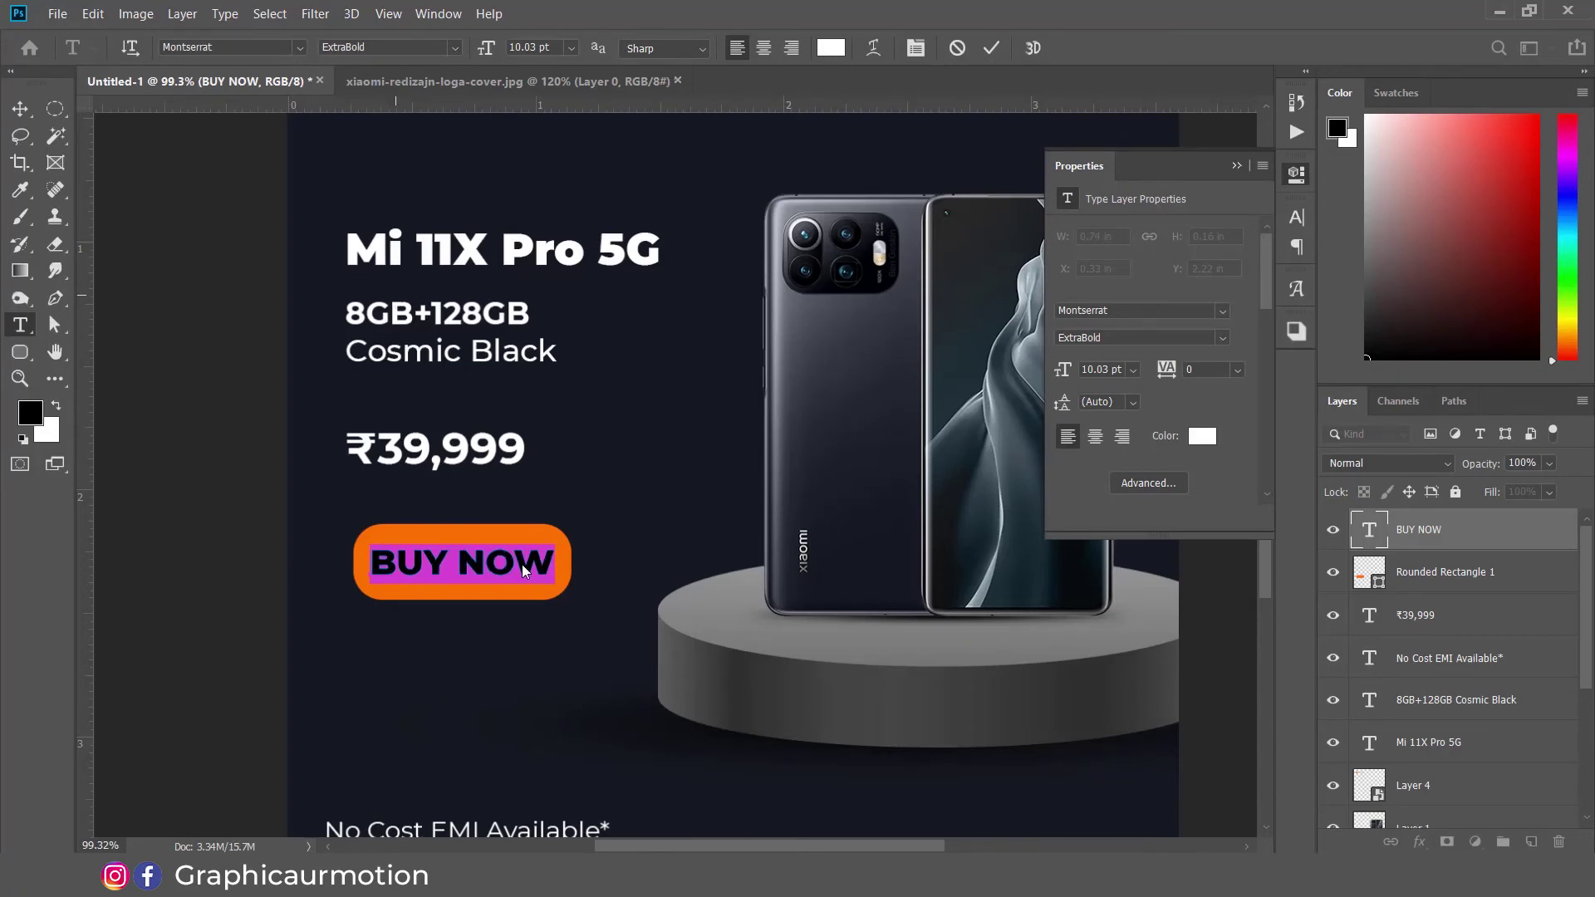
key("ctrl+Return")
key("v")
left_click_drag(522, 565, 522, 564)
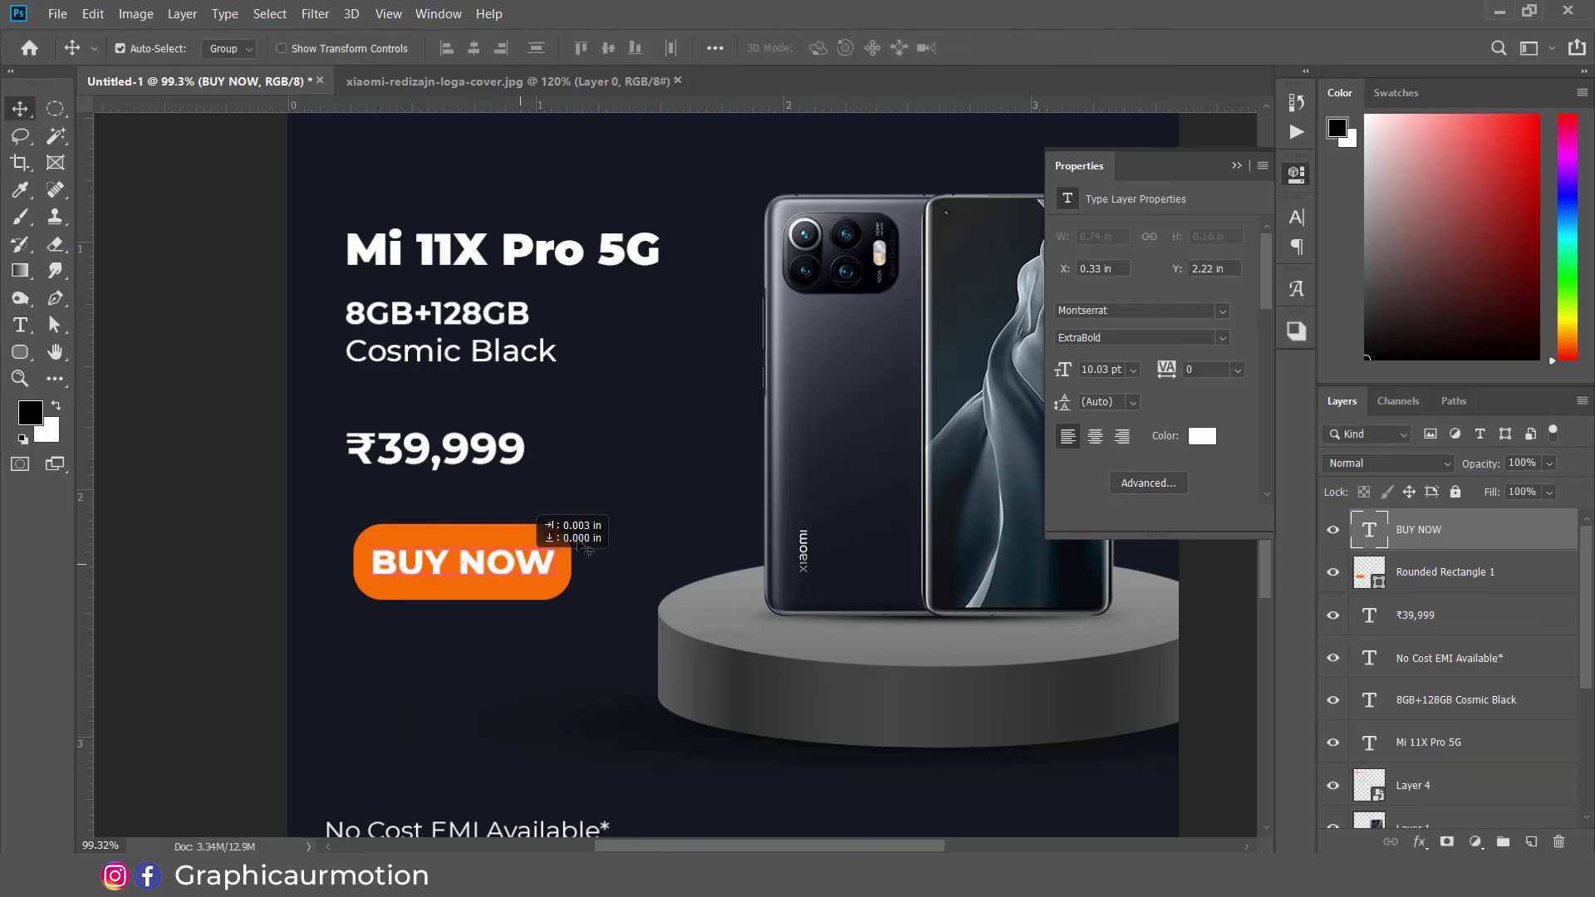
left_click_drag(586, 551, 585, 551)
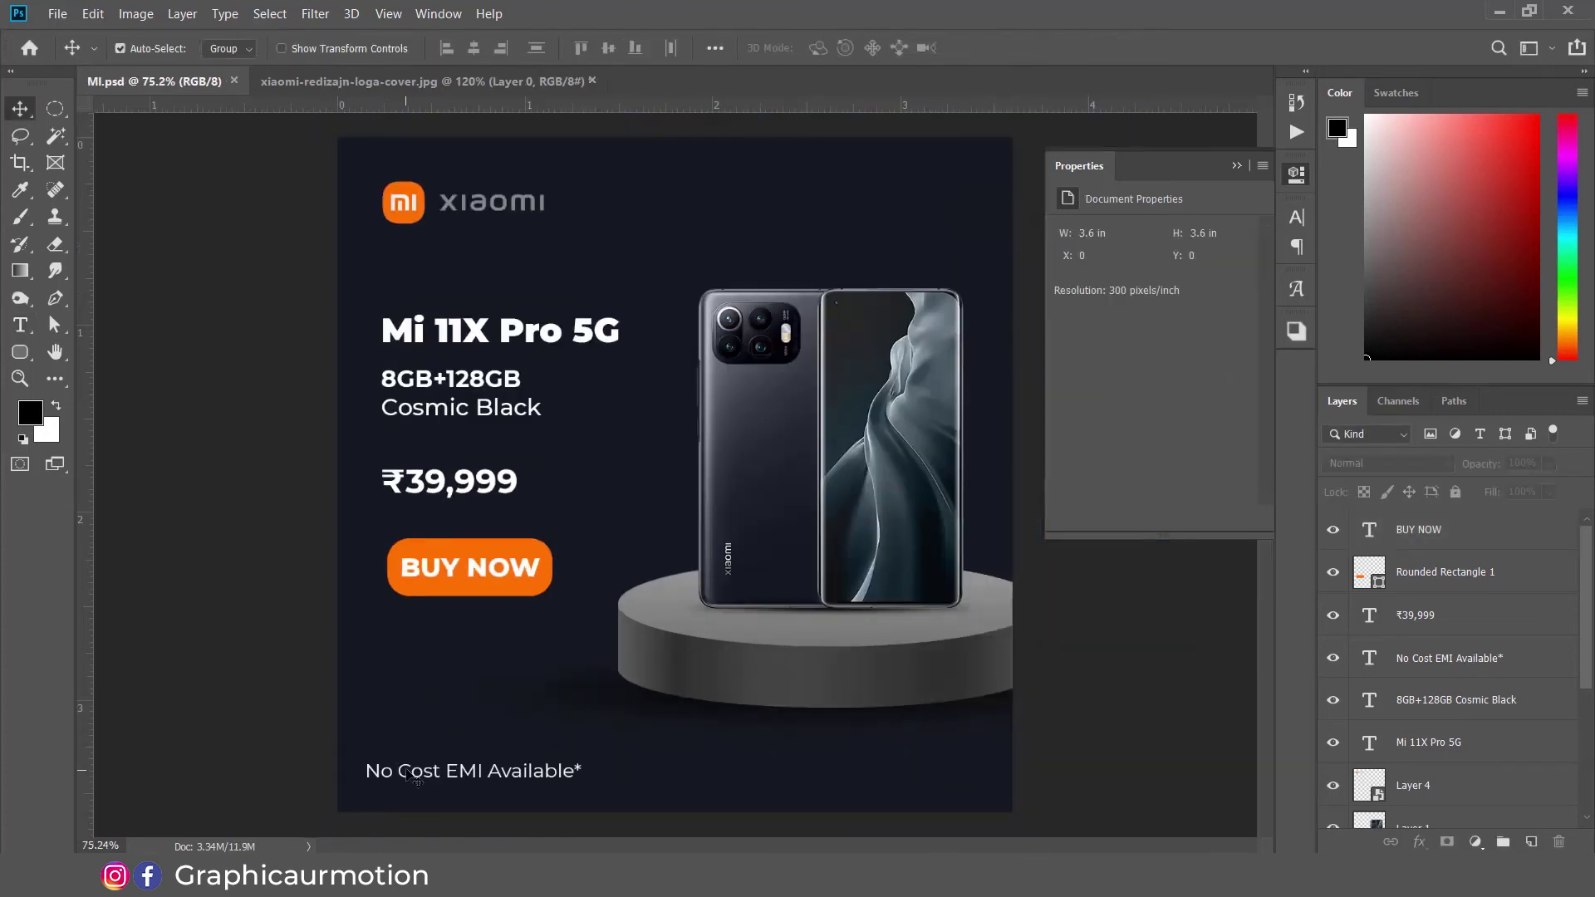
Step: Align "No Cost EMI Available*" with the left edge of the texts above, and move the "BUY NOW" label and its button slightly lower together
left_click_drag(409, 774, 422, 774)
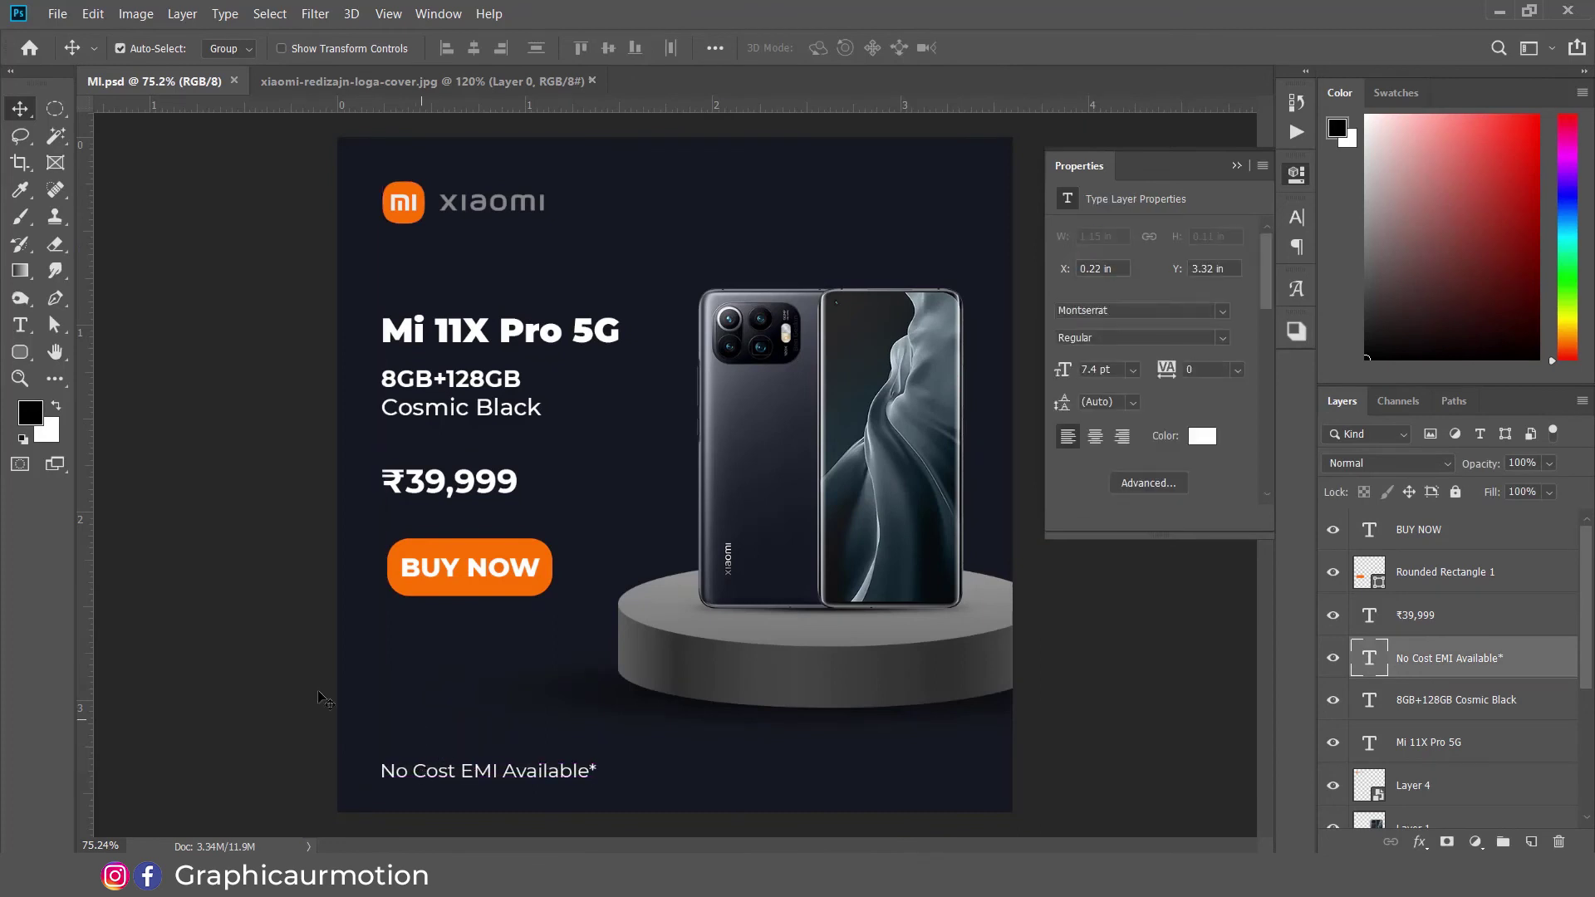
scroll(561, 584, "down", 1)
left_click(531, 562)
left_click(531, 561, "shift")
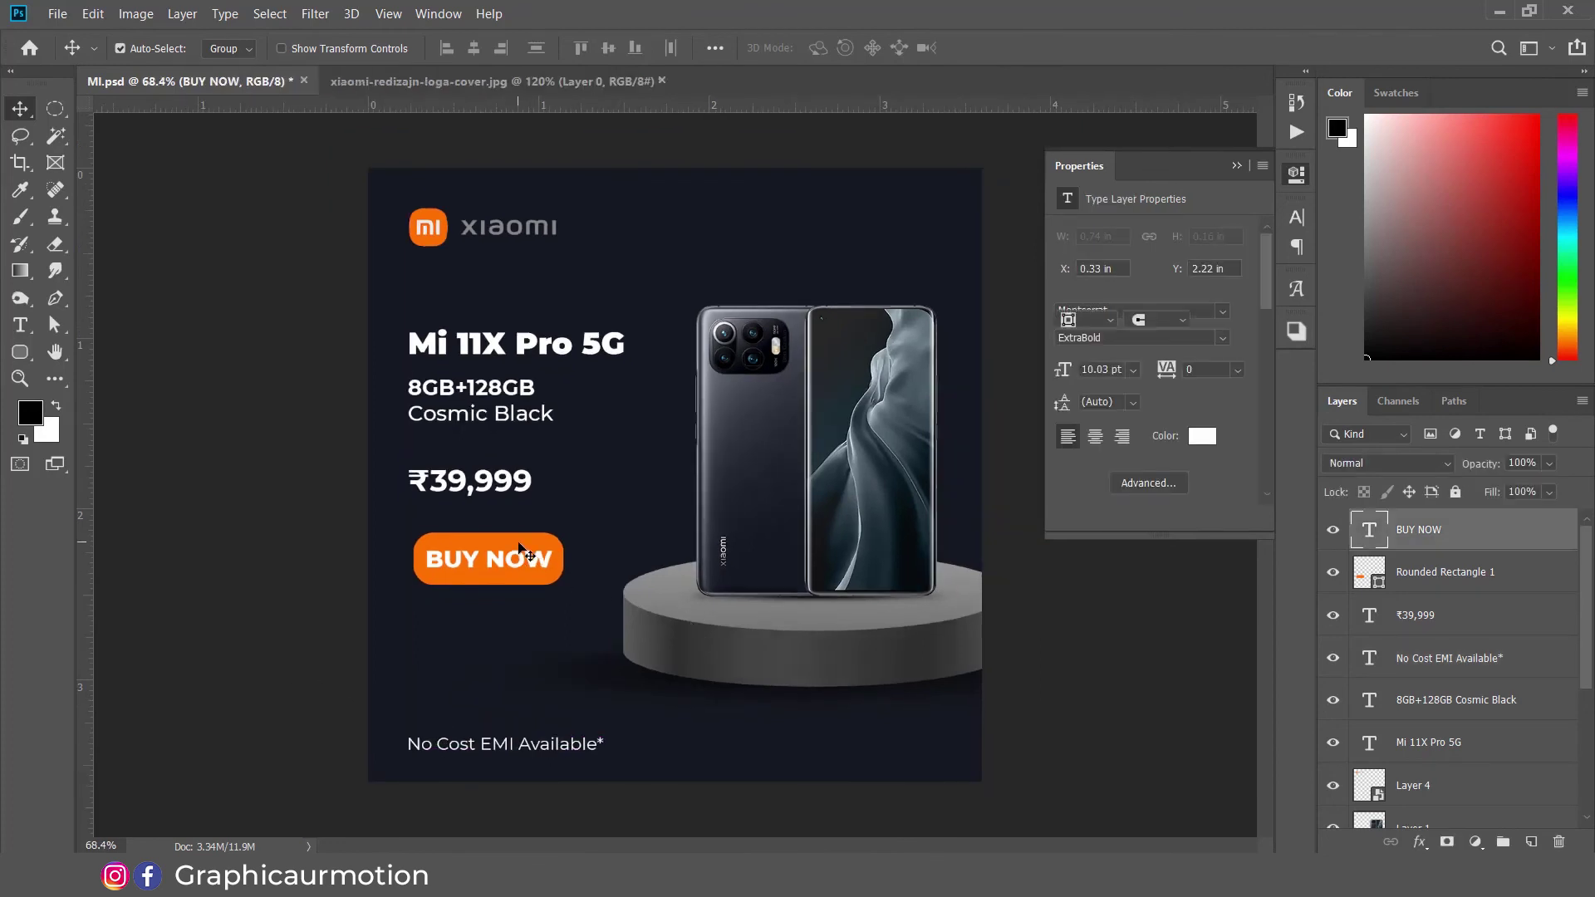
left_click_drag(532, 561, 516, 557)
scroll(517, 558, "down", 4)
left_click(1039, 680)
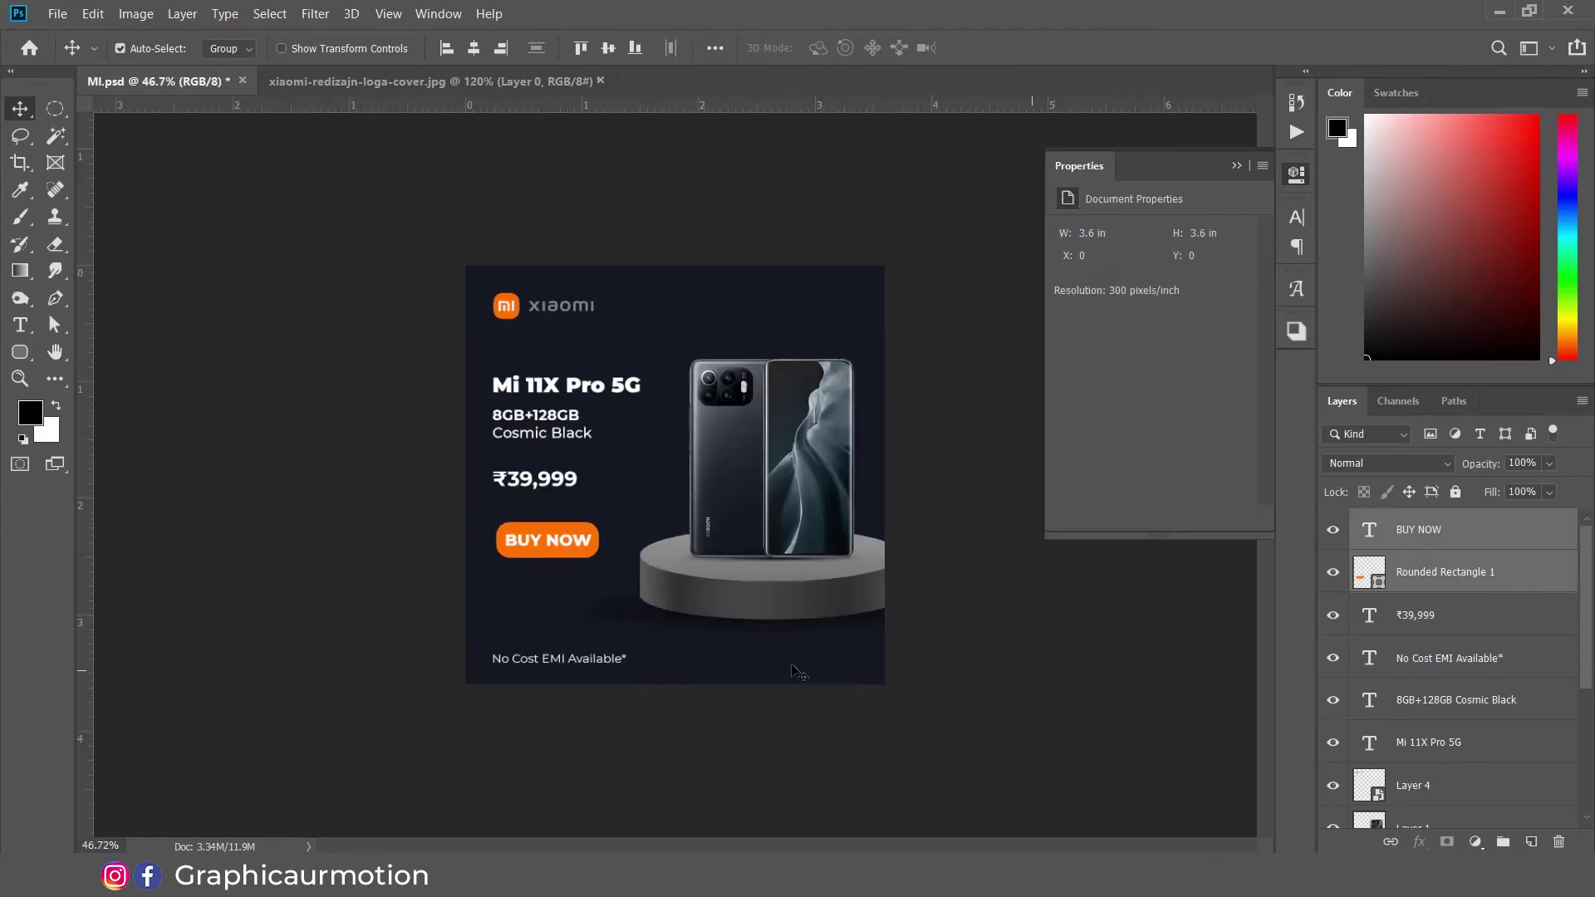
Step: Save the document and collapse the Properties panel
key("ctrl+0")
key("ctrl+s")
key("ctrl")
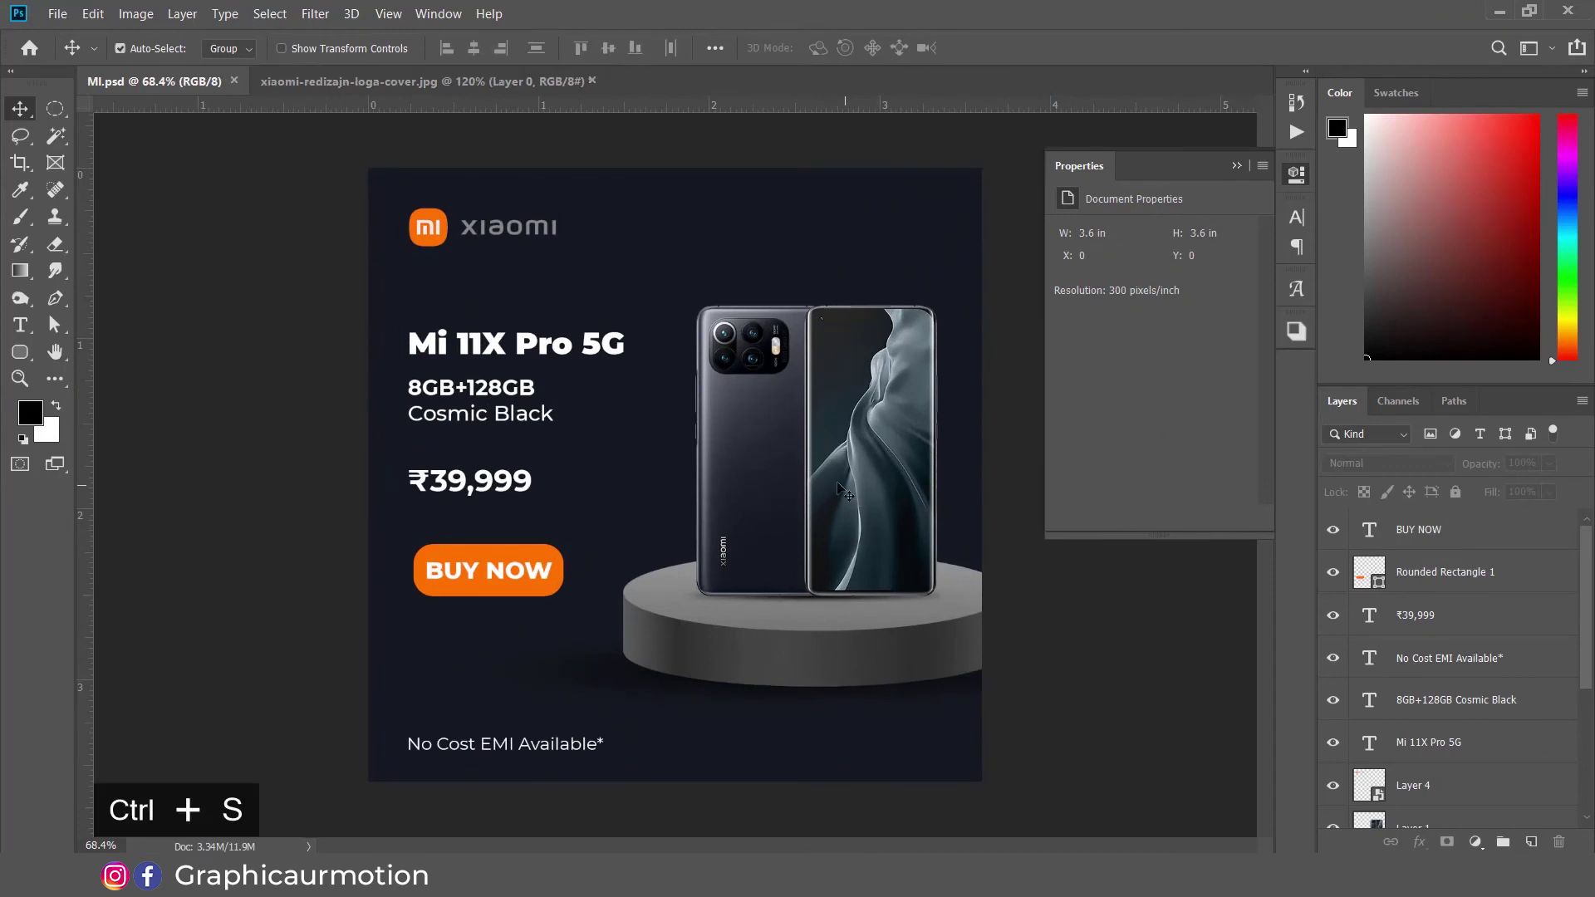
left_click(1298, 186)
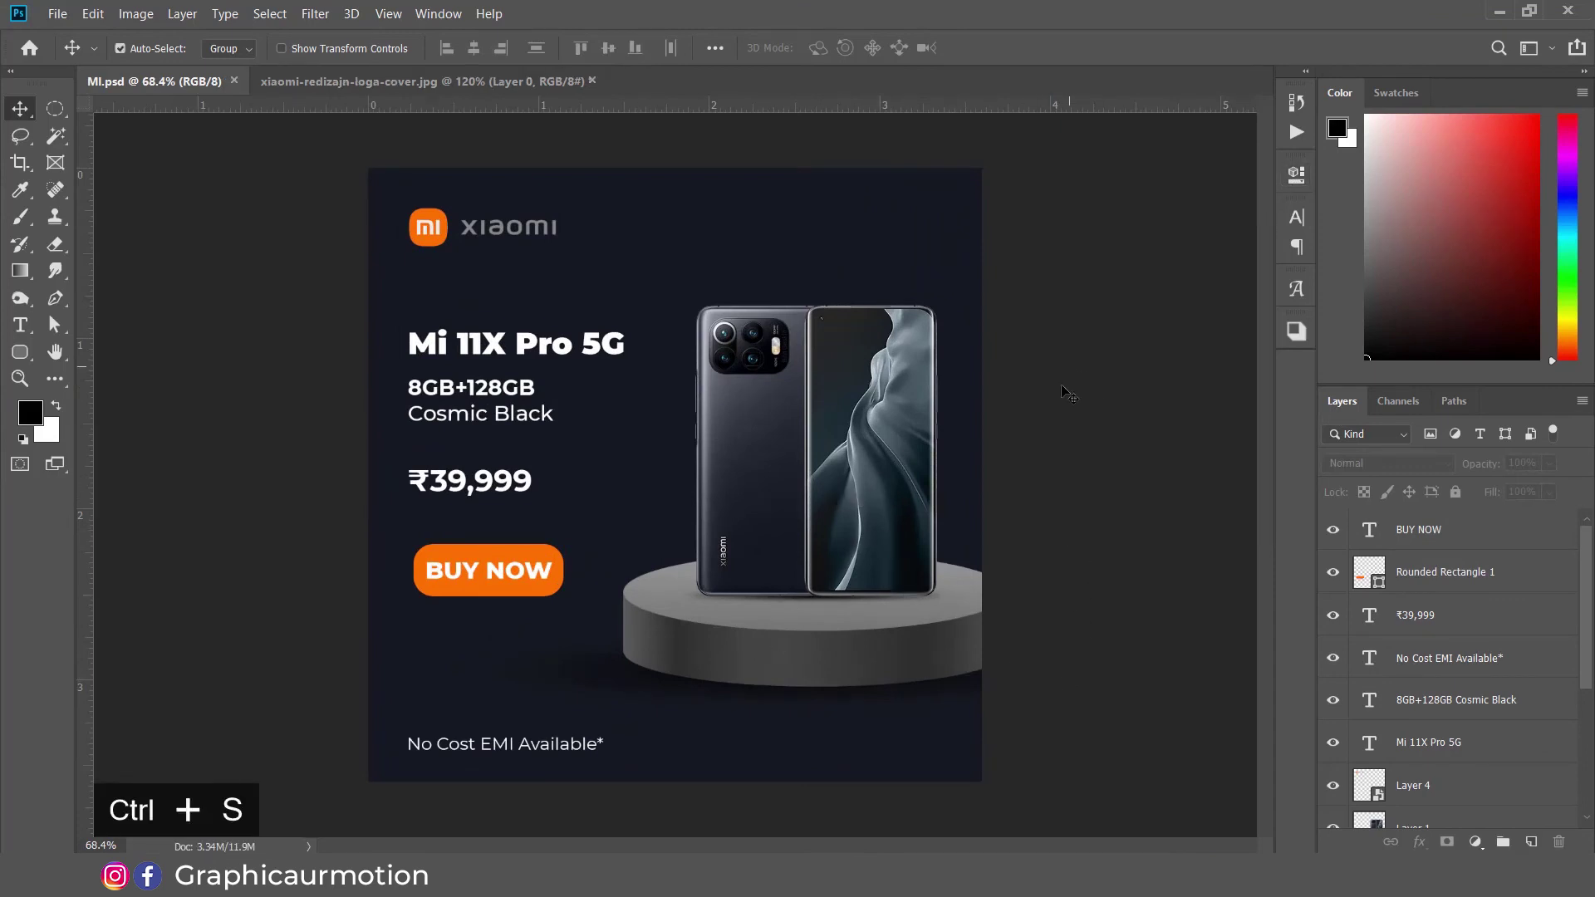
Step: Scale the phones and podium together to 108.11% and shift them slightly left
left_click(668, 714, "ctrl")
key("ctrl+t")
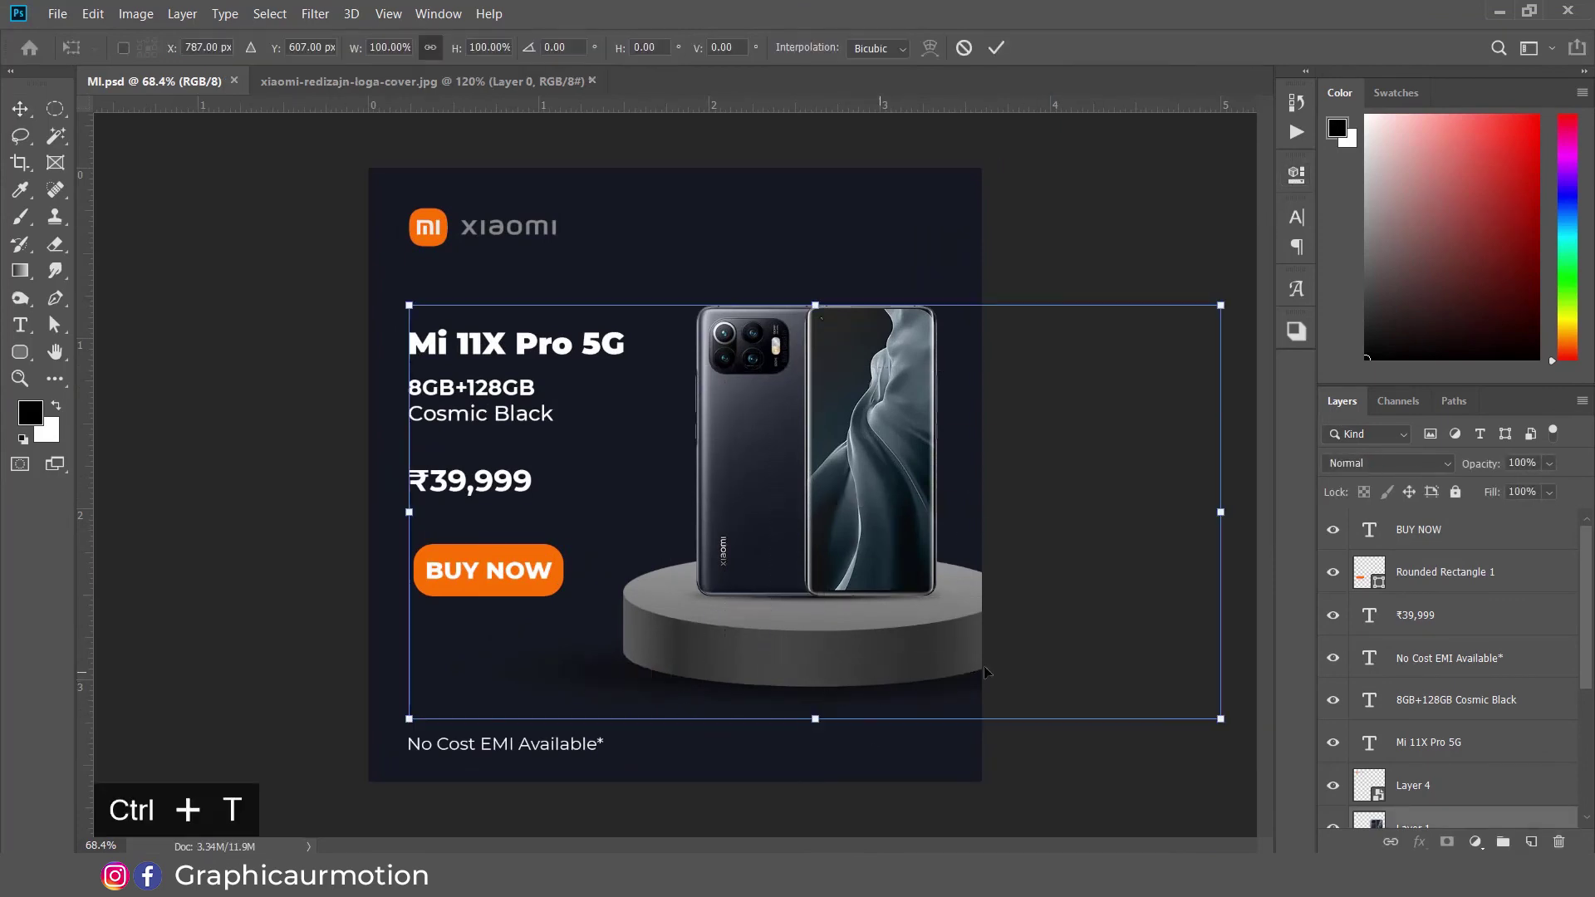
left_click_drag(819, 720, 818, 738)
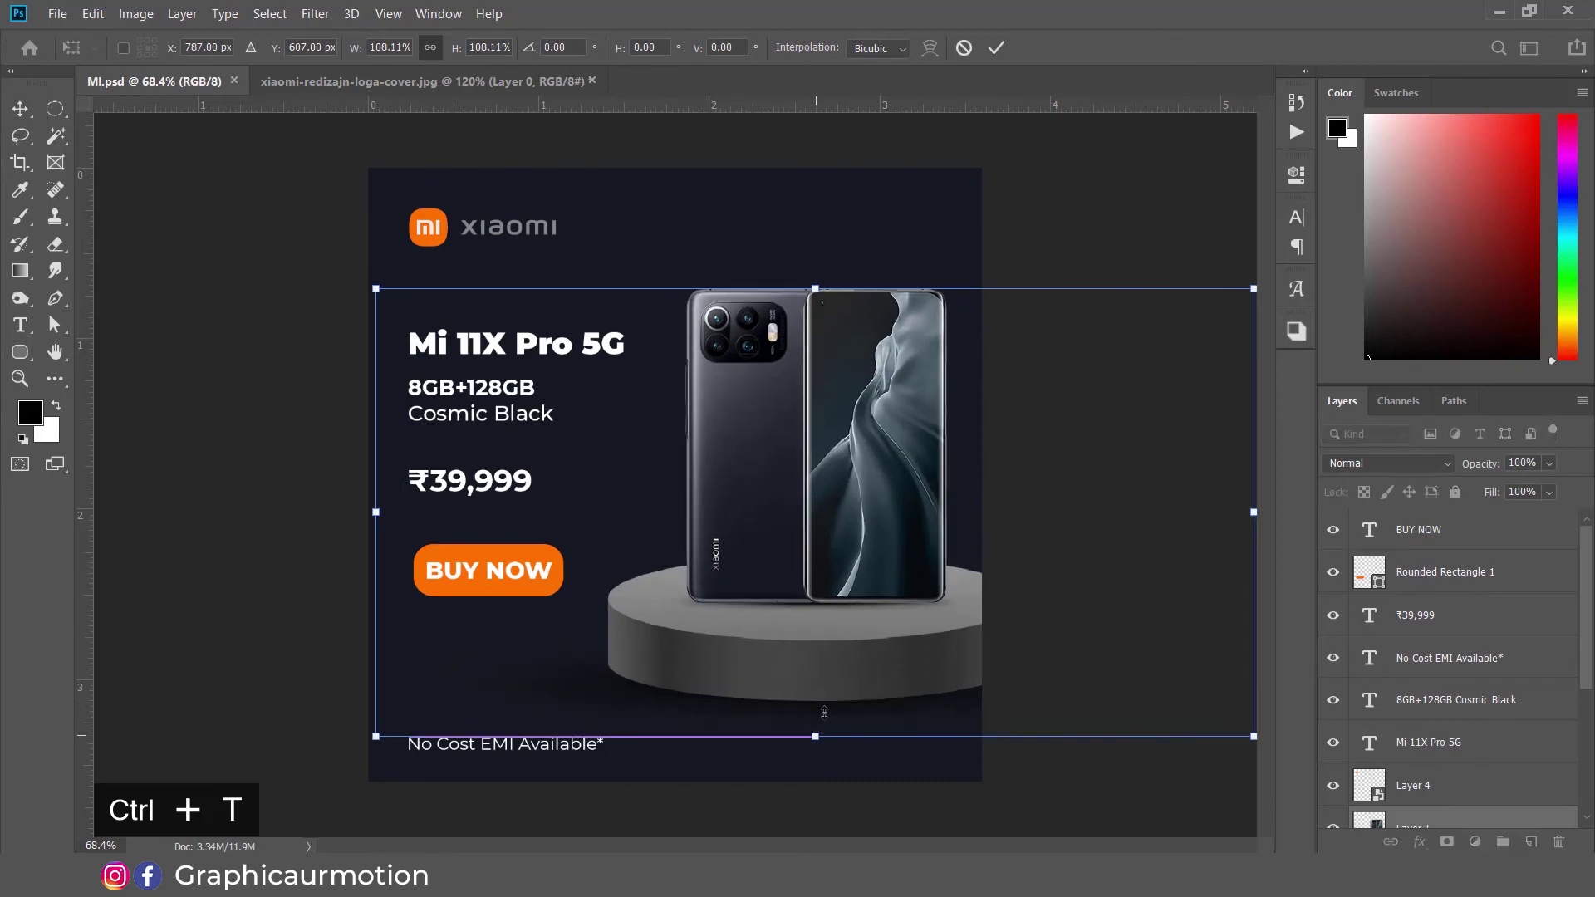
left_click_drag(864, 668, 856, 665)
key("Return")
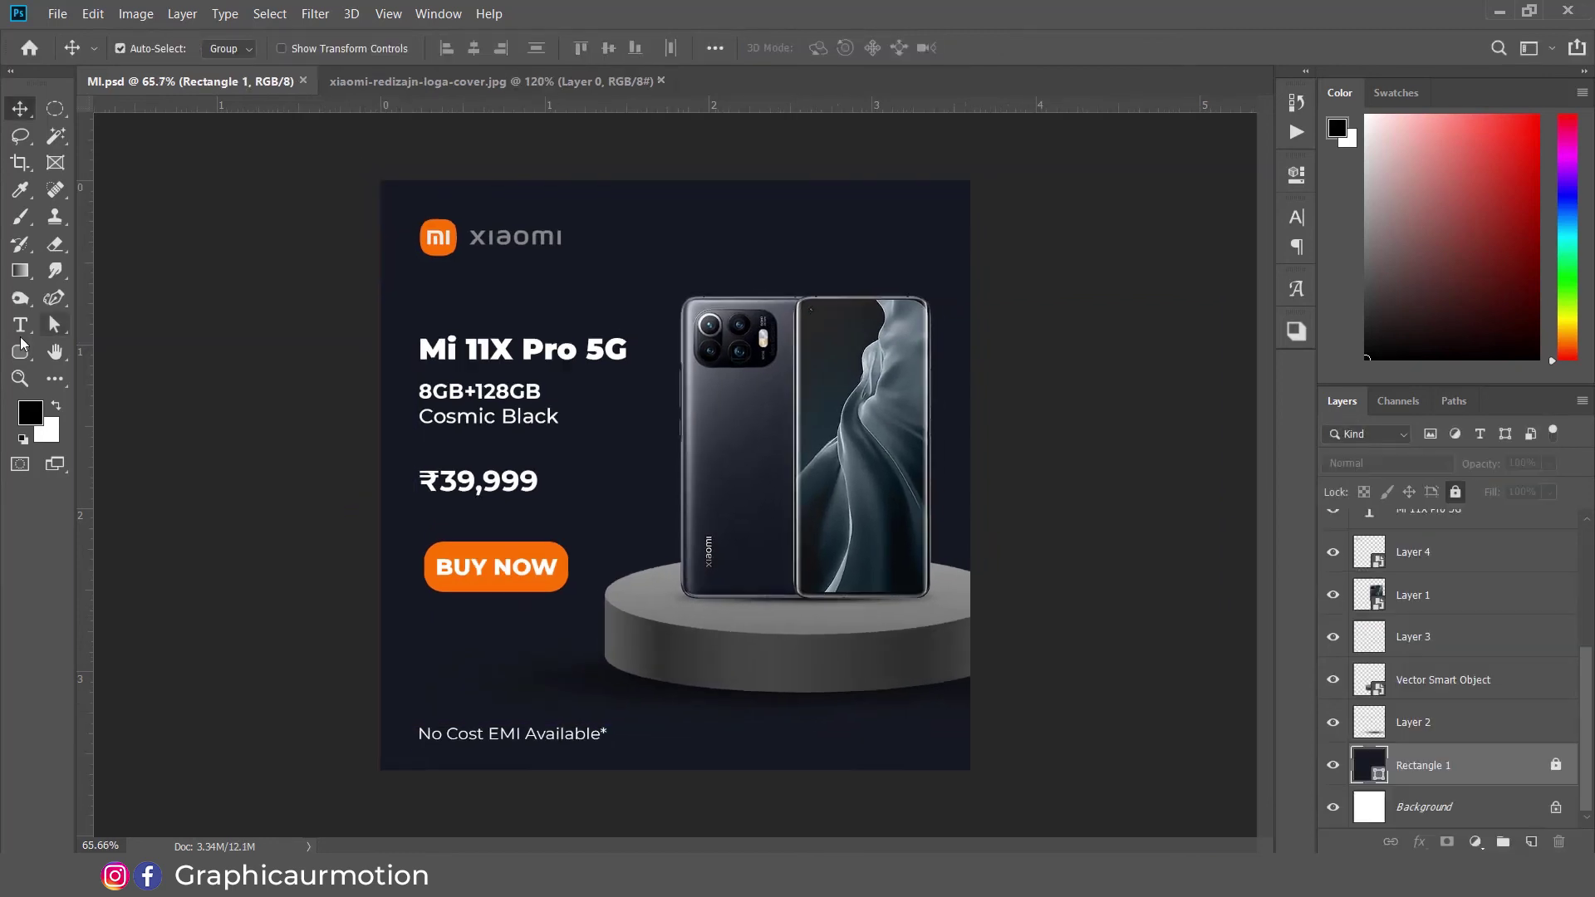
Step: Draw a circle about 670 px in diameter behind the phones, directly above the dark background rectangle in the layer order
right_click(20, 352)
left_click(108, 392)
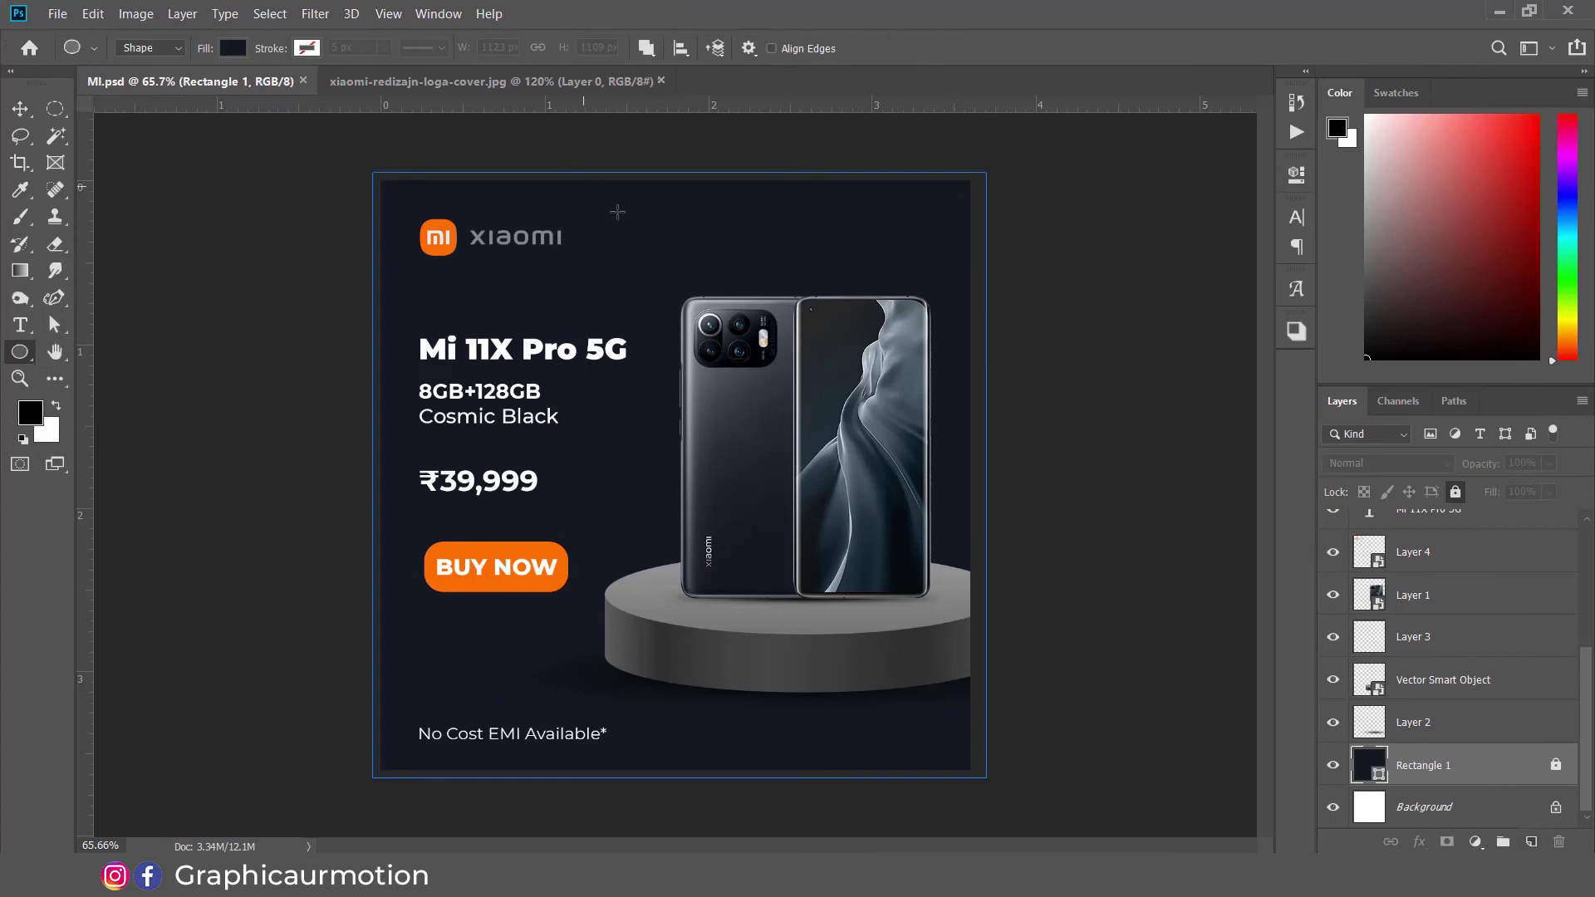
left_click_drag(645, 216, 997, 584)
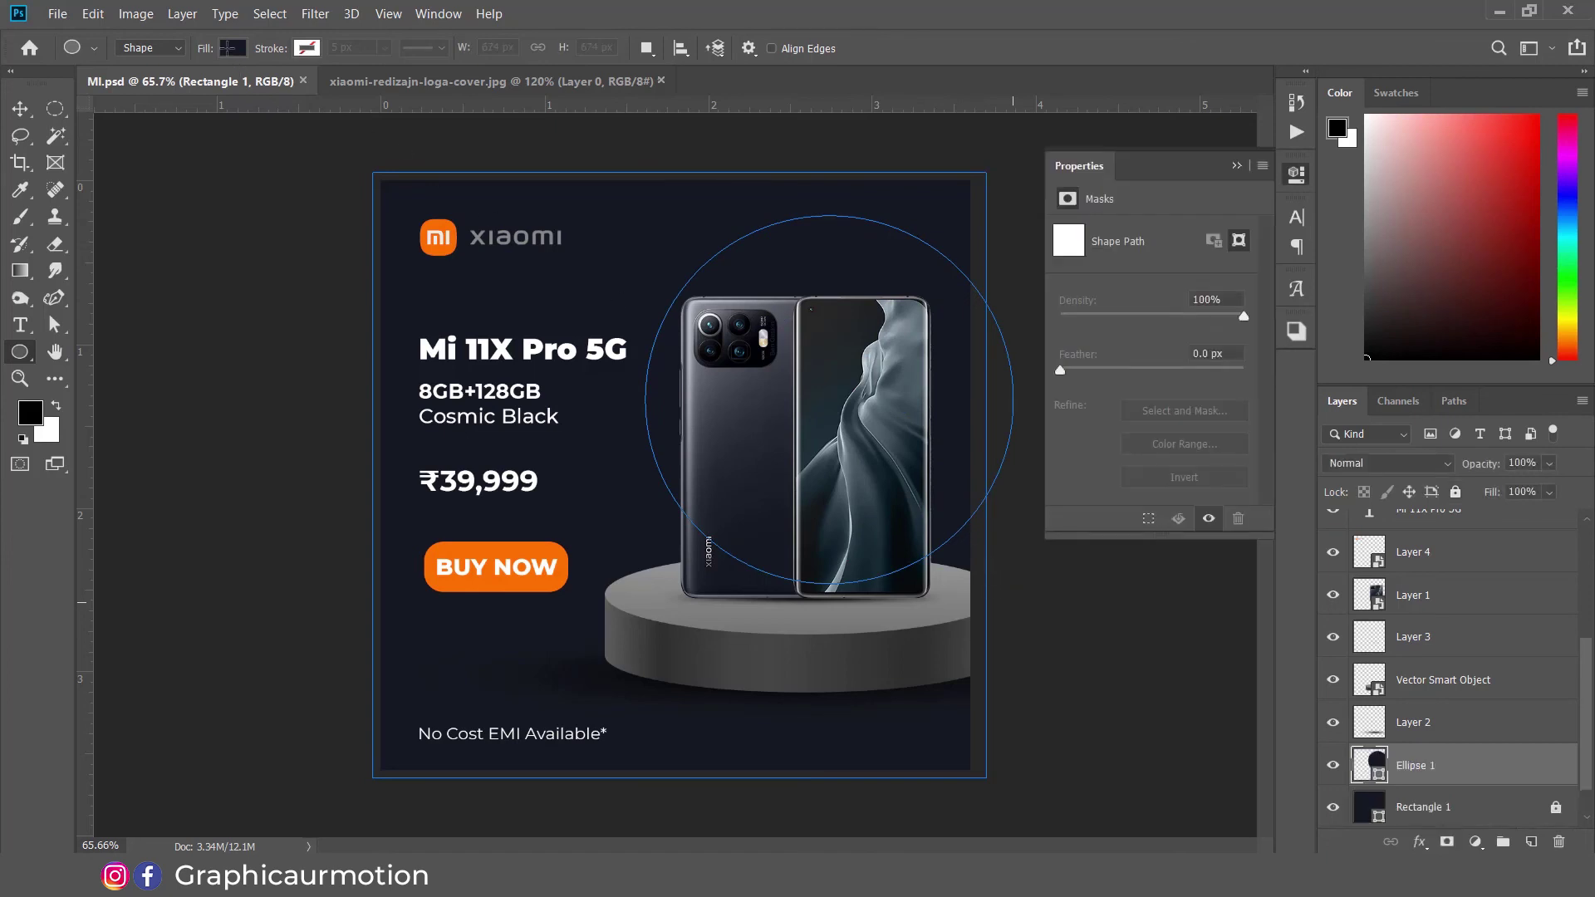
Step: Remove the circle's fill, give it a white 5 px stroke, and collapse the Properties panel
left_click(232, 48)
left_click(144, 88)
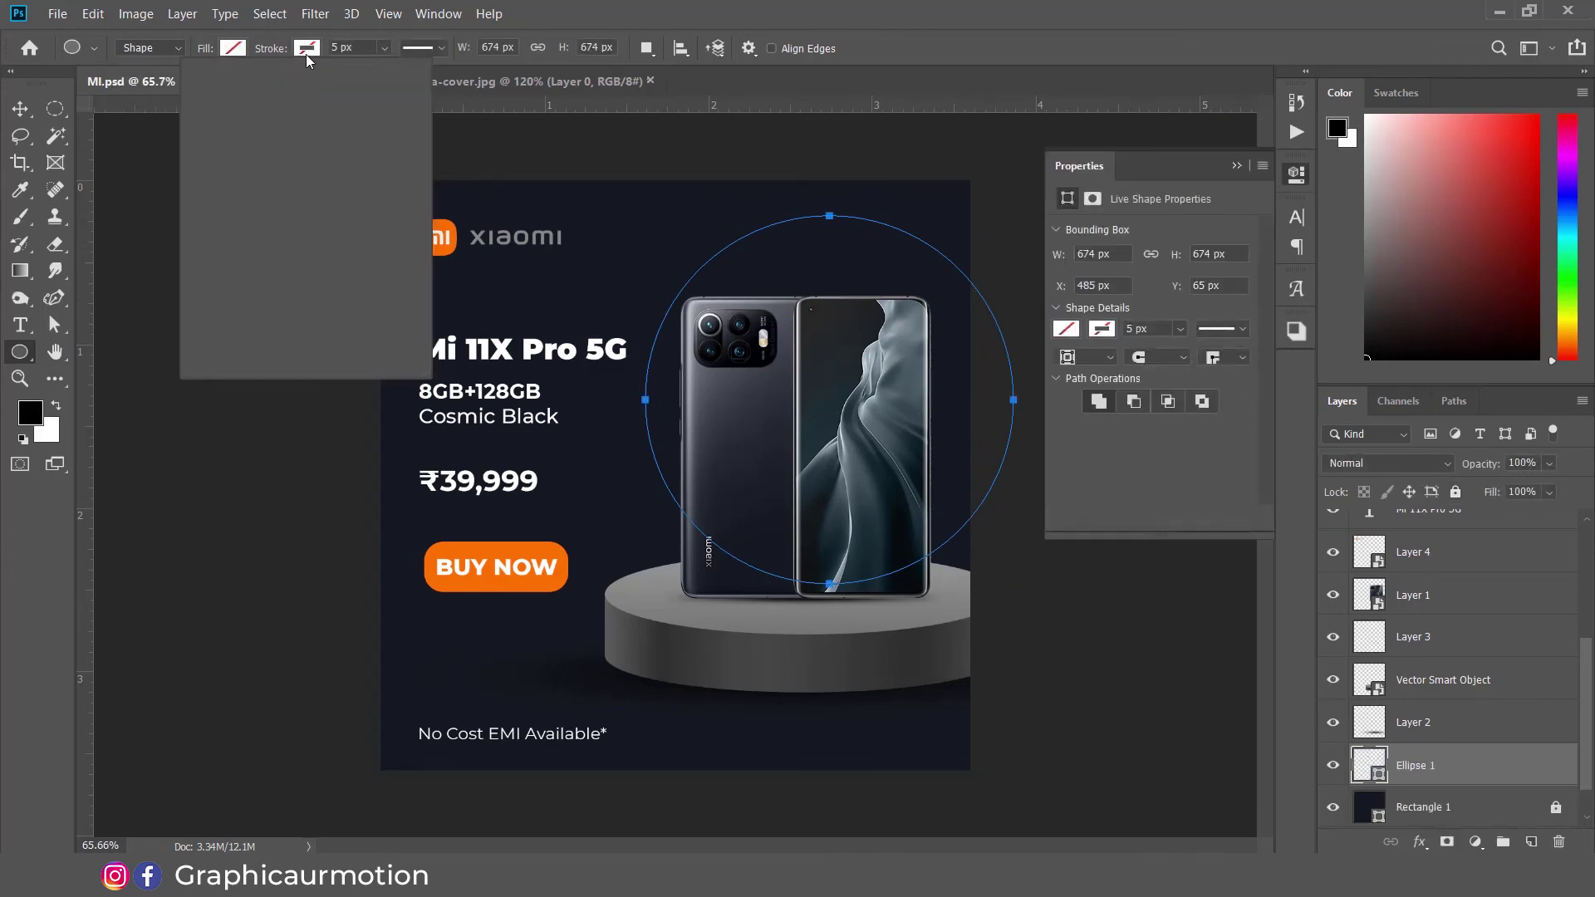
left_click(232, 156)
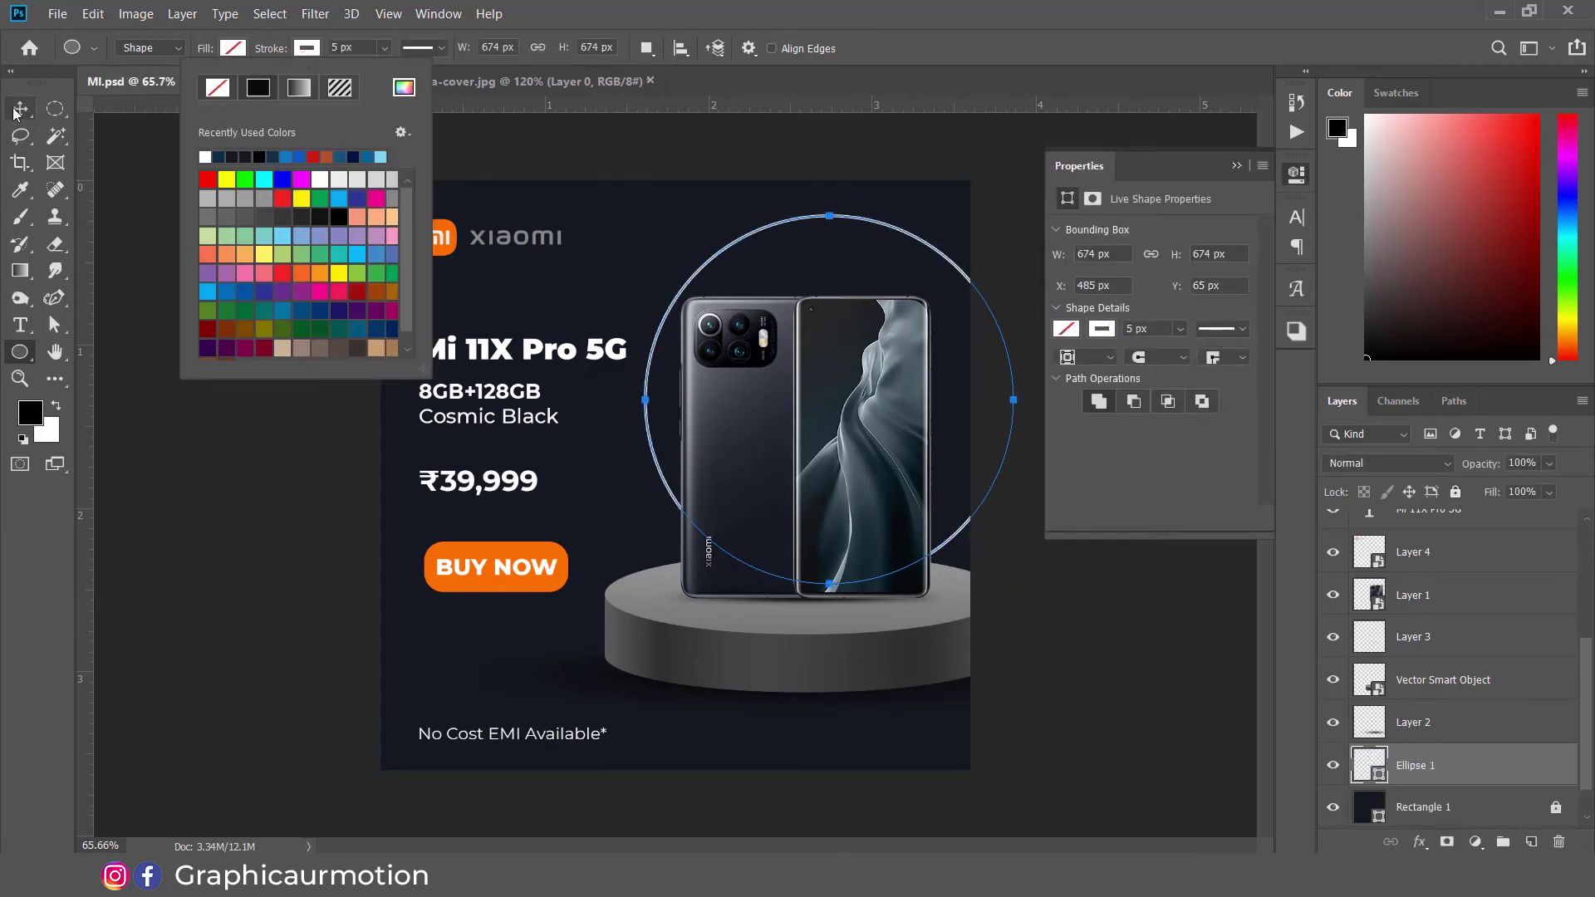
left_click(20, 108)
left_click(1294, 176)
Step: Move the circle up and slightly right so that its centre sits at about X 847.5 px, Y 200.5 px
key("ctrl+t")
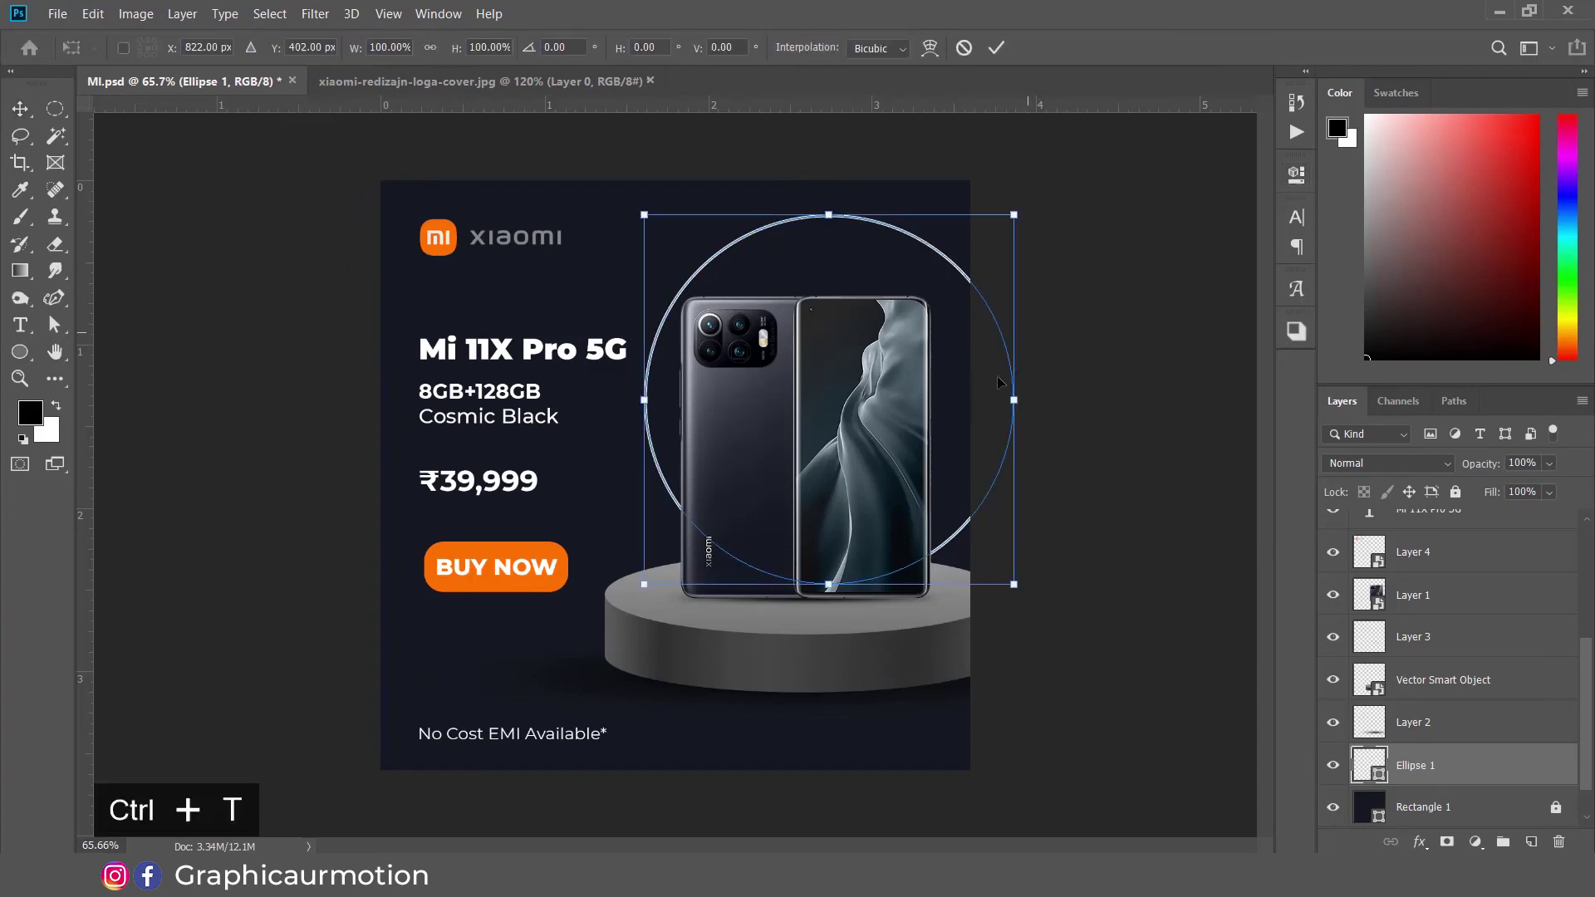
left_click_drag(986, 428, 999, 321)
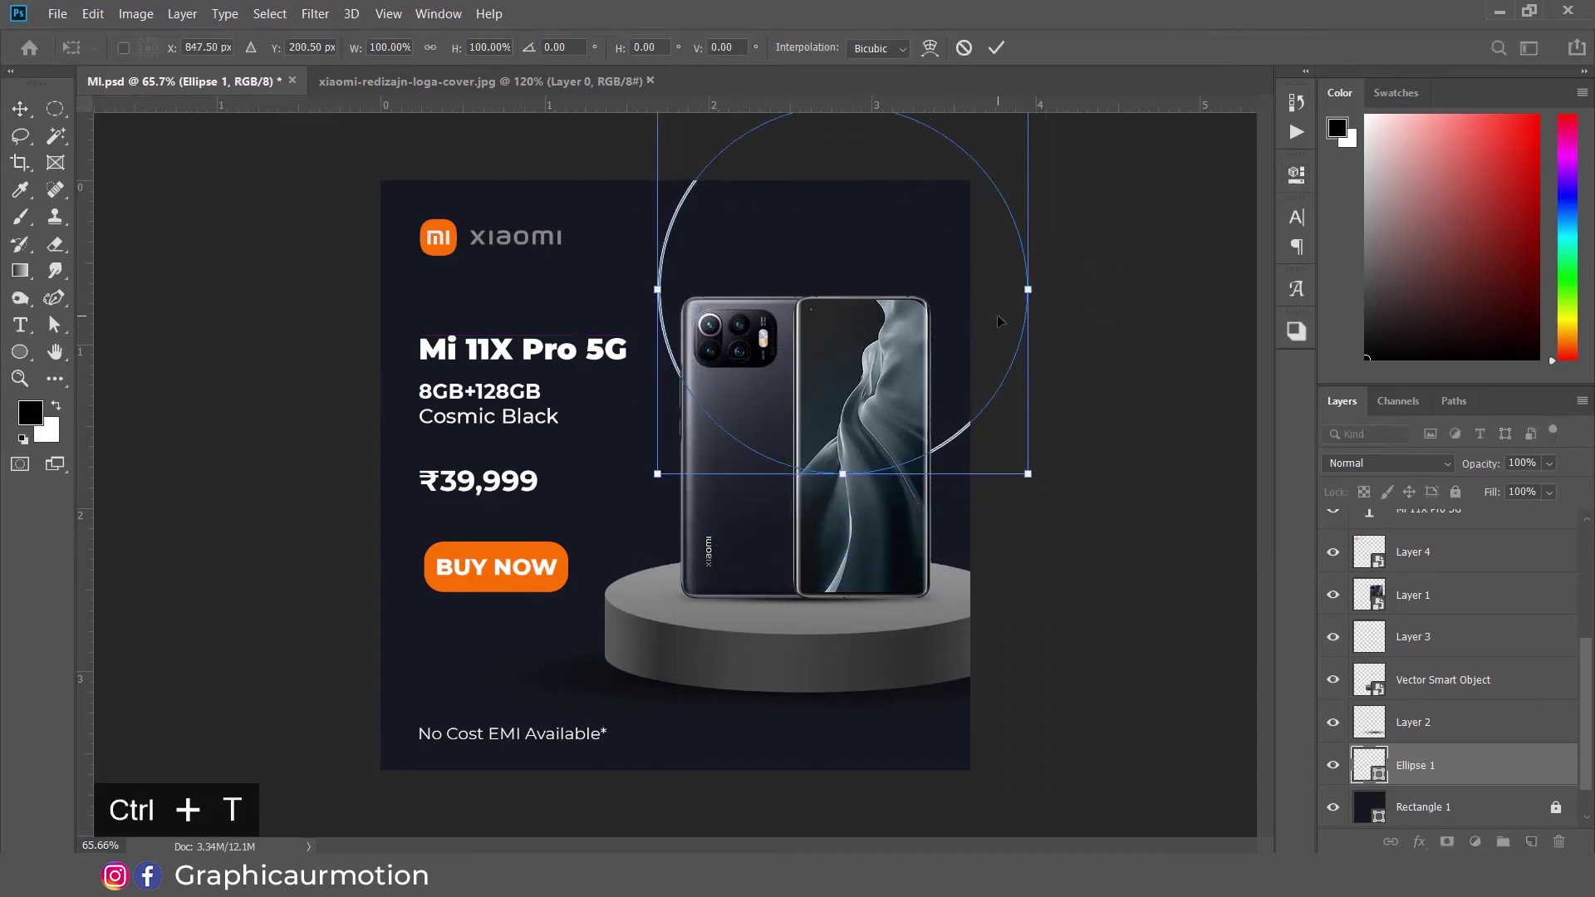
key("Return")
Step: Change the circle's stroke colour to the BUY NOW button's orange, ff6a04
scroll(749, 460, "up", 3)
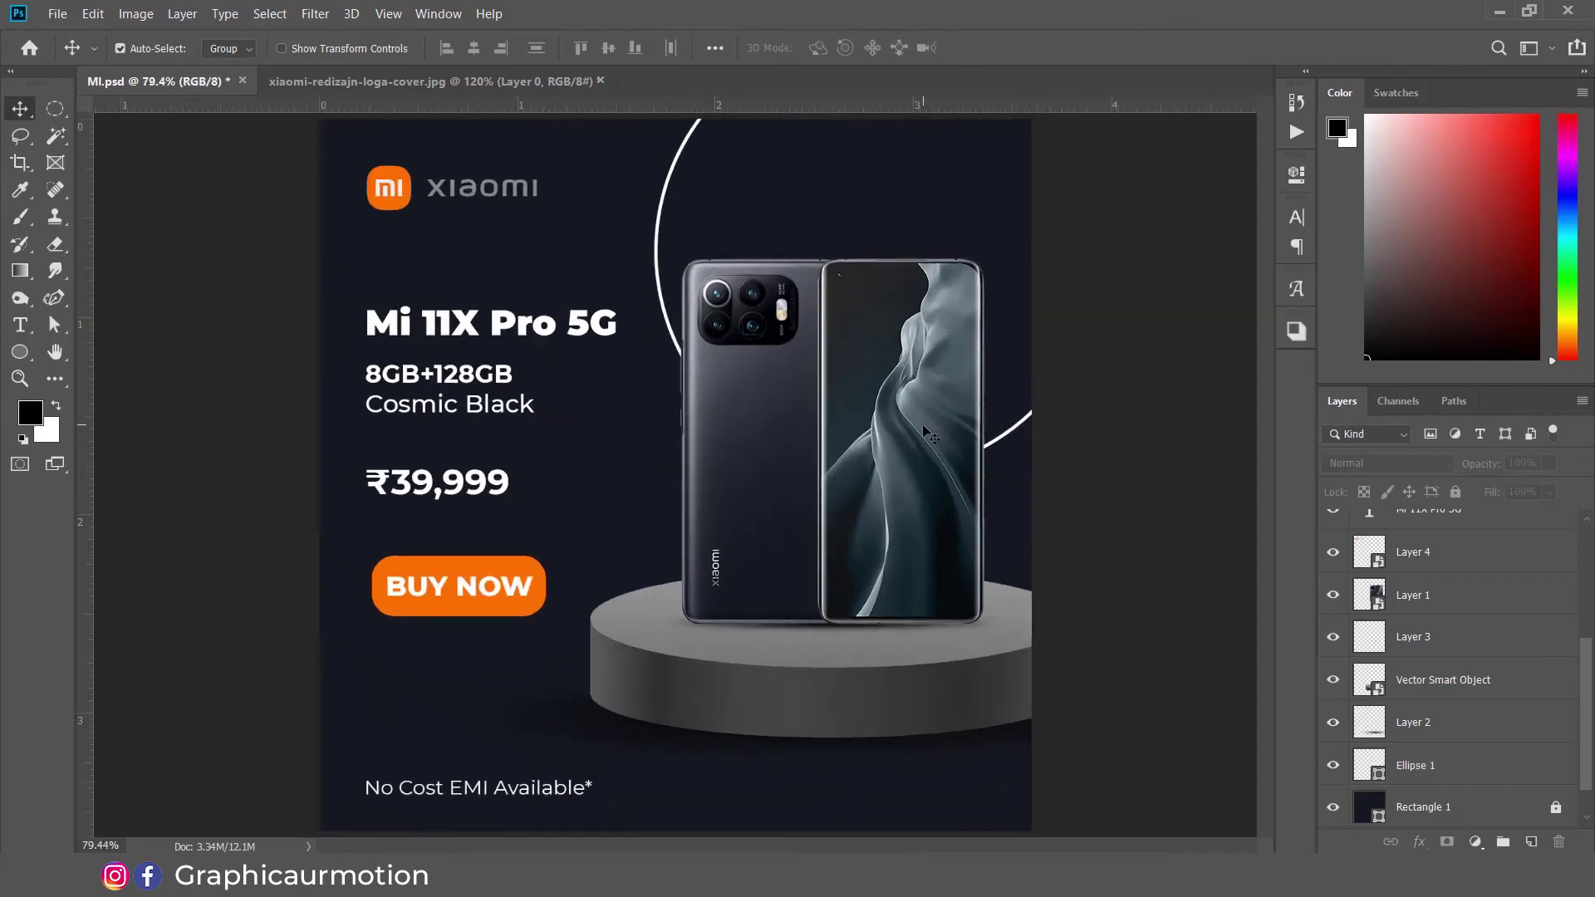
left_click_drag(698, 365, 705, 469)
left_click(1513, 765)
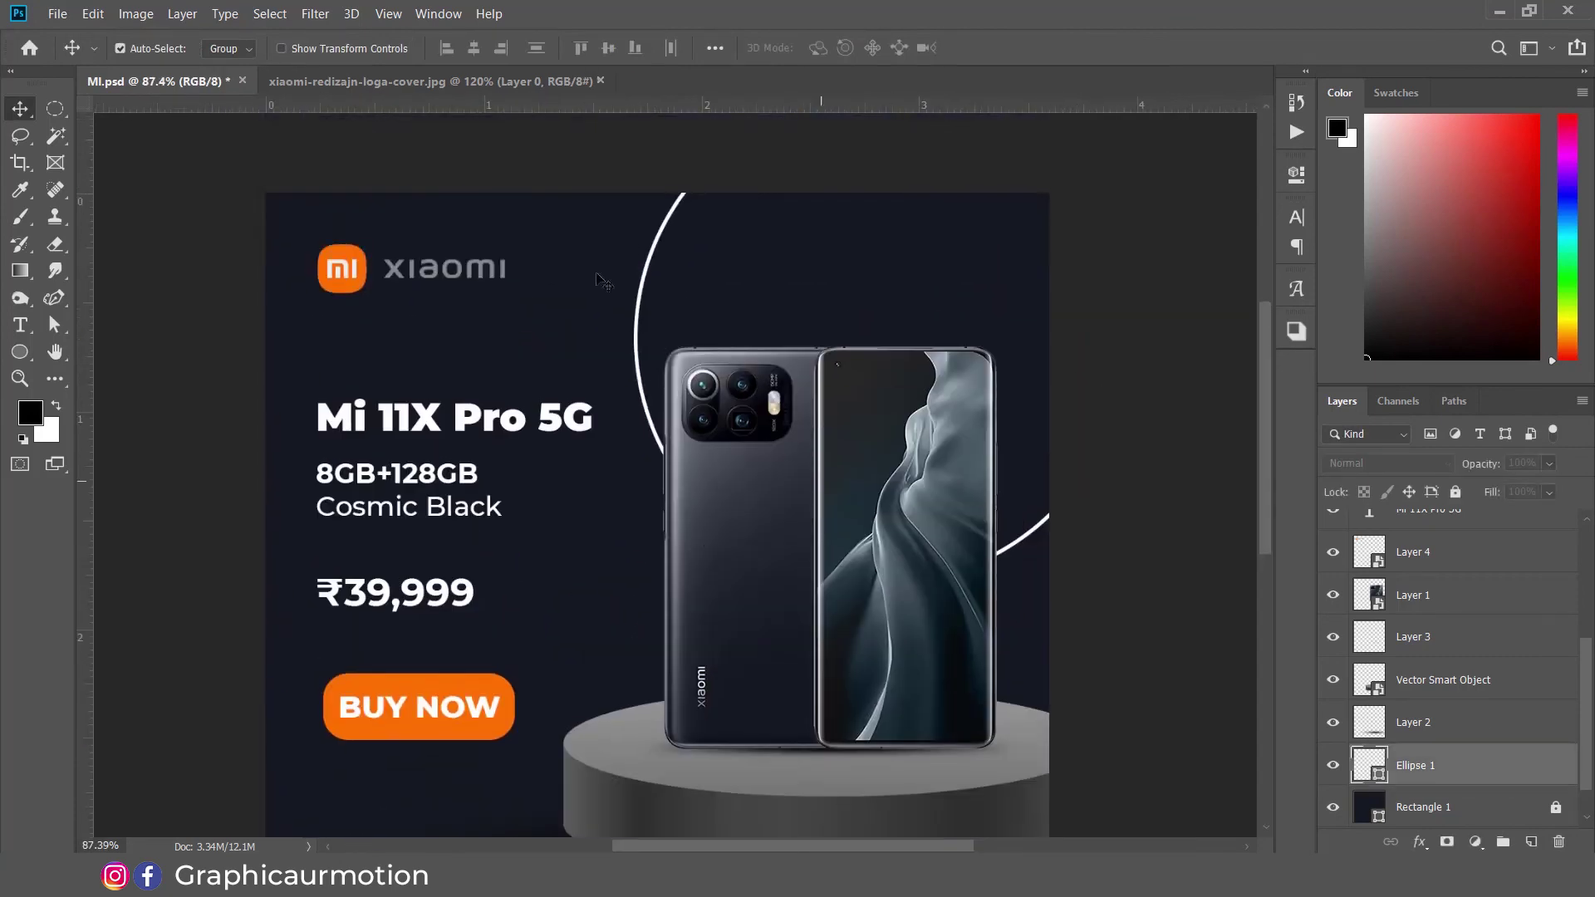
left_click(20, 353)
left_click(307, 48)
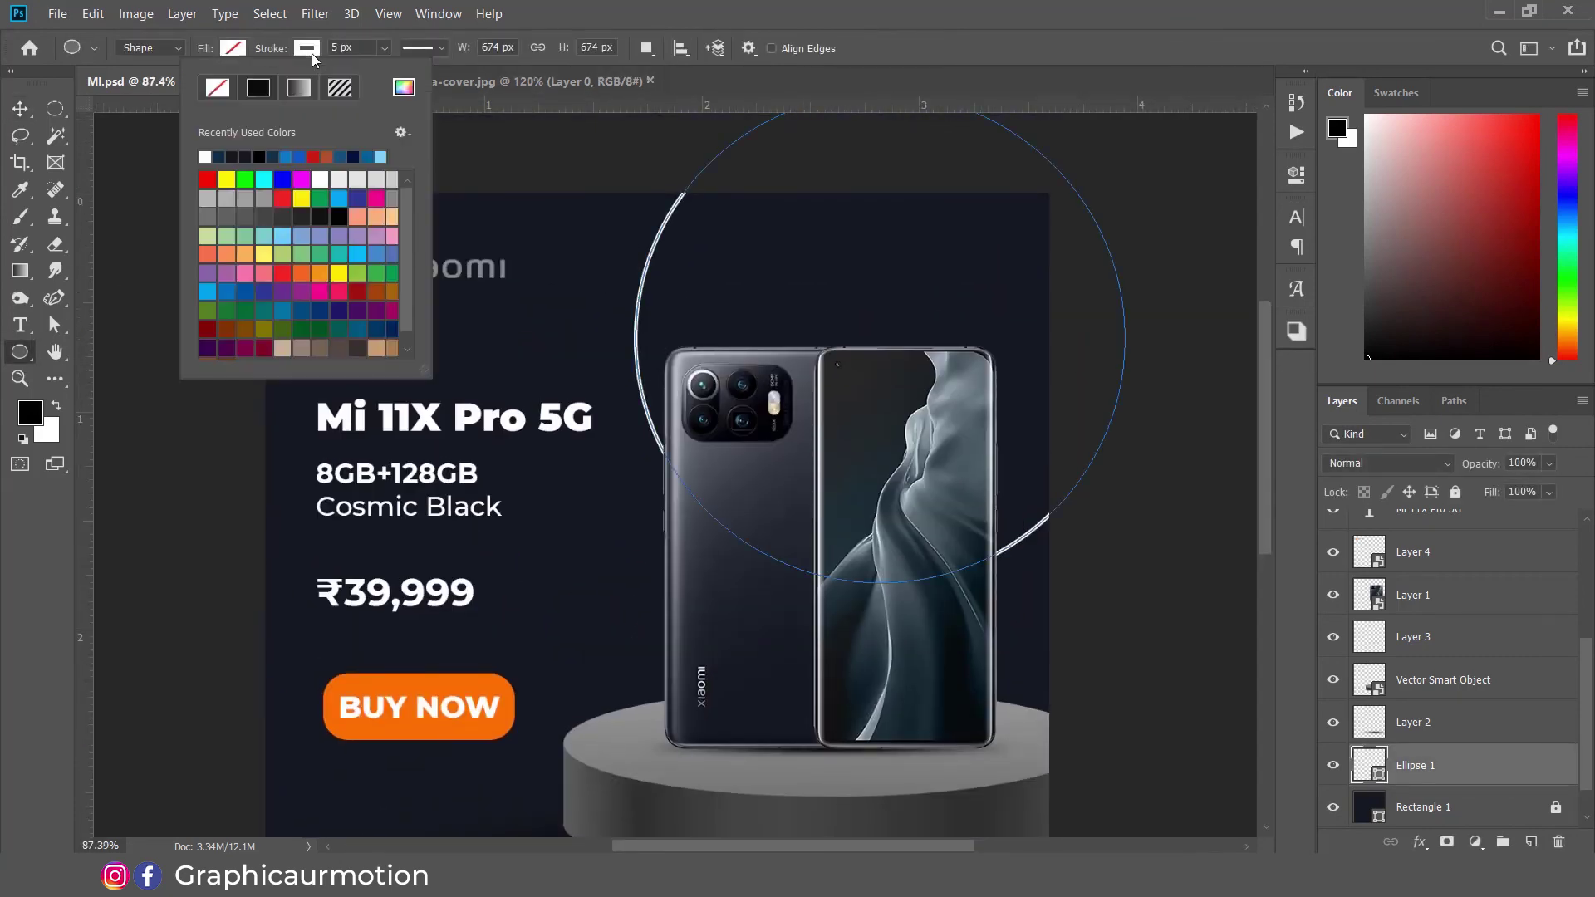
left_click(402, 88)
left_click(370, 682)
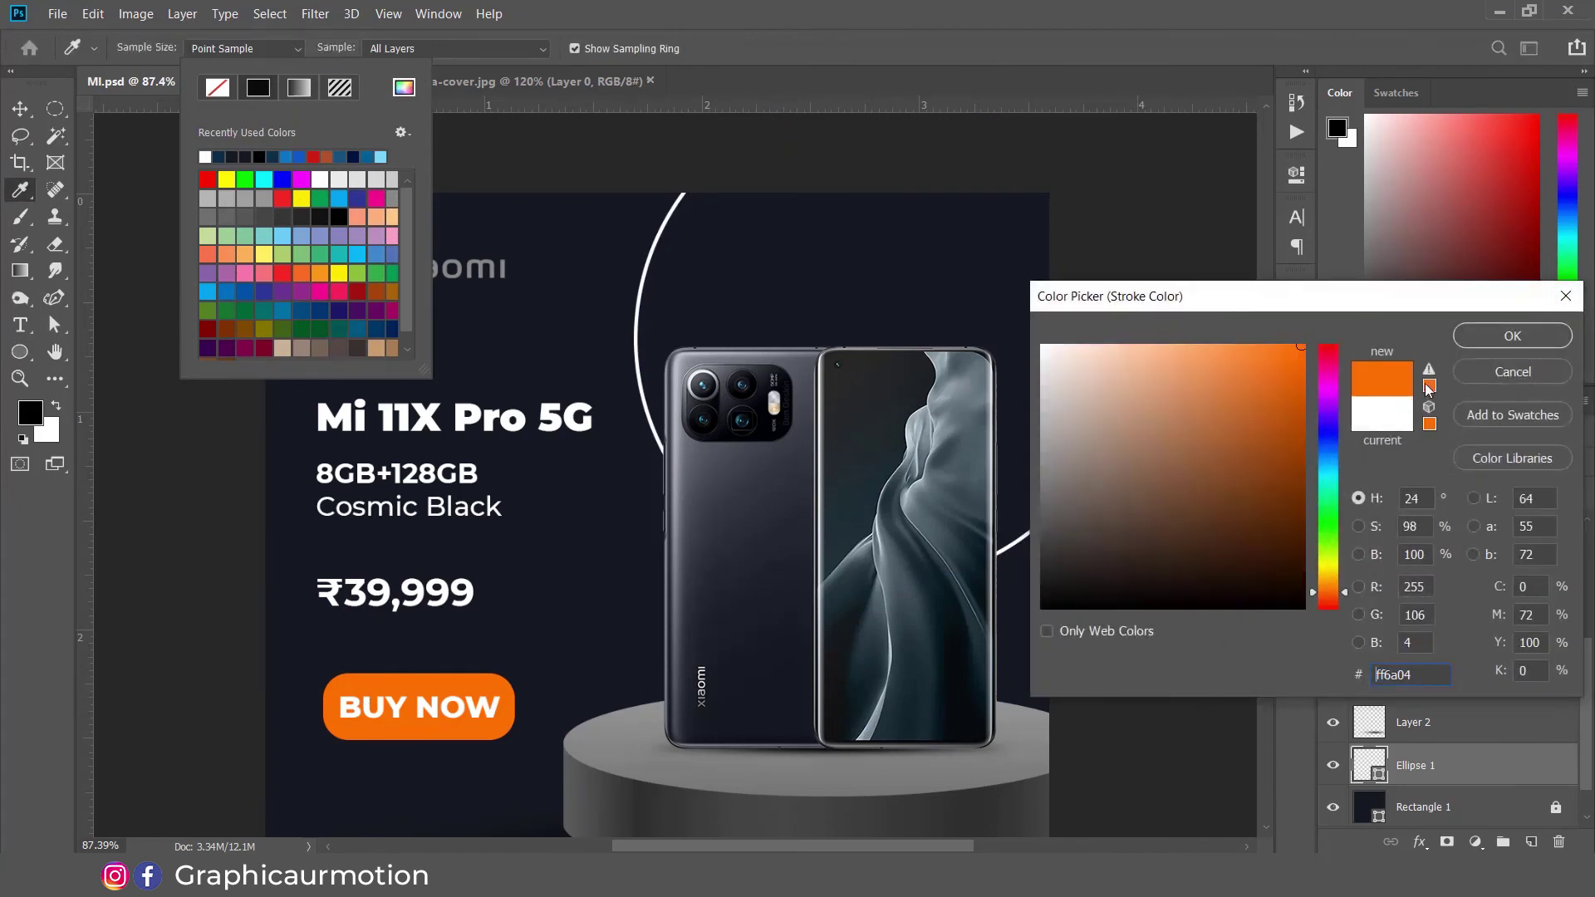
left_click(1511, 335)
left_click(22, 108)
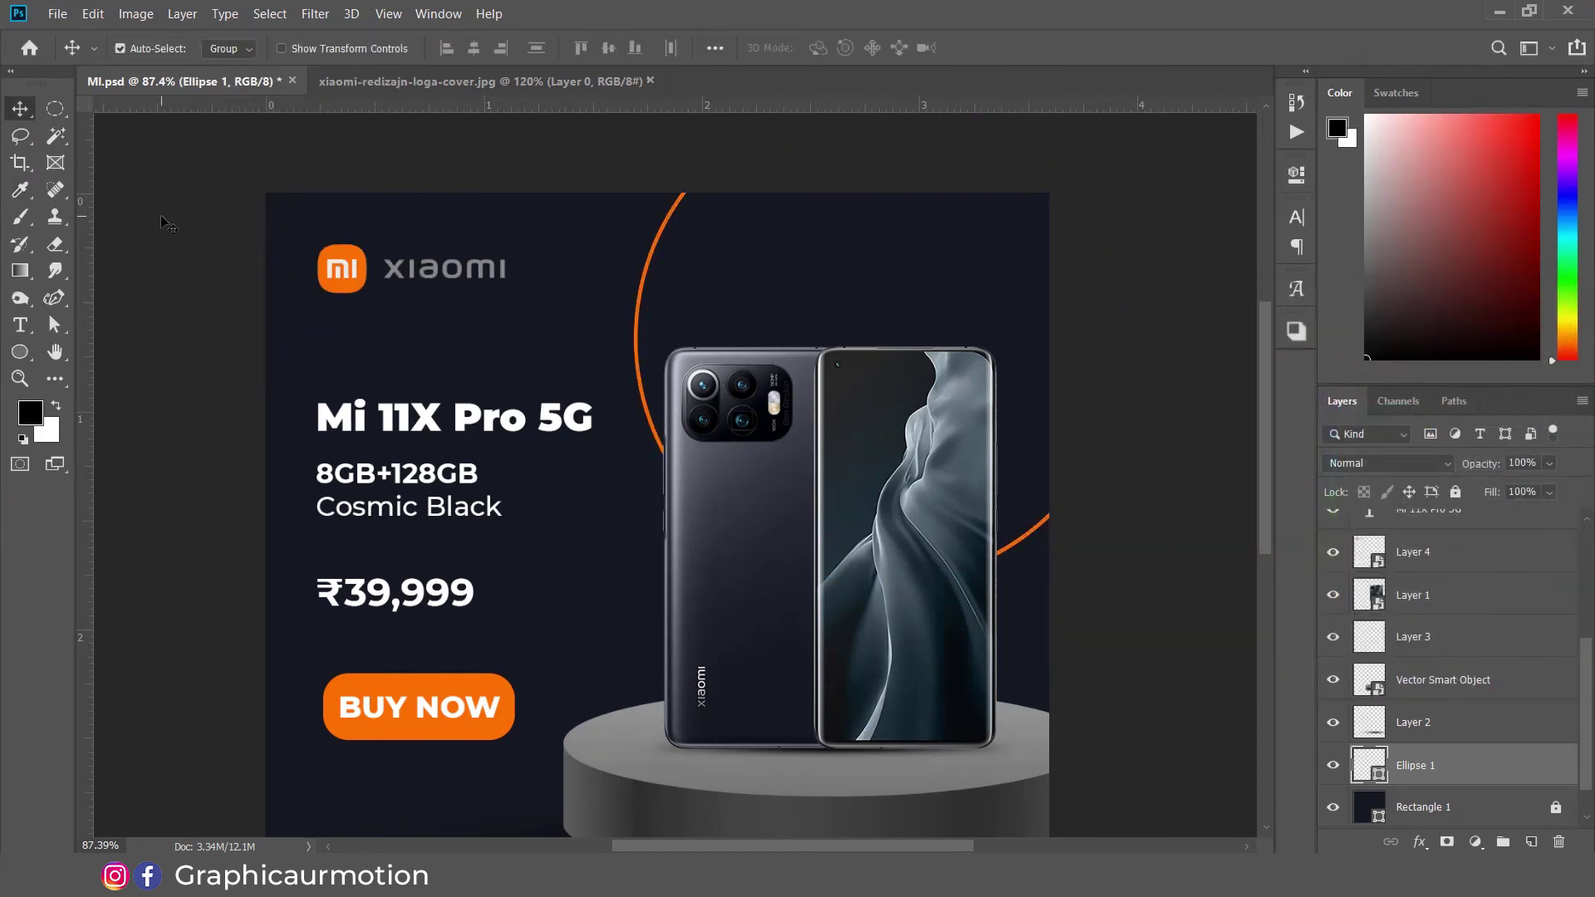
Step: Deselect the circle and save the document
left_click(214, 259)
scroll(728, 472, "down", 4)
key("ctrl+s")
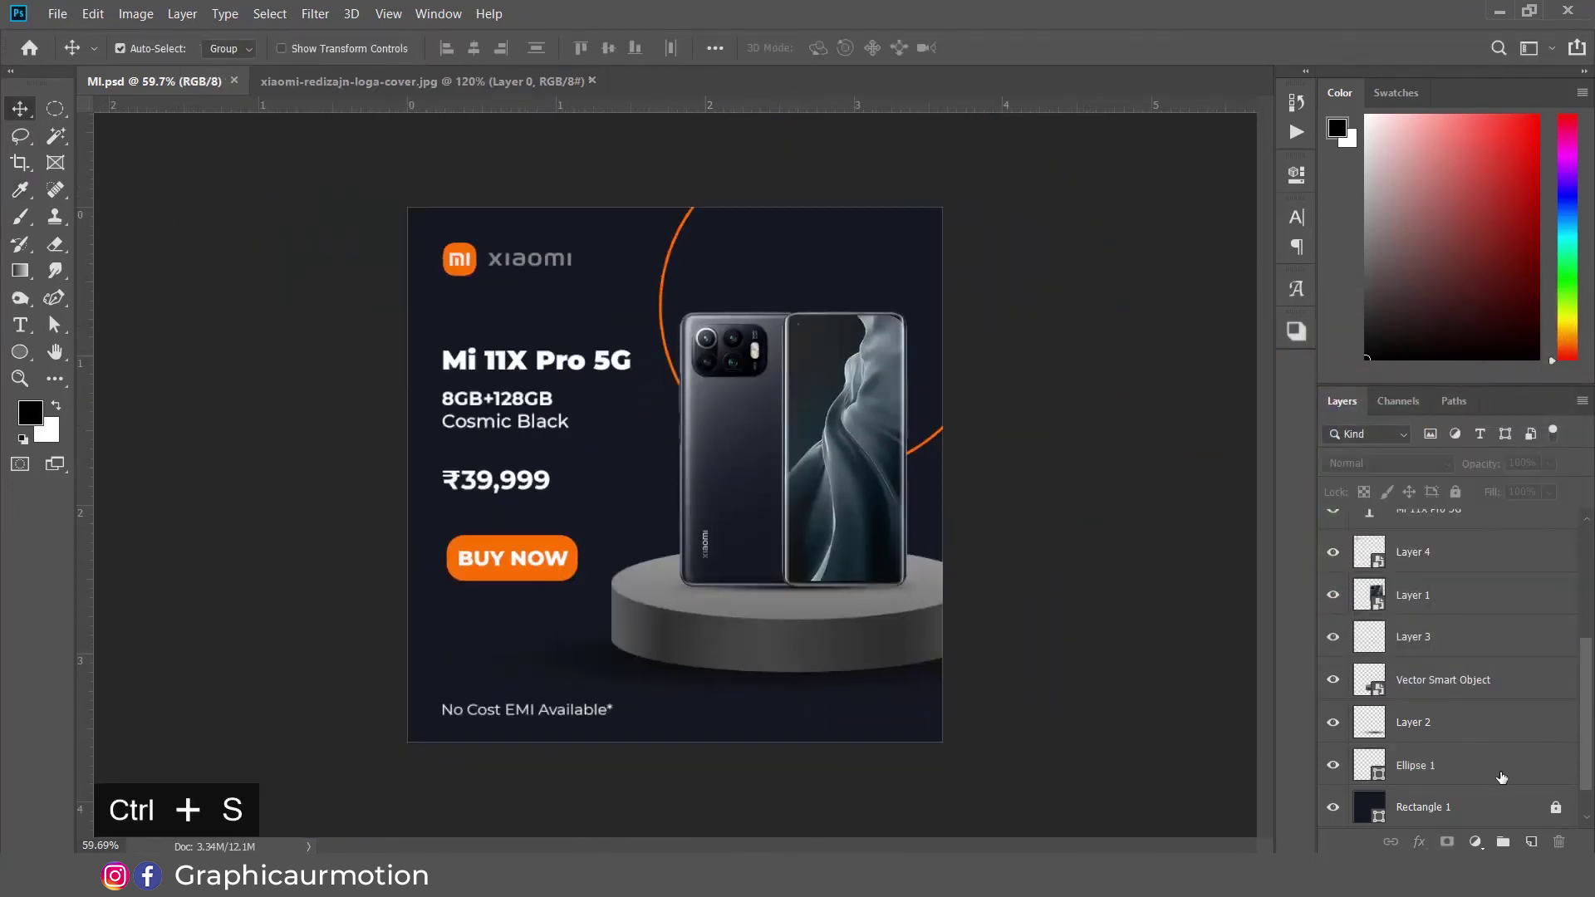
Step: Shift the orange circle slightly right behind the phones
left_click(1492, 776)
key("ctrl+t")
left_click_drag(917, 397, 953, 396)
key("Return")
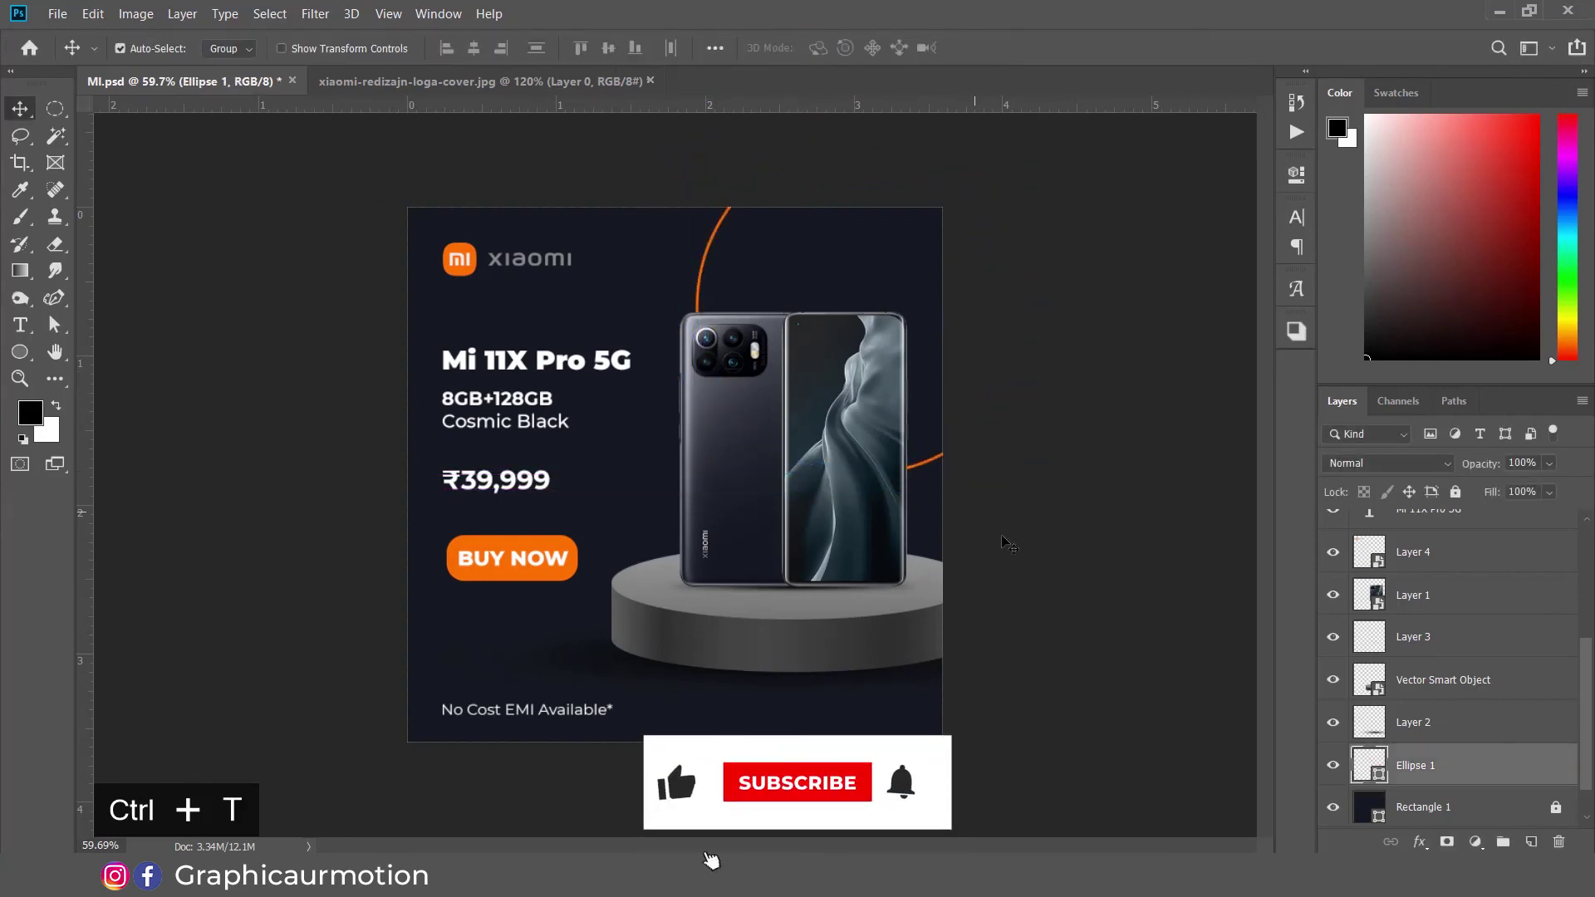
Step: Duplicate the orange circle and place the copy at the post's lower-left edge, so its upper arc curves over the EMI text
key("ctrl+j")
key("ctrl+t")
left_click_drag(850, 350, 584, 820)
key("Return")
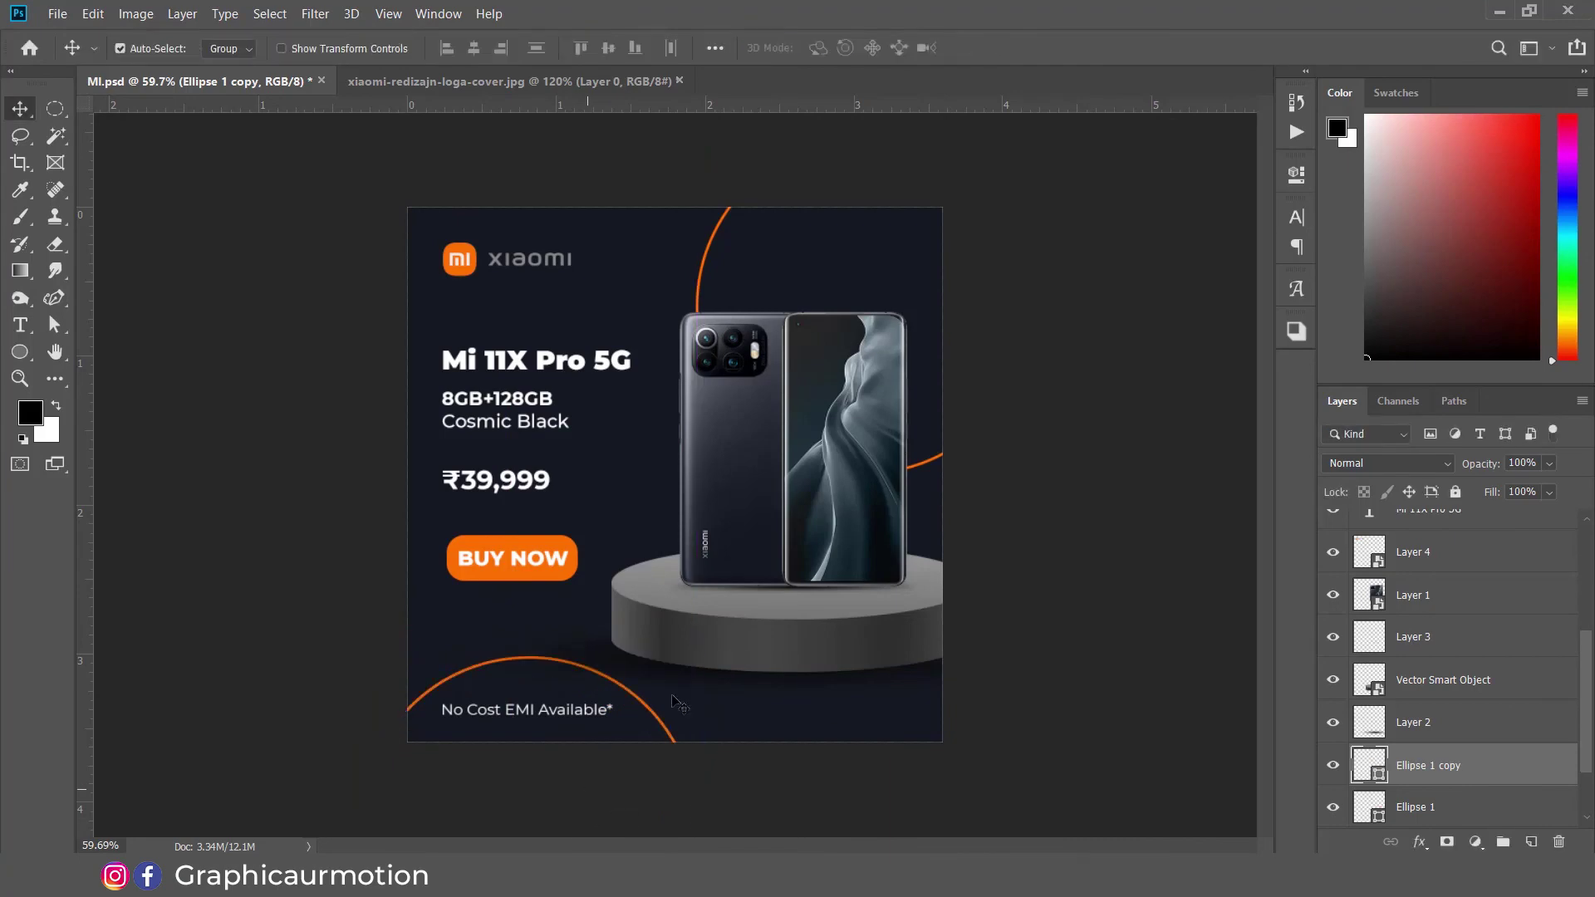
Step: Inside the Xiaomi logo's smart object, duplicate the logo layer and give the copy a white Color Overlay at 100% opacity
scroll(757, 568, "up", 1)
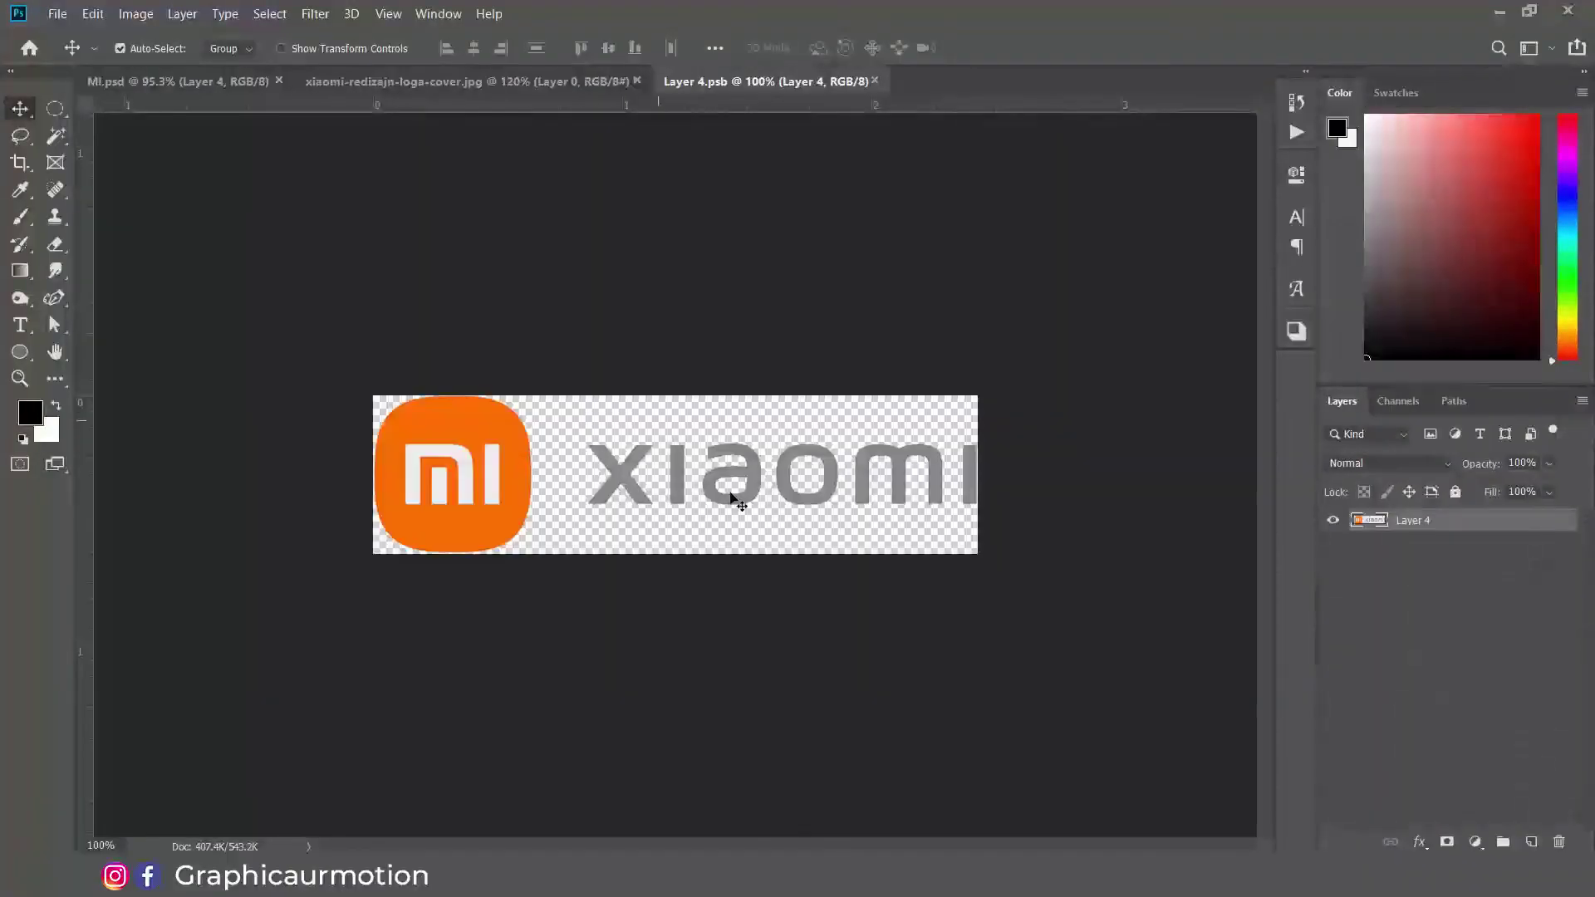
scroll(730, 493, "up", 4)
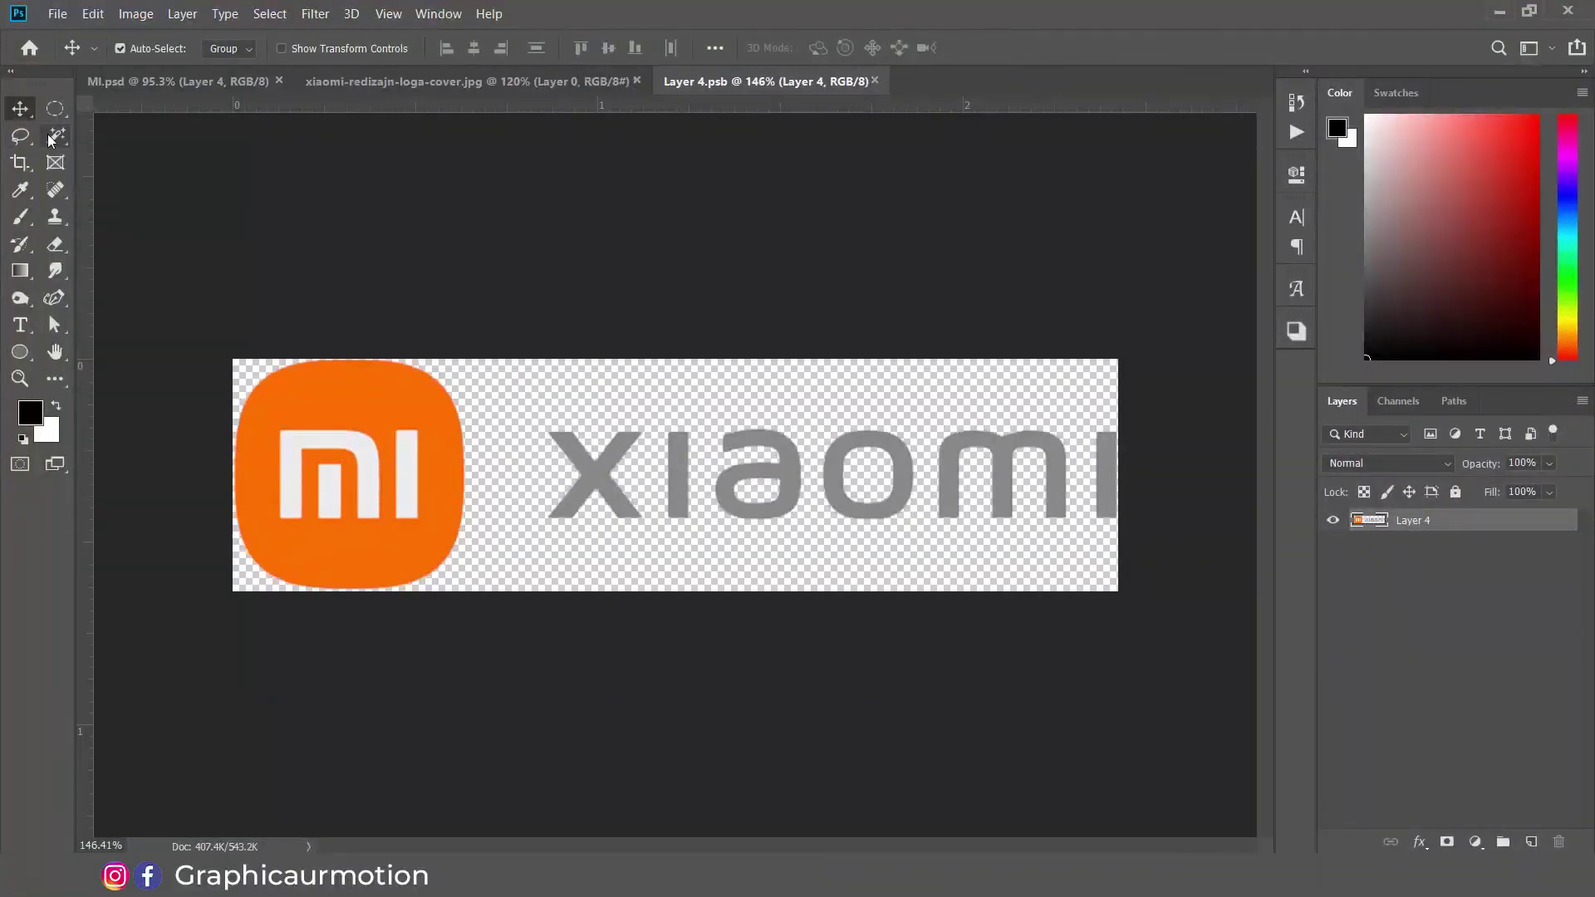
key("ctrl+j")
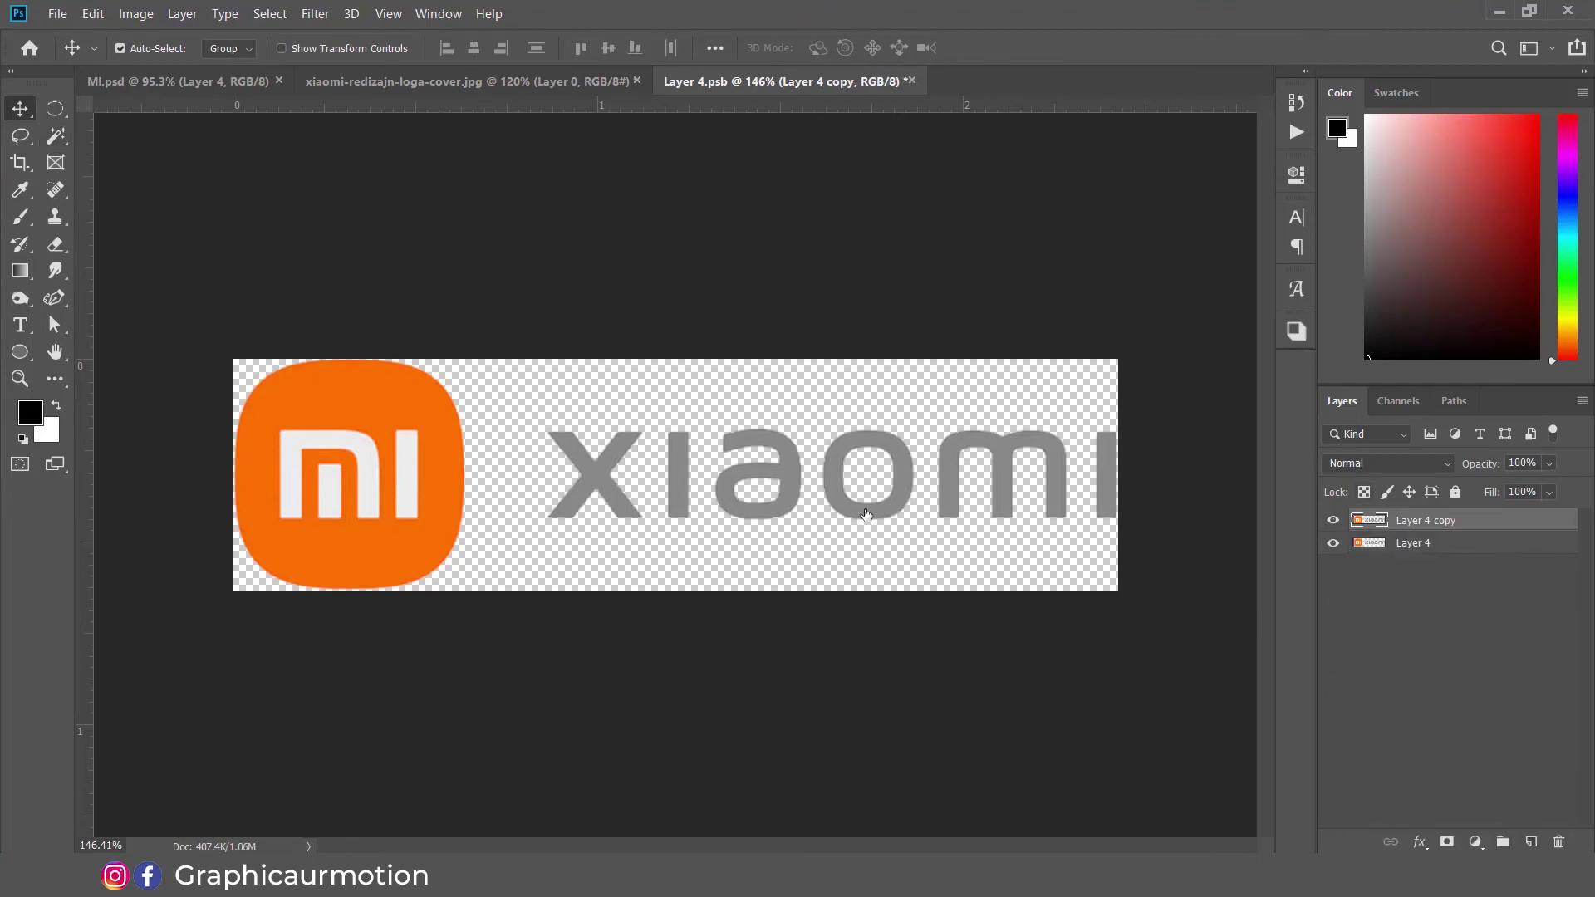
left_click(863, 539)
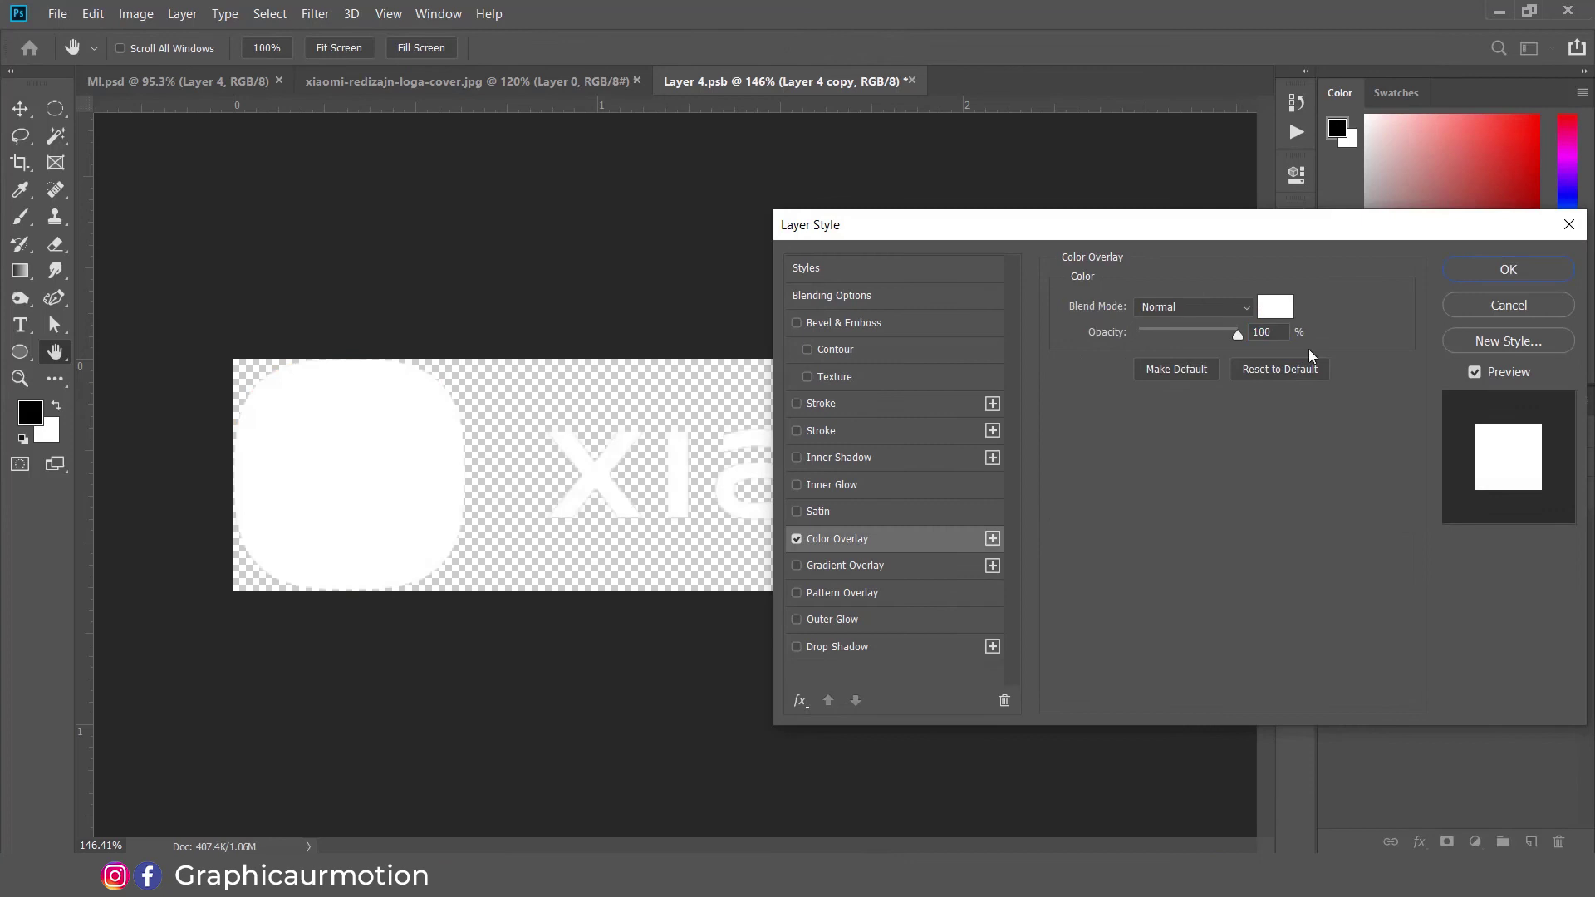
left_click(1506, 271)
Step: Select the area around the "xiaomi" wordmark with the Rectangular Marquee and mask the white copy to that area
left_click_drag(60, 110, 110, 117)
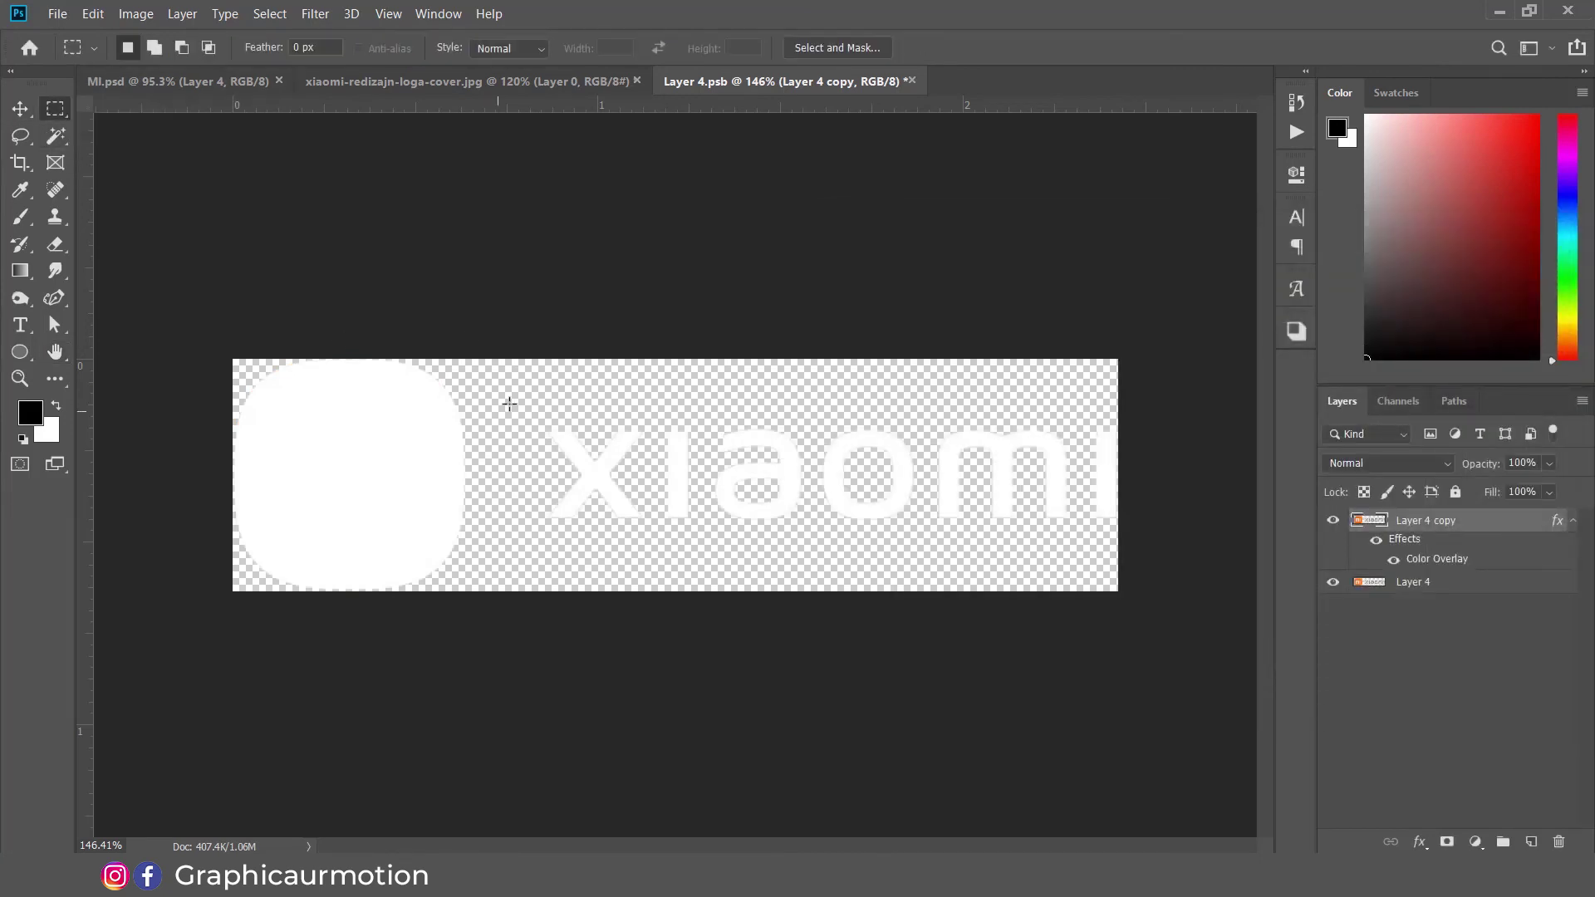
left_click_drag(536, 414, 1298, 535)
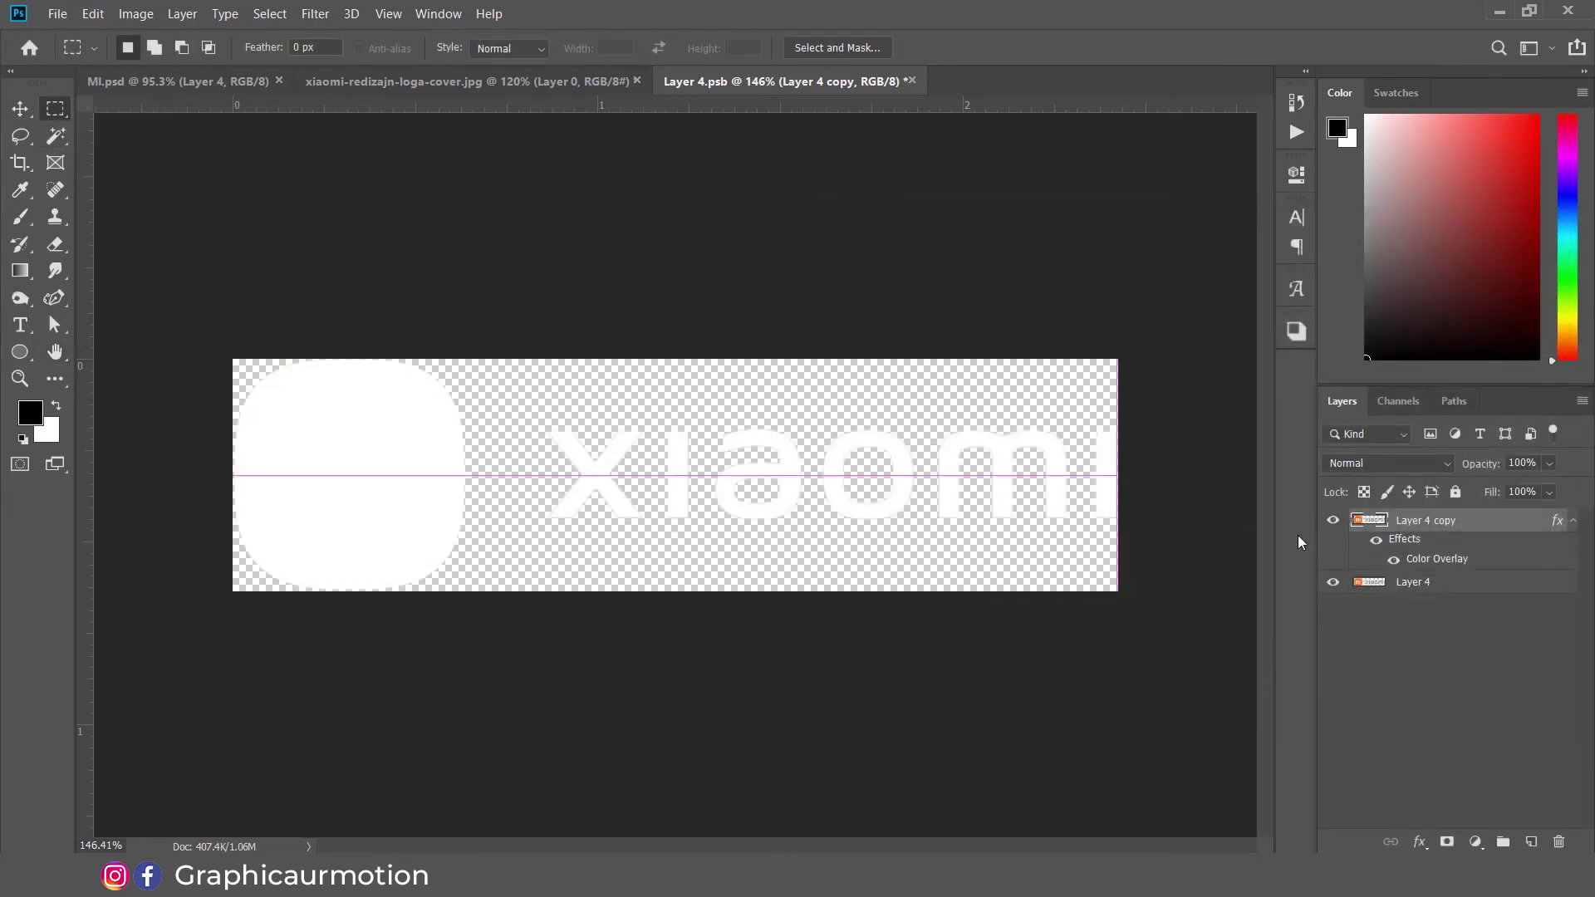
left_click(1445, 841)
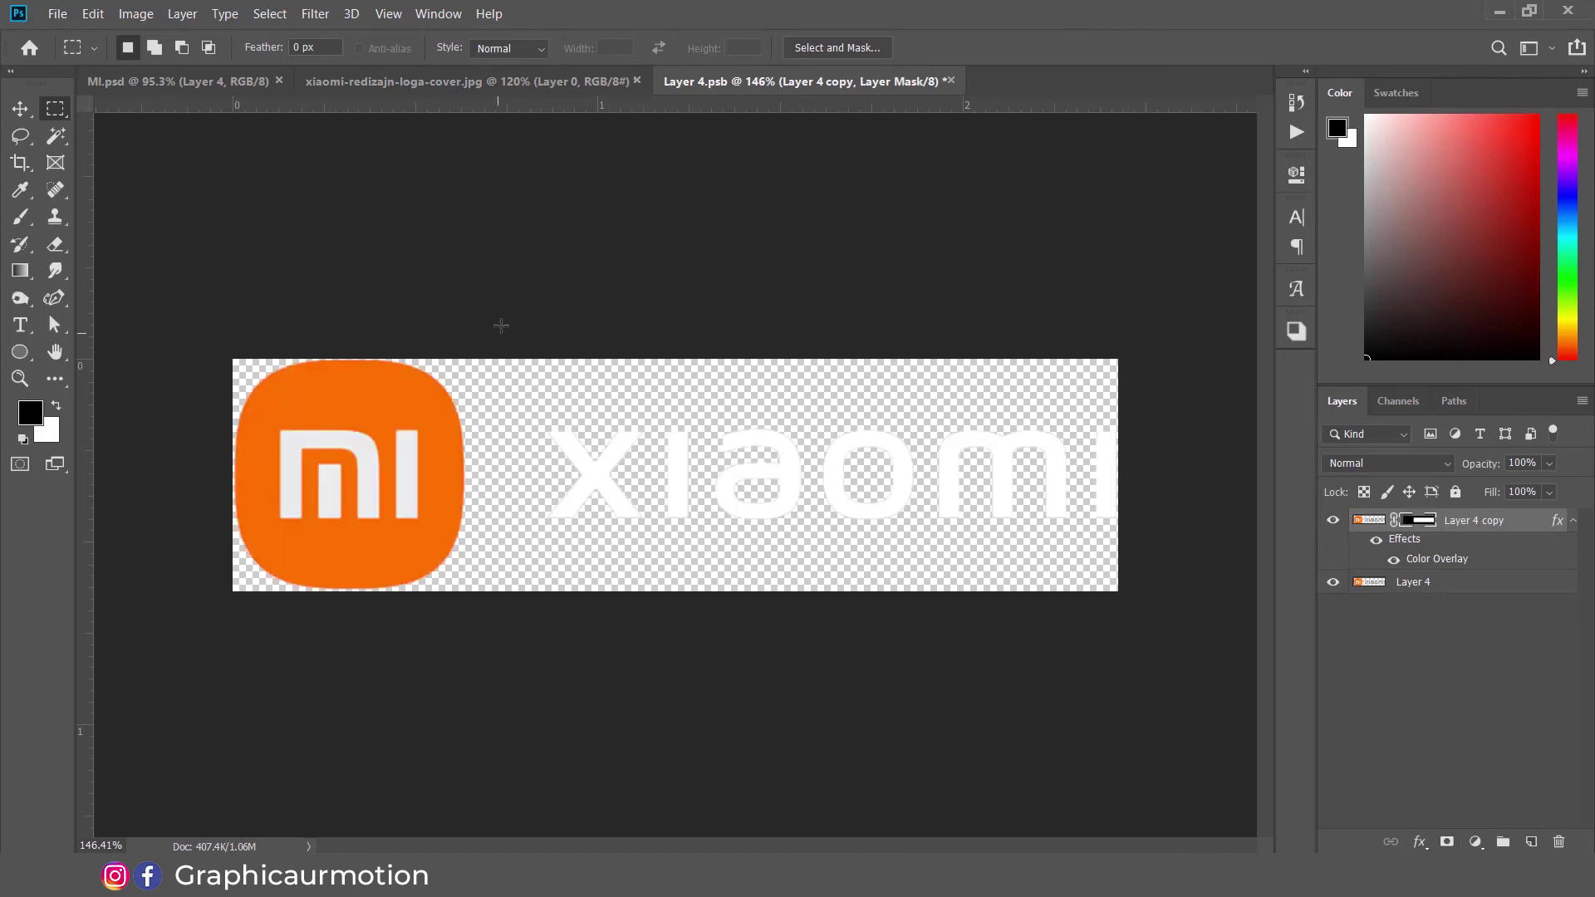
Step: Save the logo's smart object, return to MI.psd, and show the whole post with no layer selected
left_click(21, 109)
key("ctrl+s")
left_click(207, 81)
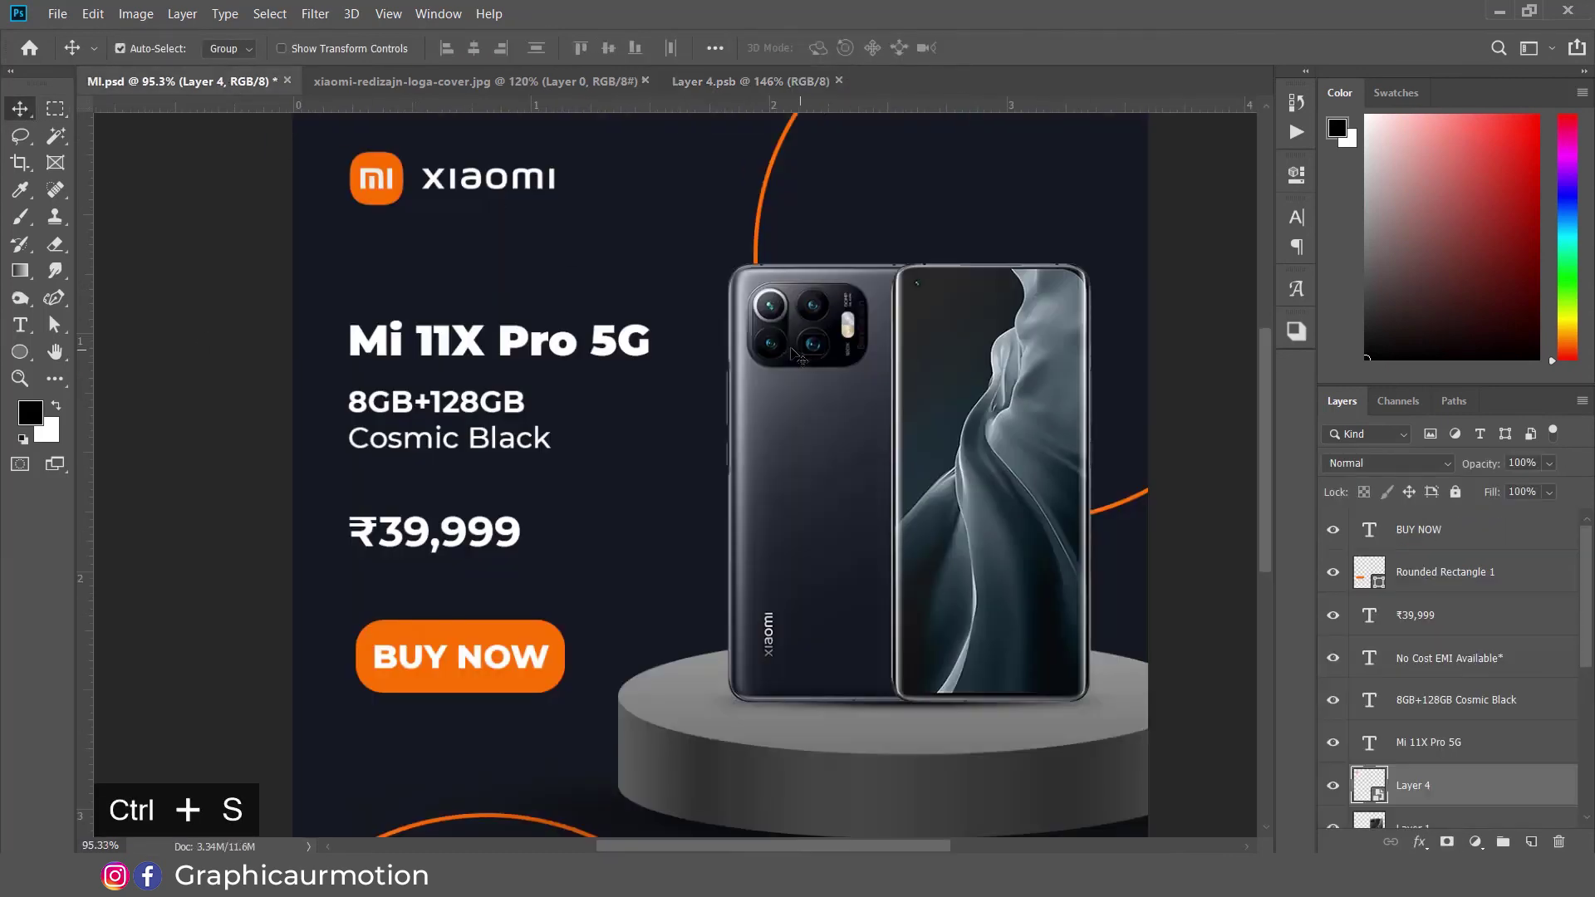
key("ctrl+alt+0")
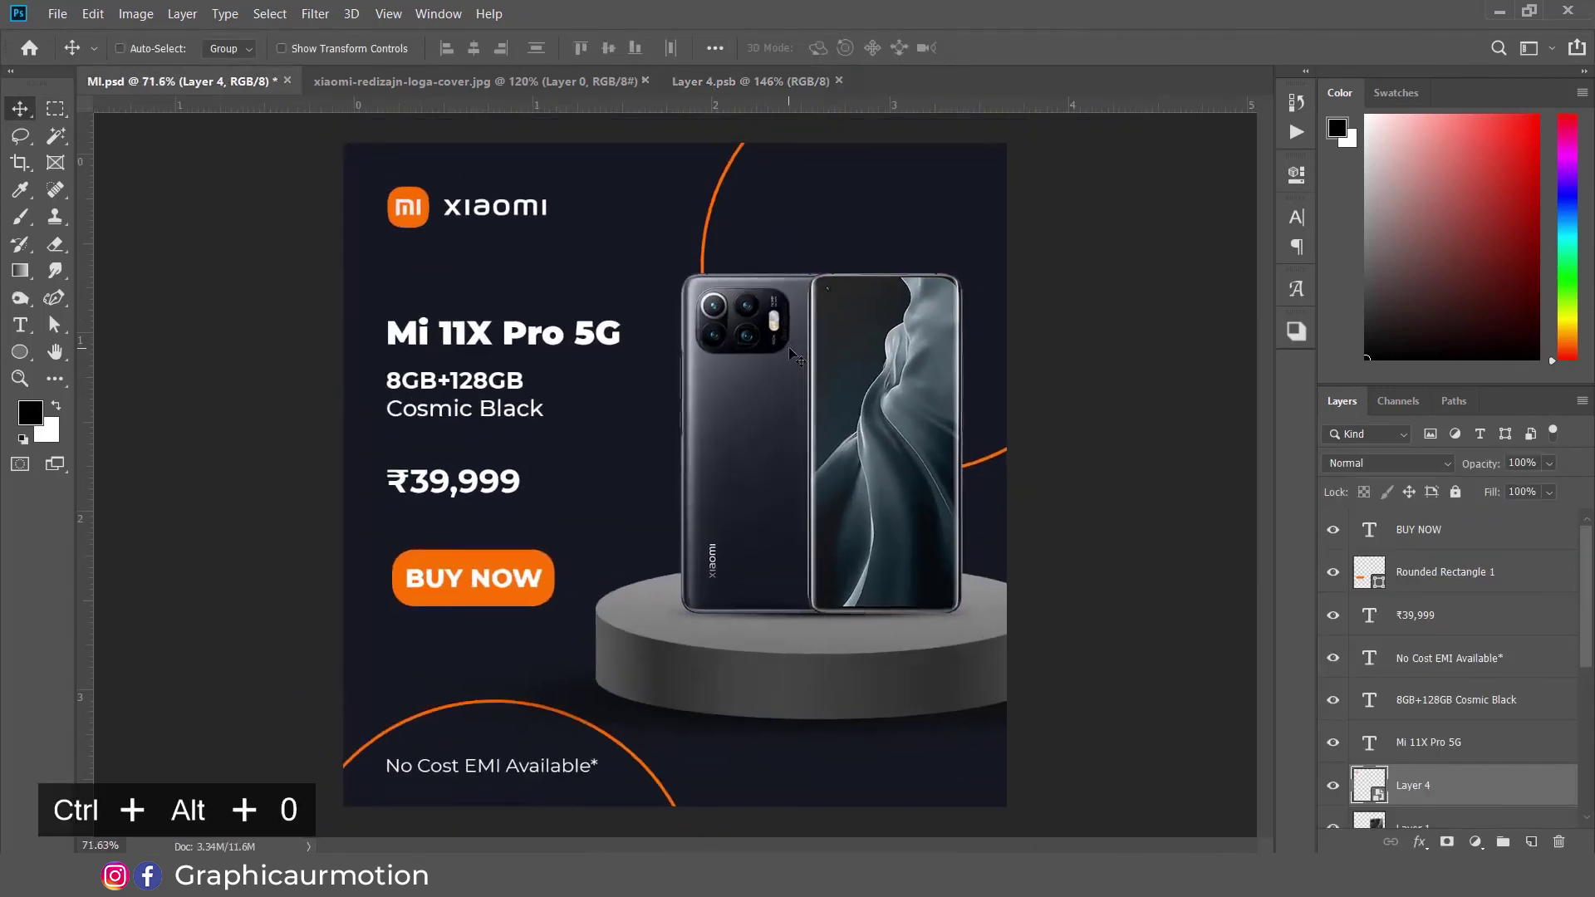
key("ctrl+0")
left_click(1102, 376, "ctrl")
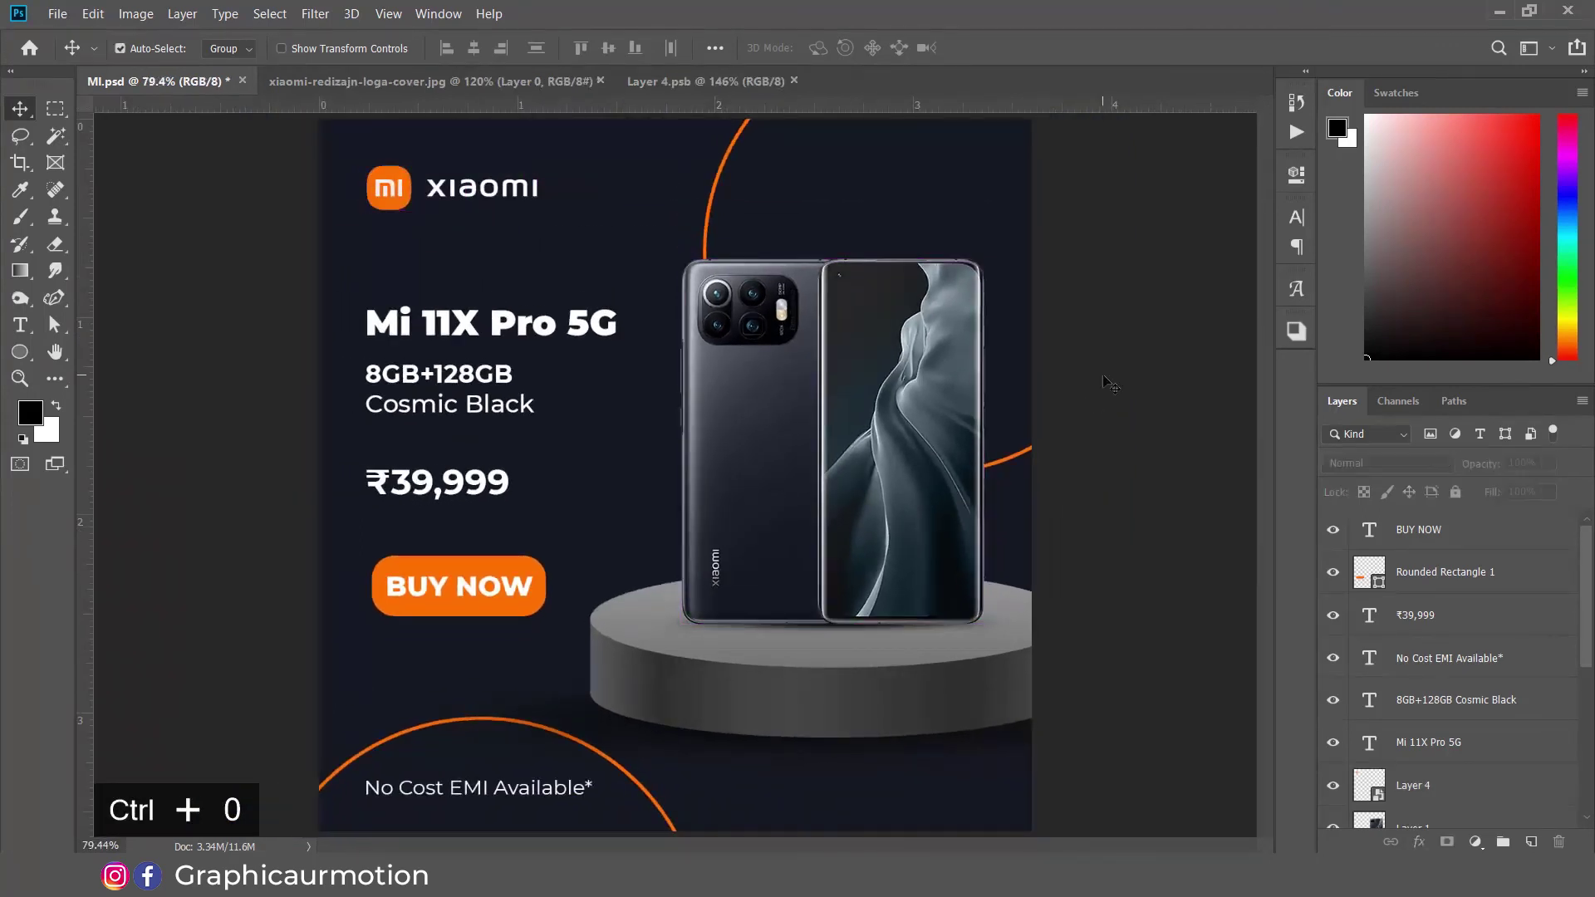